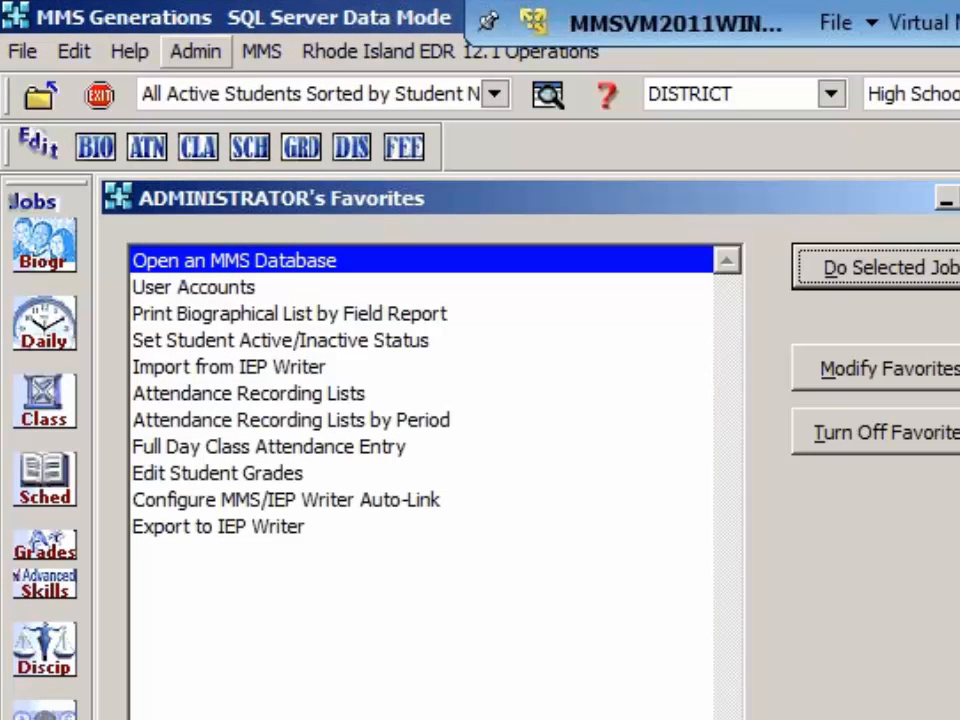
Step: Open Inter-School Data Transfer and keep only Middle School as the source school, with High School as the destination
click(196, 51)
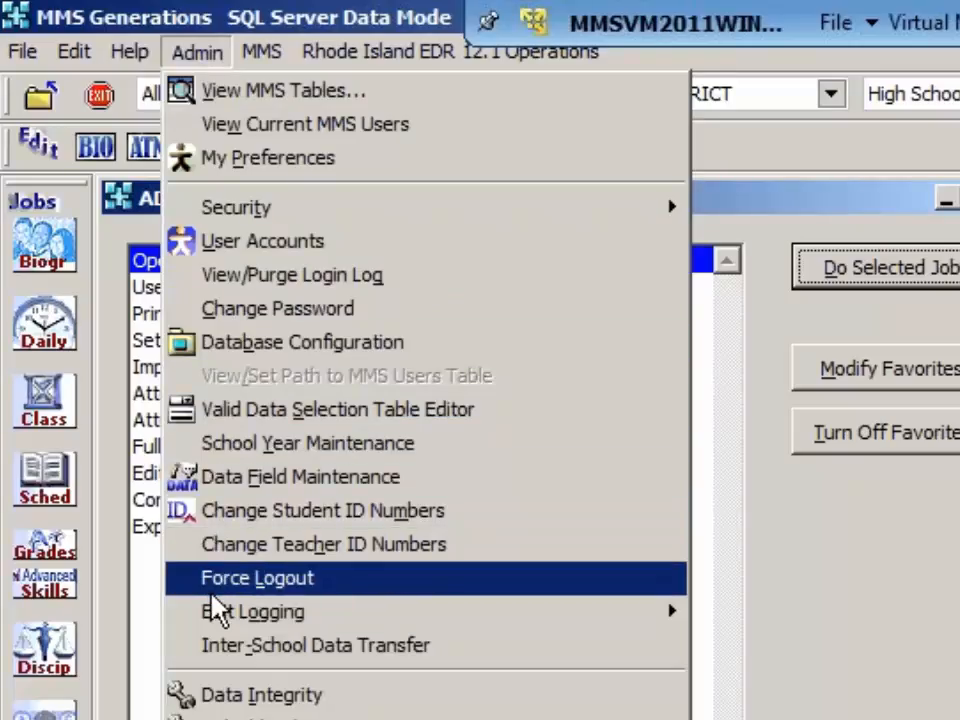
click(224, 648)
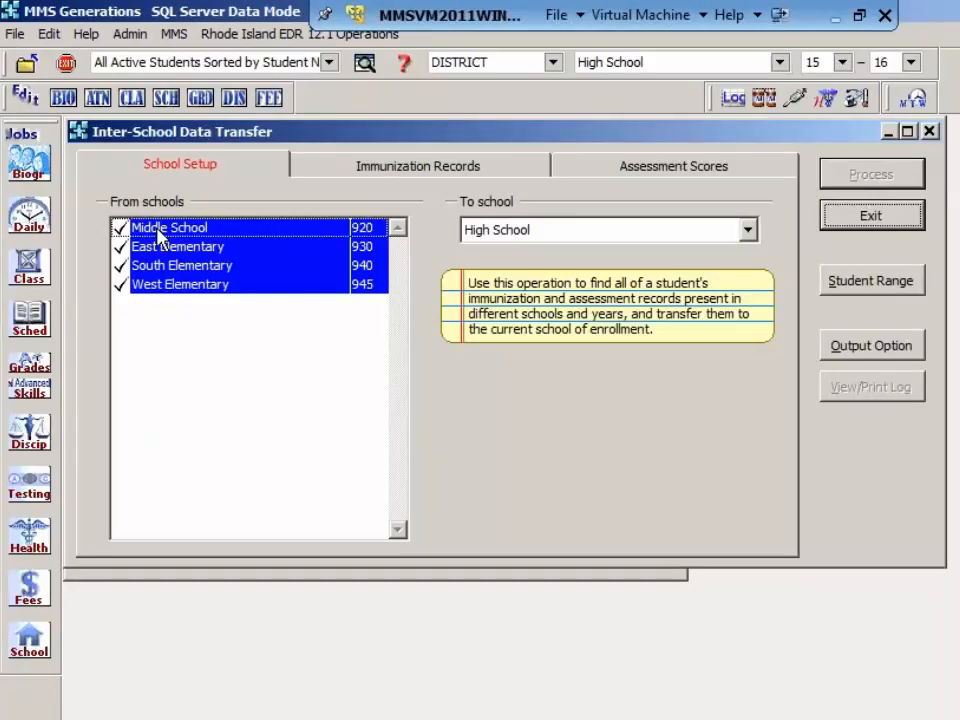
click(165, 236)
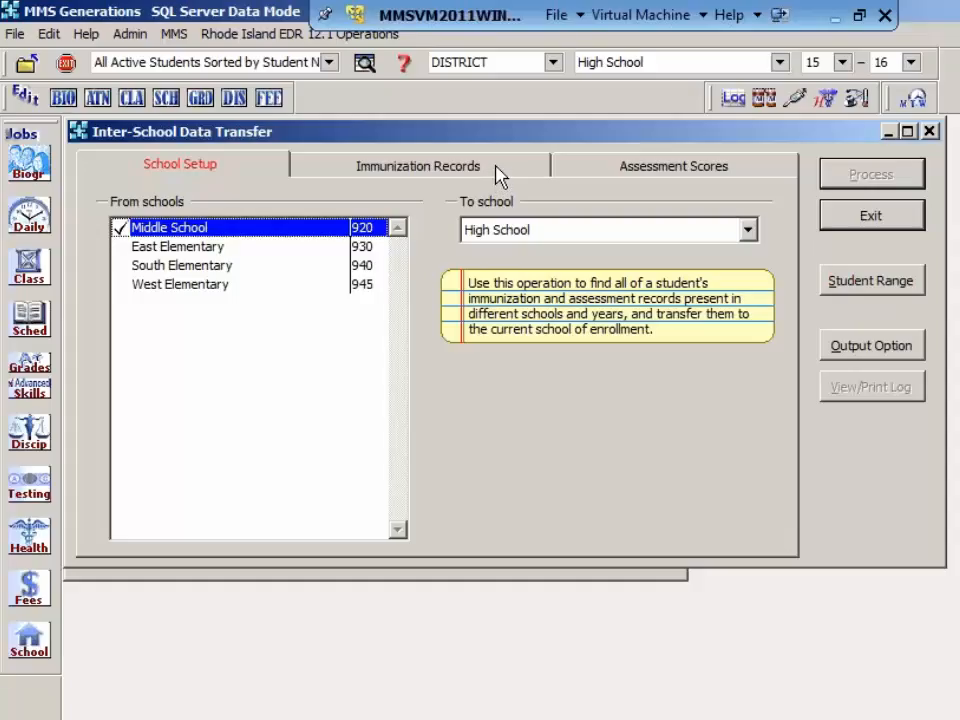
Step: Try the three Update Test Definition Table options for assessment scores, then close the data transfer without processing it
click(642, 177)
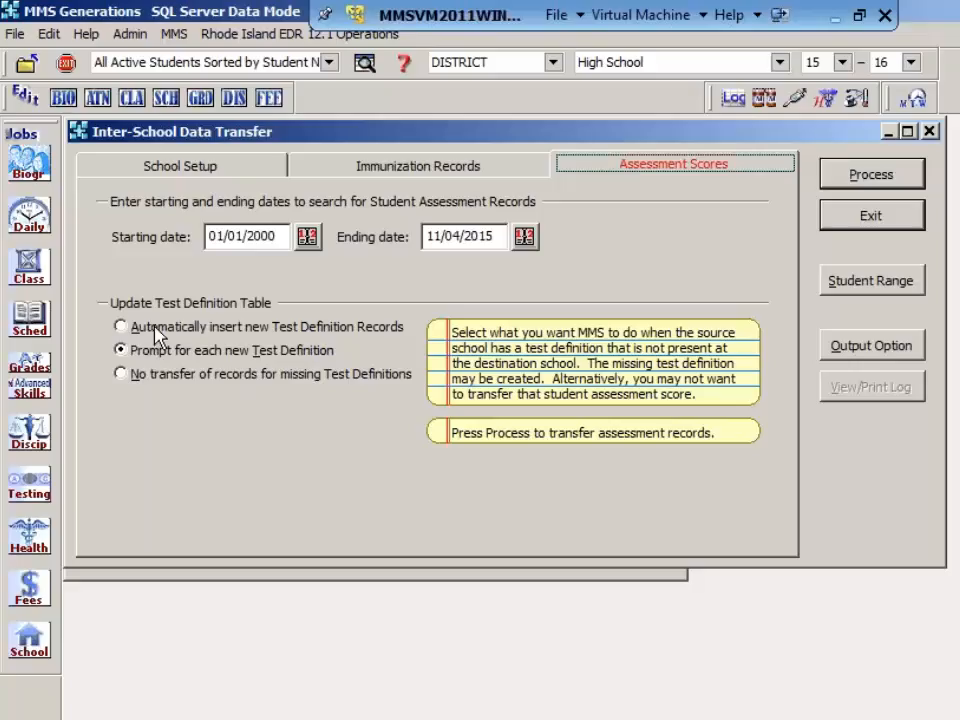
click(155, 331)
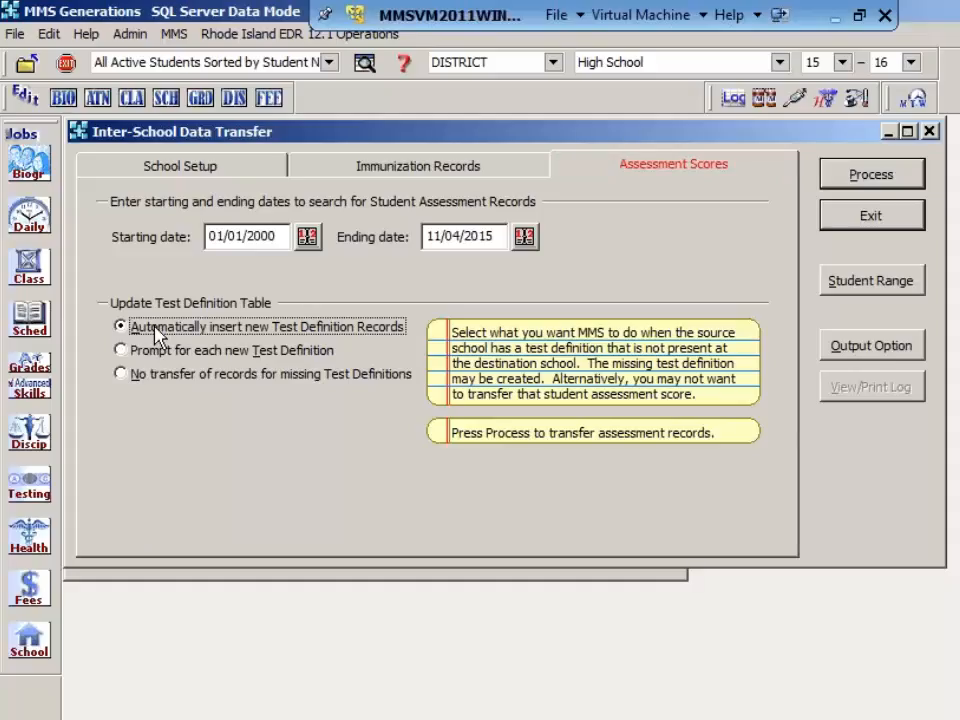
click(143, 356)
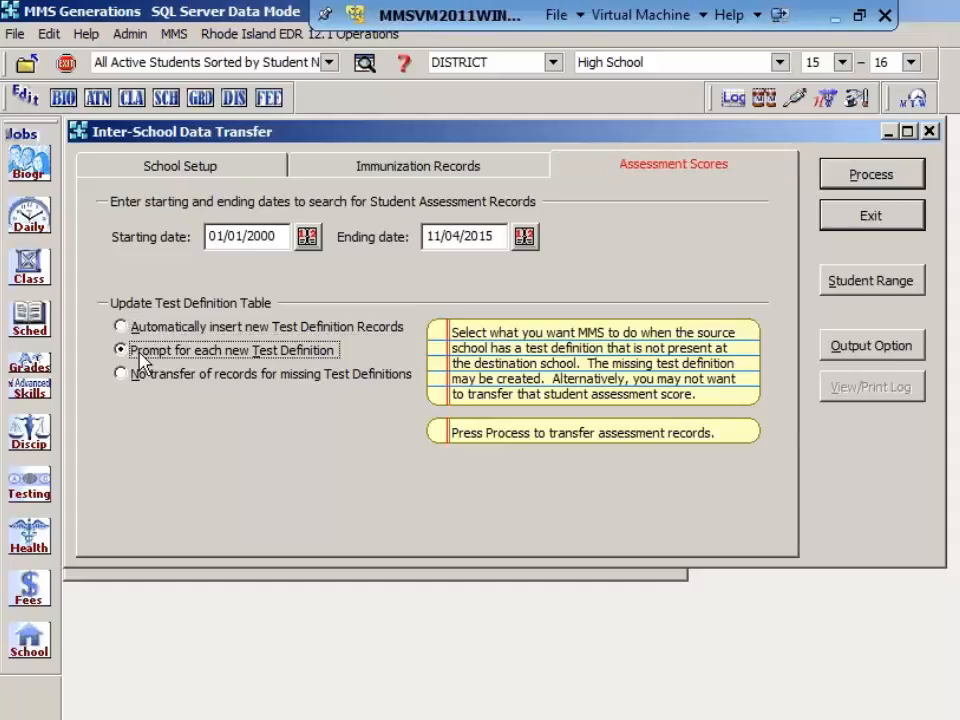
click(143, 385)
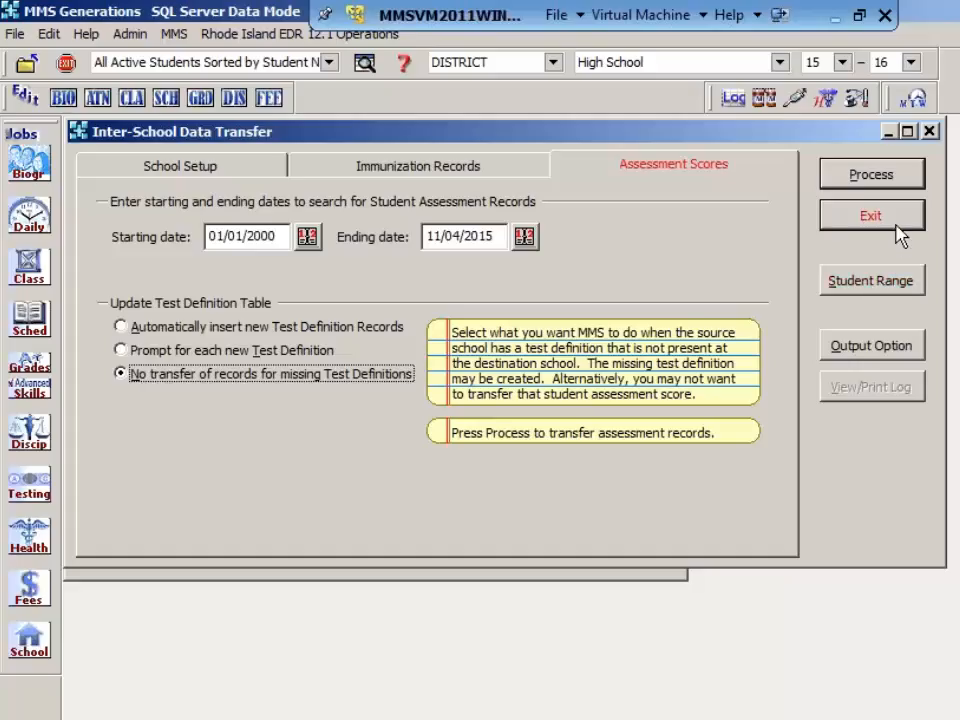
click(929, 133)
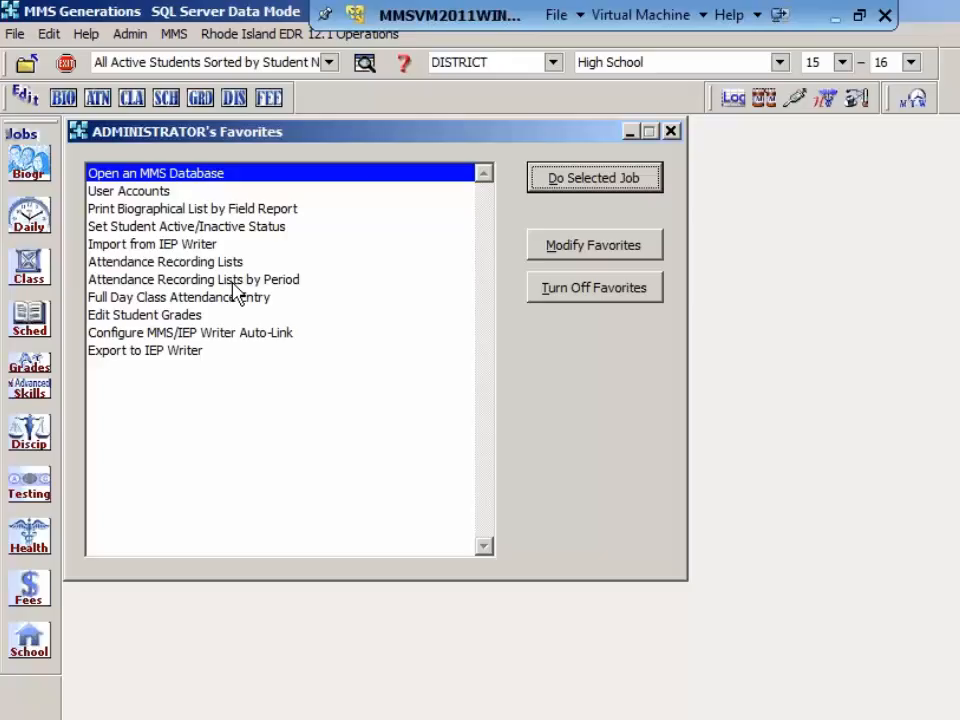
click(29, 482)
mouse_move(148, 610)
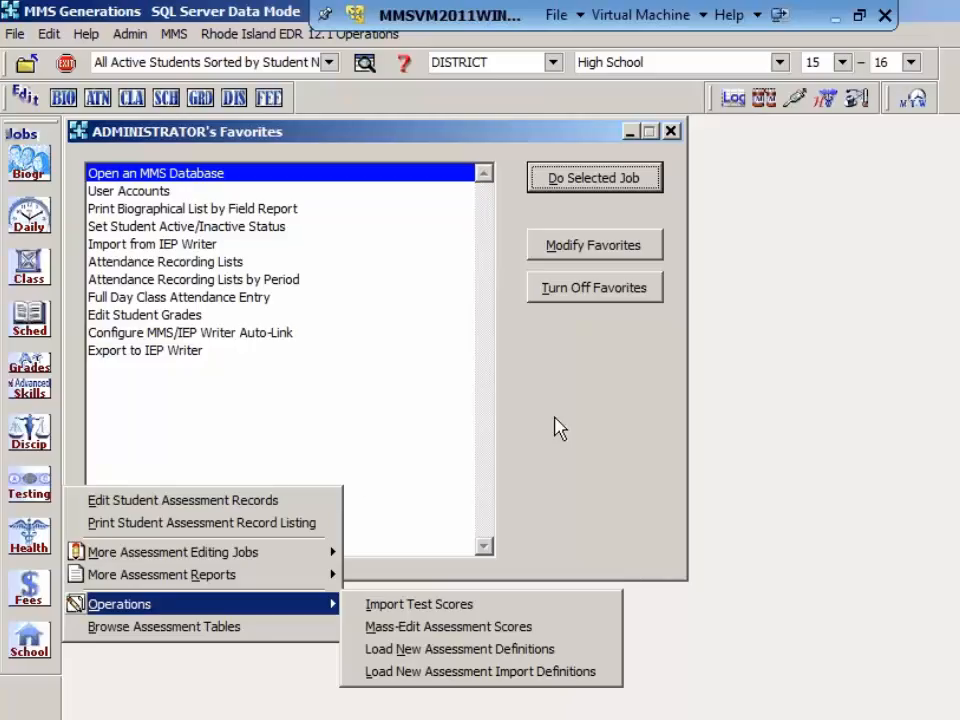
click(556, 425)
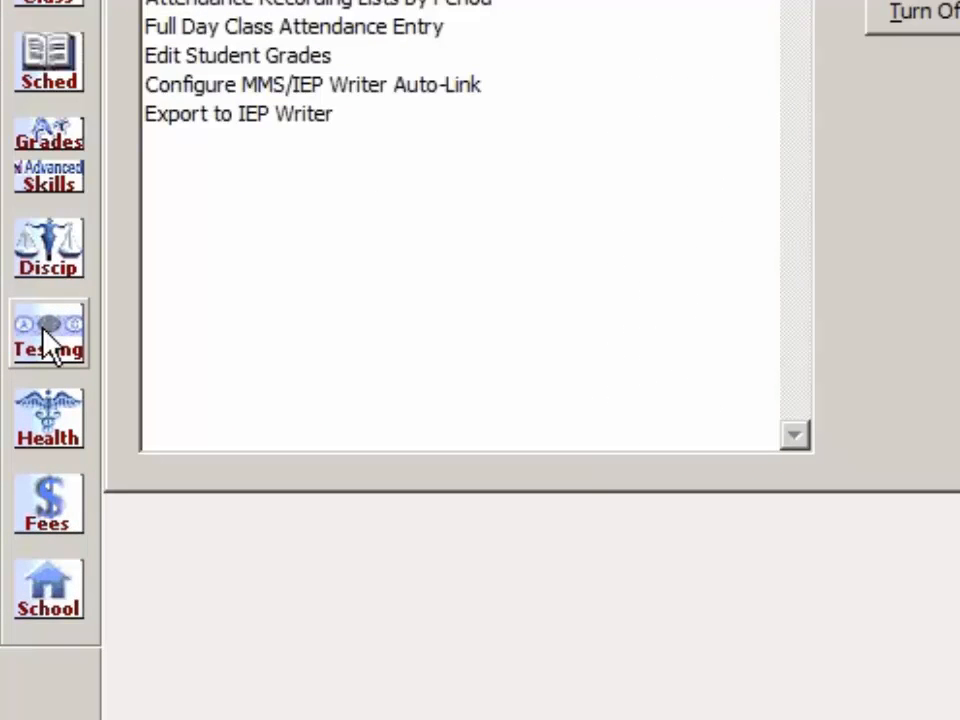
Step: Load the new SATSUBJ assessment definitions CH, EB and EP
click(46, 347)
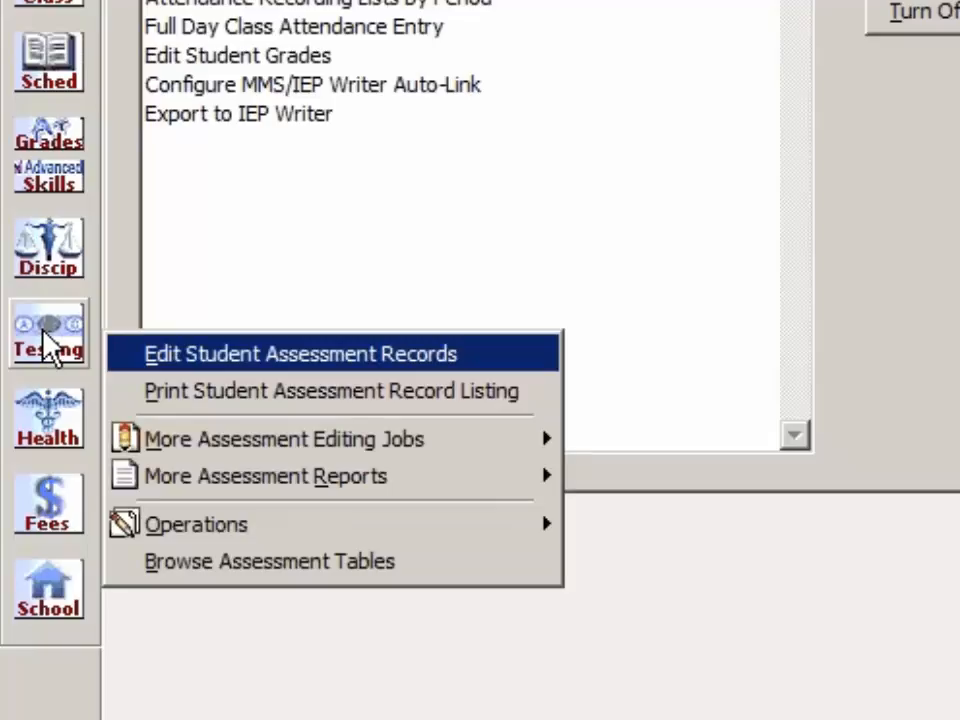
mouse_move(185, 527)
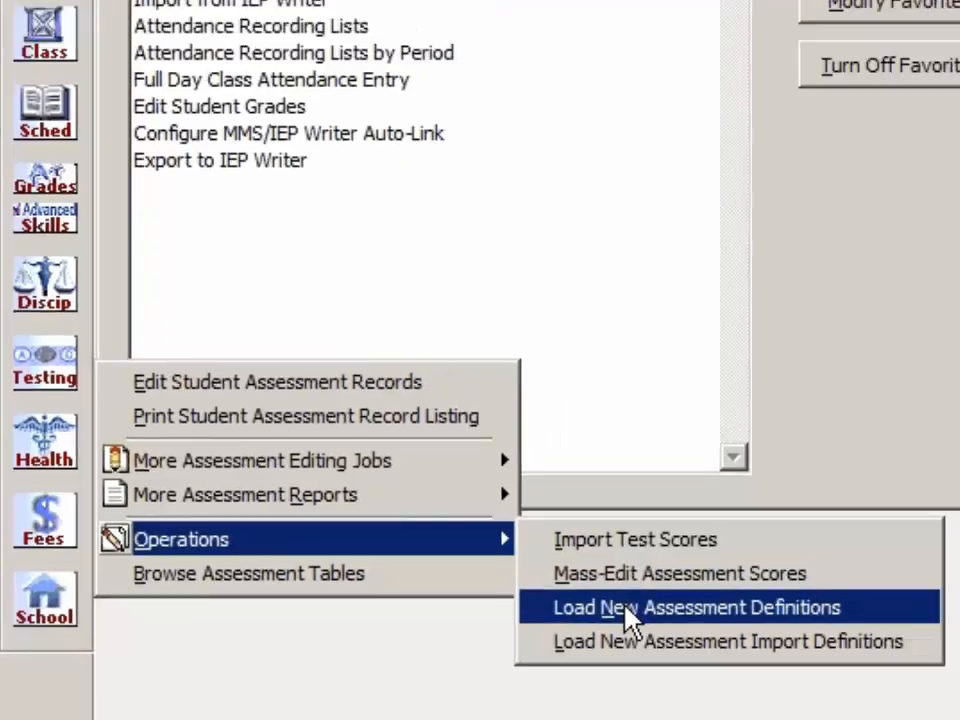
click(676, 606)
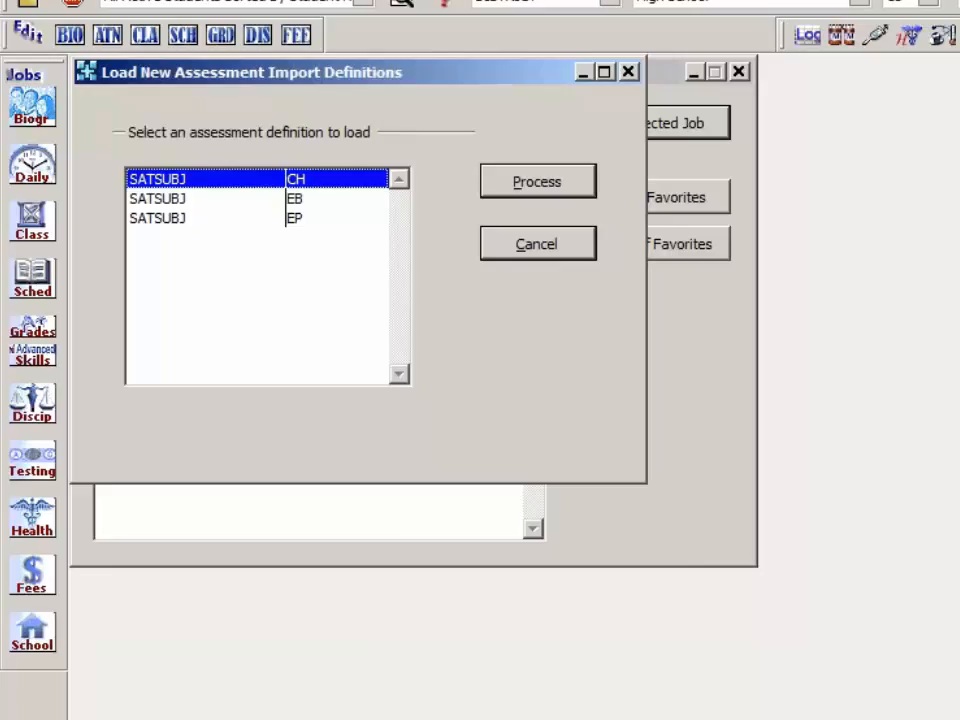
click(237, 203)
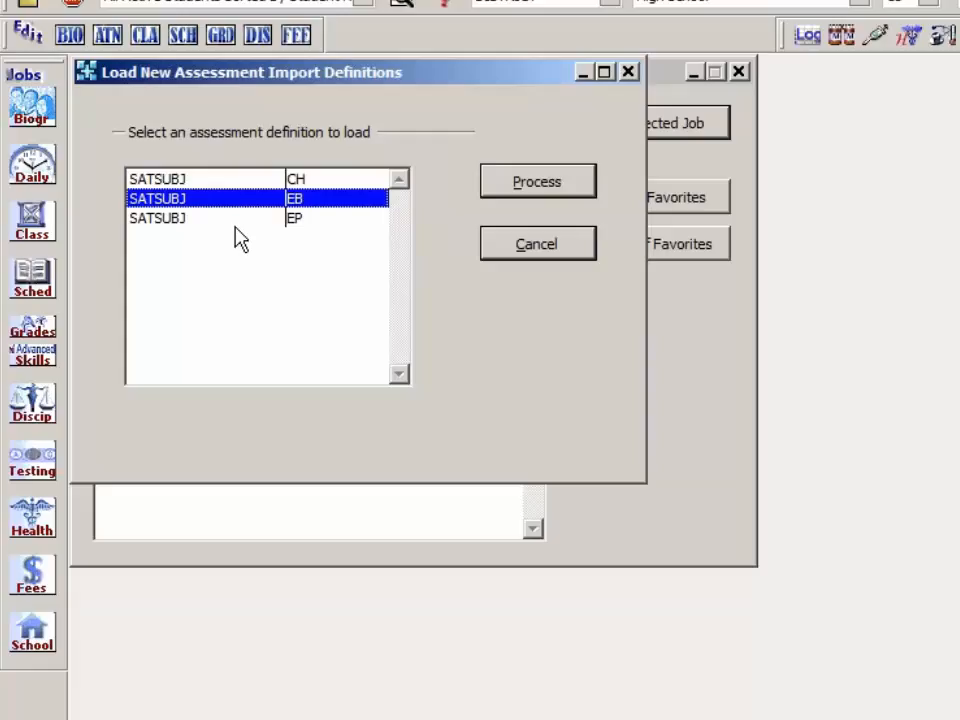
click(233, 218)
click(241, 196)
click(249, 180)
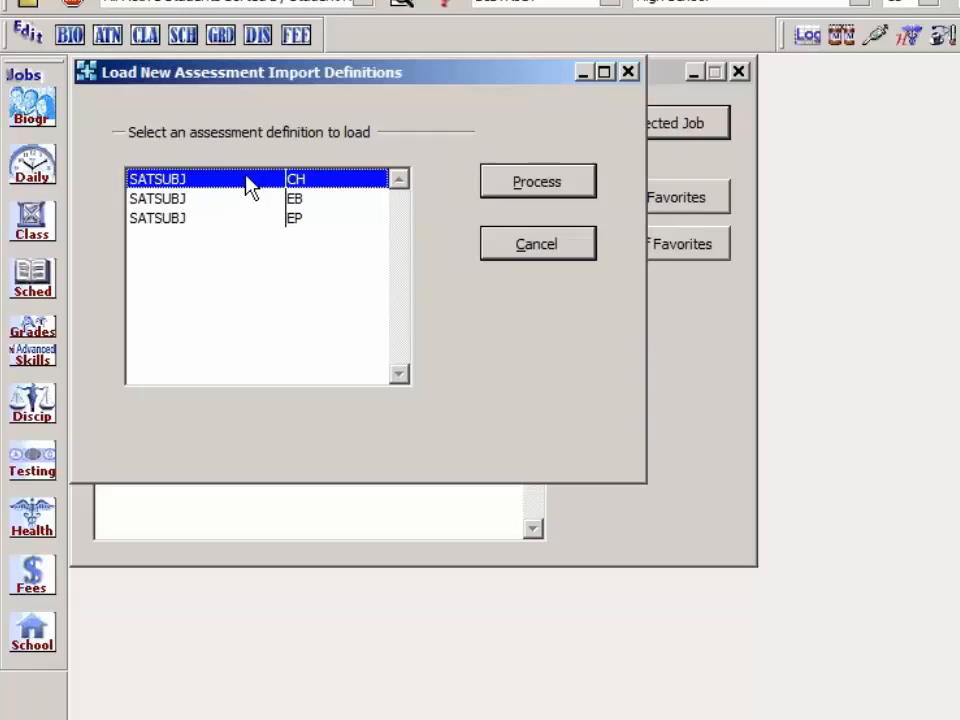
click(251, 200)
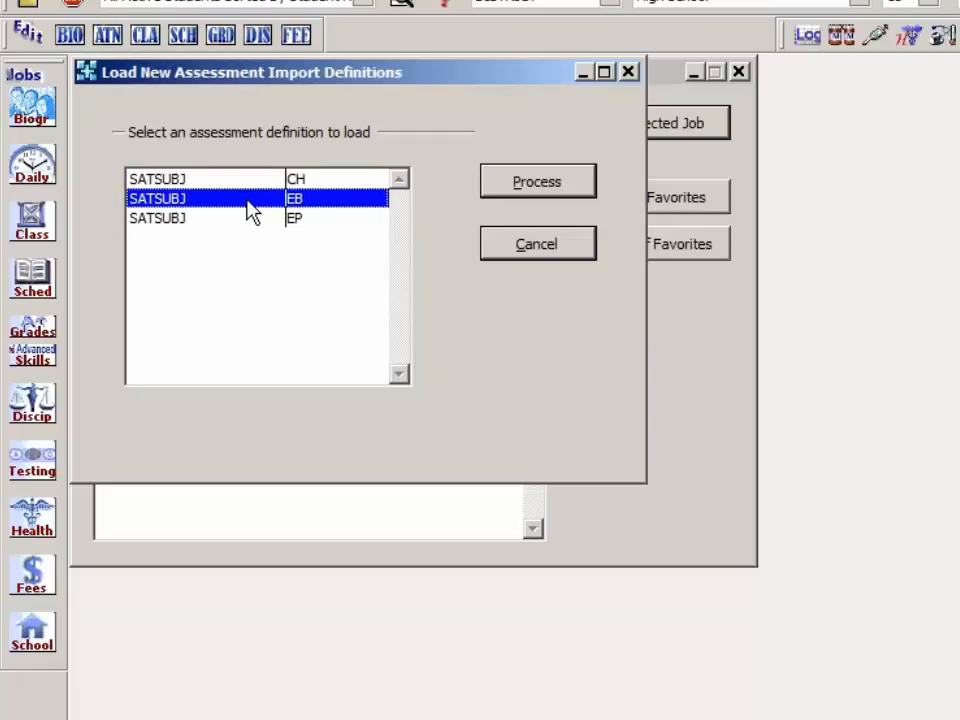
click(246, 182)
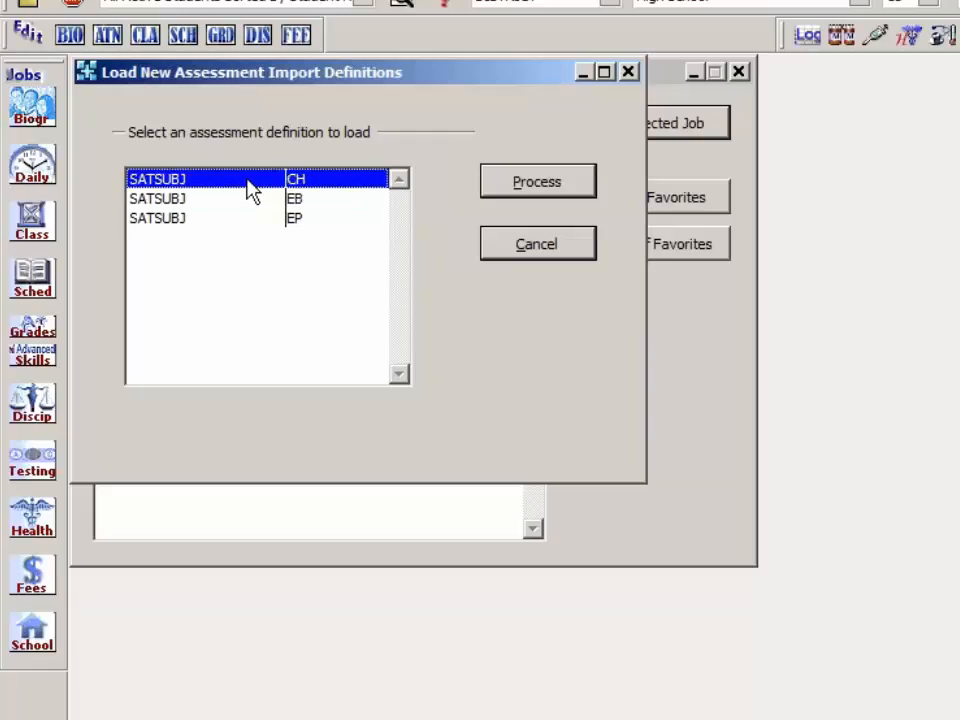
click(521, 190)
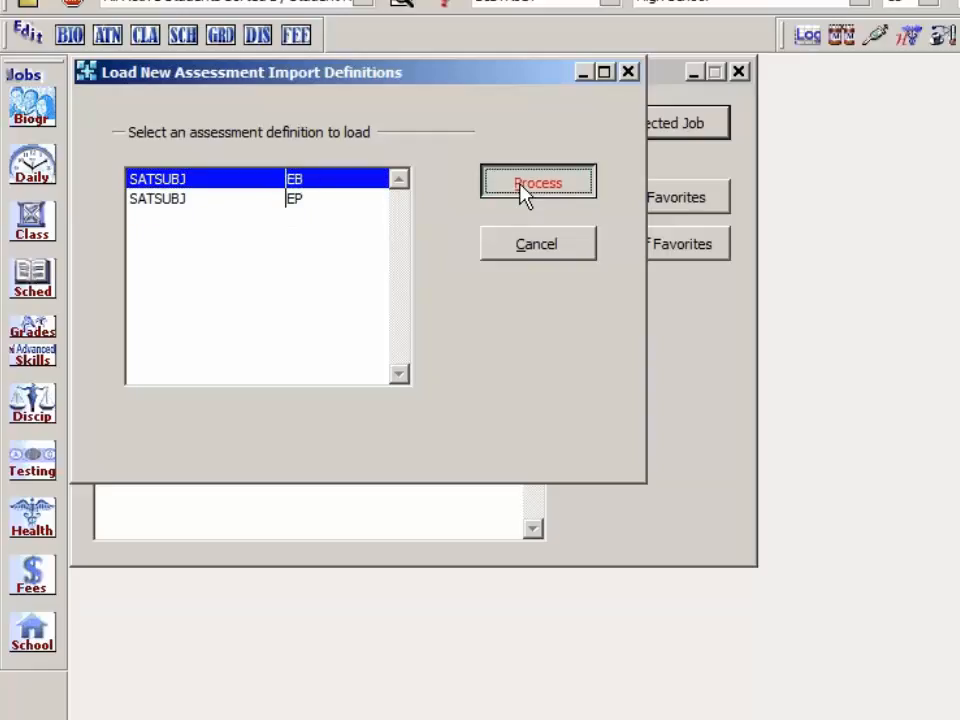
click(521, 190)
click(521, 190)
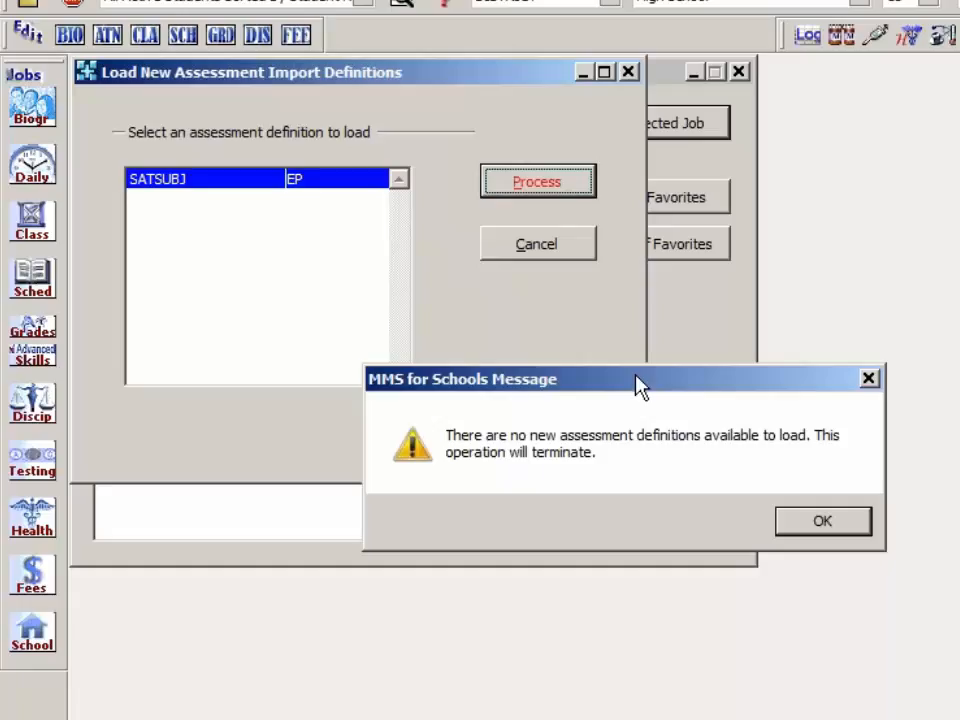
key(Return)
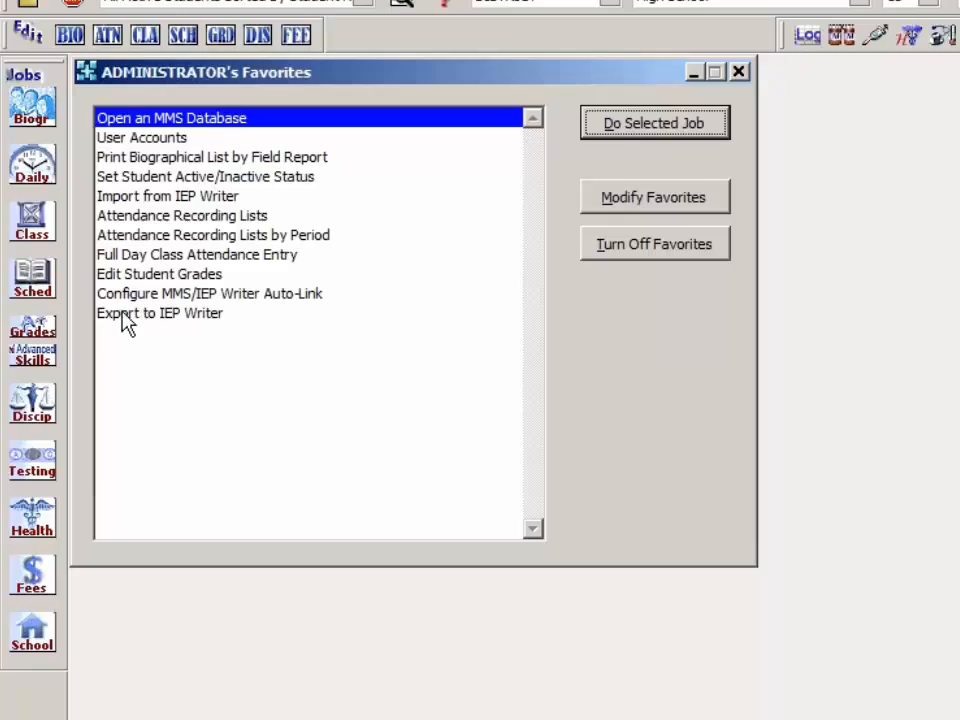
Step: Open the test definition table for editing
click(35, 465)
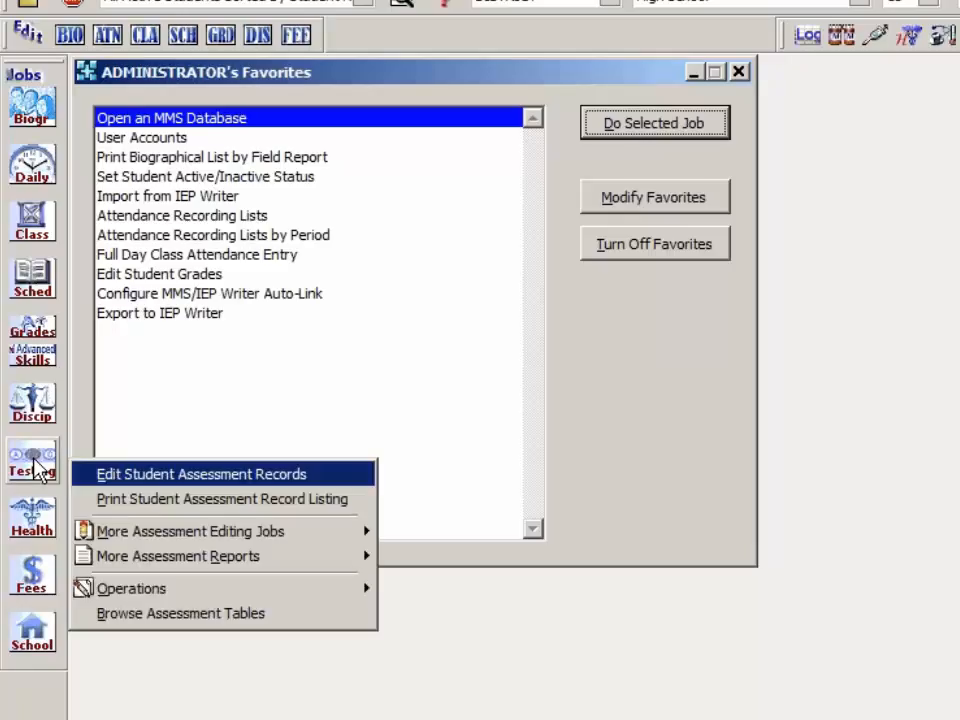
mouse_move(171, 535)
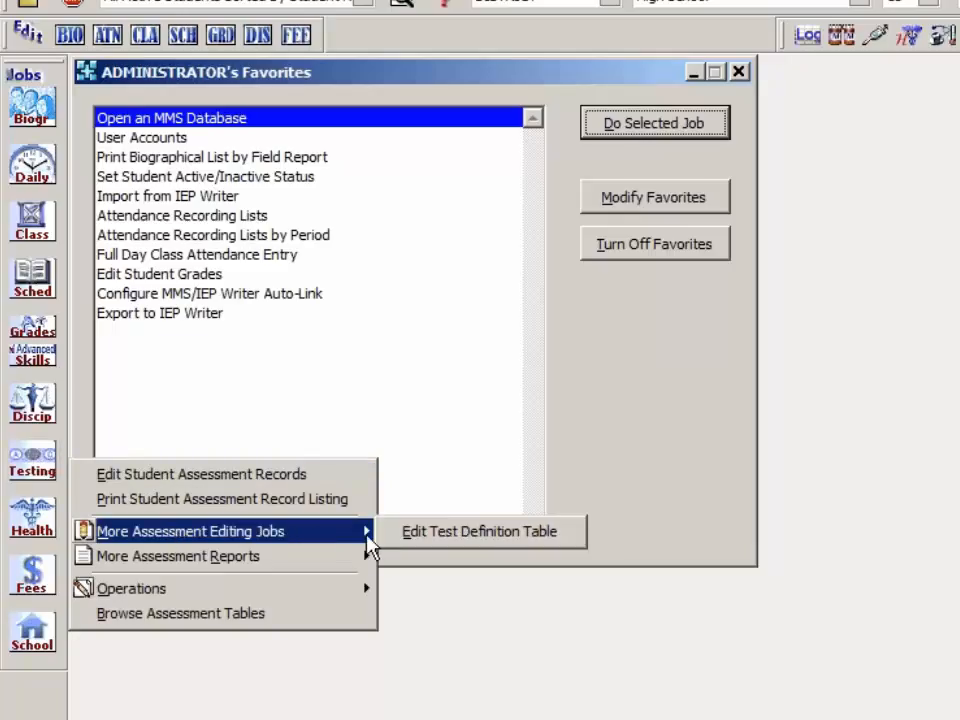
click(490, 541)
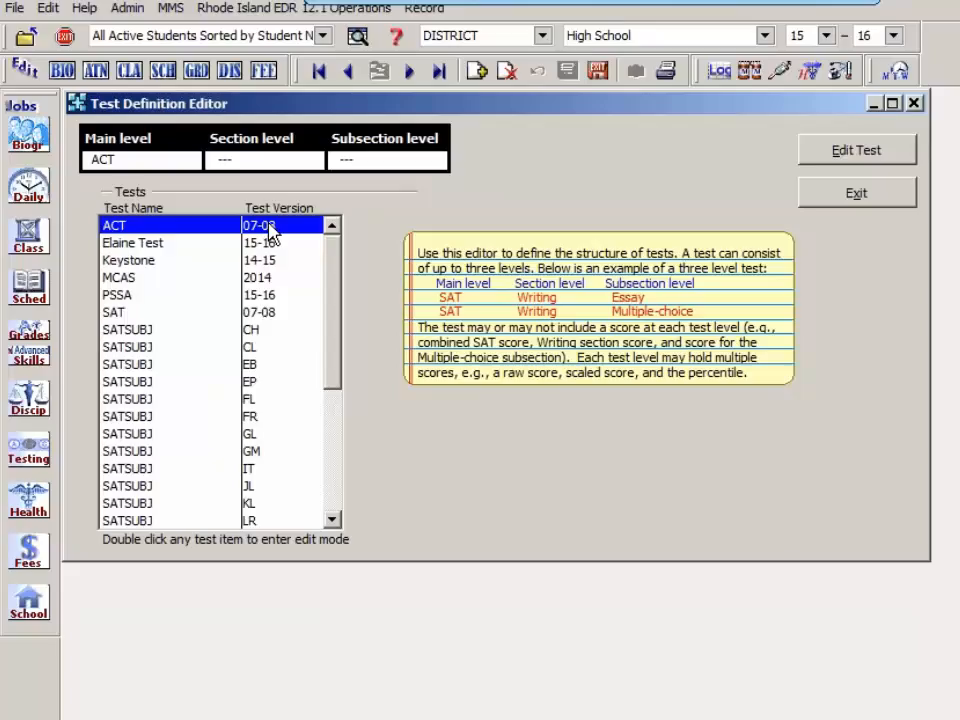
Step: Examine the names and versions of the defined tests from ACT down to TEST
key(Down)
key(Down)
key(Down)
key(Down)
key(Down)
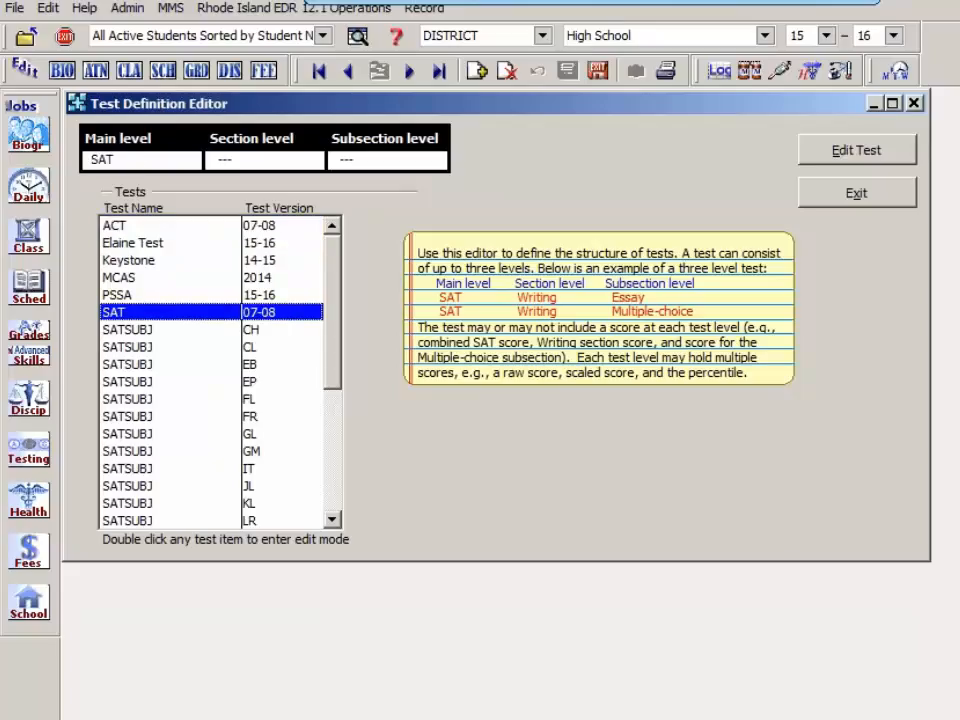
key(Down)
key(Down)
key(Down)
key(Down)
key(Down)
key(Down)
key(Down)
key(Down)
key(Down)
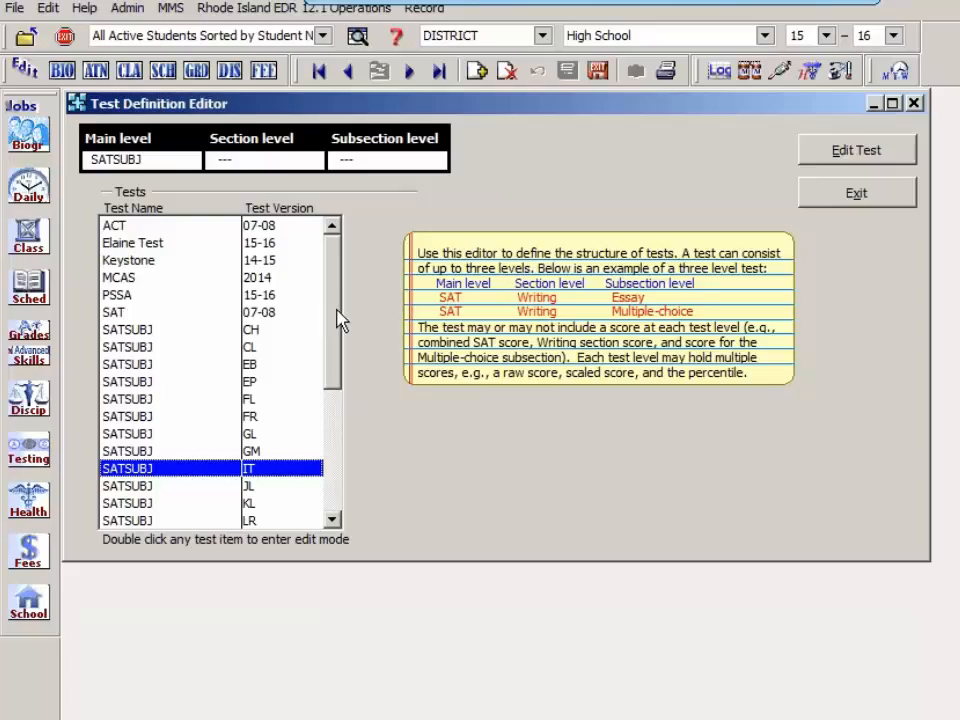
drag(338, 320, 345, 470)
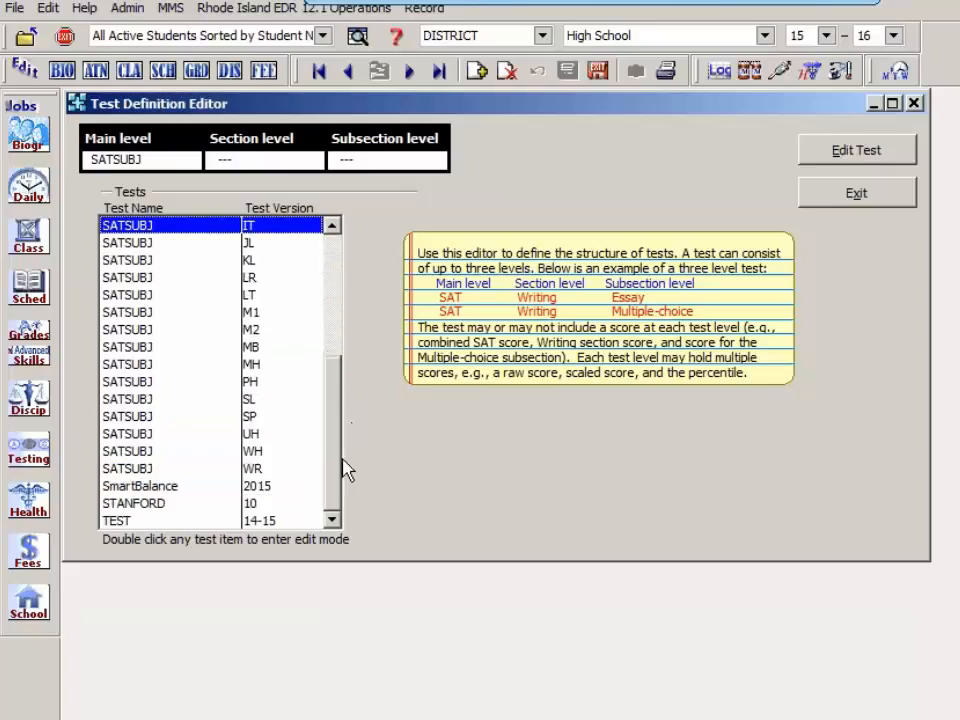
click(170, 490)
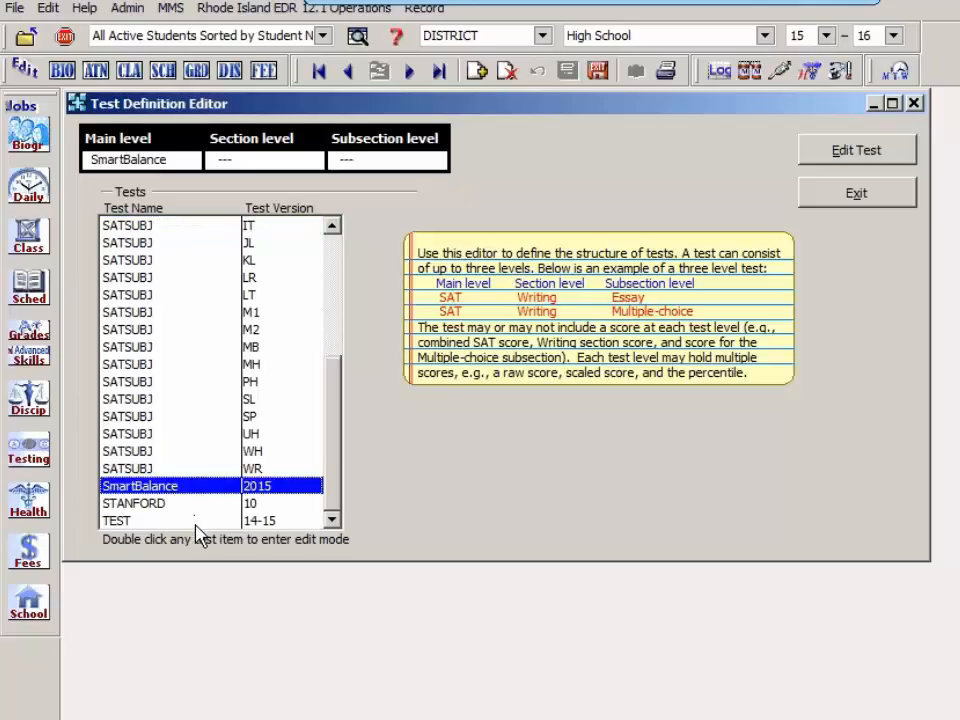
click(196, 521)
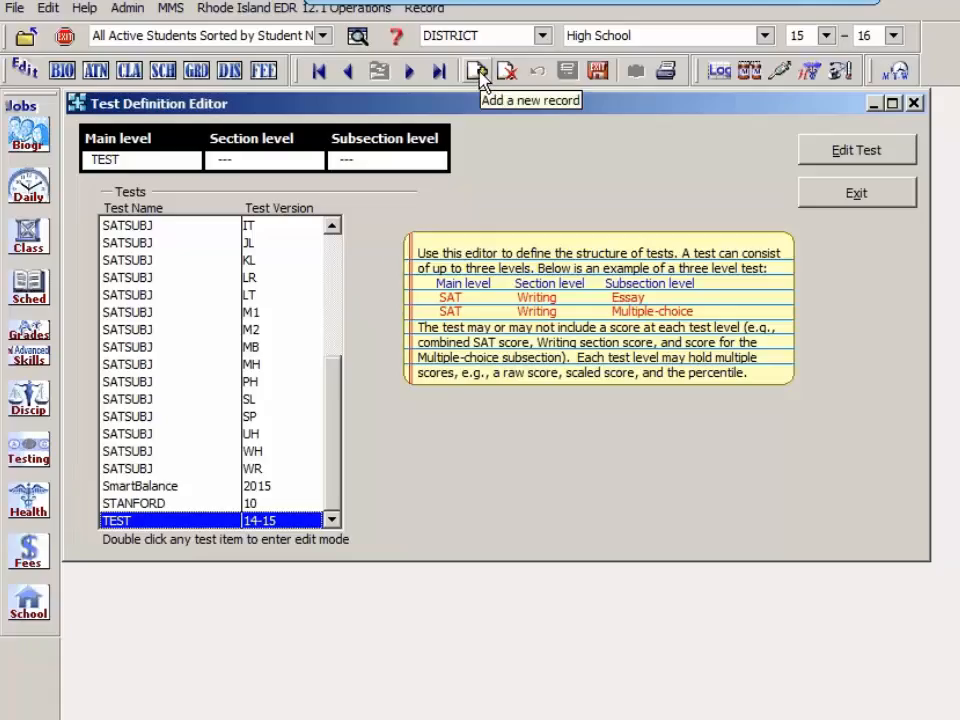
Step: Add a new test named Sample with version 2015
click(480, 76)
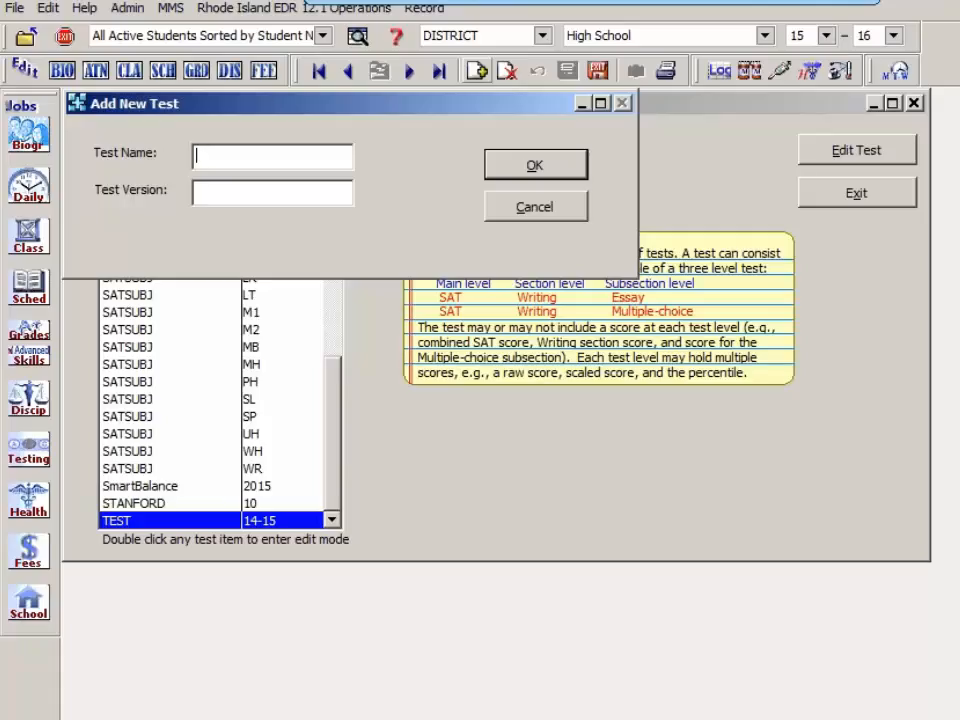
text(Sample)
key(Tab)
text(2015)
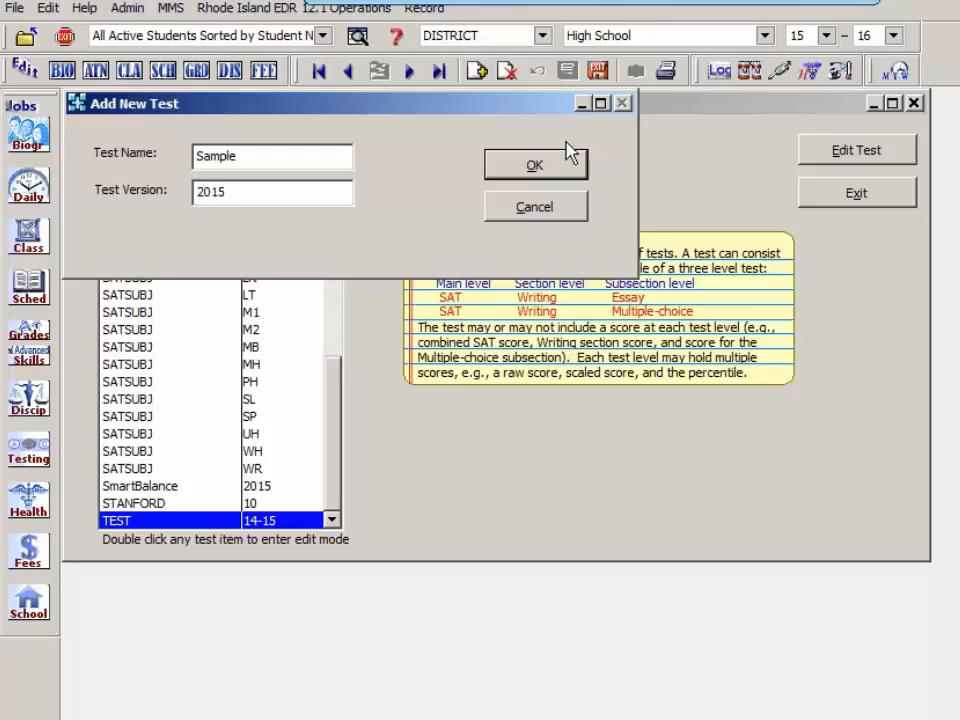
click(559, 176)
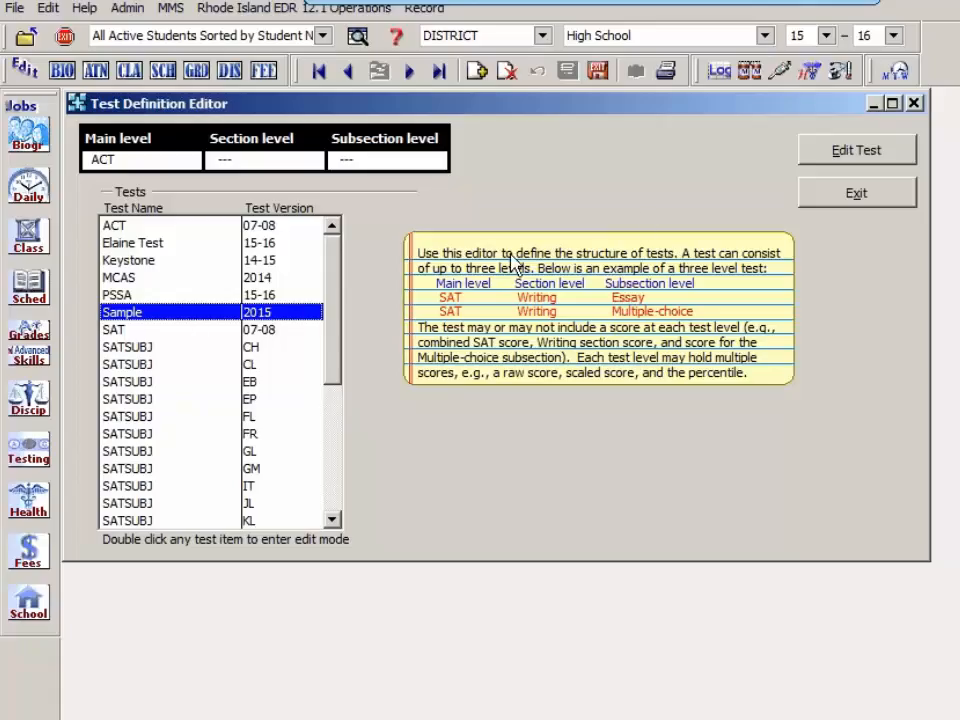
Step: Open the Sample 2015 test for editing and set its test type to State
click(845, 156)
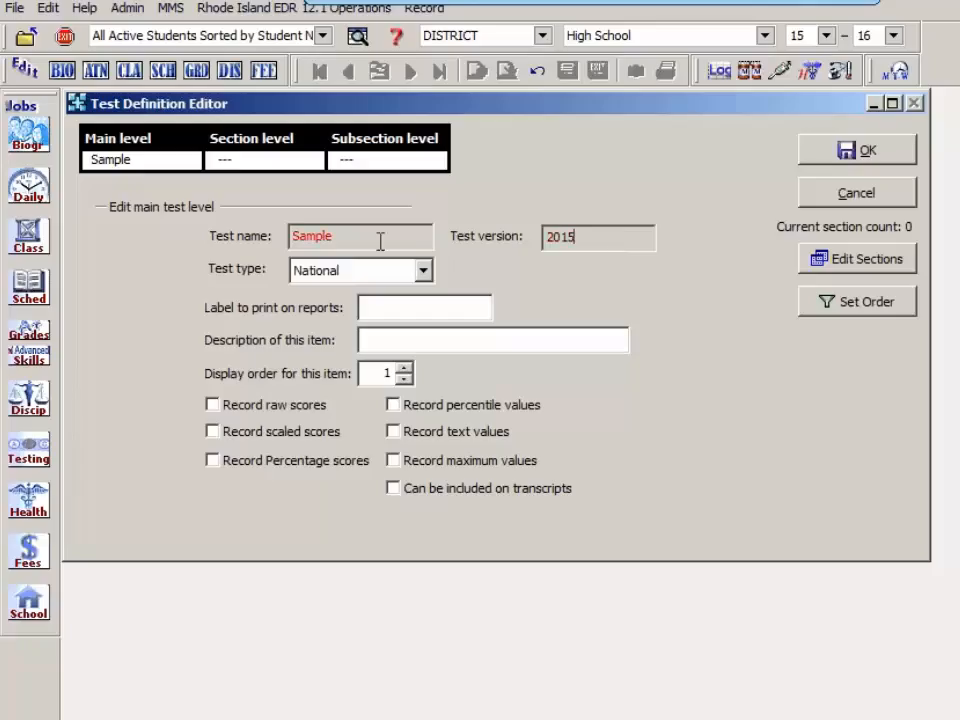
click(424, 272)
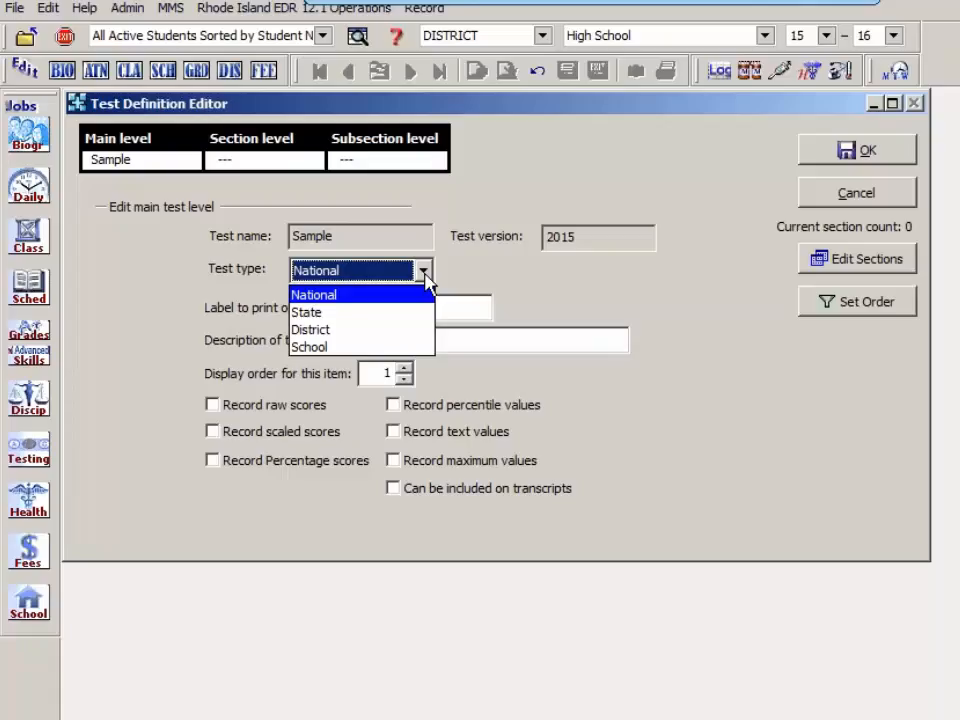
key(Down)
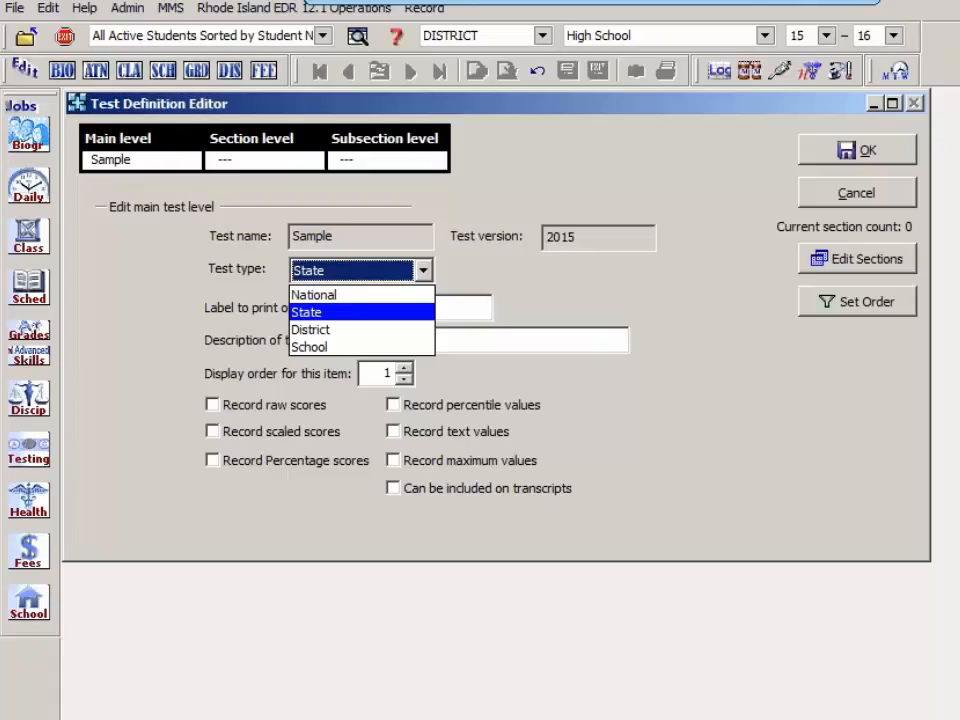
key(Down)
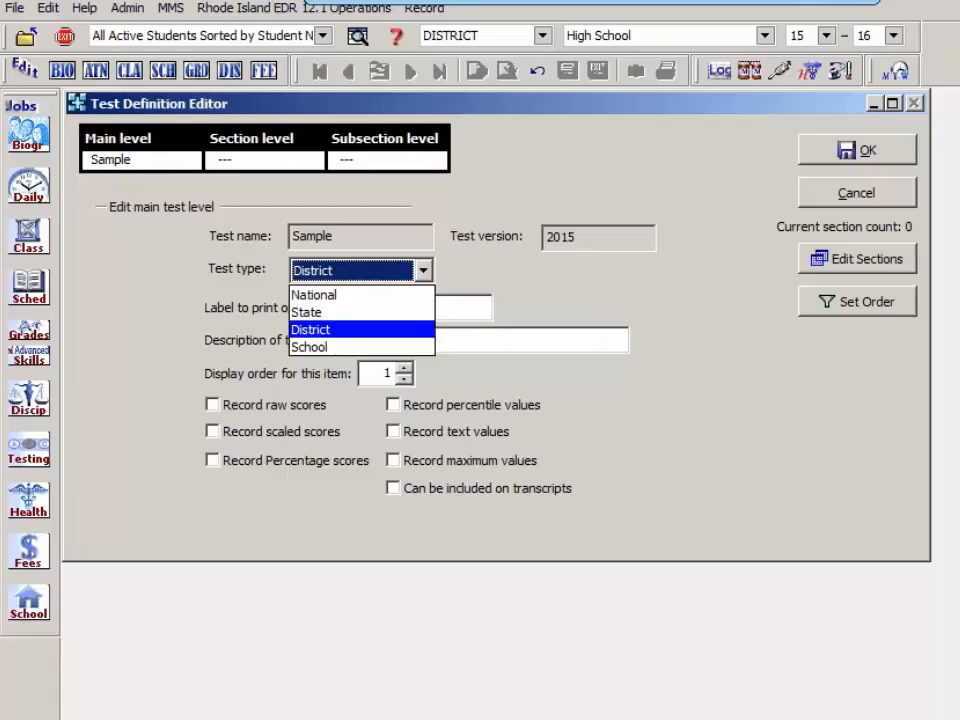
key(Down)
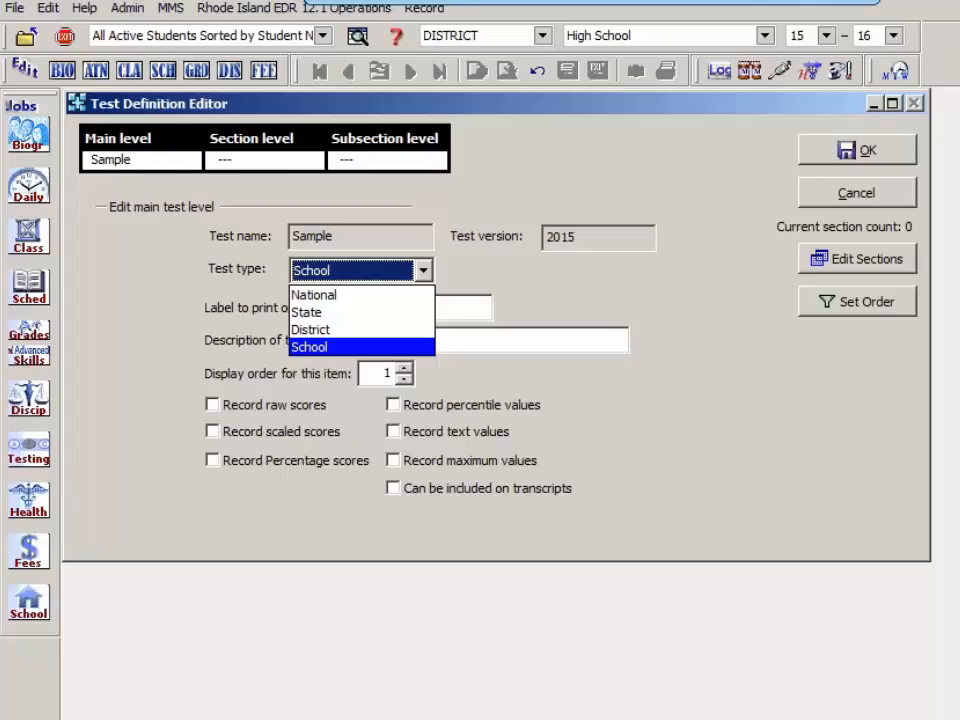
key(Up)
key(Up)
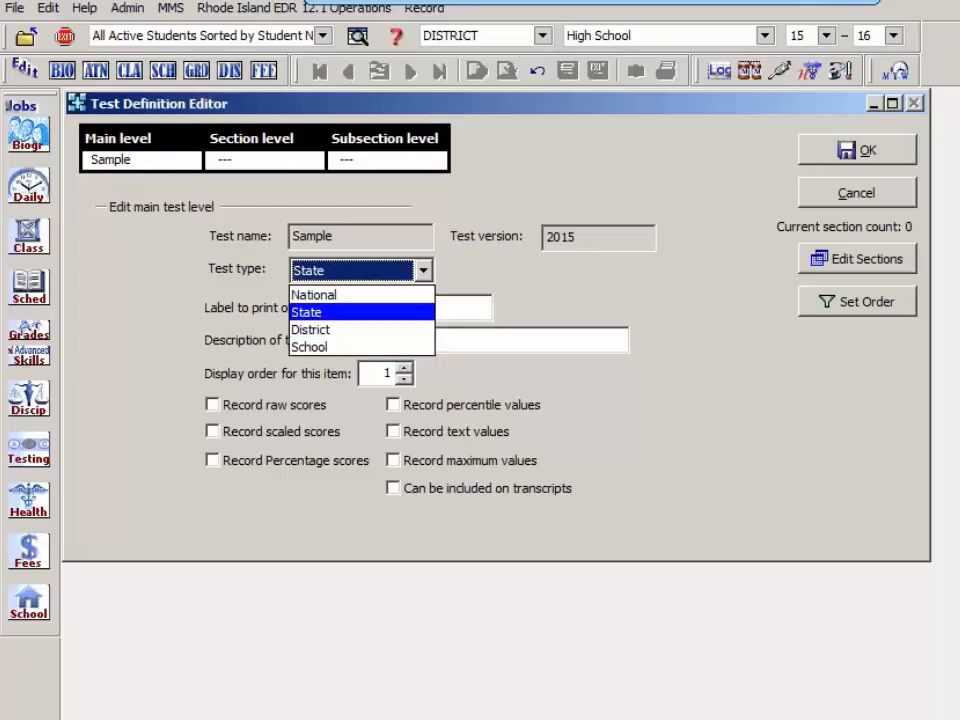
key(Tab)
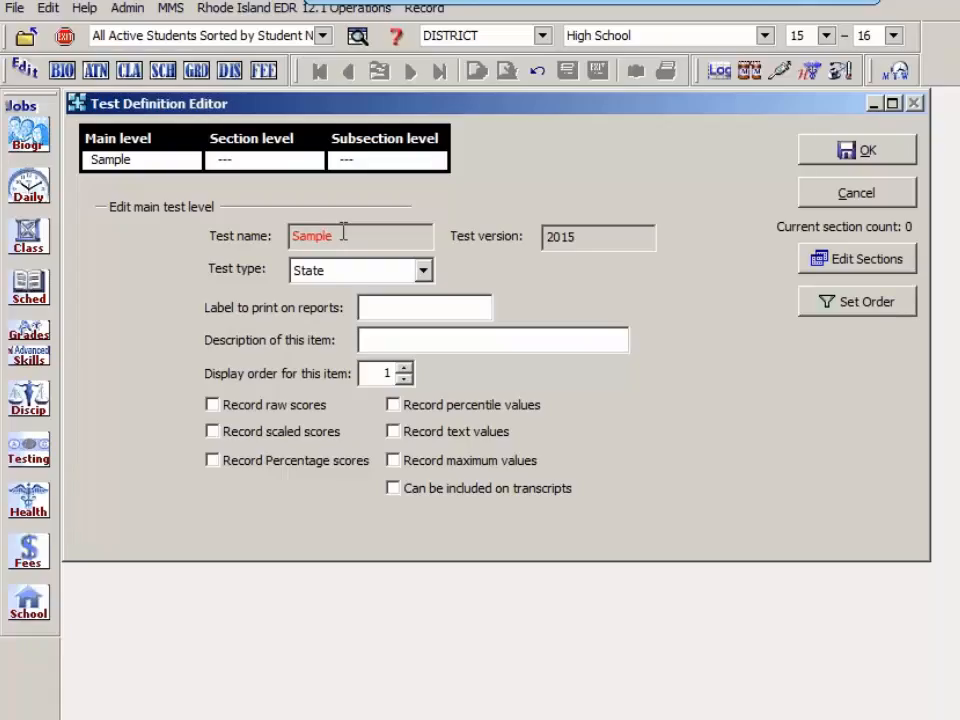
Step: Give the Sample test the report label NH Sample and the description Webinar Example
text(NH Sample)
key(Tab)
text(Ela)
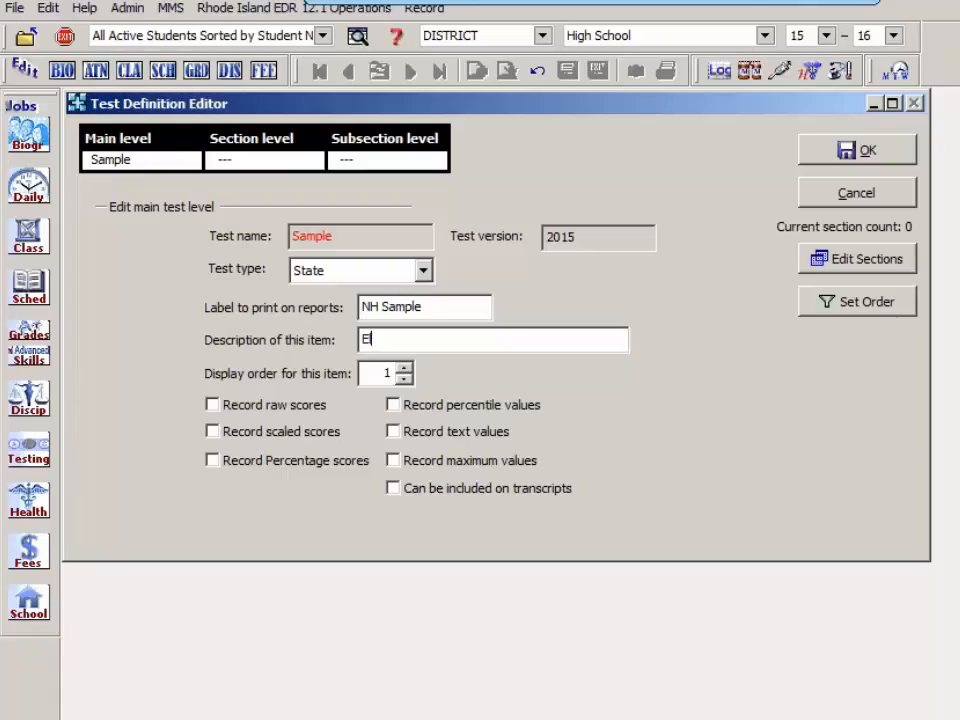
key(BackSpace)
key(BackSpace)
key(BackSpace)
text(Webin)
key(BackSpace)
text(inare)
key(BackSpace)
text(Example)
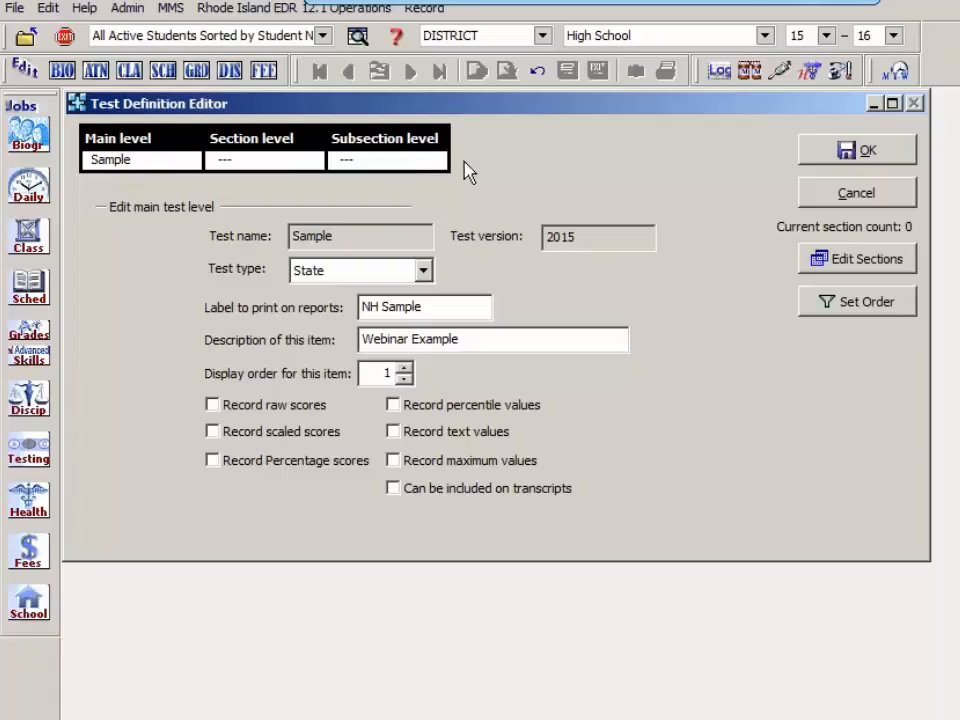
Step: Try raising and lowering the display order of the Sample test
click(403, 368)
click(403, 368)
click(403, 368)
click(403, 368)
click(404, 378)
click(404, 378)
click(404, 378)
click(404, 378)
click(404, 378)
click(403, 368)
Step: Add a section named Lanuage to the Sample test
click(857, 264)
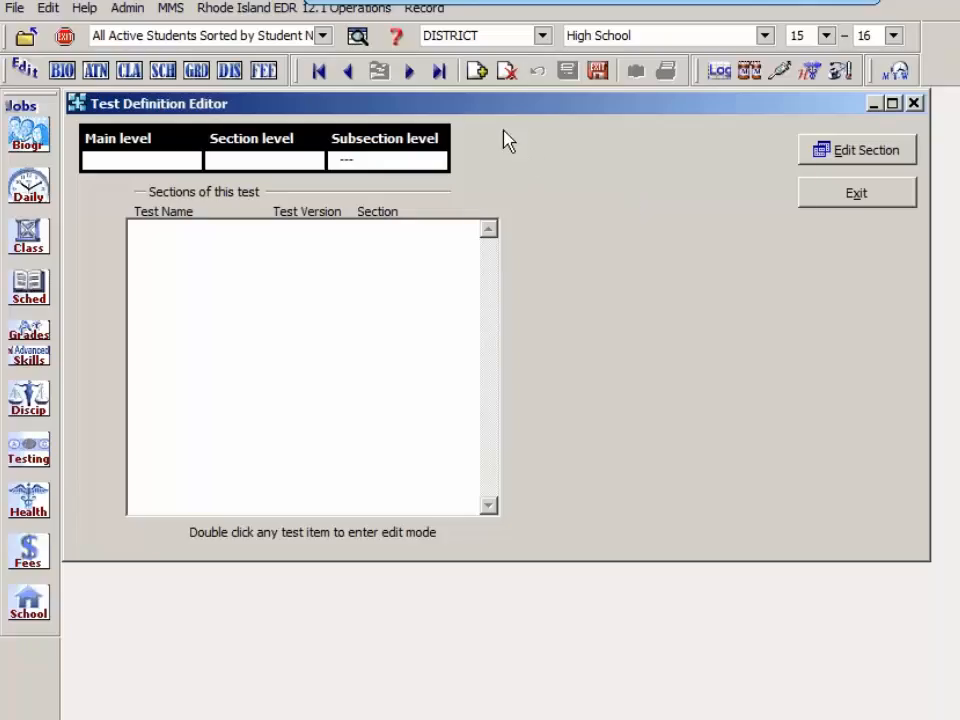
click(479, 78)
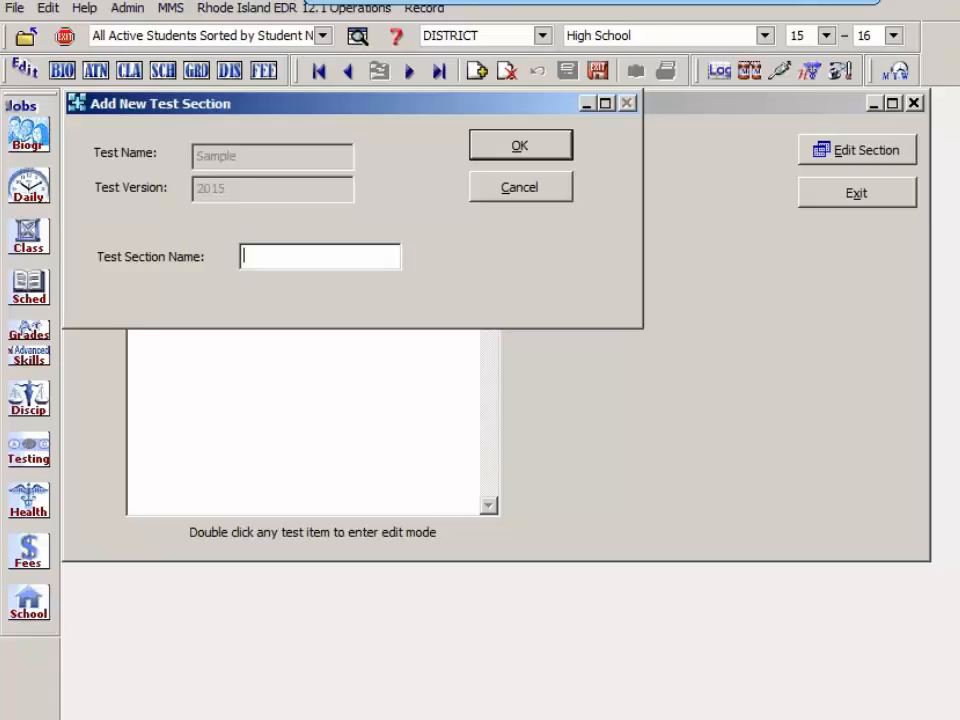
text(Lanuage)
click(499, 150)
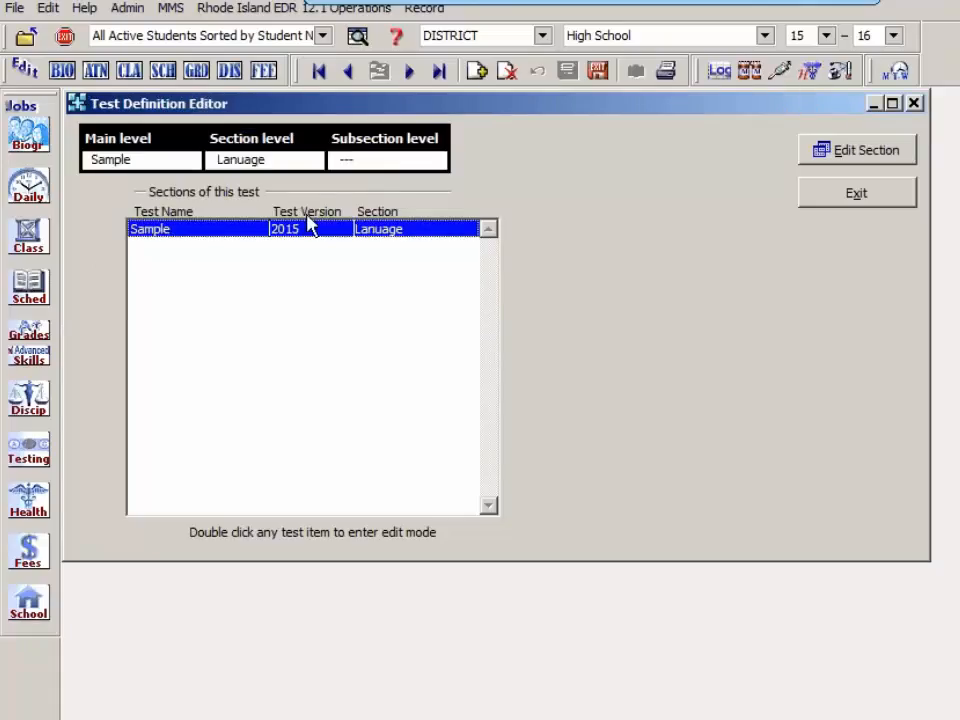
Step: Add two more sections to the Sample test, named Math and Reading
click(477, 72)
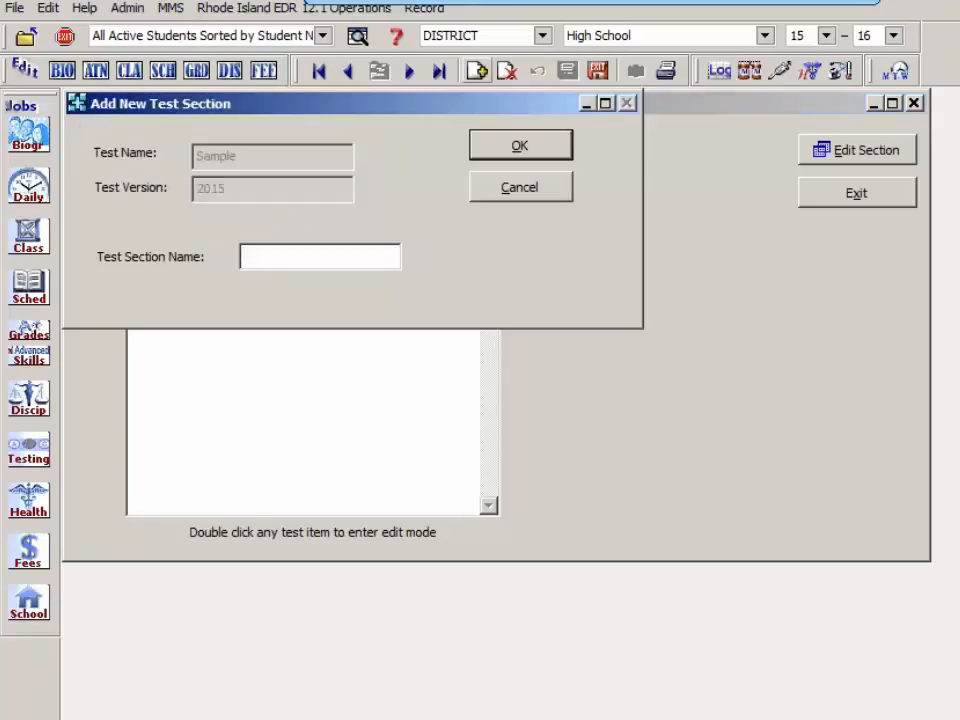
text(Math)
click(553, 150)
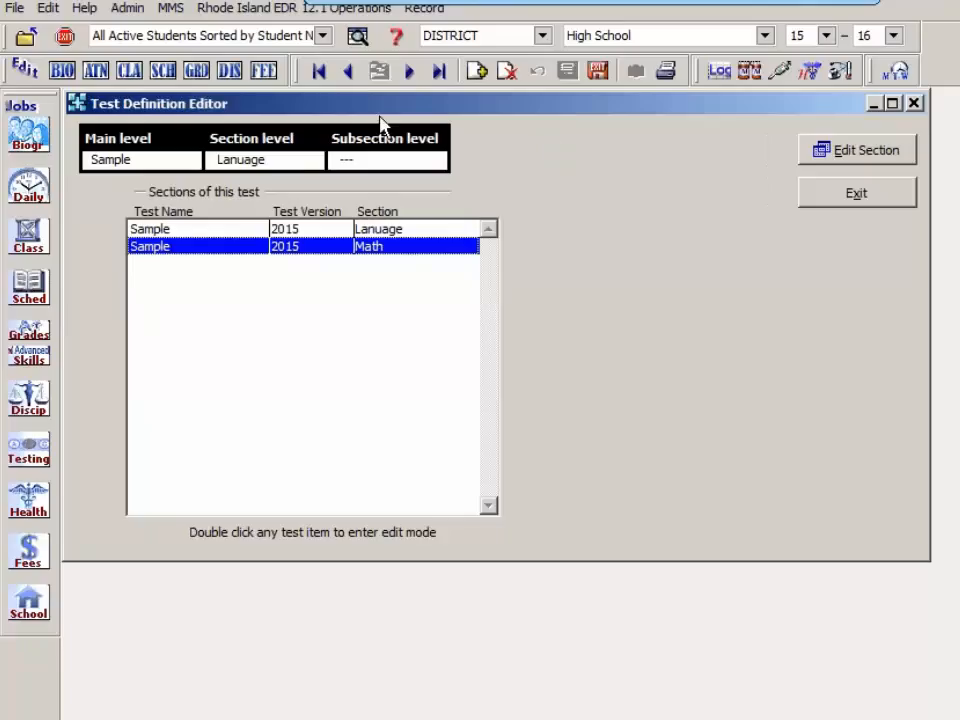
click(476, 72)
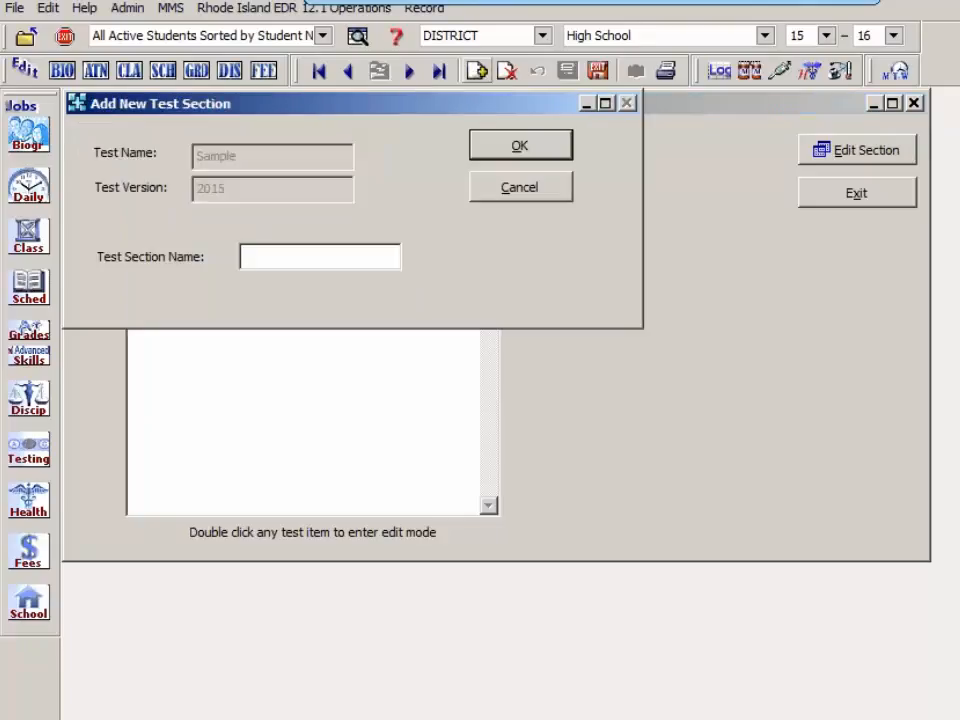
text(Reading)
click(540, 150)
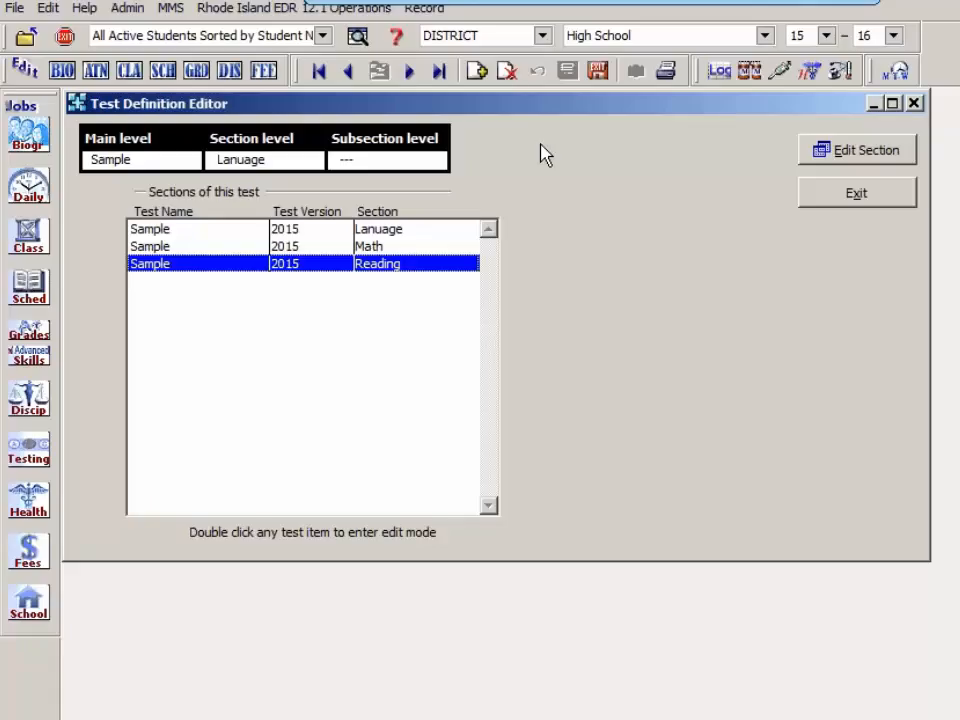
Step: Open the Lanuage section for editing and set its report label to SAMP-LANG
click(387, 230)
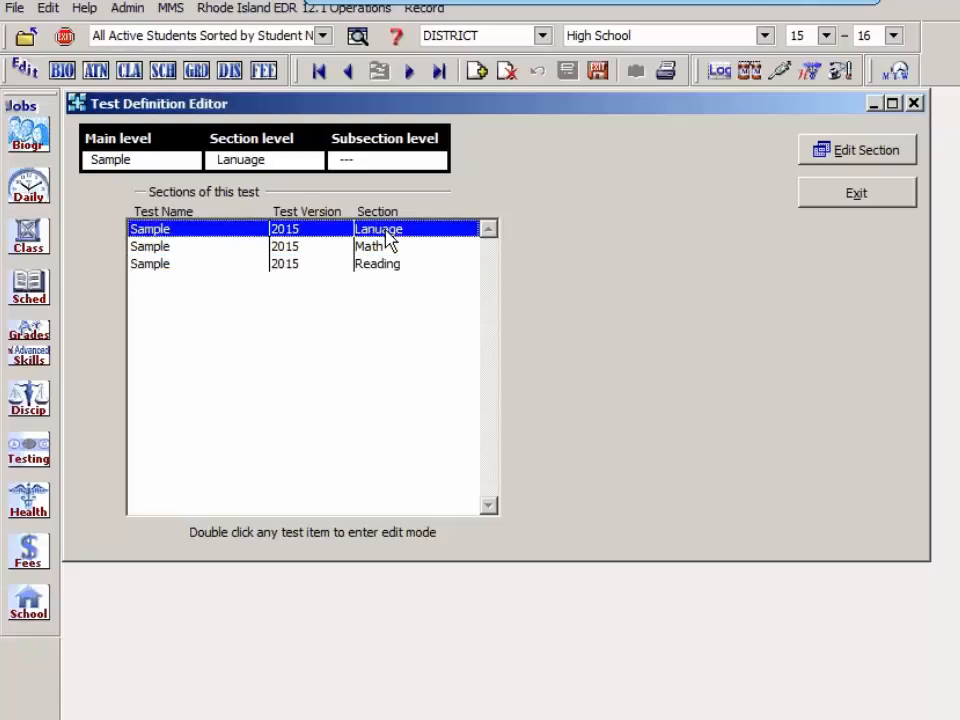
click(861, 158)
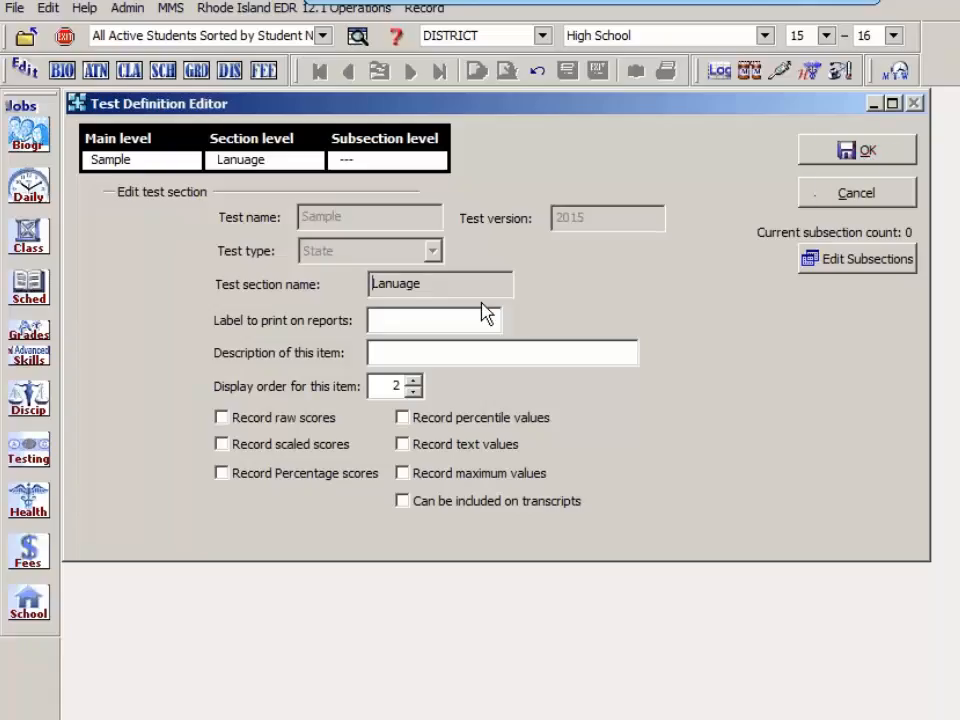
click(418, 318)
text(SAM-Ln)
key(BackSpace)
text(ANG)
key(Left)
key(Left)
key(Left)
key(Left)
key(Left)
text(P)
Step: Describe the Lanuage section as NH Sample Assessment Language
click(391, 352)
text(N)
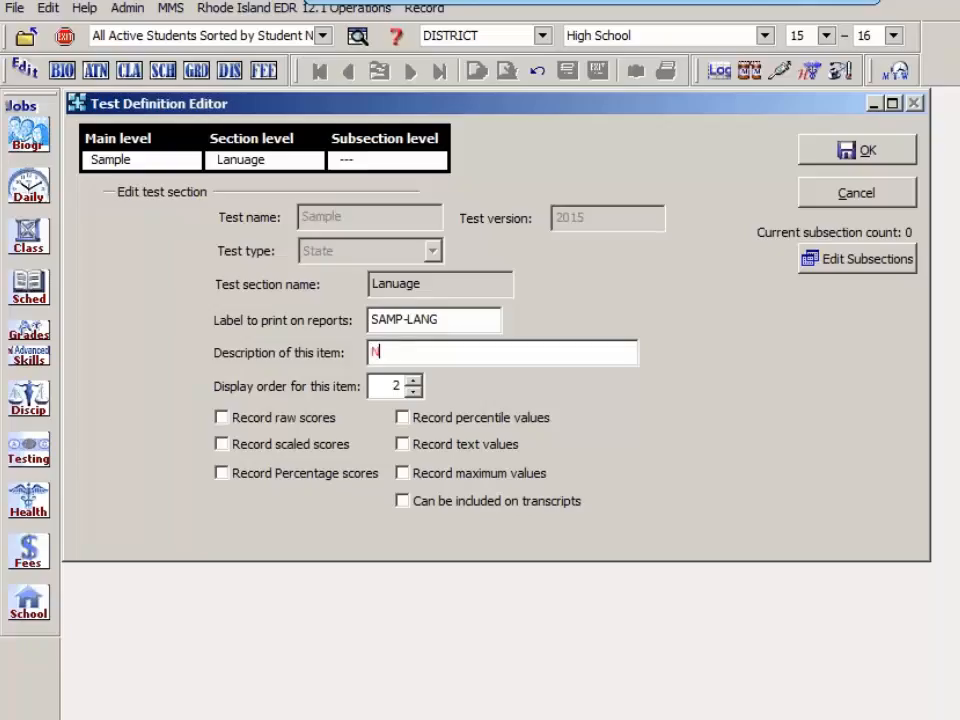
text(H Sample Ass)
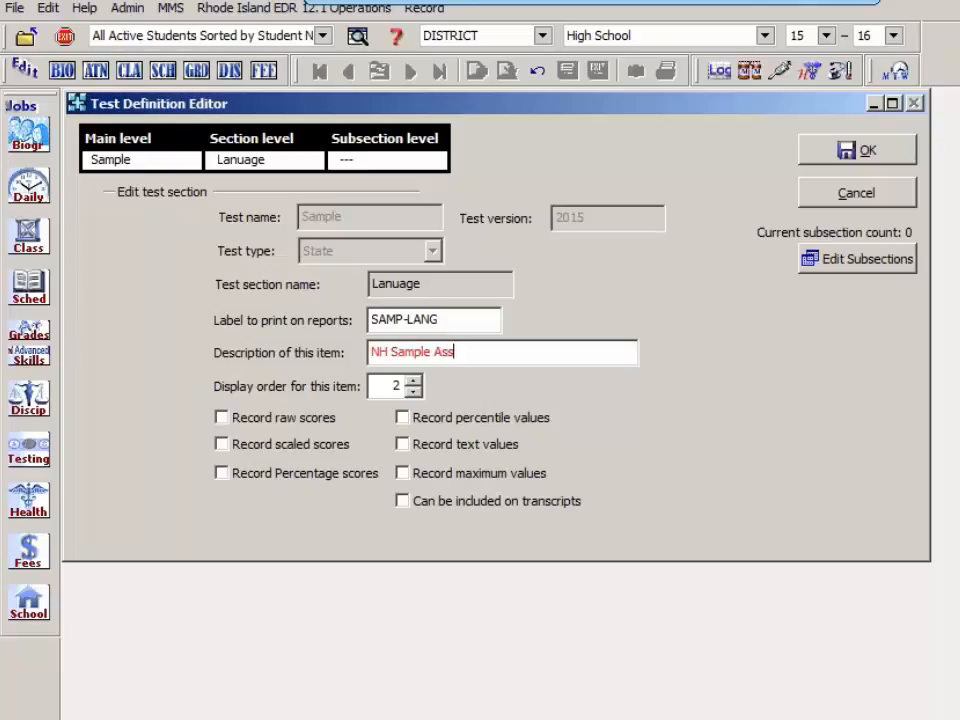
text(essment Language)
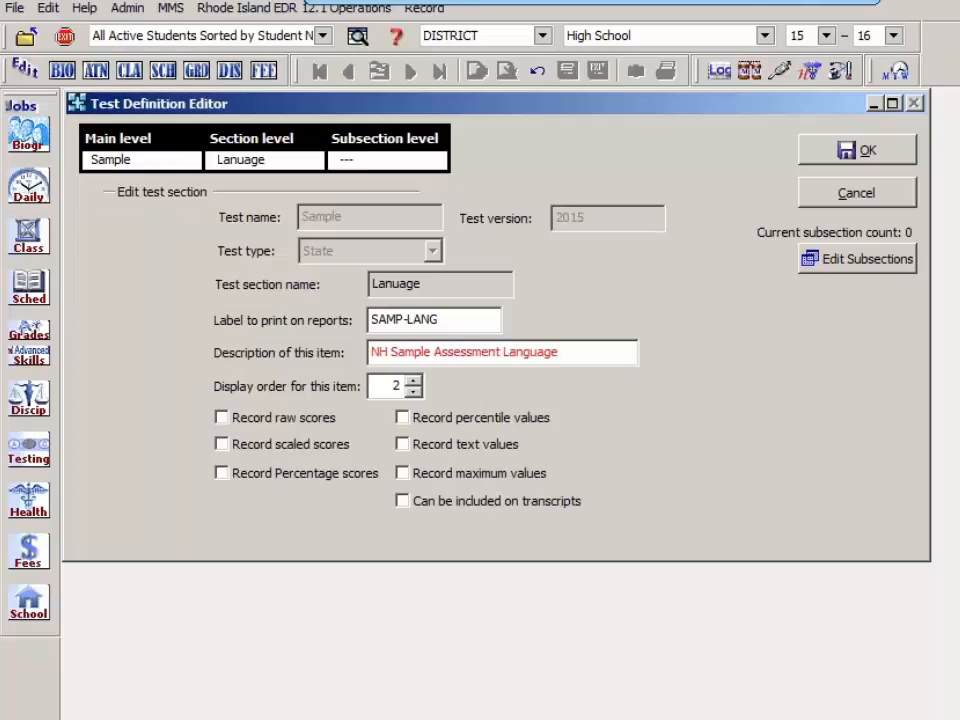
Step: Enable raw, scaled, percentage, percentile, text and maximum values plus transcript inclusion for the Lanuage section, and save it
click(223, 419)
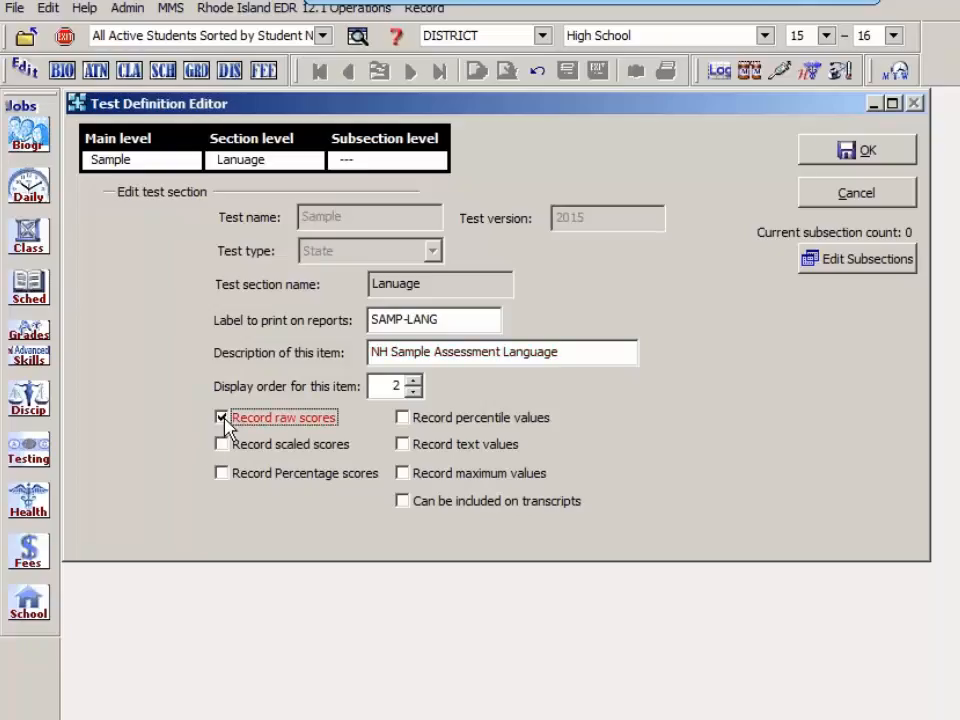
click(224, 446)
click(224, 474)
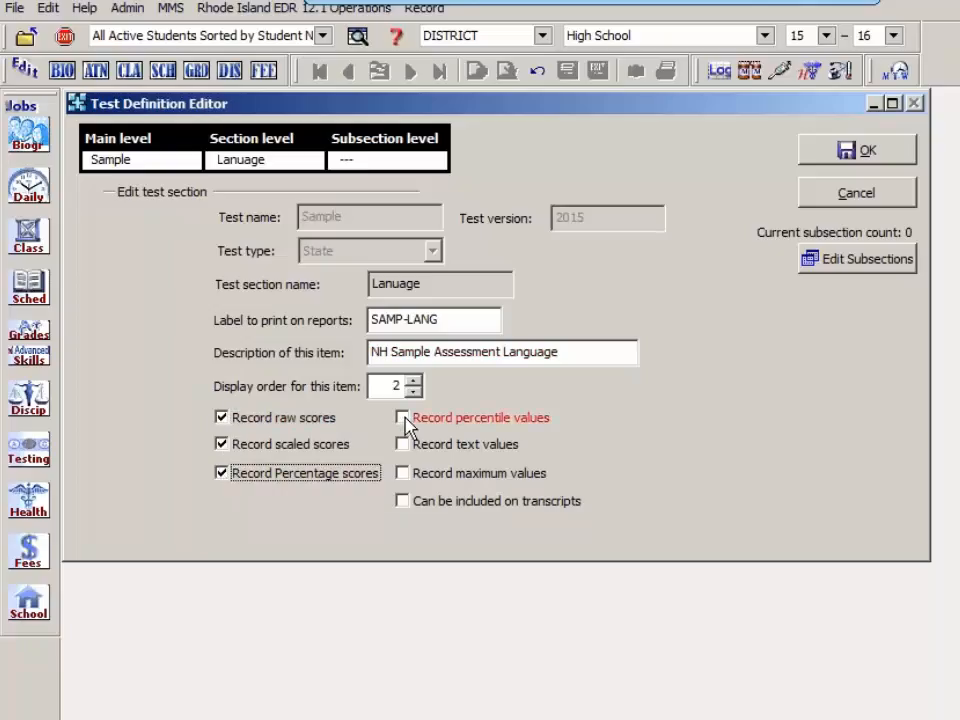
click(403, 420)
click(404, 446)
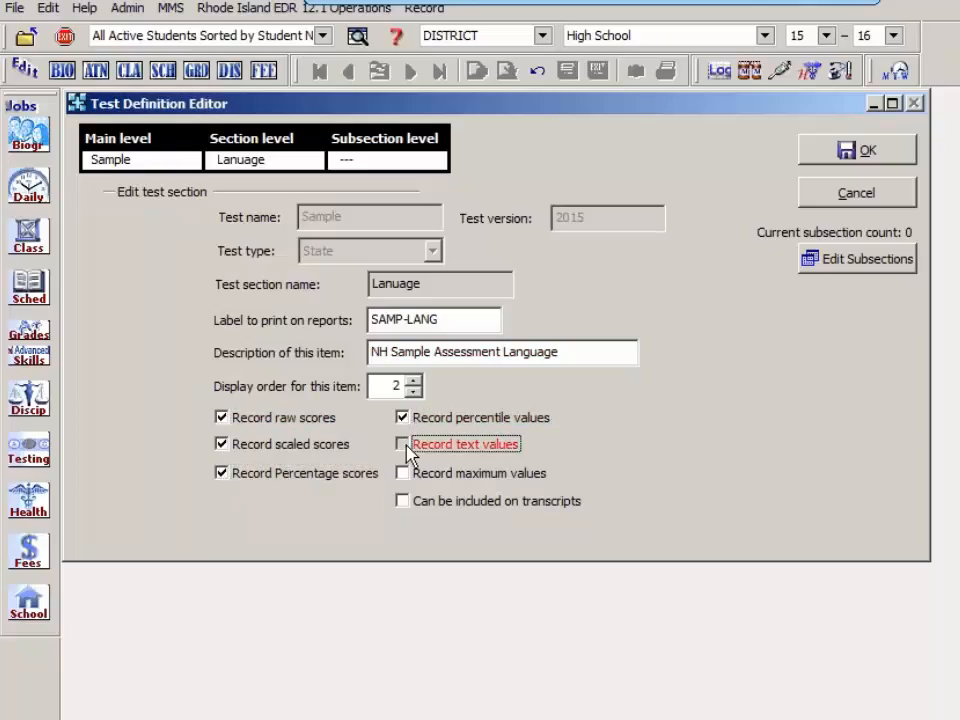
click(404, 475)
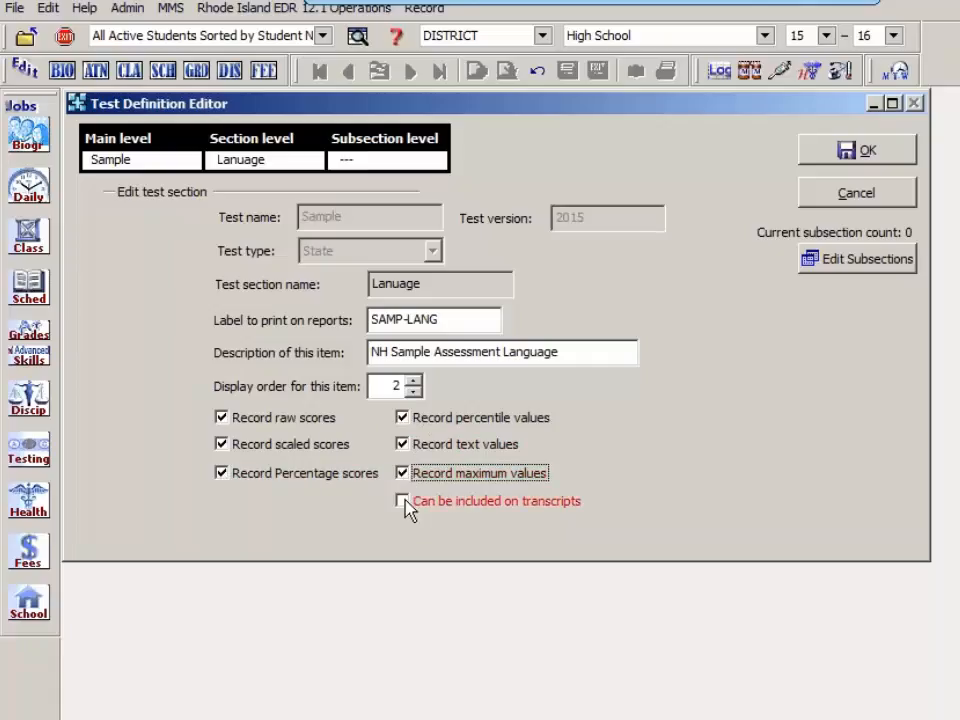
click(404, 503)
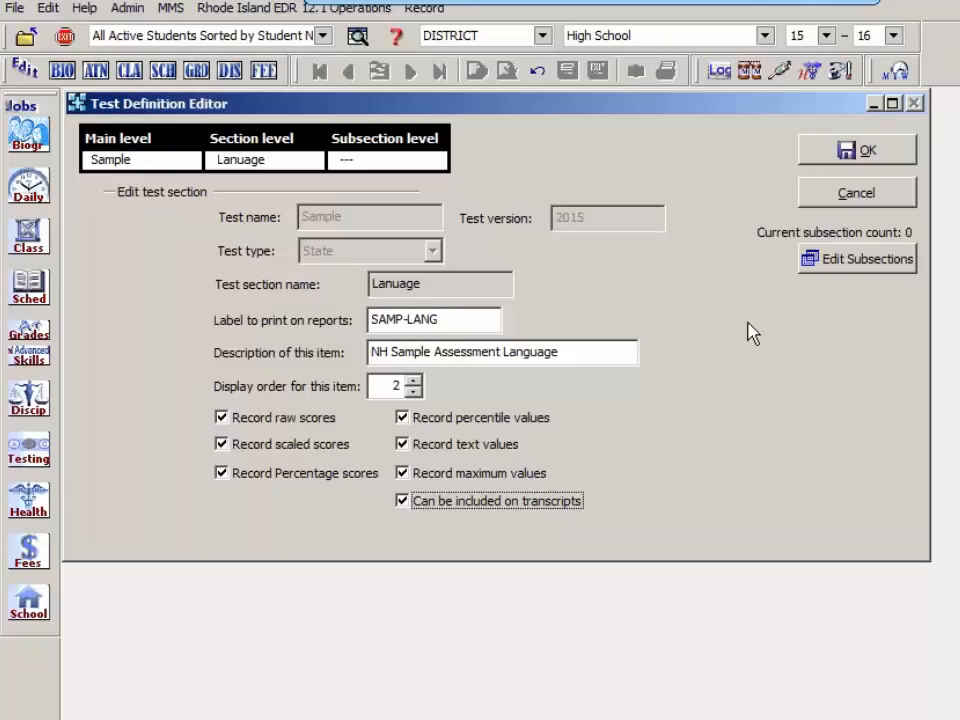
click(822, 158)
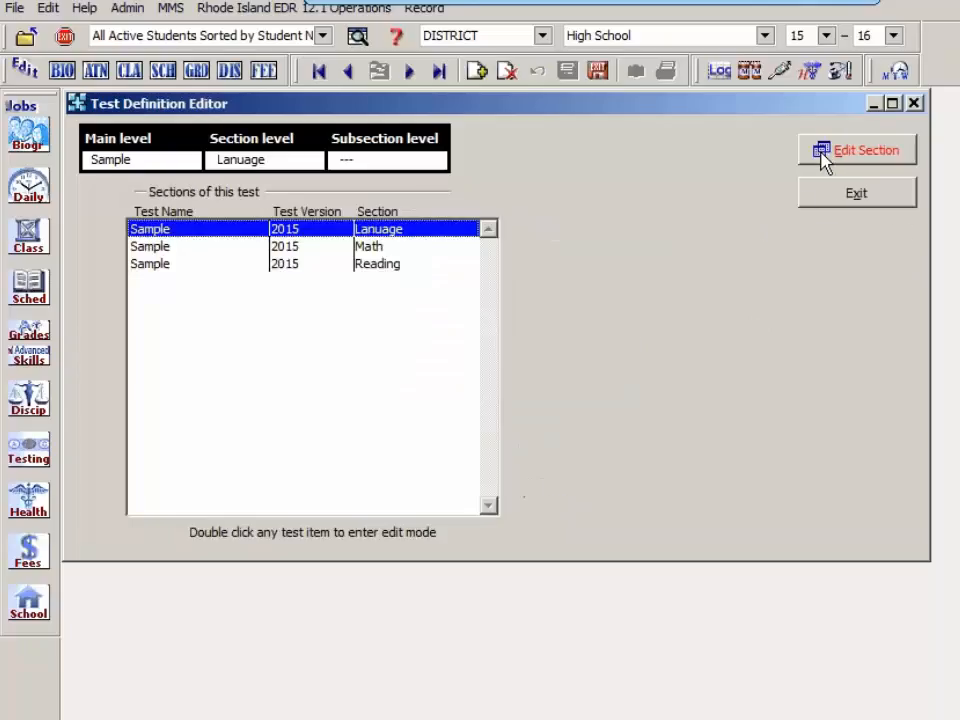
click(381, 250)
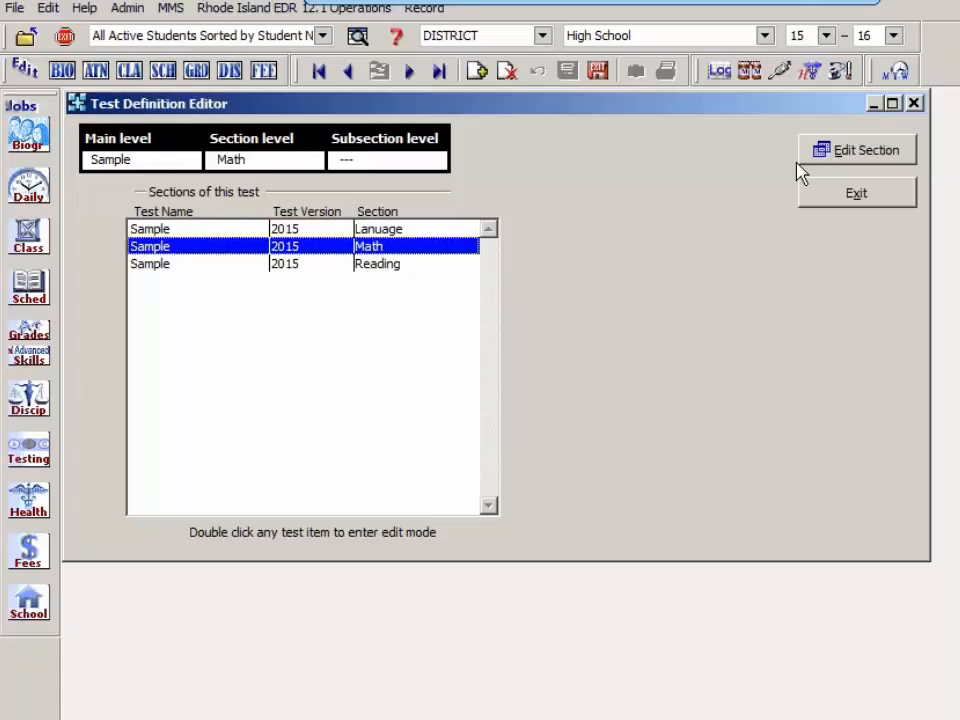
click(840, 163)
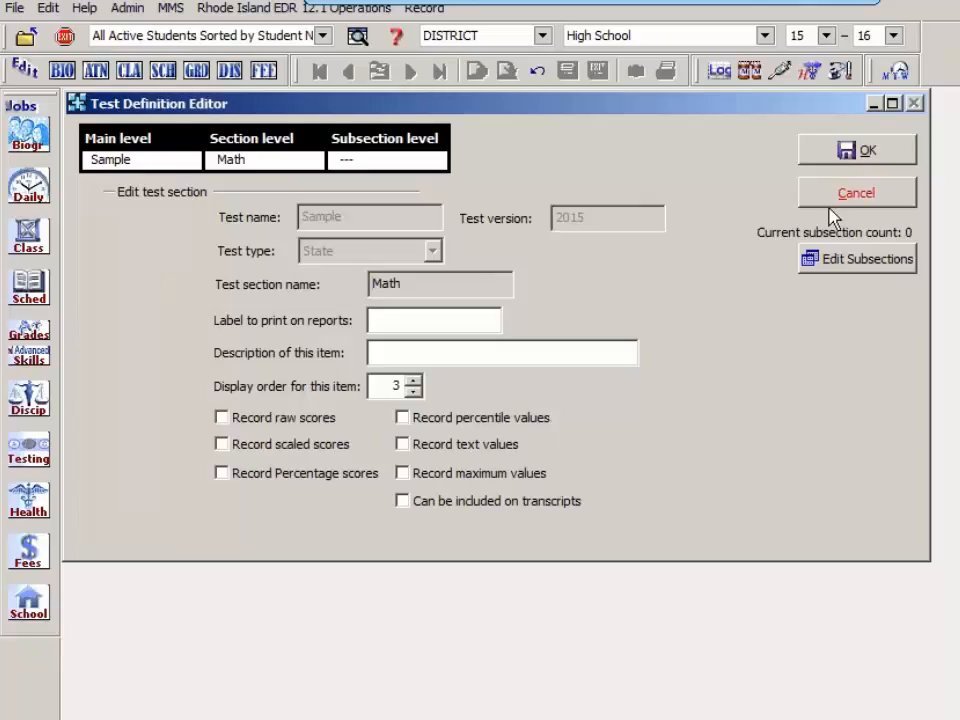
click(882, 200)
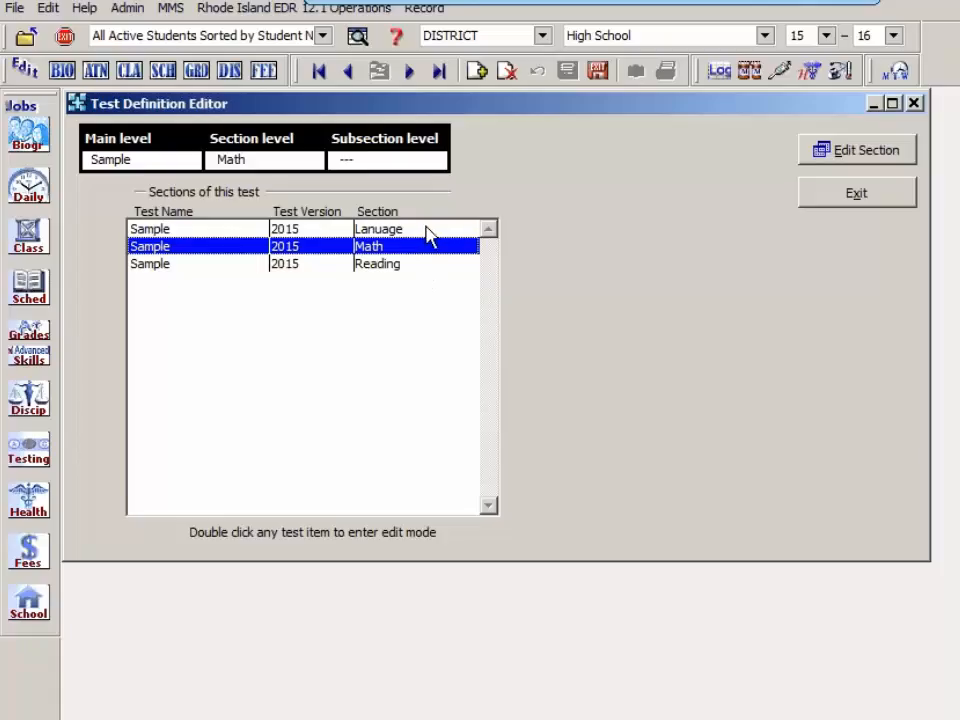
Step: Add a subsection named Vocabulary to the Lanuage section of the Sample 2015 test
click(428, 232)
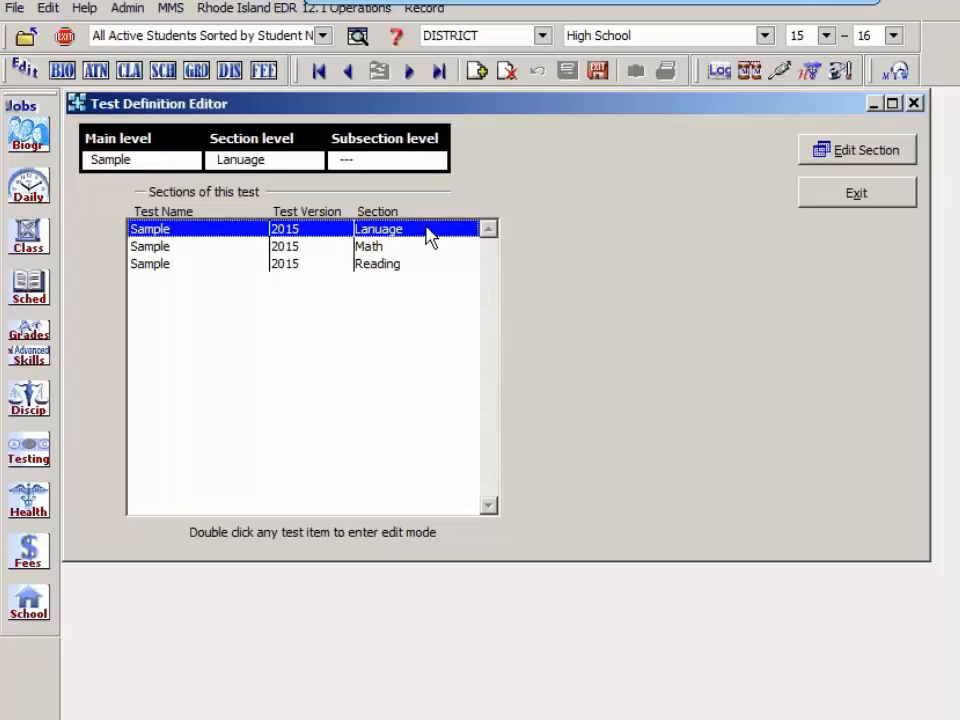
click(864, 154)
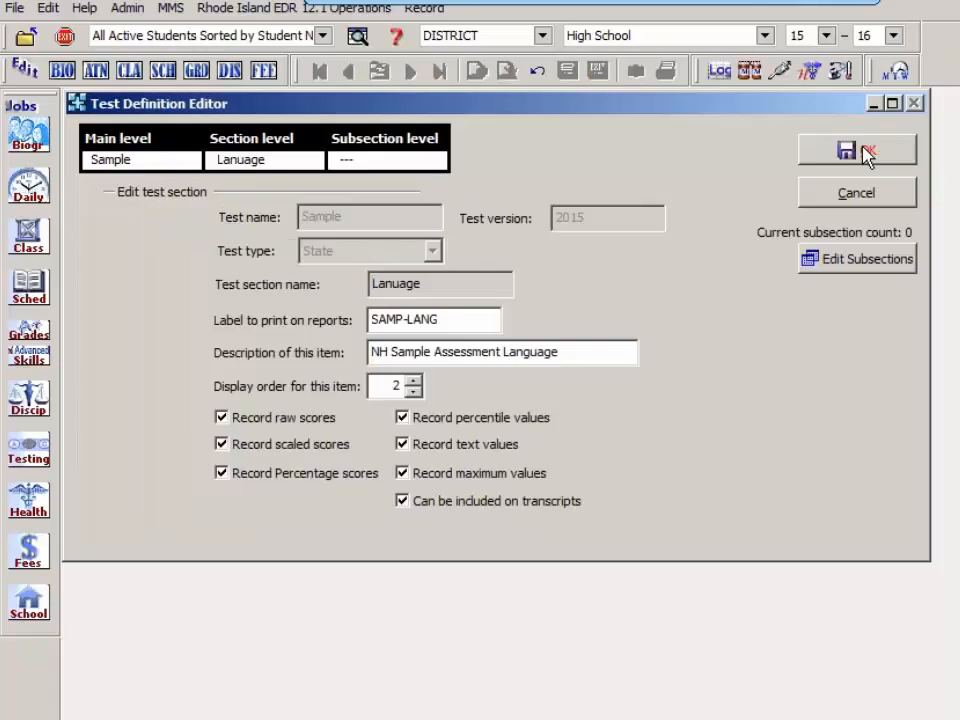
click(876, 264)
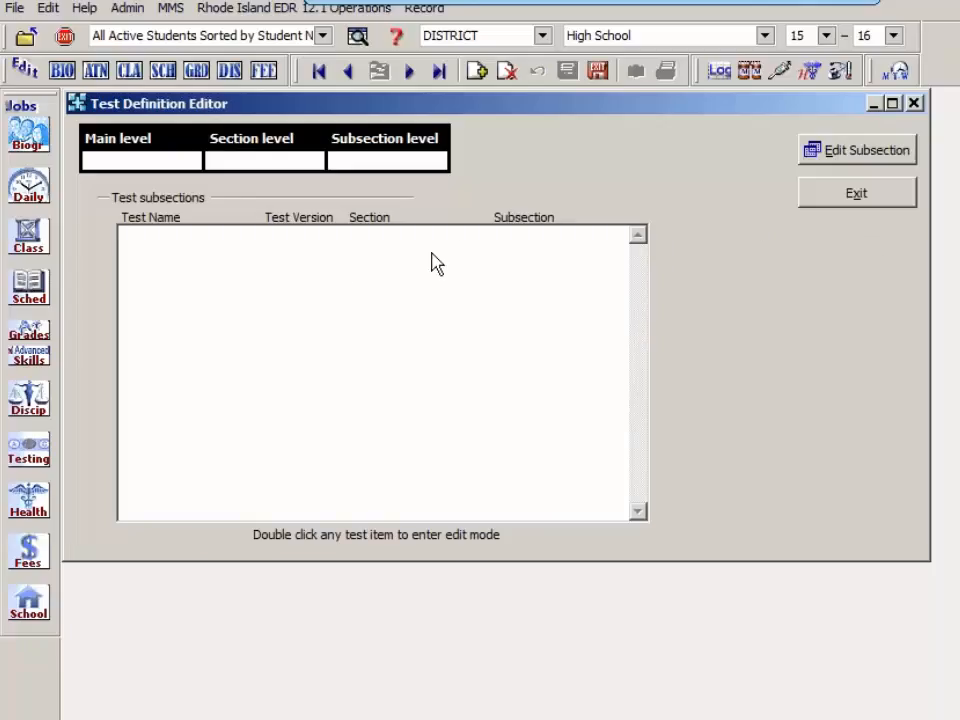
click(477, 72)
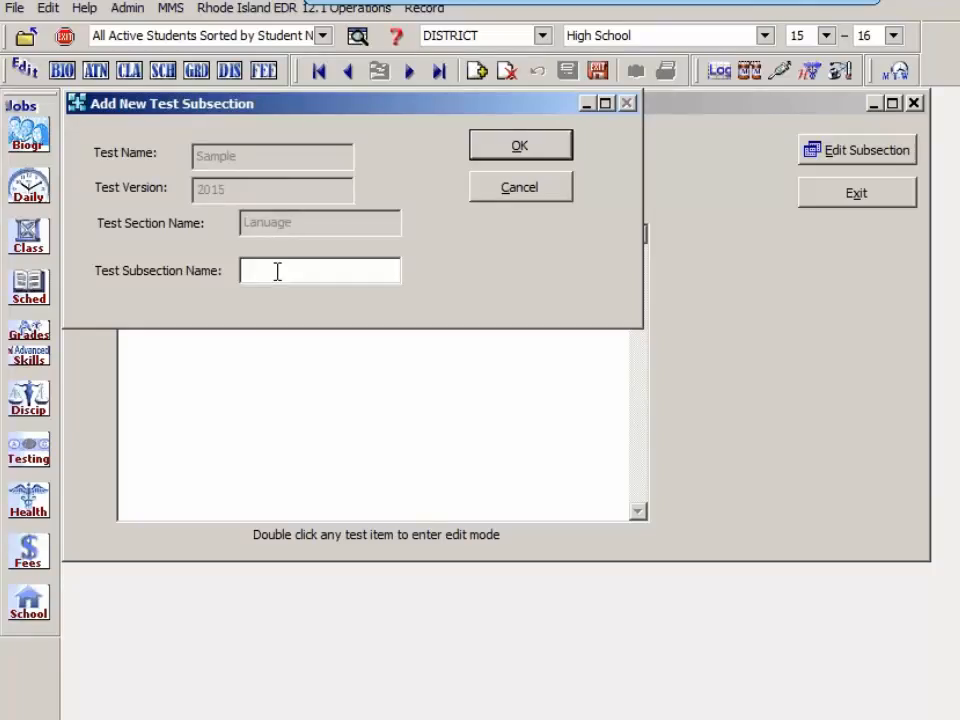
text(Vocabulary)
click(521, 149)
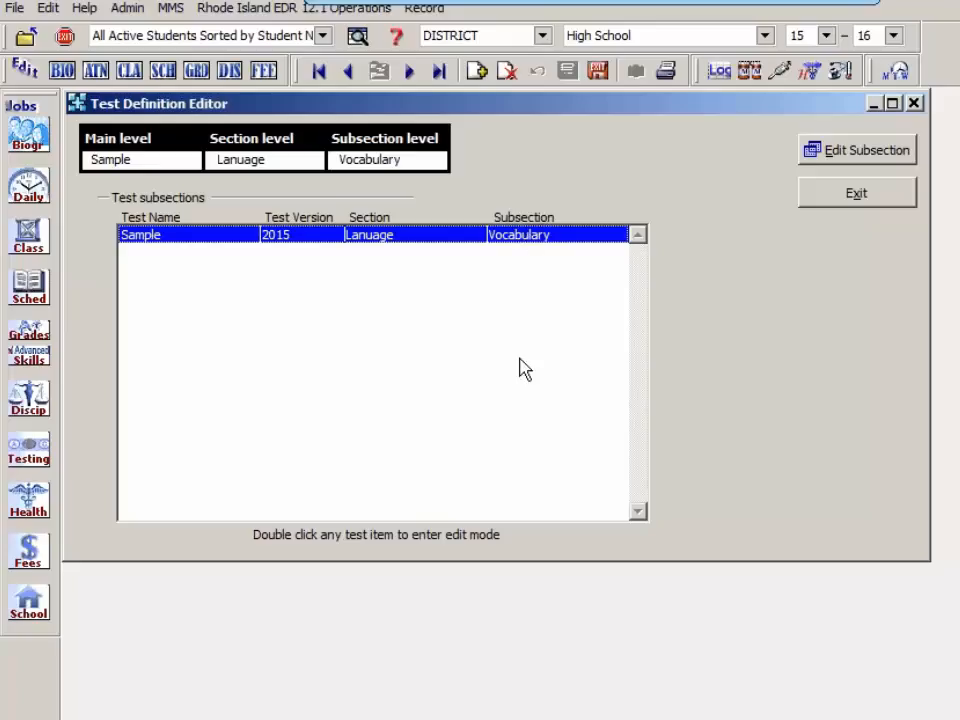
click(850, 155)
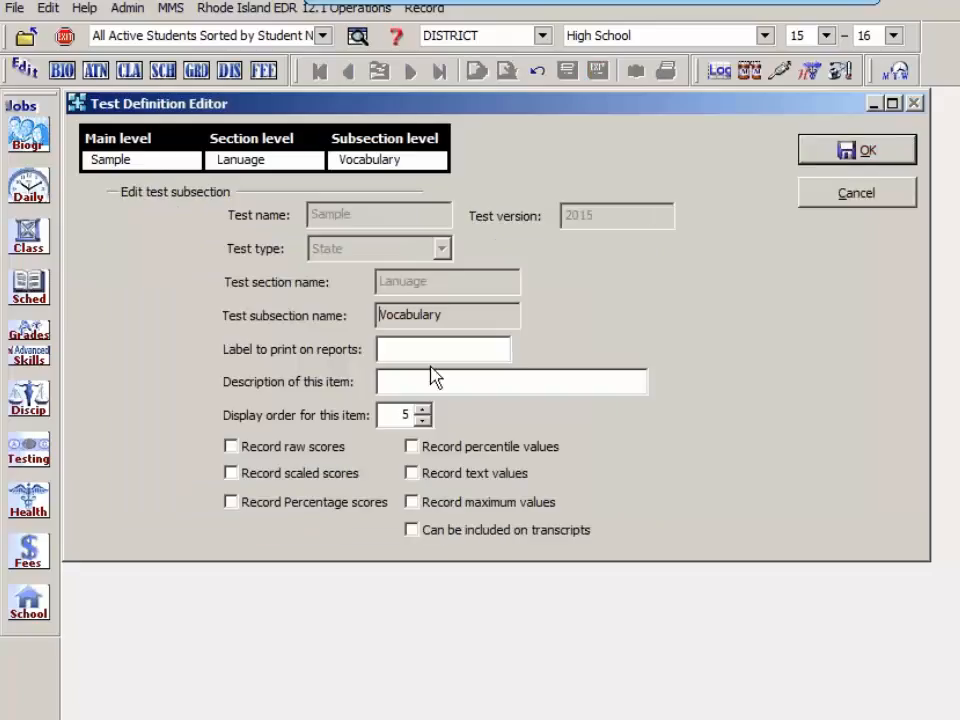
click(850, 199)
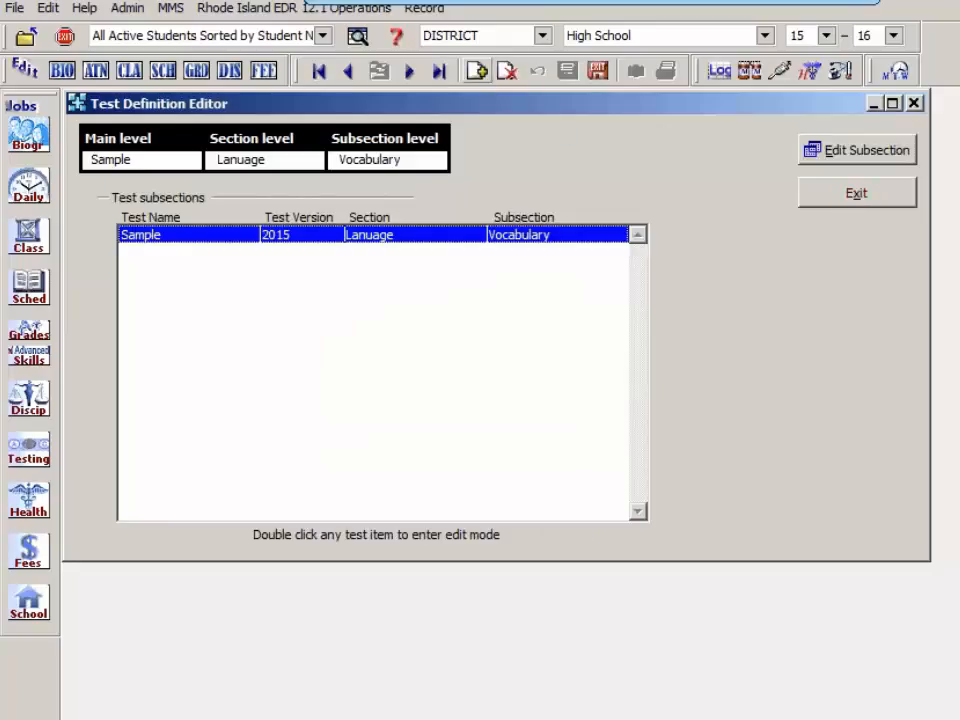
Step: Add two more subsections to the Lanuage section, named Spelling and Grammer
click(479, 74)
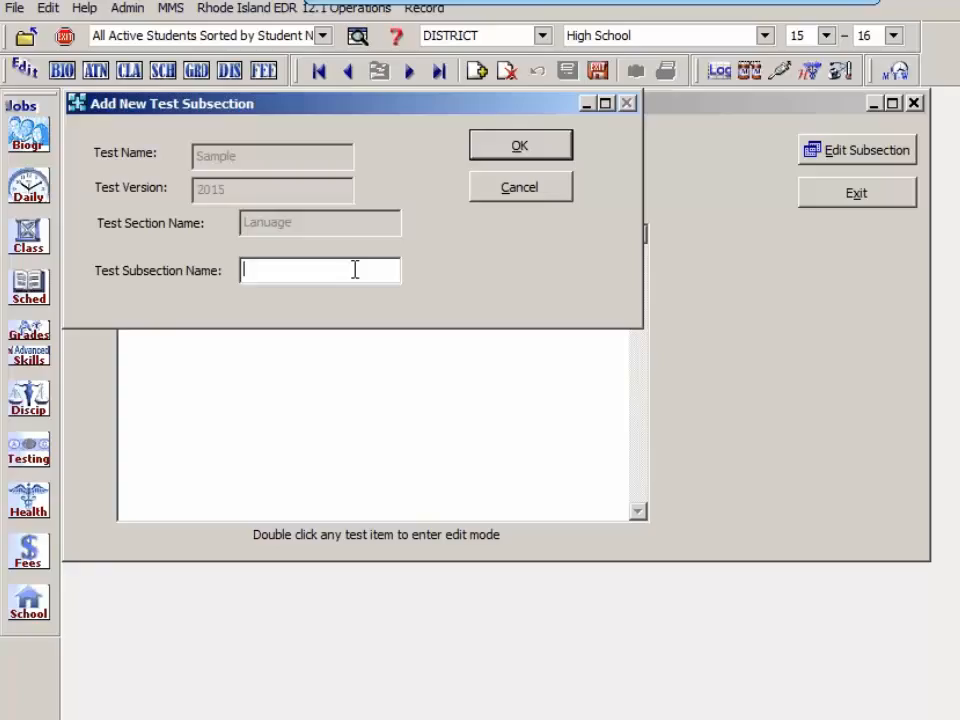
text(Spelling)
click(551, 152)
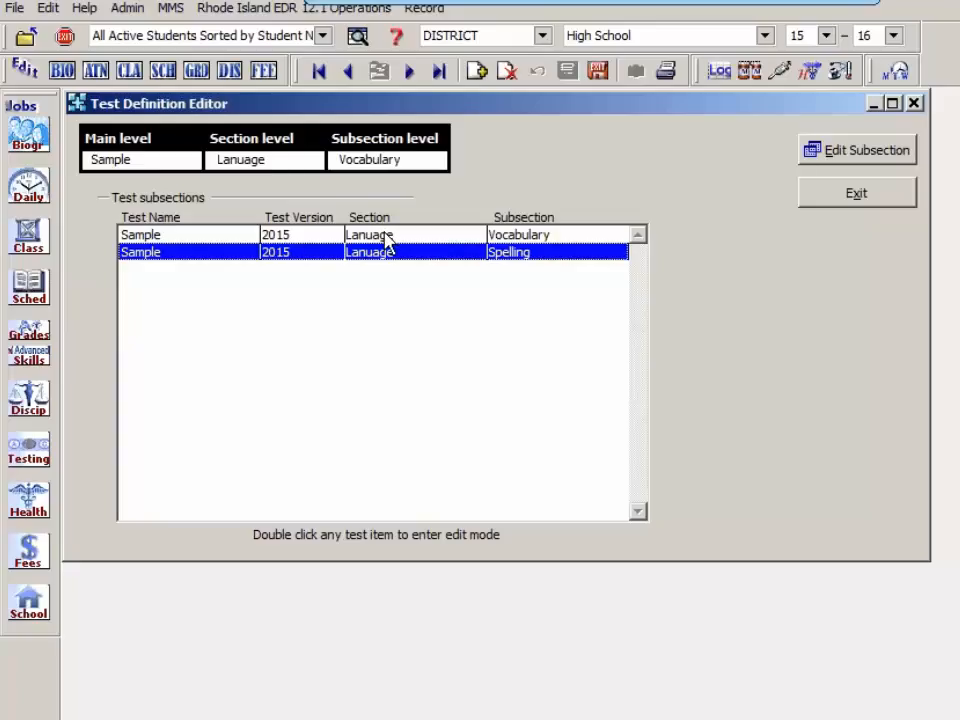
click(474, 72)
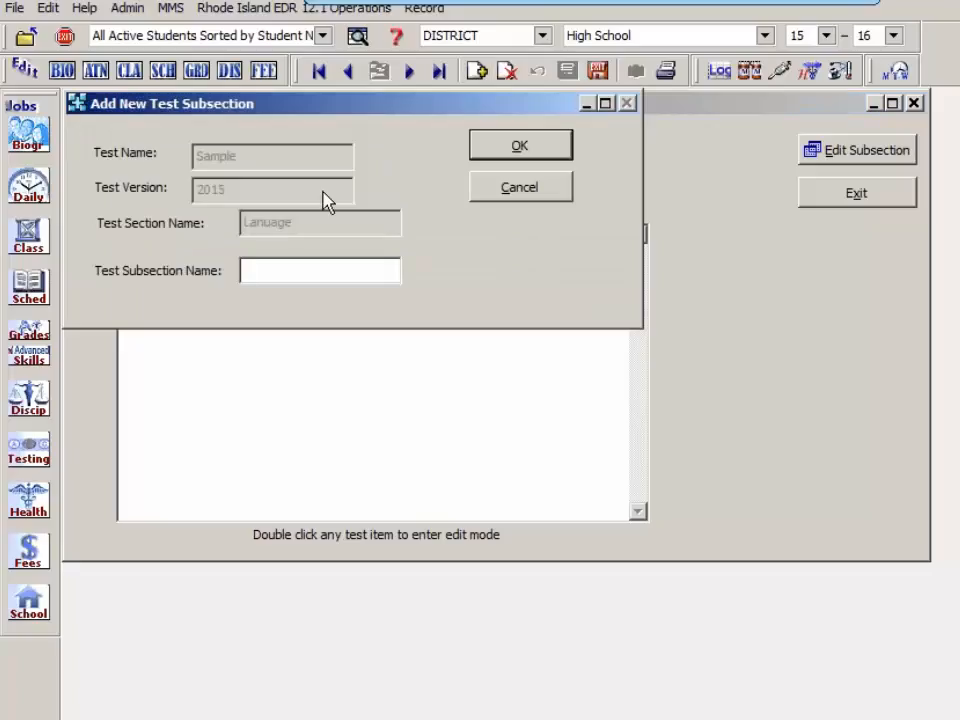
text(Grammer)
click(486, 149)
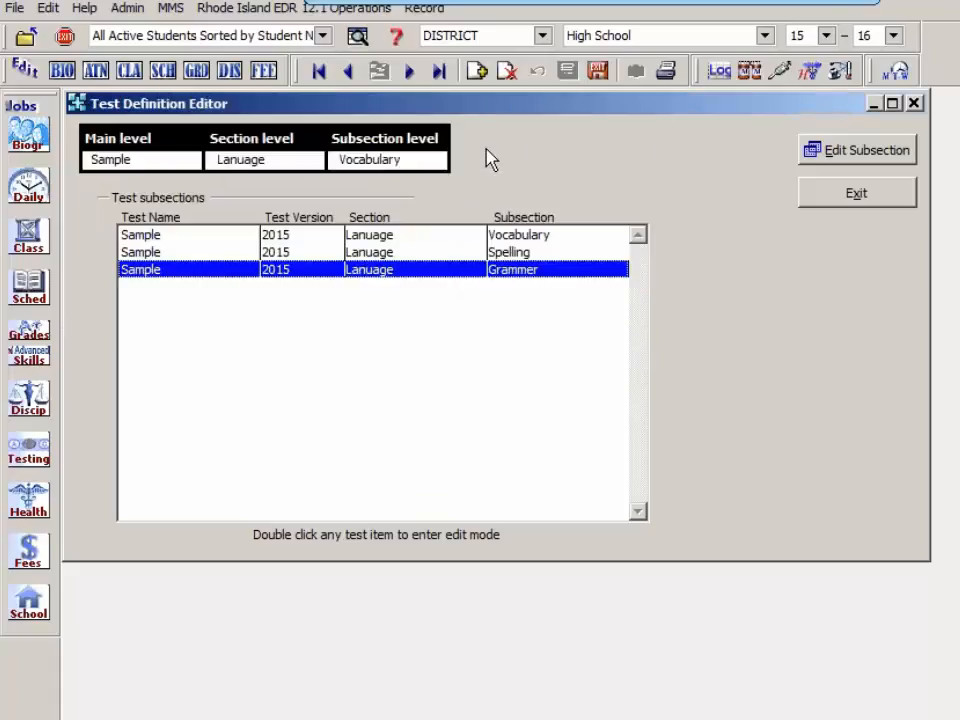
Step: Open the Vocabulary subsection for editing and set its report label to SAM-LANG-V
click(454, 233)
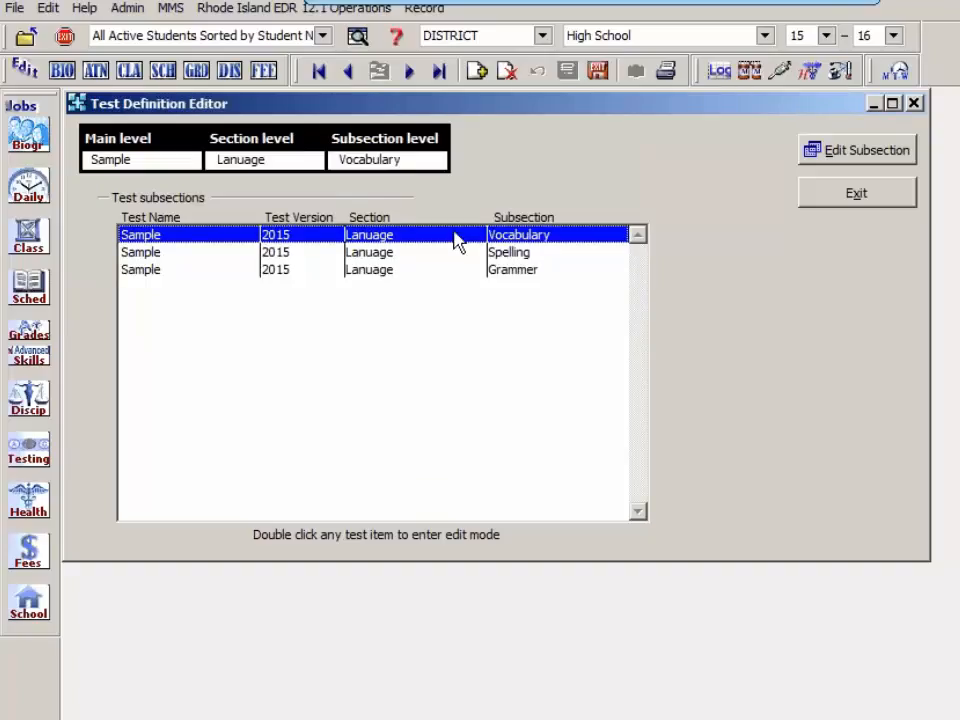
click(868, 152)
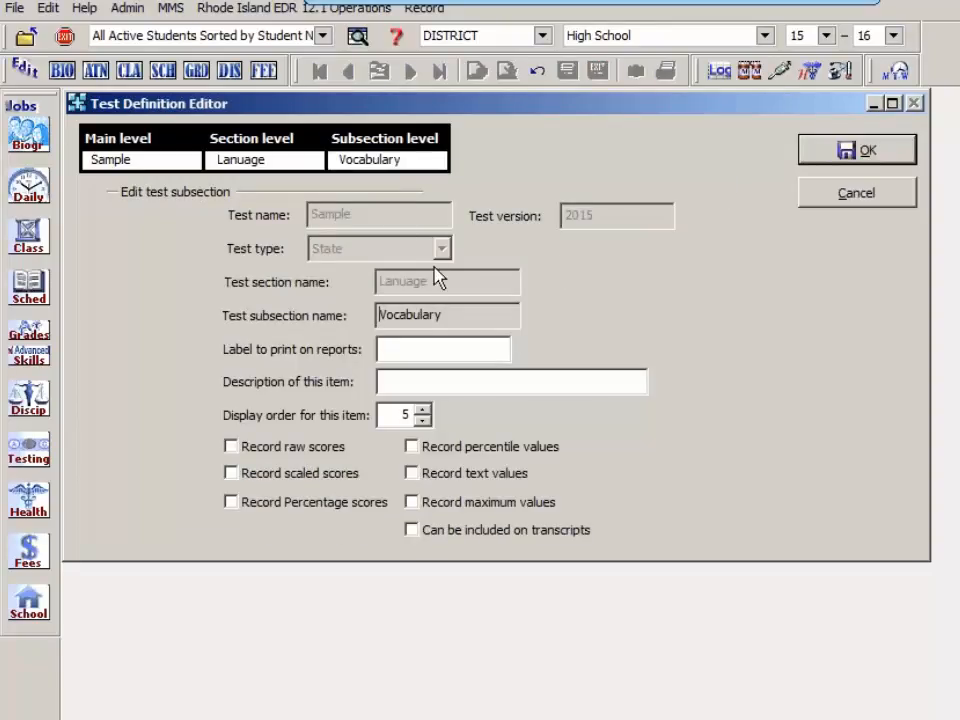
click(431, 346)
text(SAMP)
key(BackSpace)
text(-LANG_)
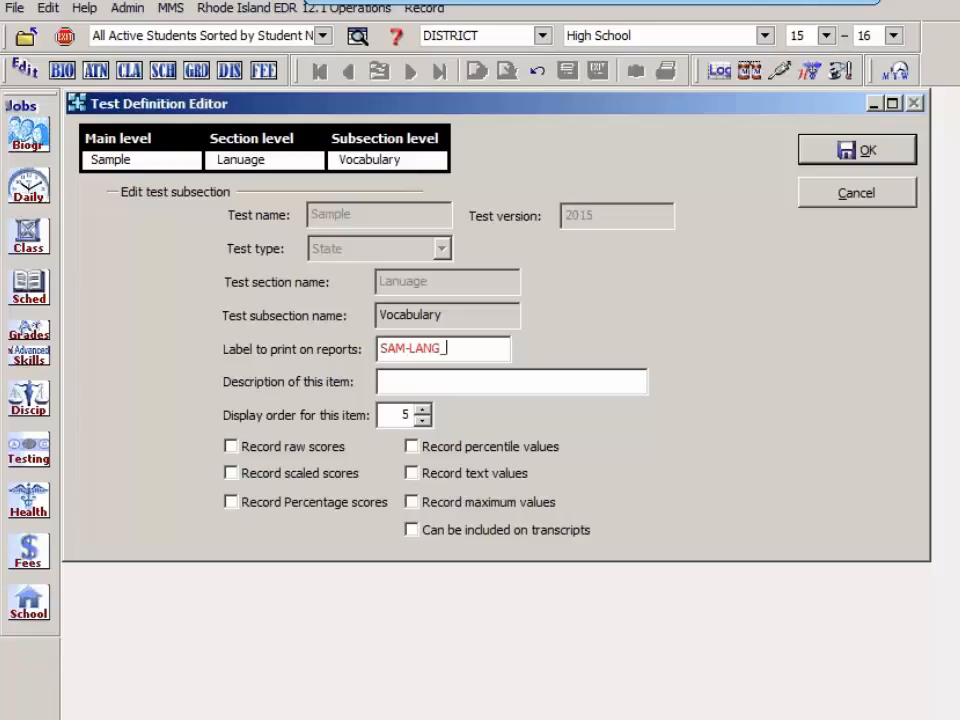
key(BackSpace)
text(-V)
Step: Describe the Vocabulary subsection as NH Sample Language Vocabulary
click(393, 381)
text(NH Sample)
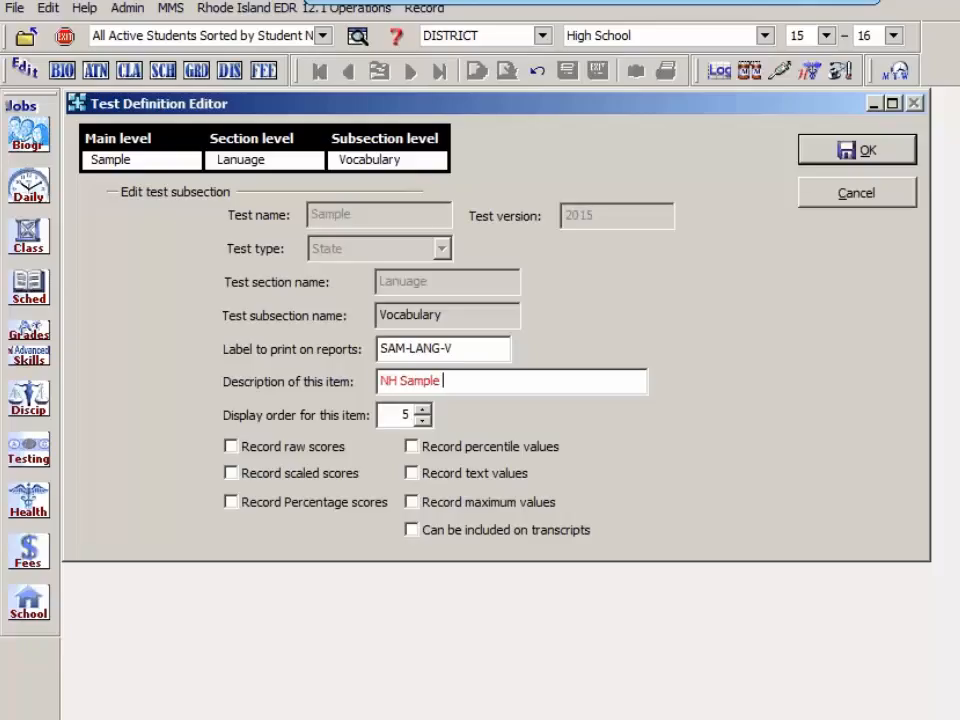
text( Language Vocab)
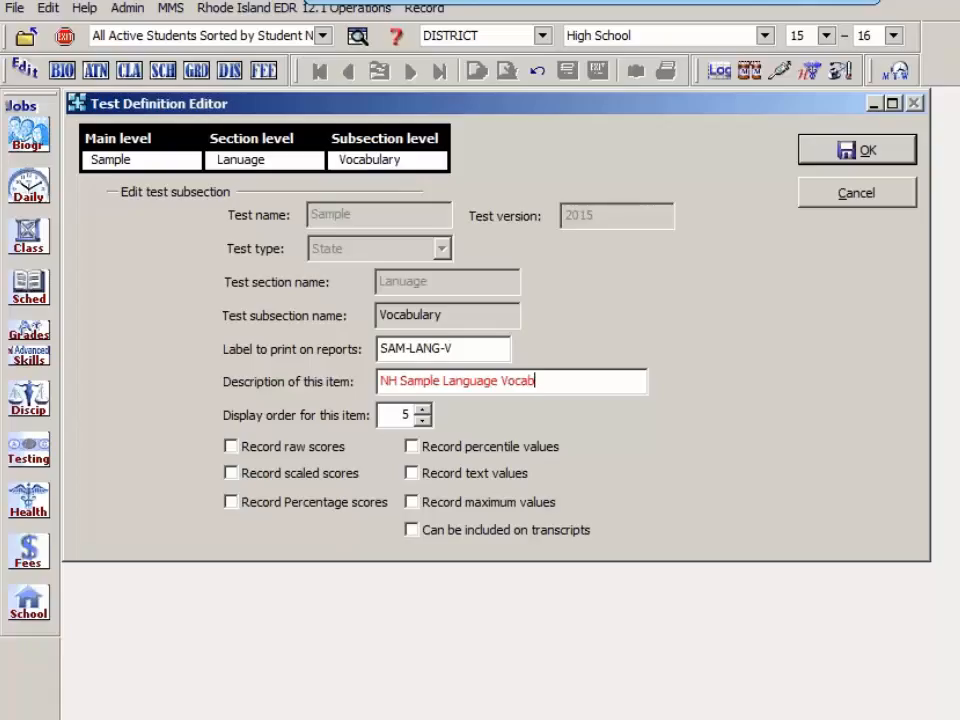
text(ulary)
click(395, 414)
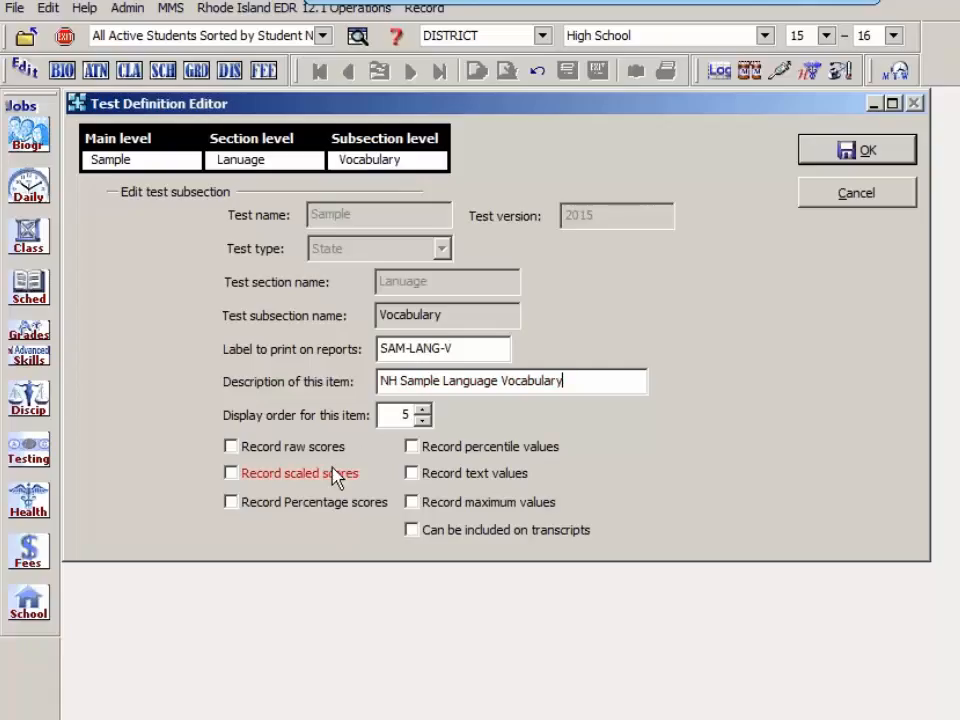
Step: Enable recording of raw, scaled, percentage, percentile, text and maximum values plus transcript inclusion for the Vocabulary subsection
click(231, 447)
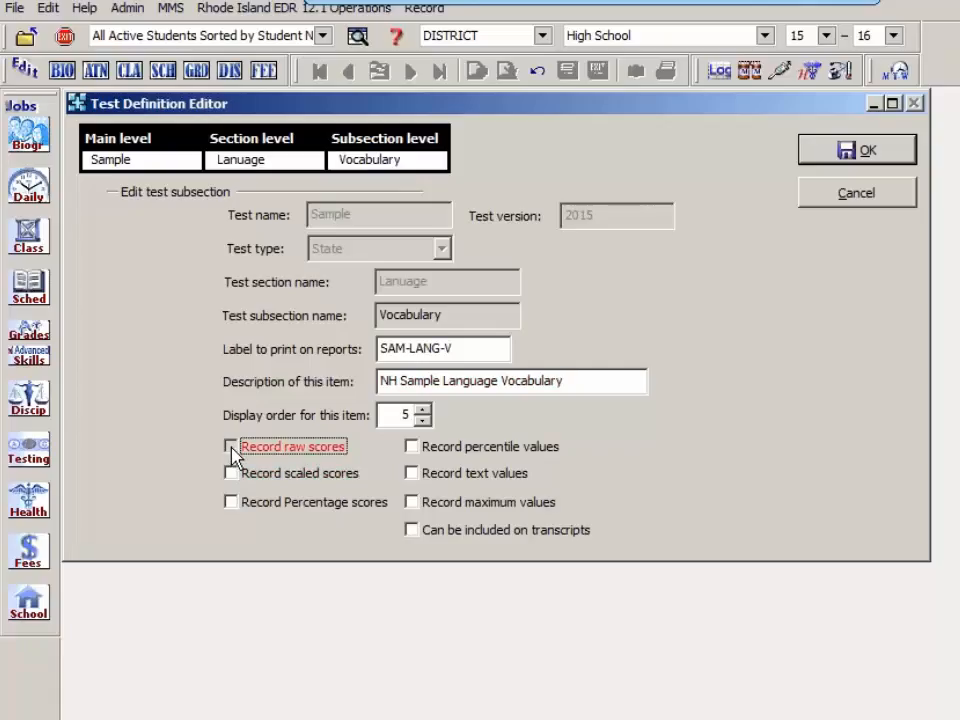
click(231, 447)
click(231, 447)
click(231, 447)
click(231, 474)
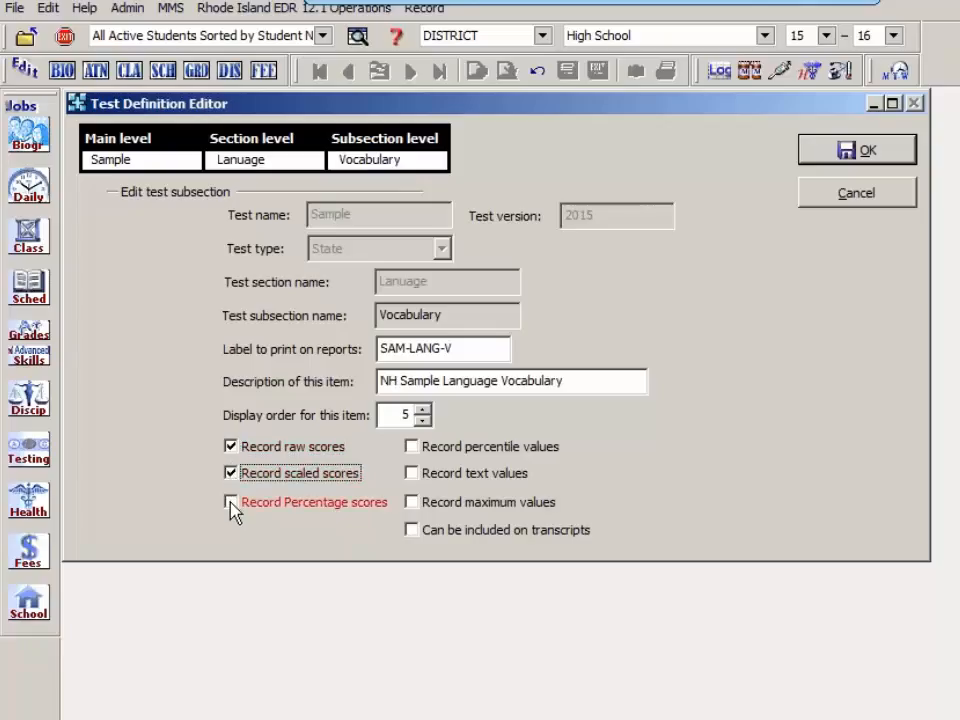
click(231, 503)
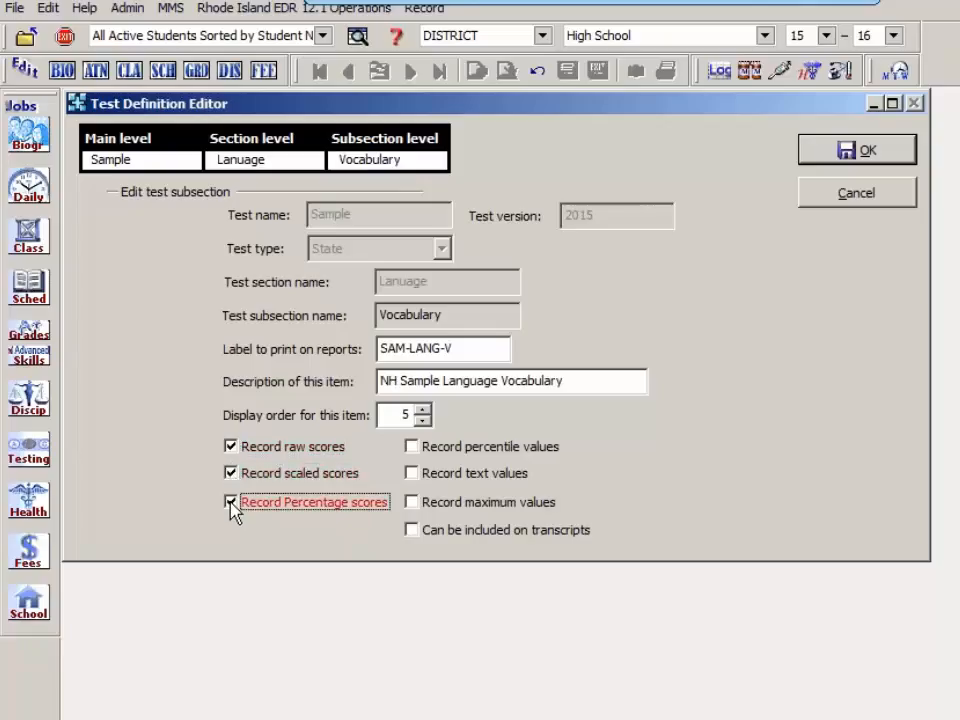
click(412, 449)
click(413, 474)
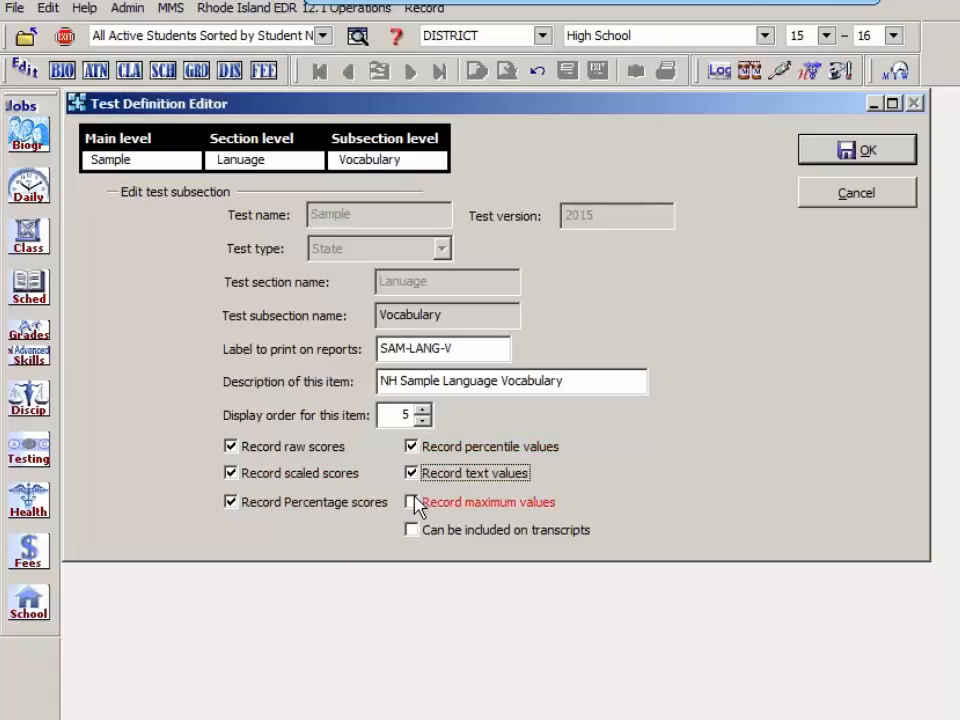
click(412, 502)
click(413, 530)
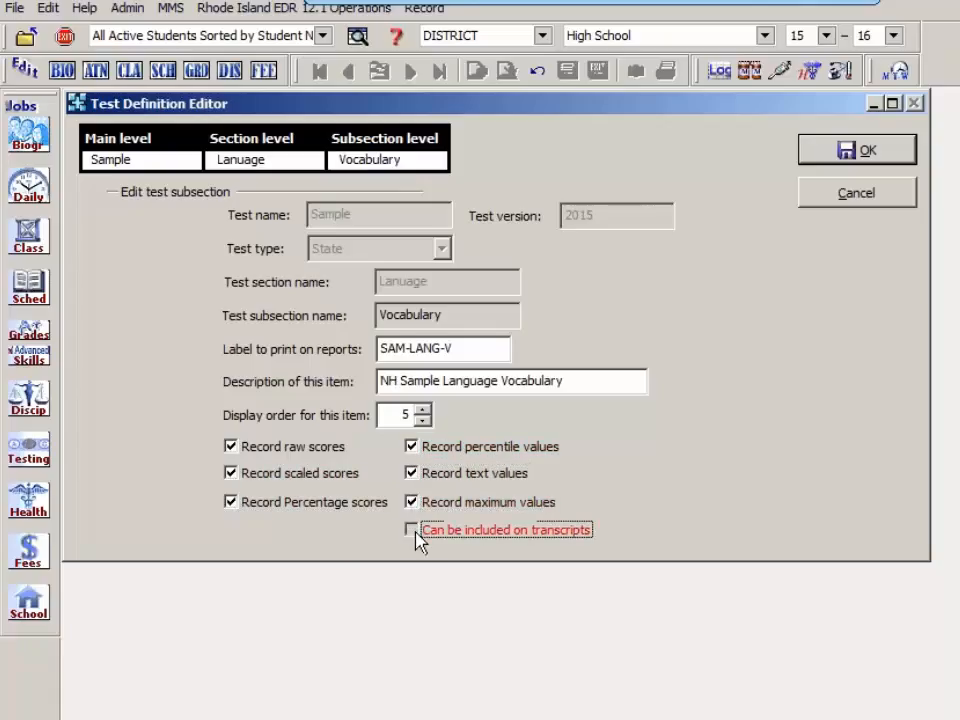
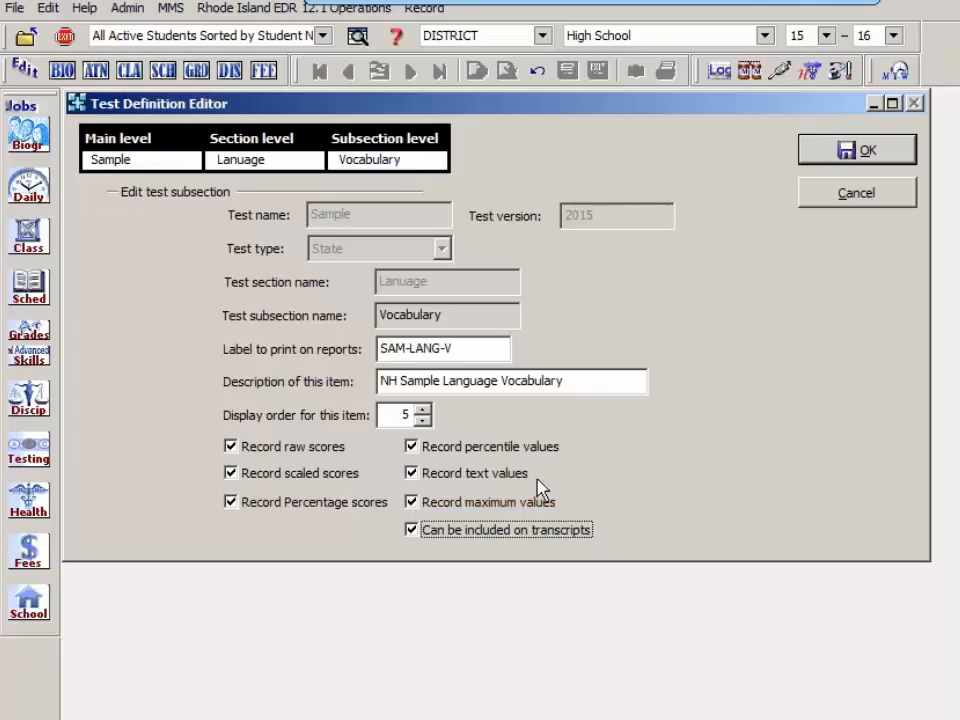
Step: Save the Vocabulary subsection and the Lanuage section, and return to the Sample test's main level
click(895, 155)
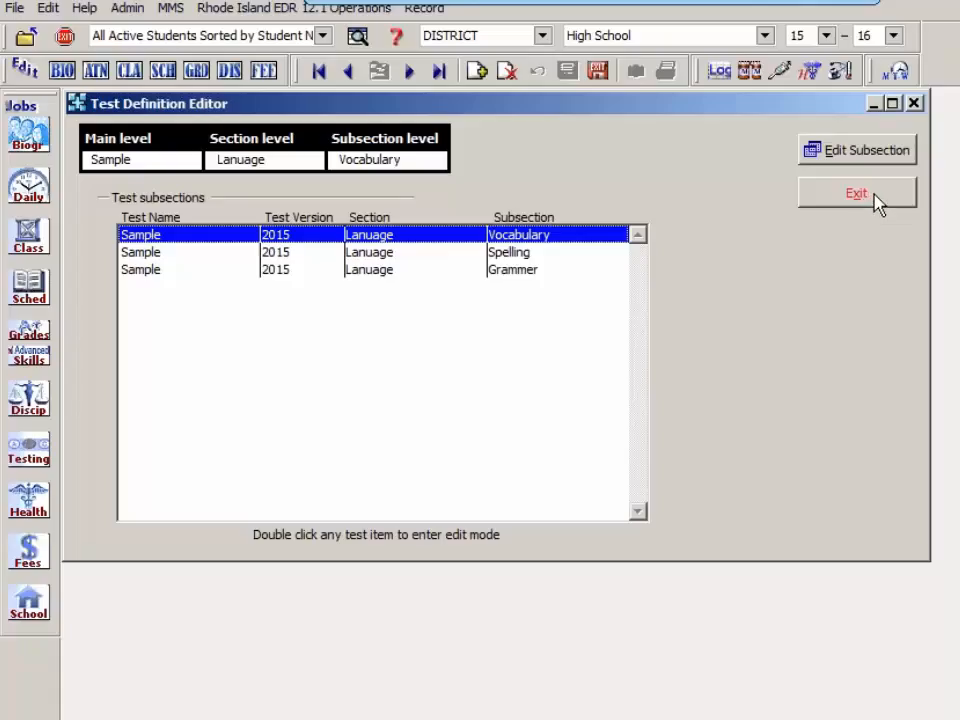
click(871, 196)
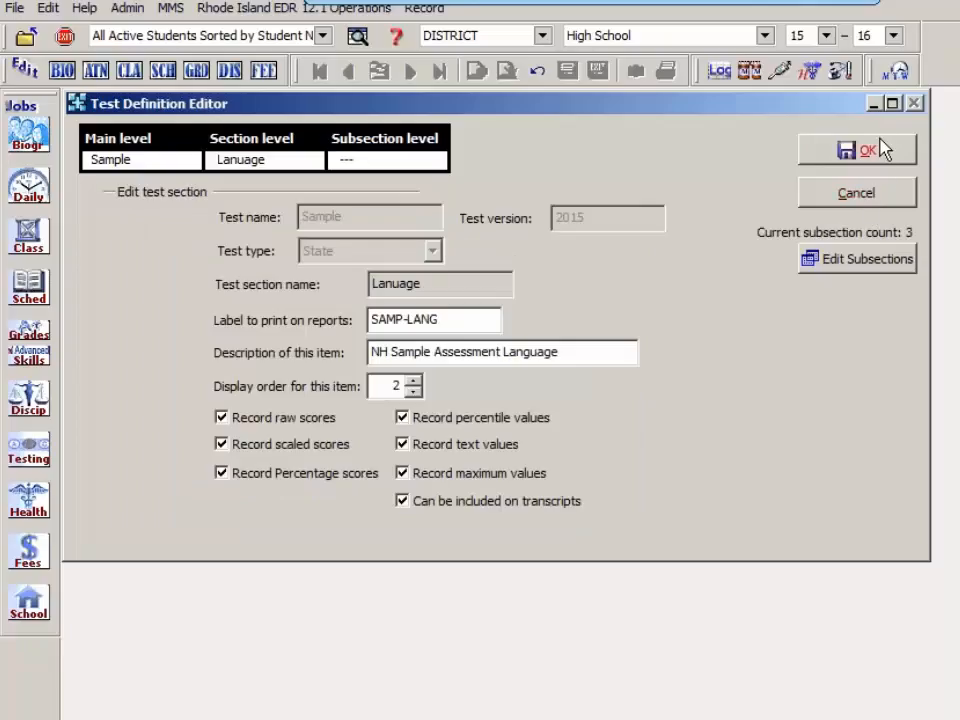
click(885, 155)
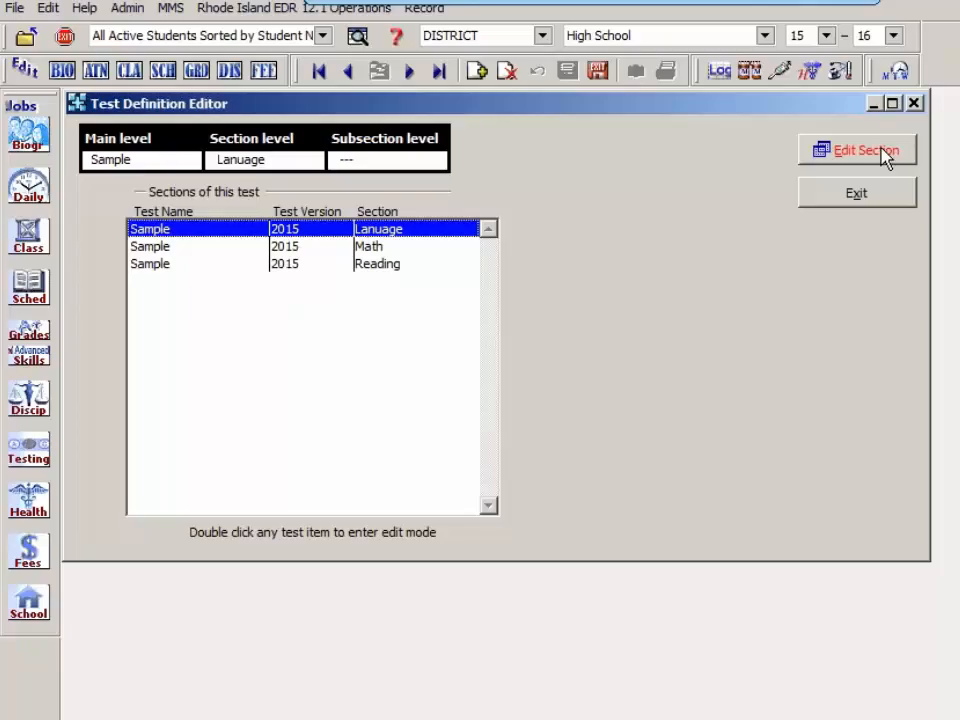
click(884, 158)
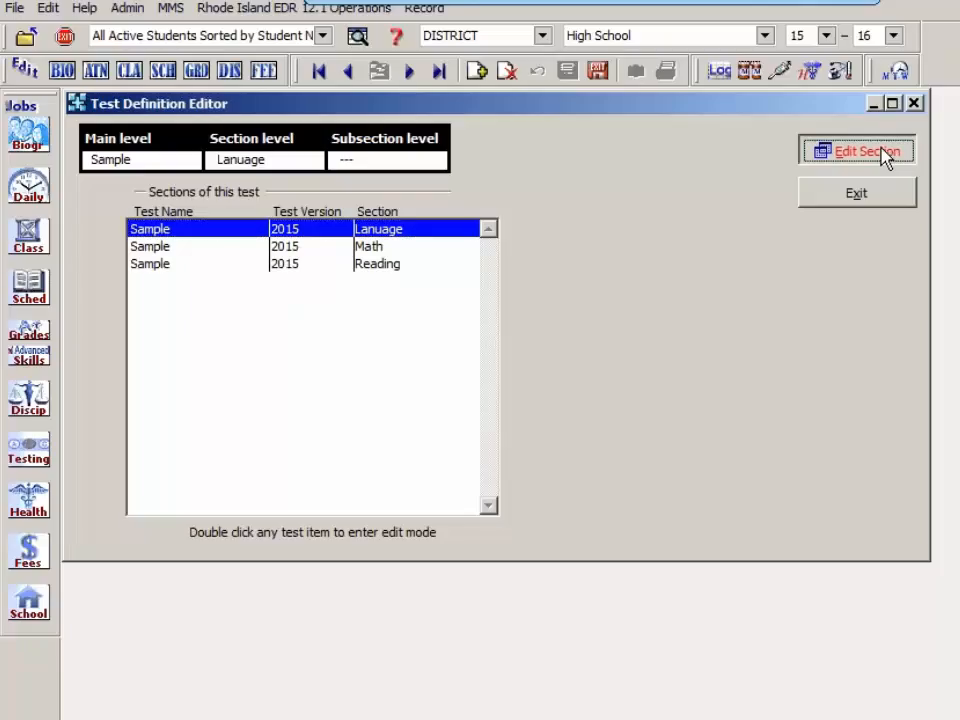
click(879, 198)
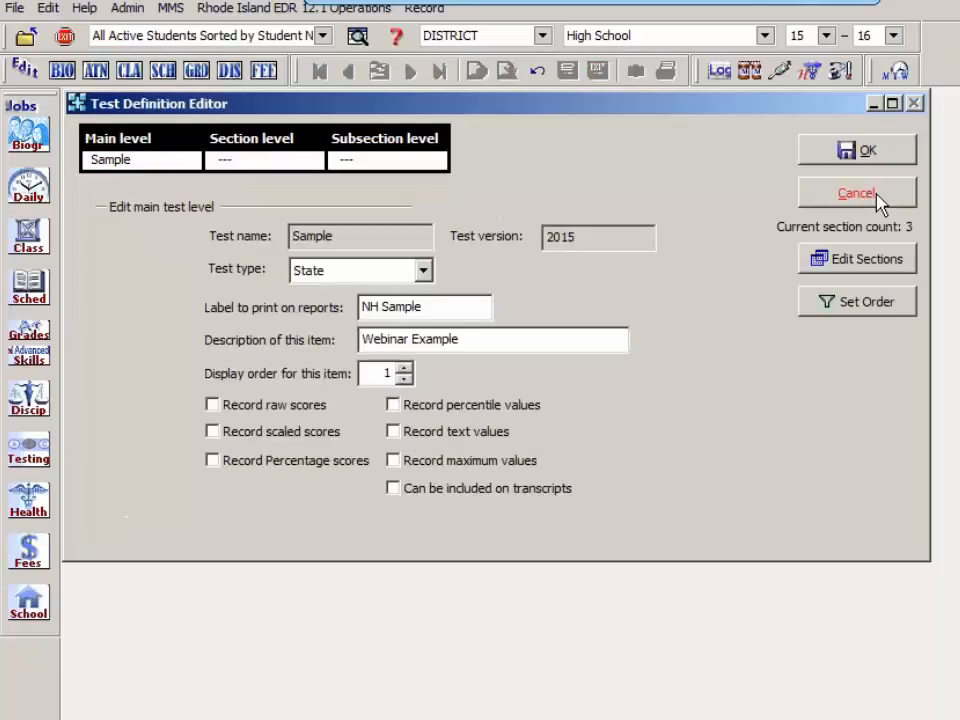
Step: Reorder the Sample test's display so Math and Reading follow the Lanuage subsections, save the order, and exit the test definitions
click(866, 306)
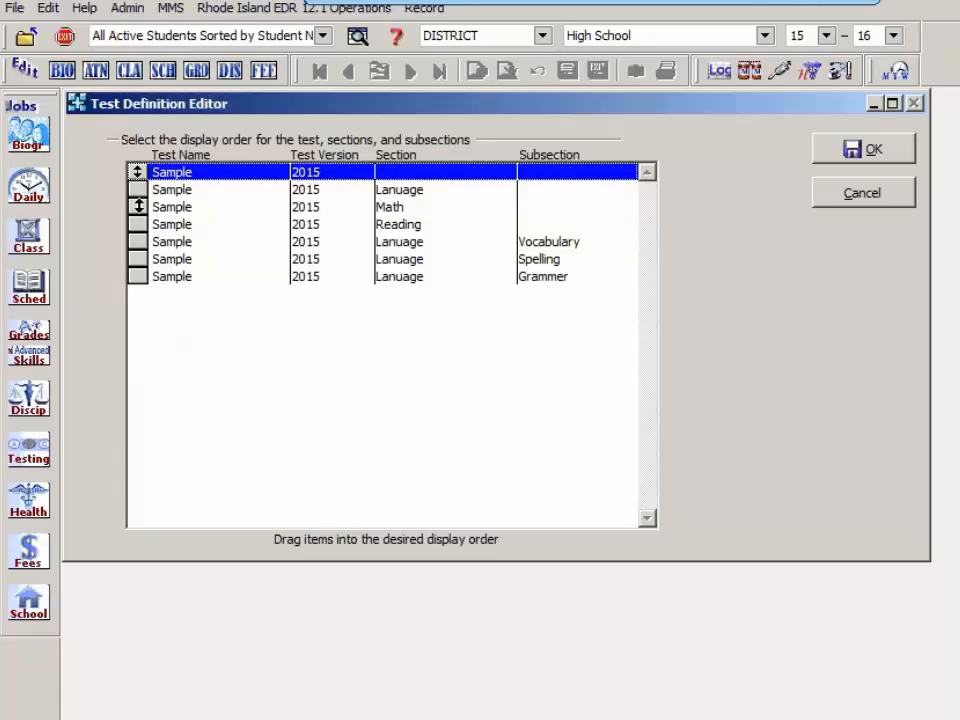
click(138, 206)
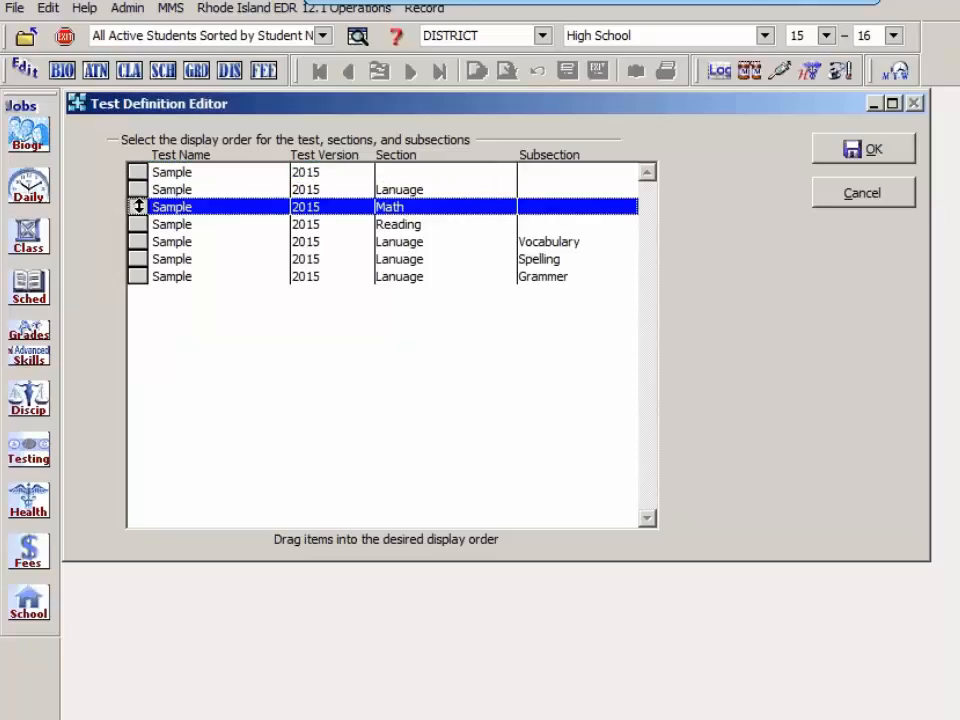
drag(138, 206, 140, 276)
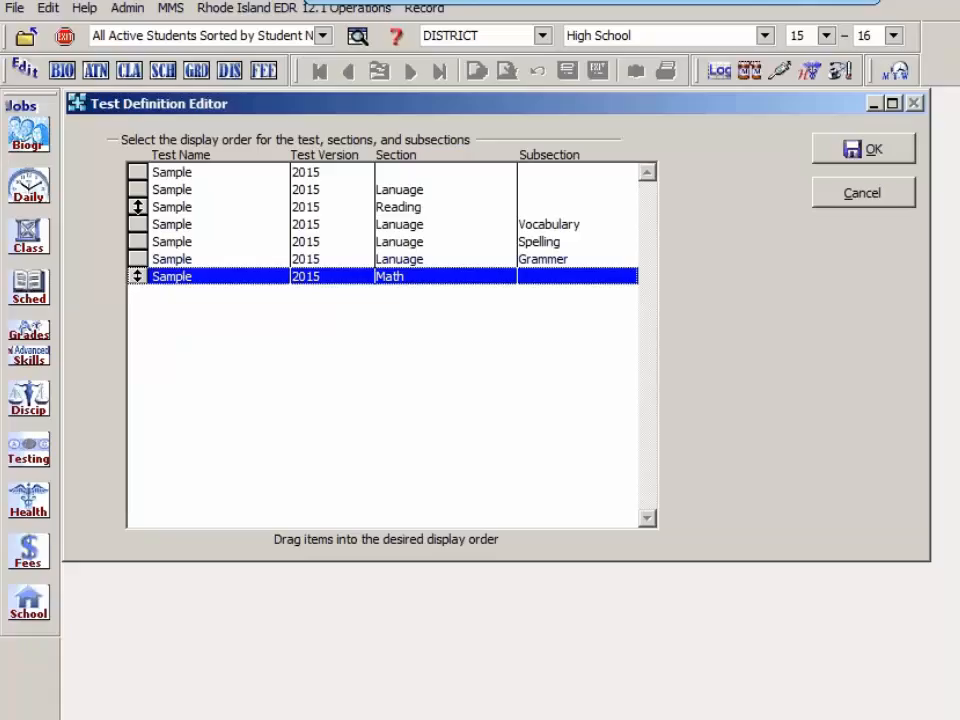
drag(137, 207, 141, 274)
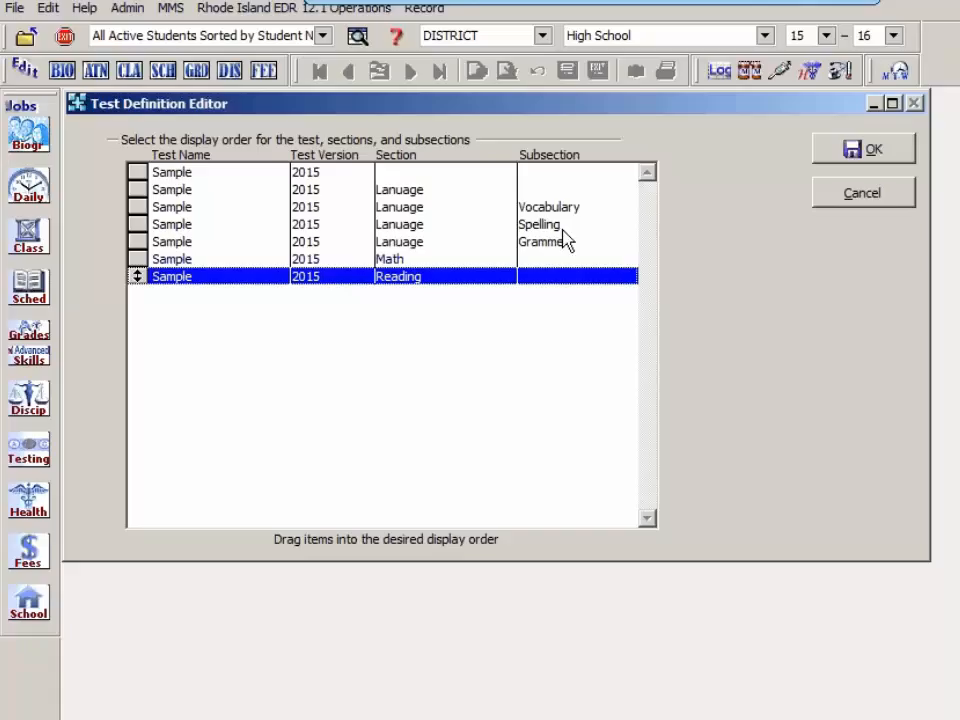
click(885, 156)
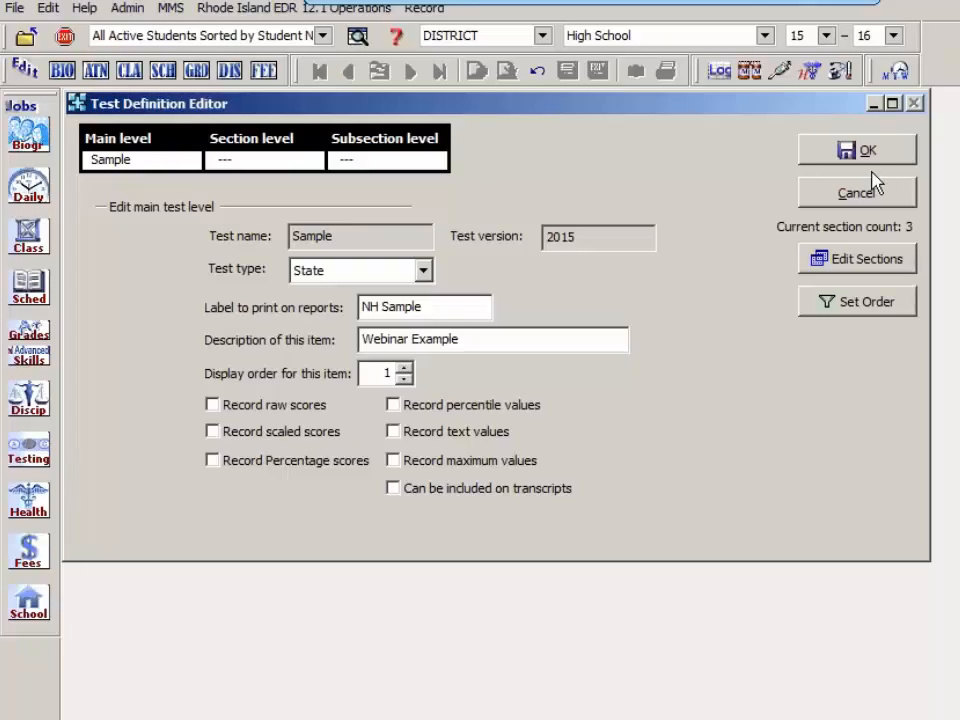
click(866, 194)
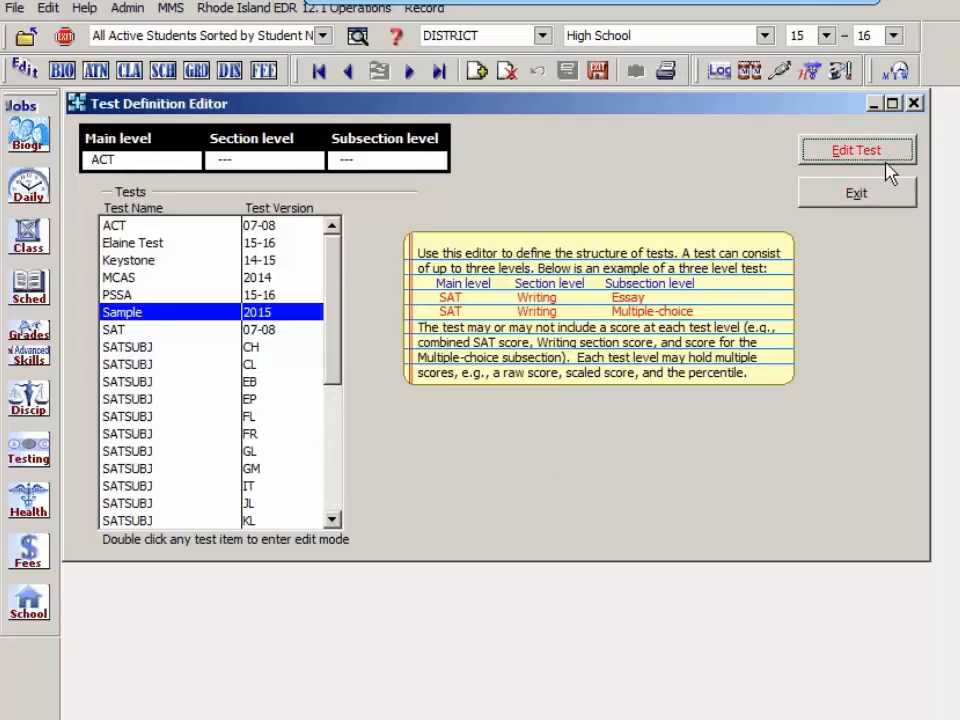
click(882, 198)
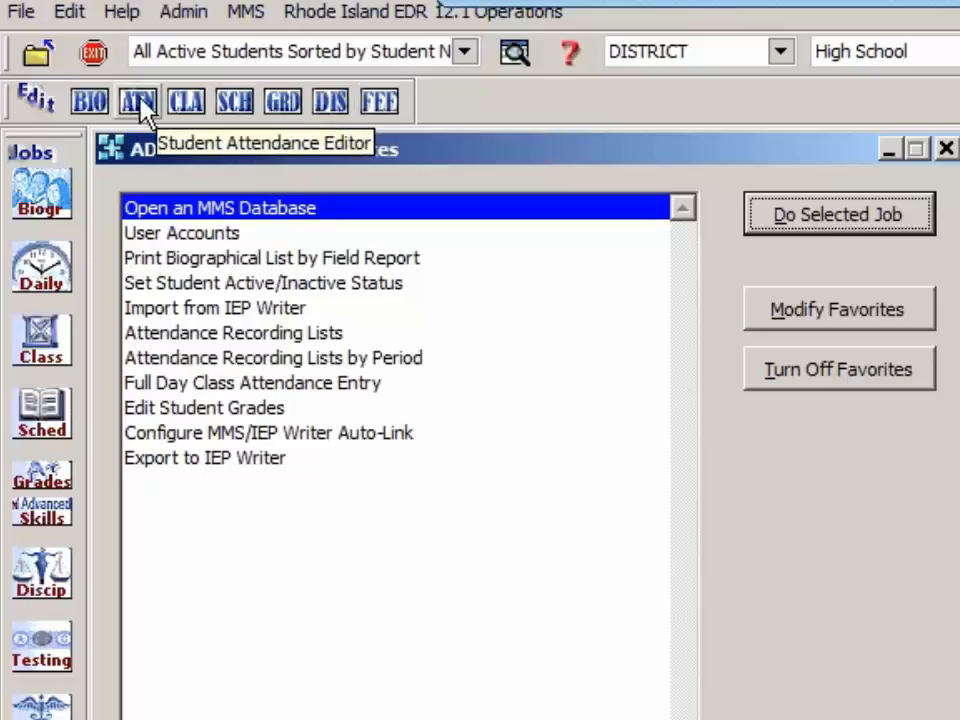
Step: Open the Edit Student Assessment Records job from the assessment testing jobs
click(376, 108)
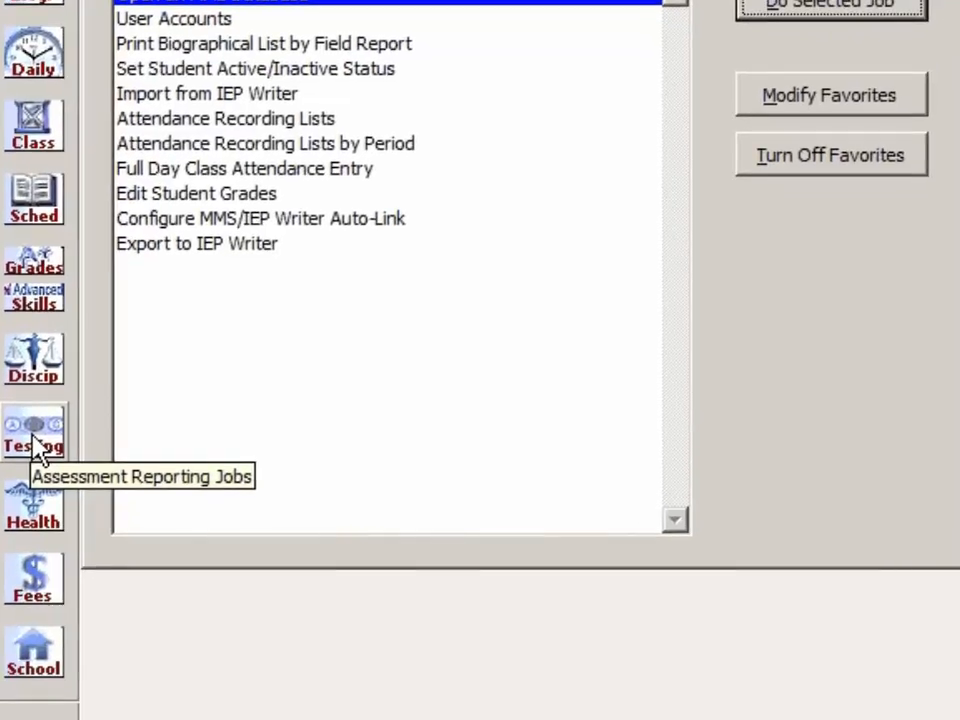
click(36, 443)
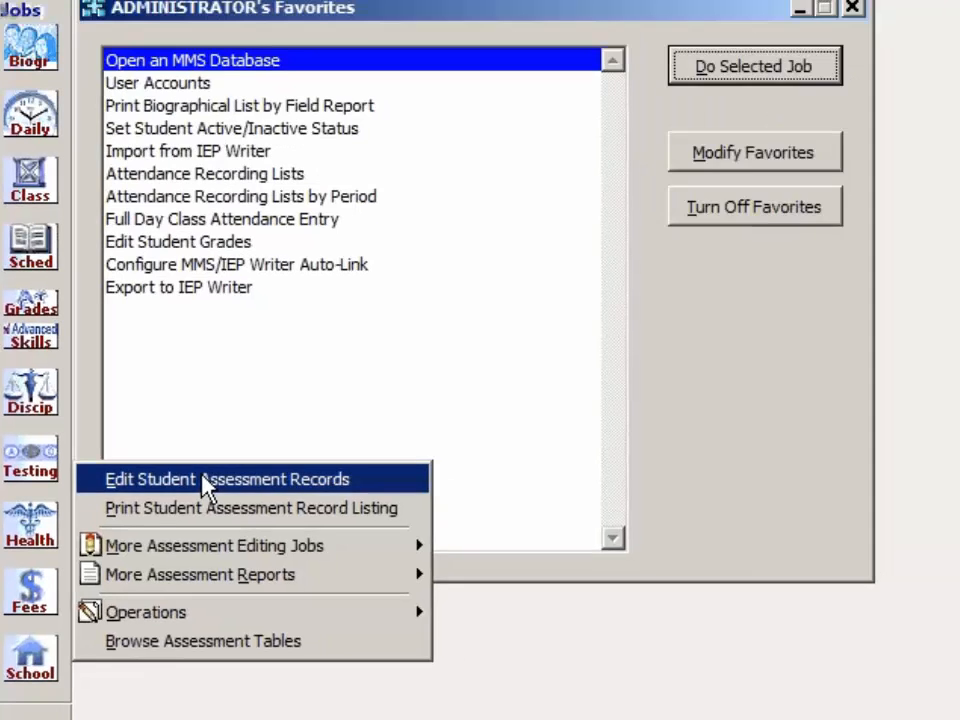
click(223, 453)
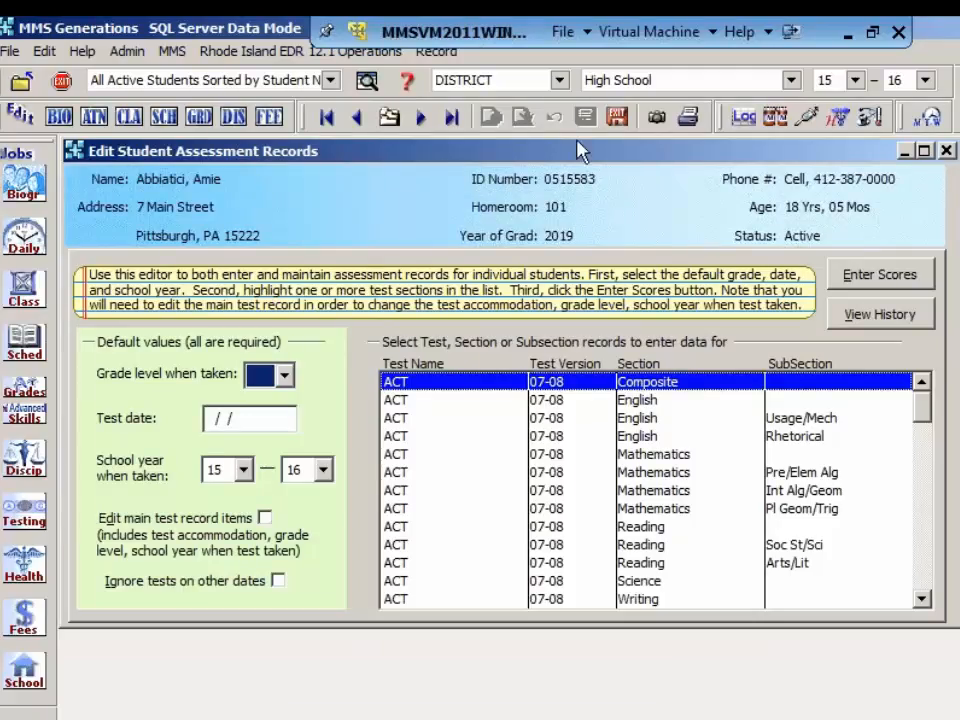
Step: View the current student's profile and contacts, close it, and look through the list of tests available for score entry
click(657, 118)
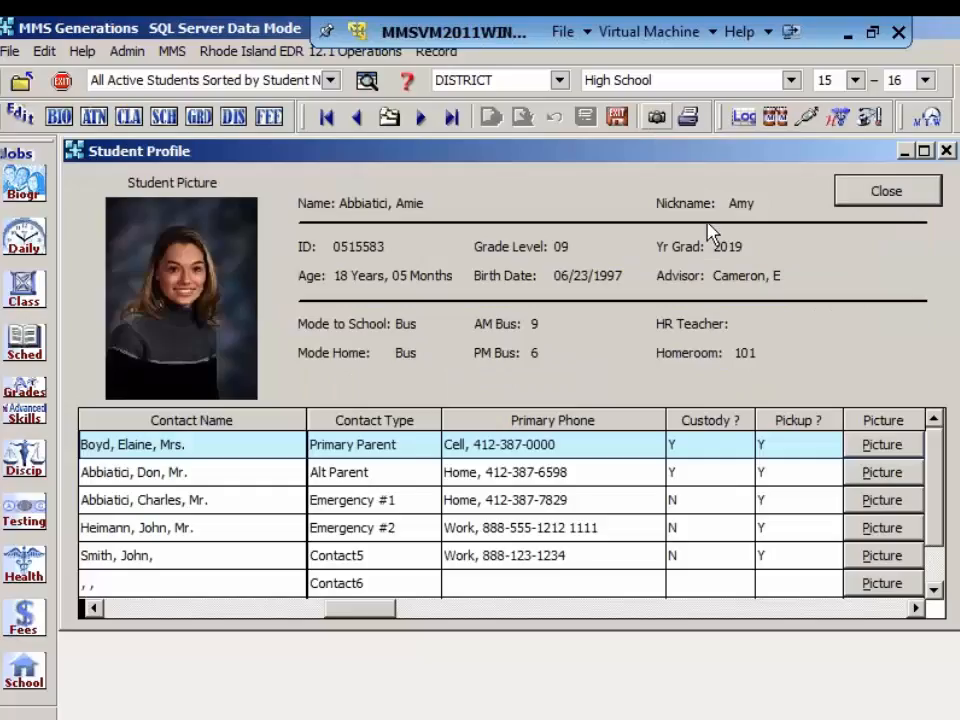
click(885, 192)
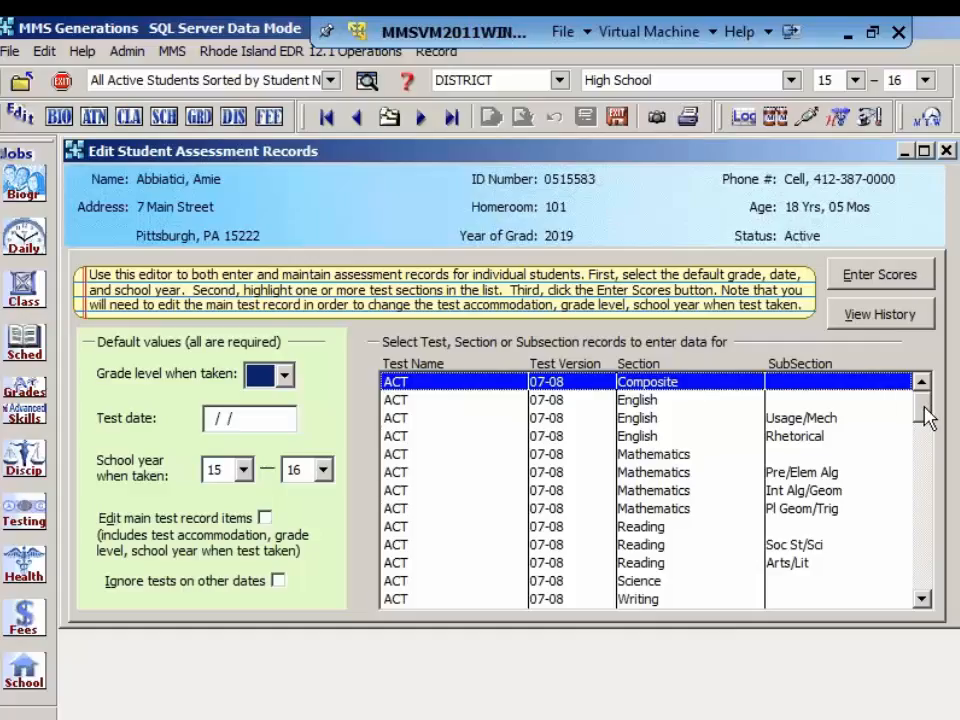
drag(927, 418, 930, 467)
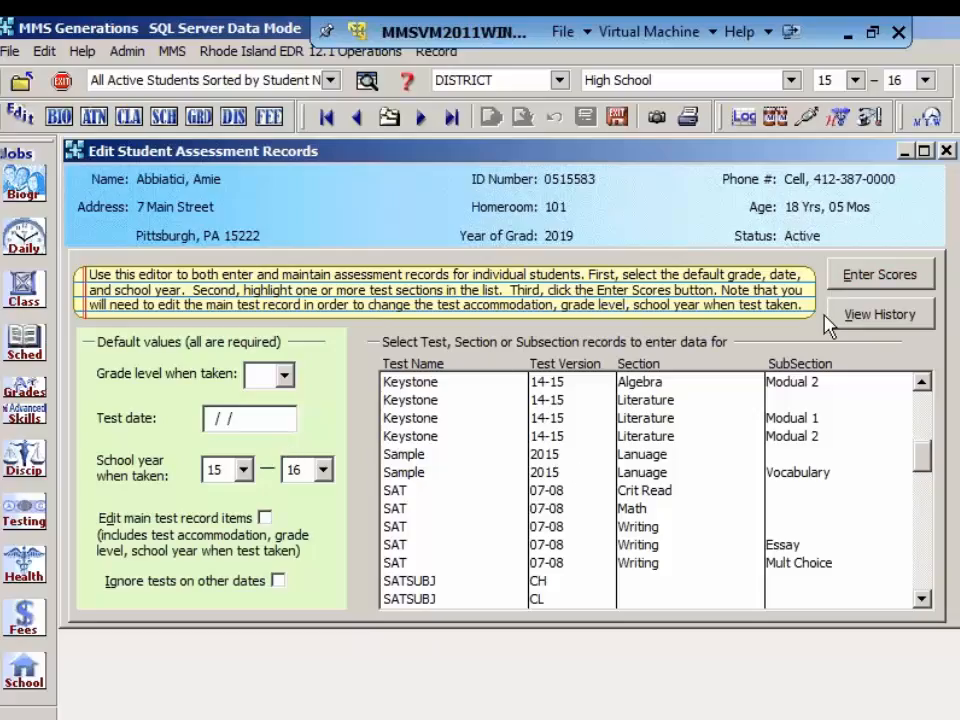
Step: Examine the student's assessment history, going through the recorded SAT, ACT and Keystone rows, and close the history
click(879, 315)
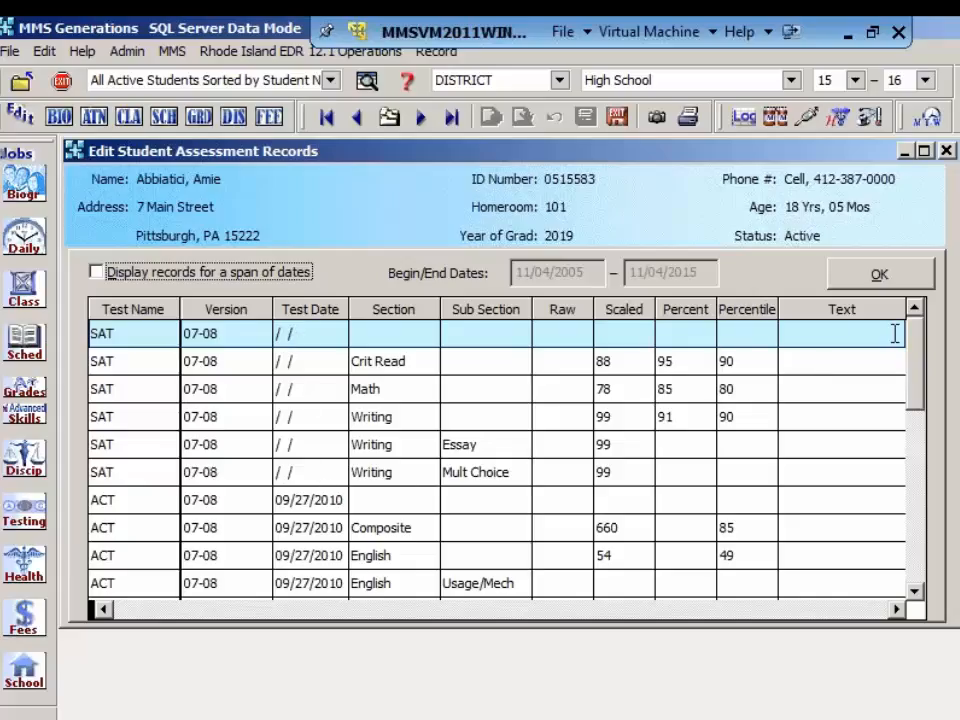
drag(916, 368, 920, 417)
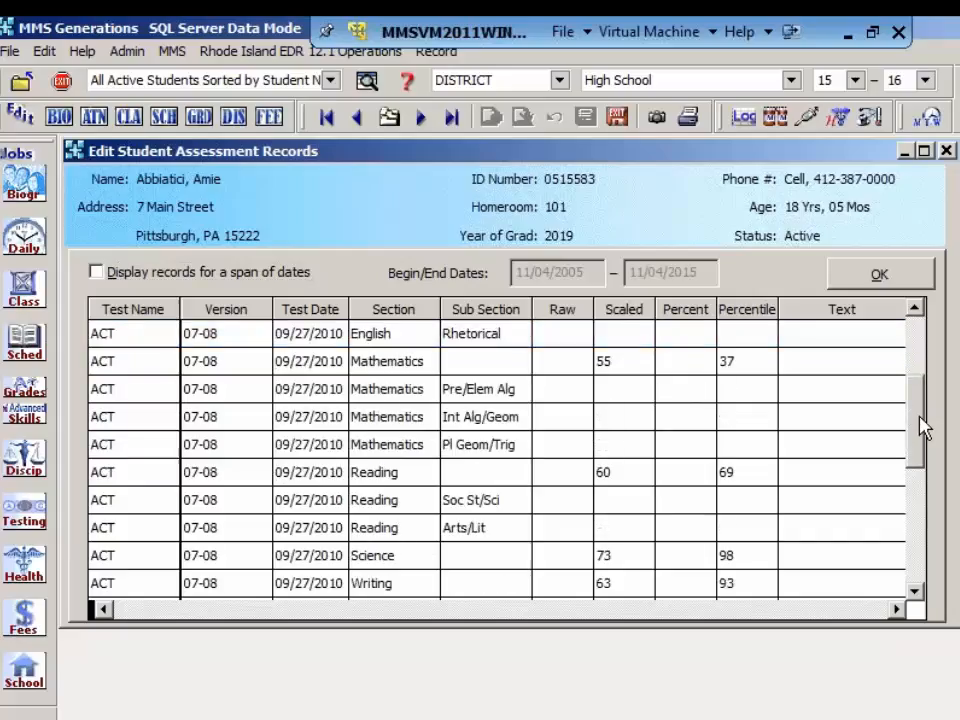
drag(926, 428, 912, 377)
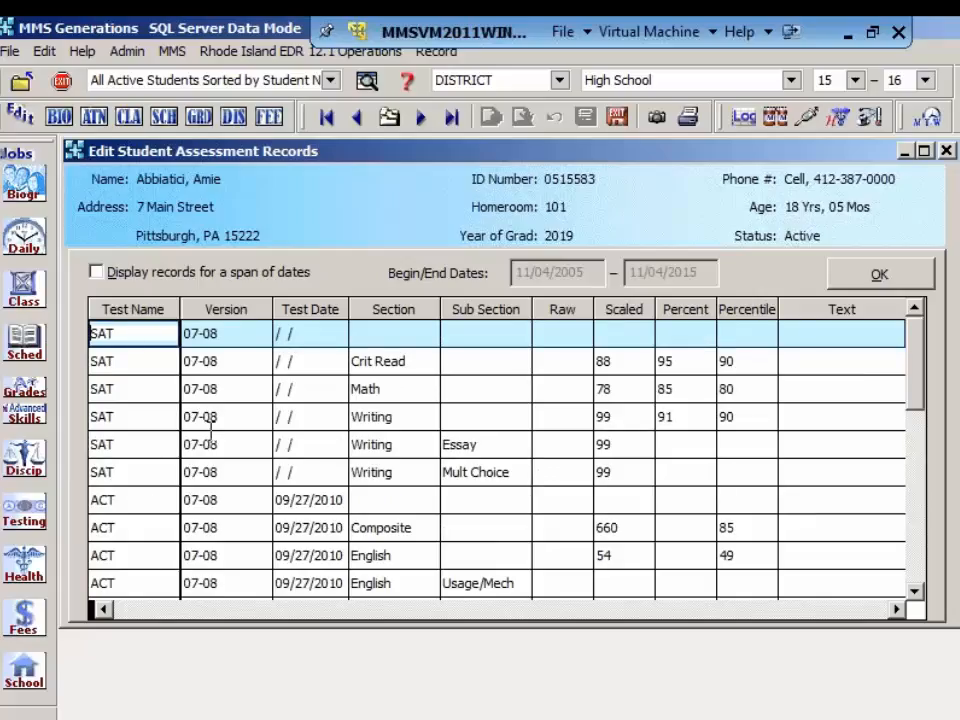
click(147, 507)
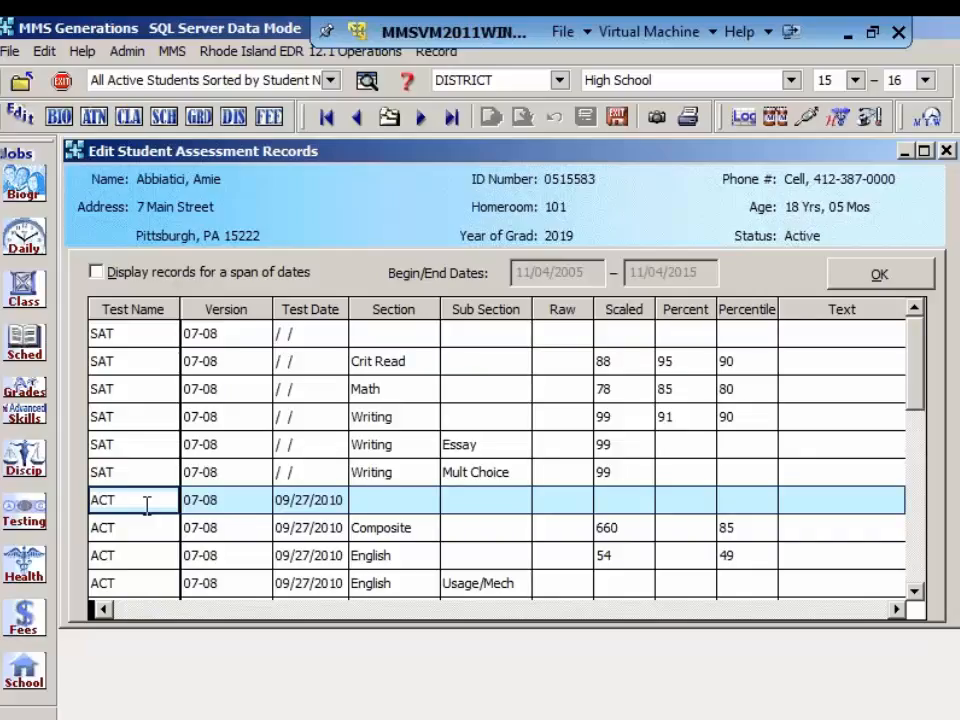
key(Down)
key(Down)
key(Down)
key(Down)
key(Down)
key(Down)
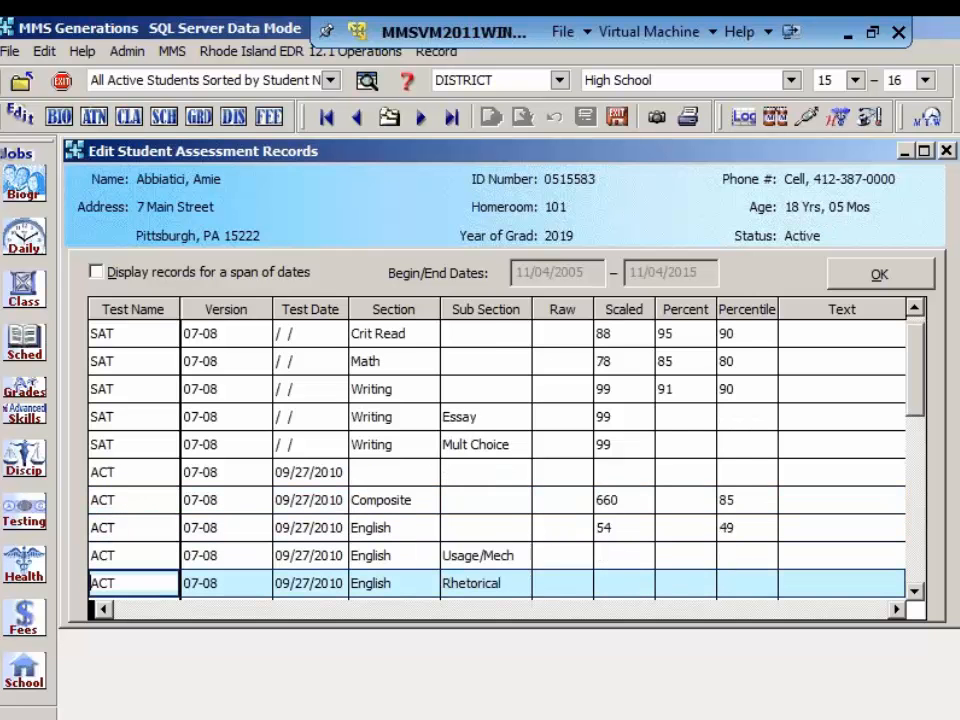
key(Down)
key(Down)
key(Down)
key(Down)
key(Down)
key(Down)
key(Down)
key(Down)
key(Down)
key(Down)
key(Down)
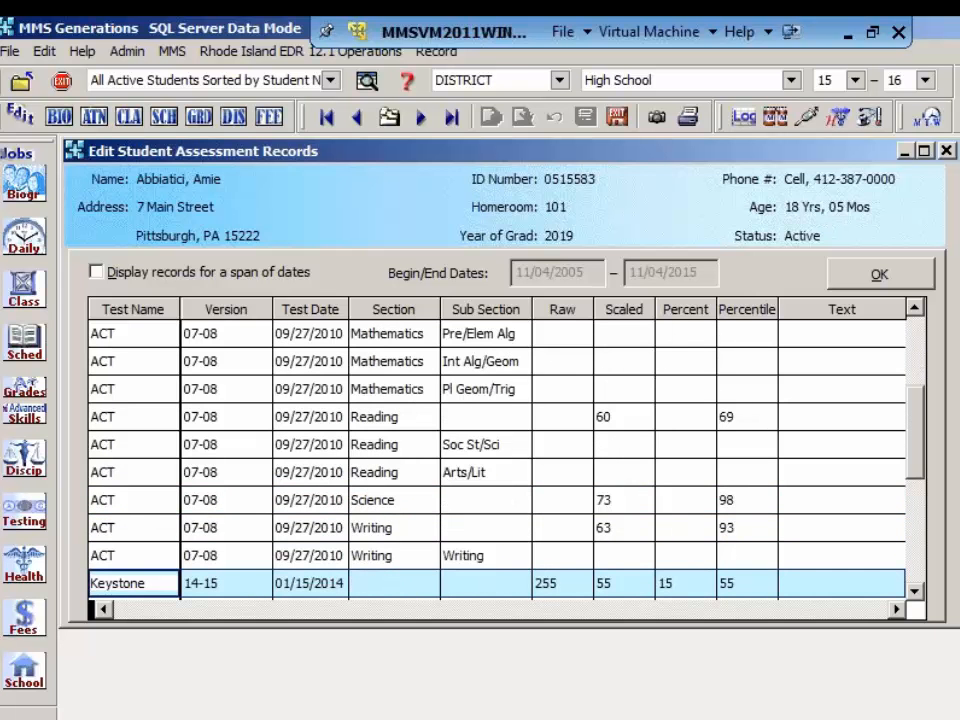
key(Down)
key(Down)
key(Down)
key(Down)
key(Down)
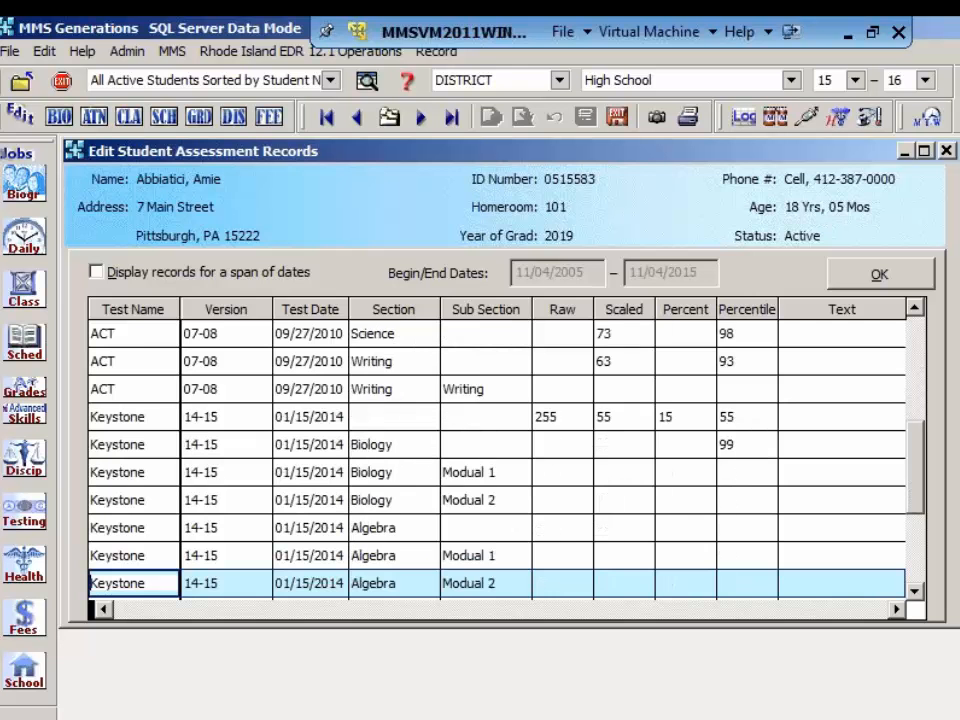
key(Down)
key(Down)
key(Up)
key(Up)
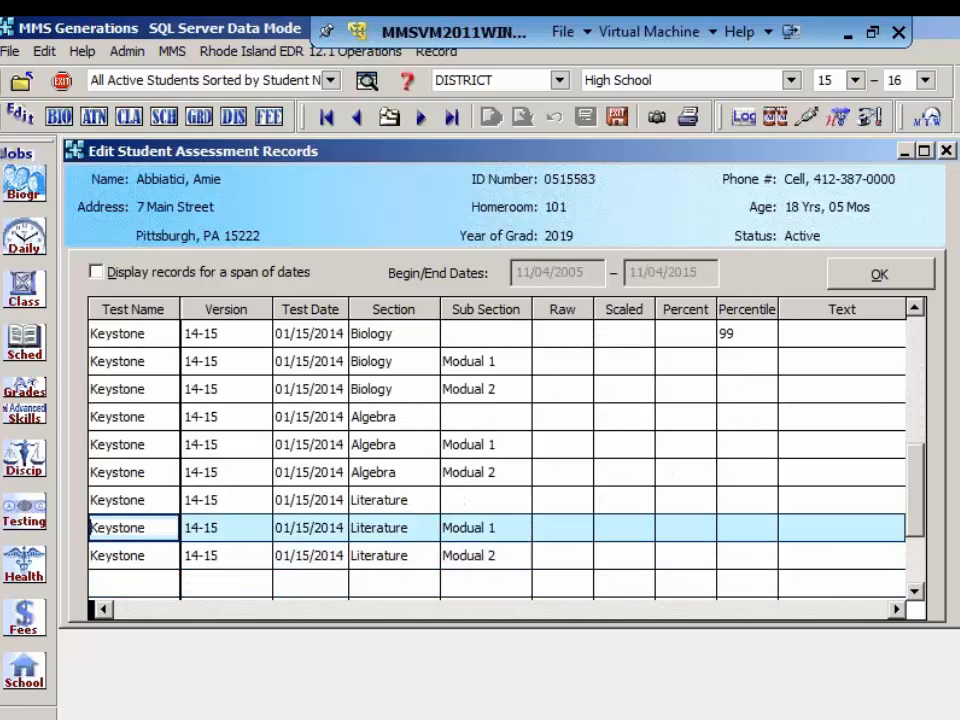
key(Up)
key(Up)
key(Up)
key(Up)
key(Up)
key(Up)
key(Up)
key(Up)
key(Up)
key(Up)
key(Up)
key(Up)
key(Up)
key(Up)
key(Up)
key(Up)
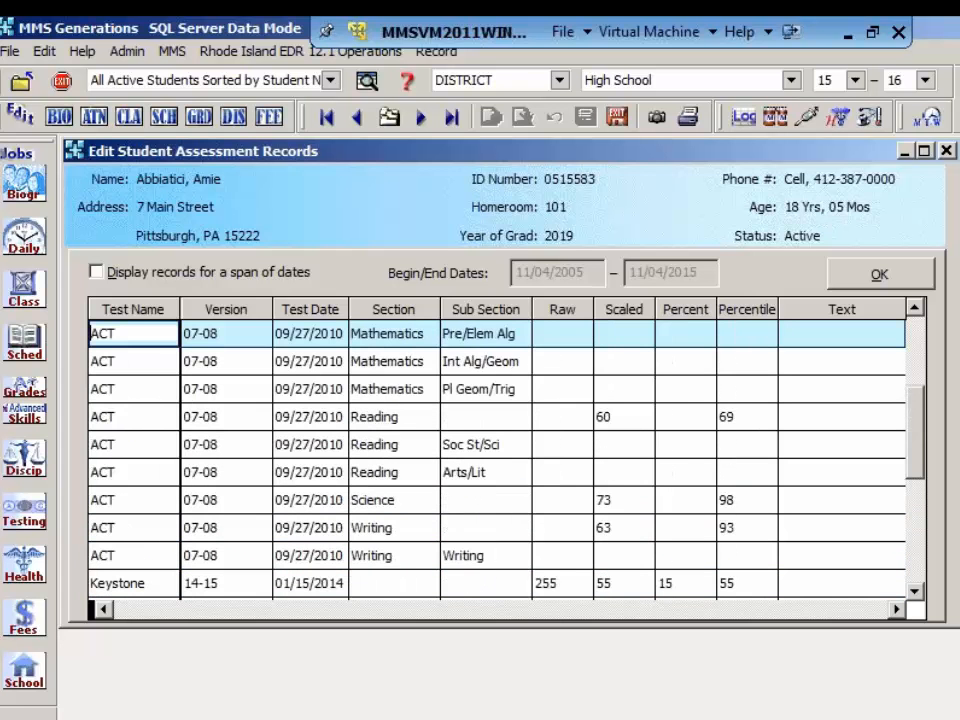
key(Down)
key(Down)
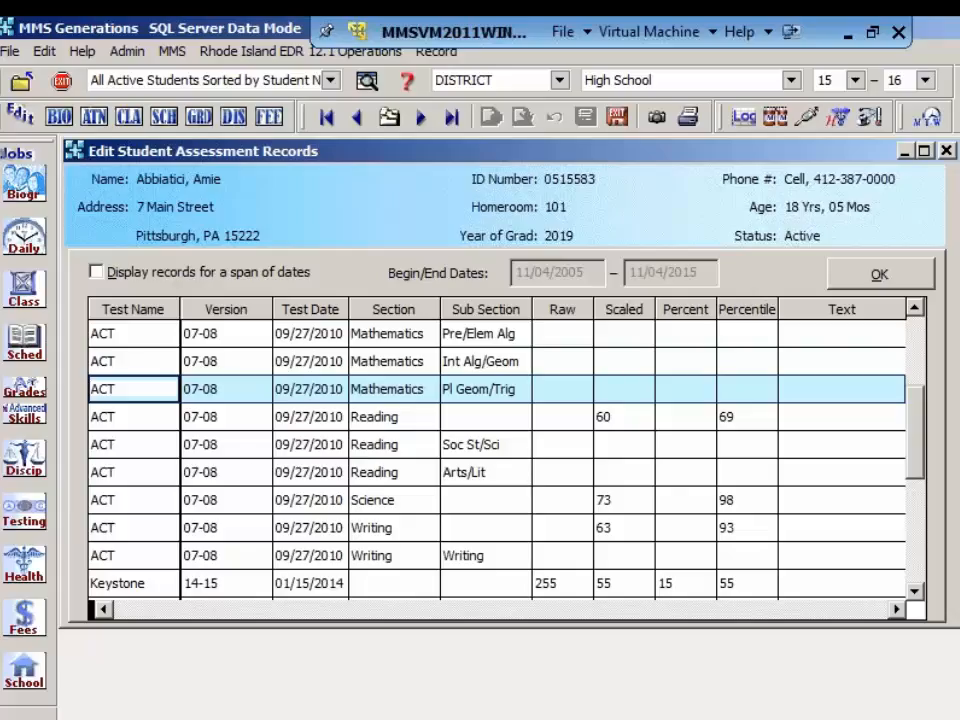
click(900, 278)
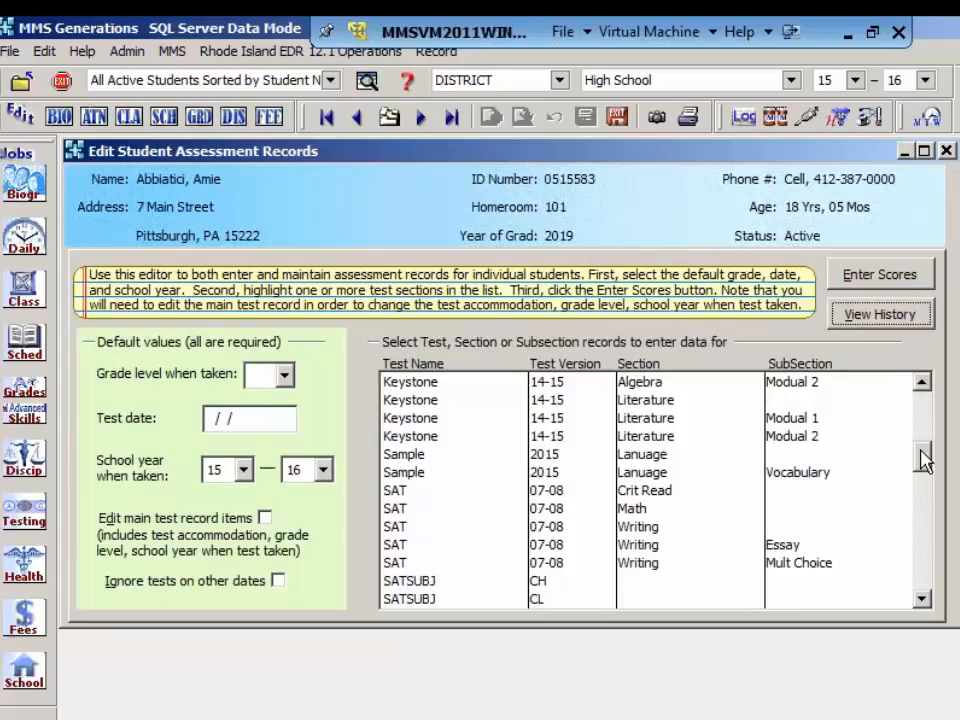
Step: Set the default grade level when taken to 09 and the test date to 09/27/2010
drag(924, 458, 930, 407)
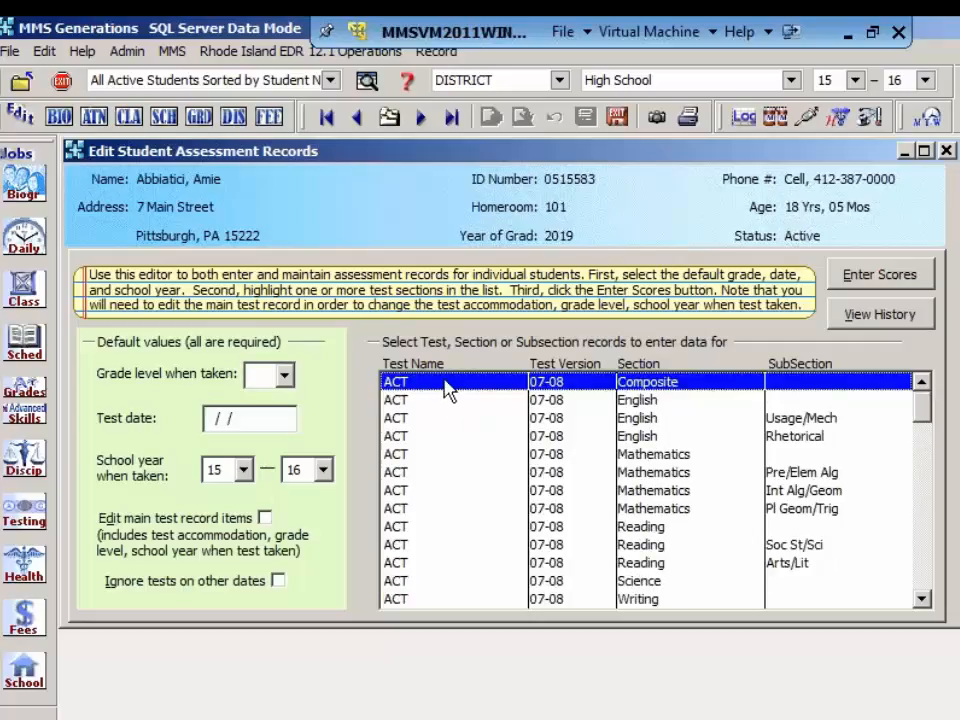
click(285, 375)
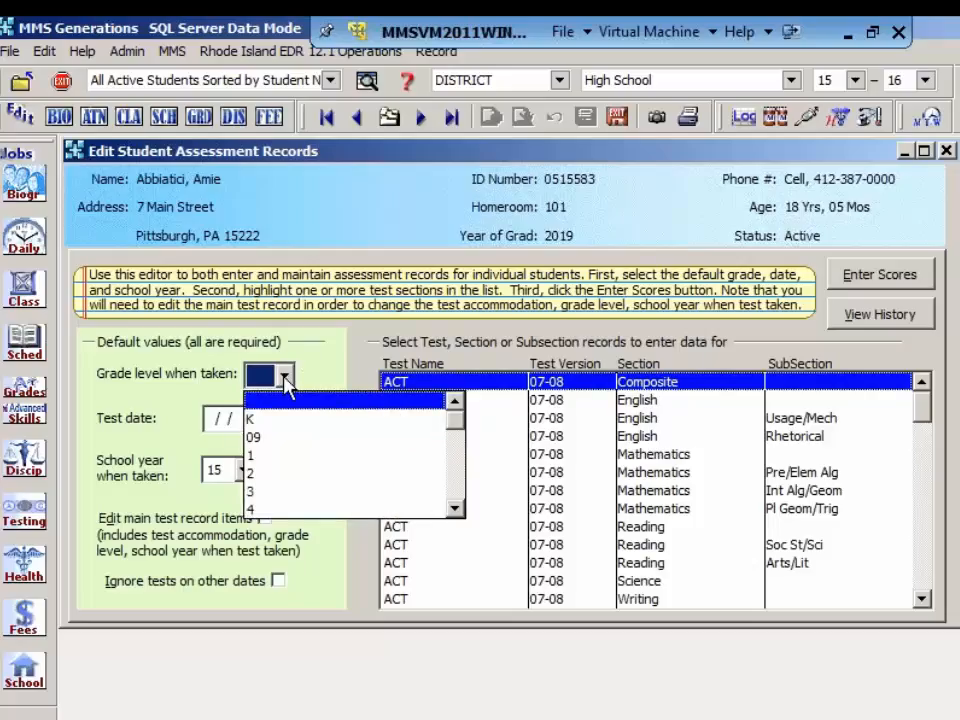
click(283, 438)
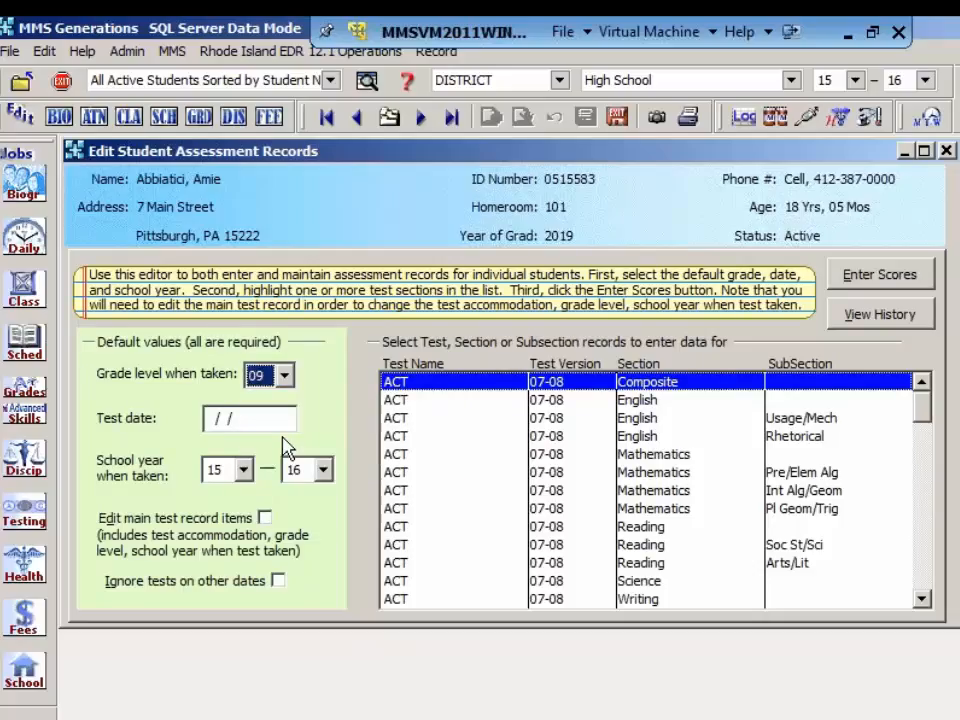
click(208, 419)
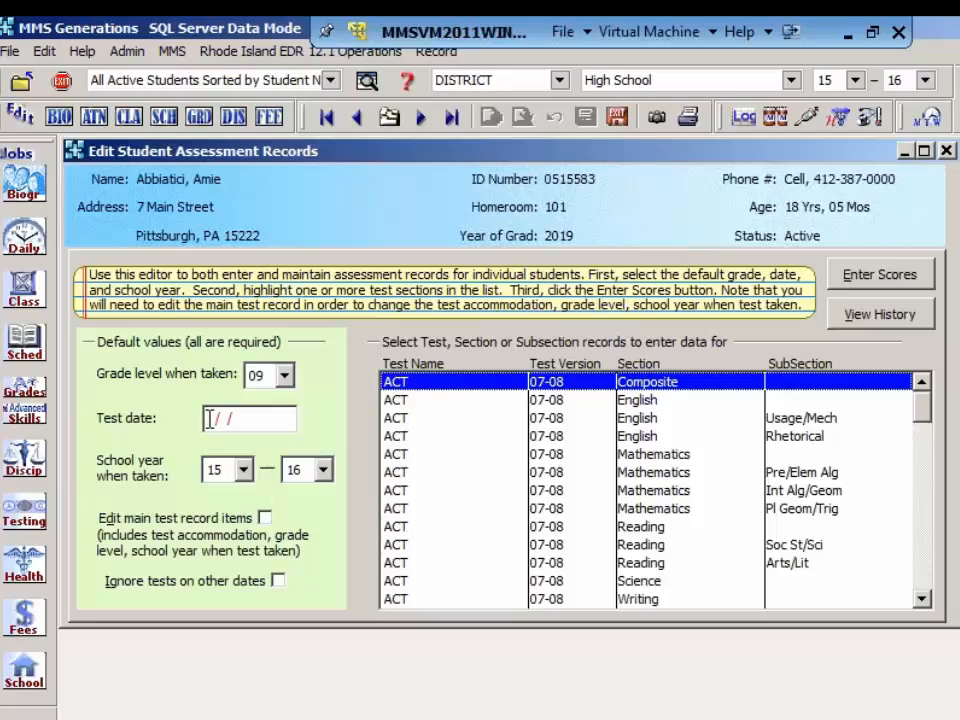
text(09)
text(27/2010)
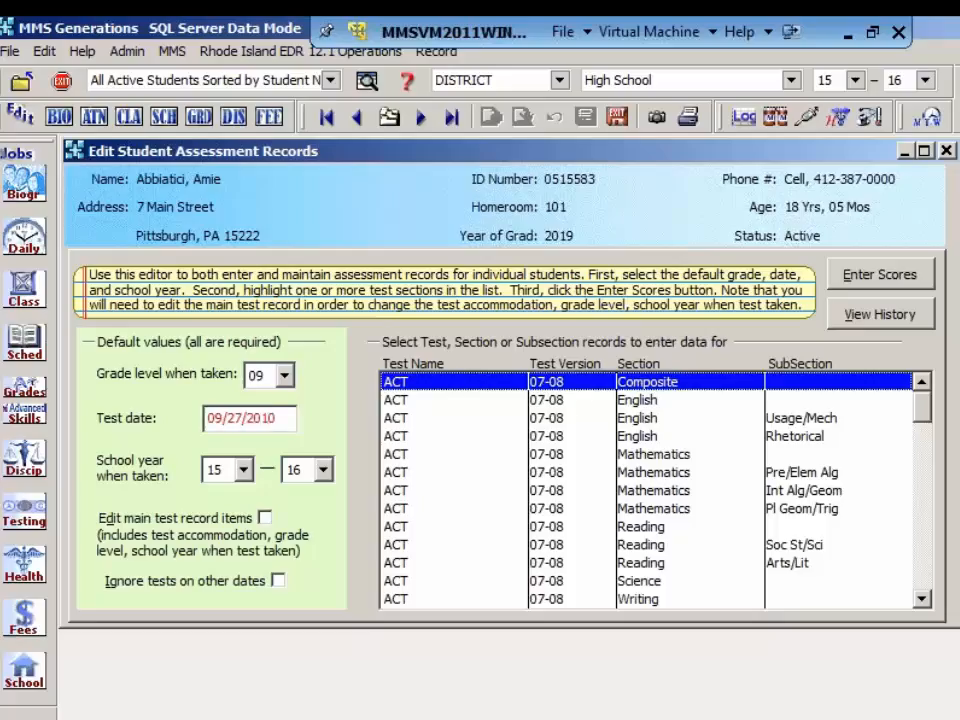
Step: Set the default school year to 10–11 and enable both editing main test record items and ignoring tests on other dates
click(243, 470)
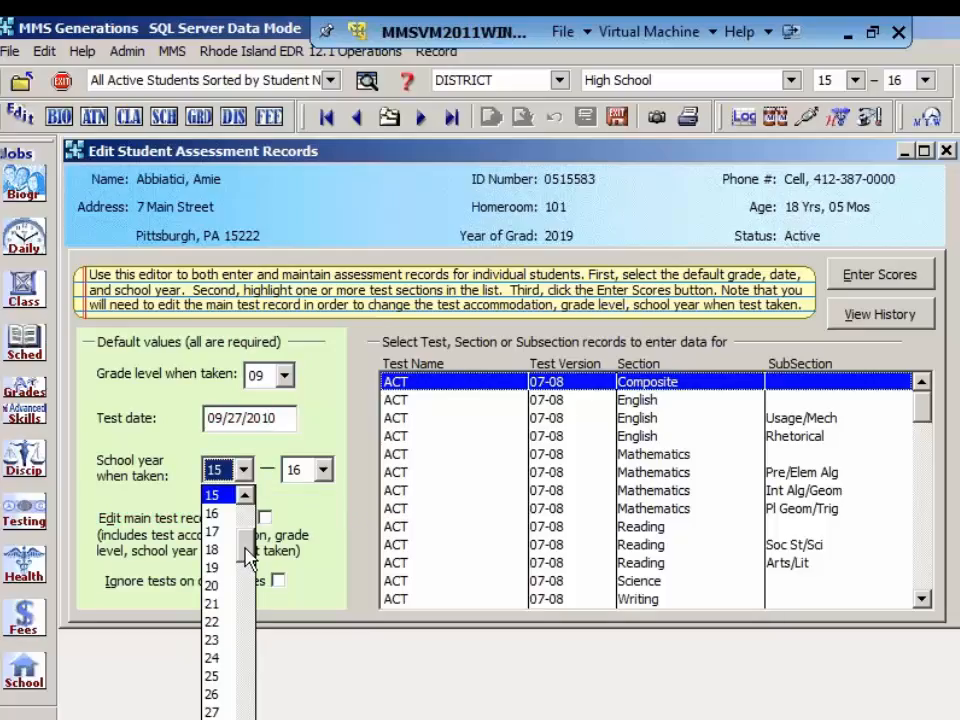
scroll(253, 562, up, 3)
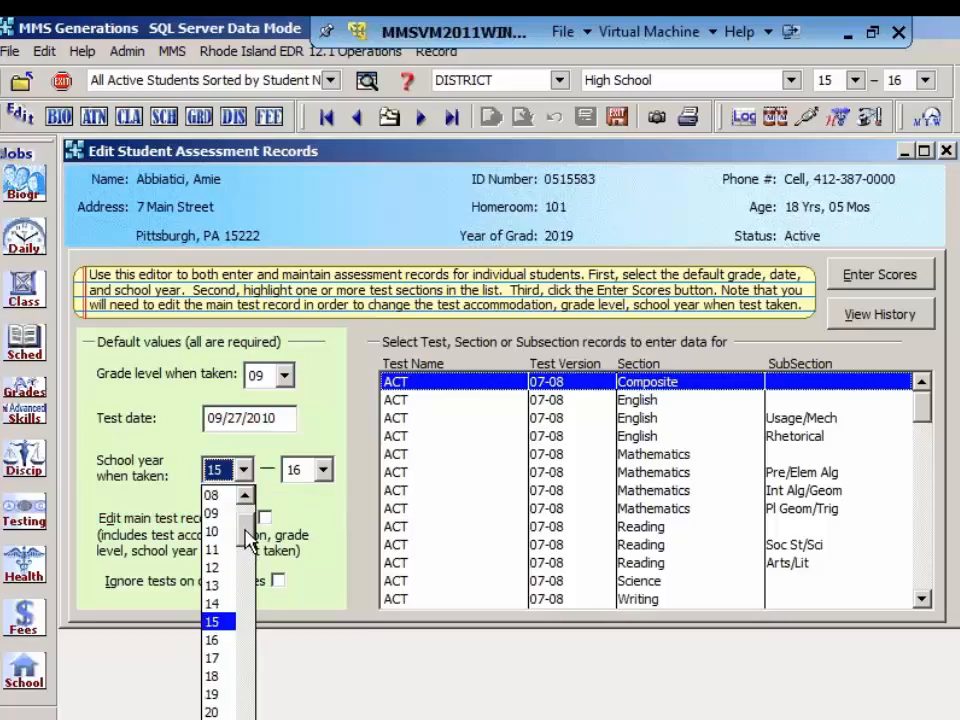
click(215, 531)
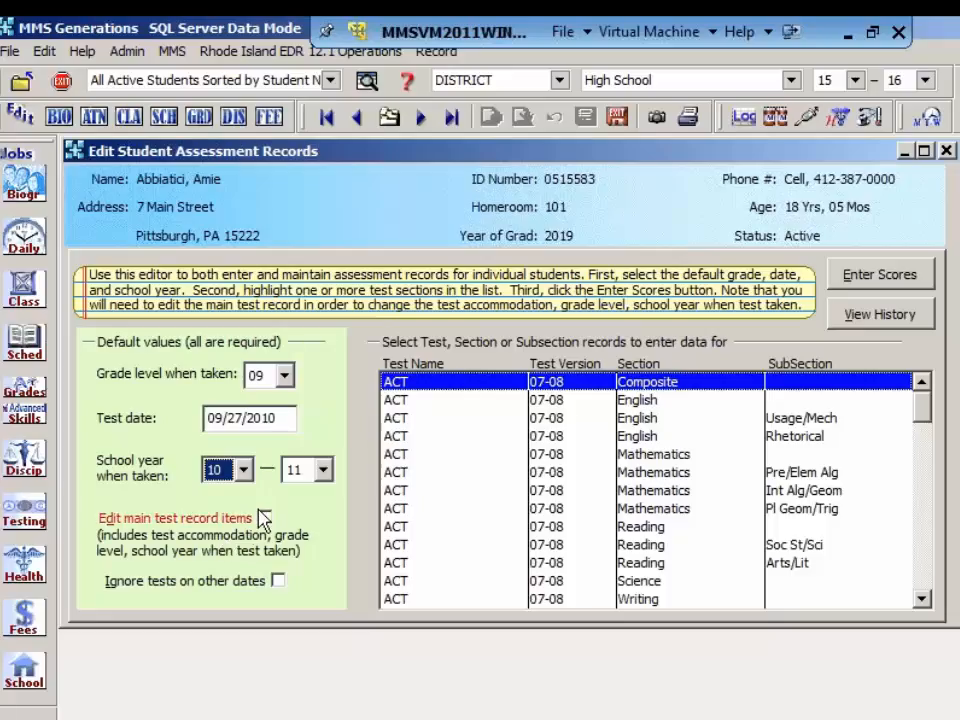
click(265, 518)
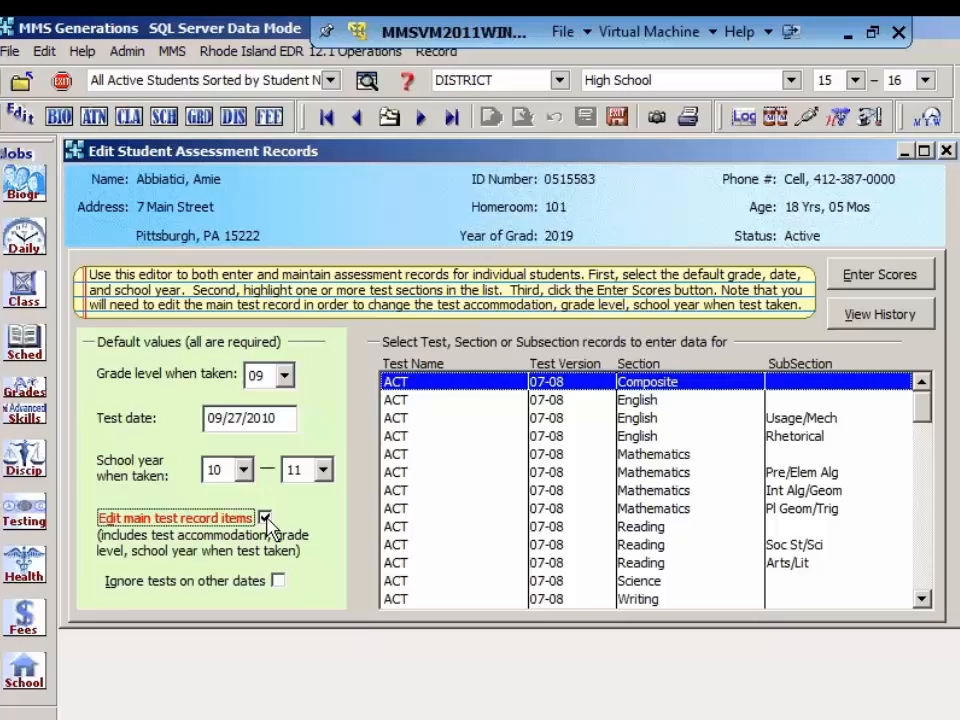
click(278, 581)
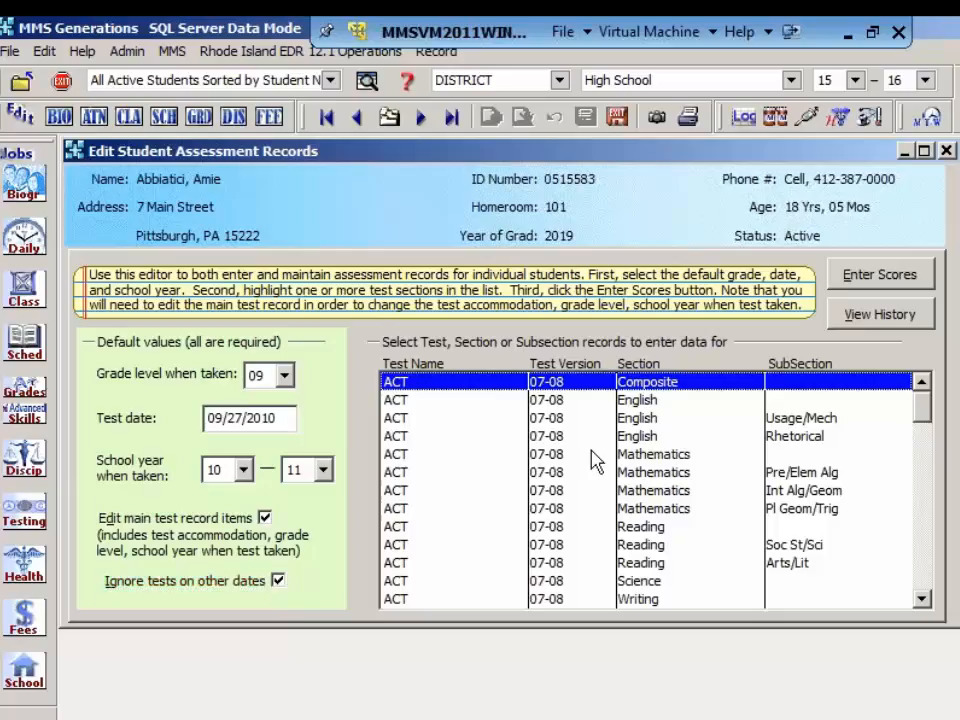
Step: Mark a test accommodation on the student's ACT Composite record, noting the student "had a broken arm, a school staff personel recorded her answers."
click(880, 278)
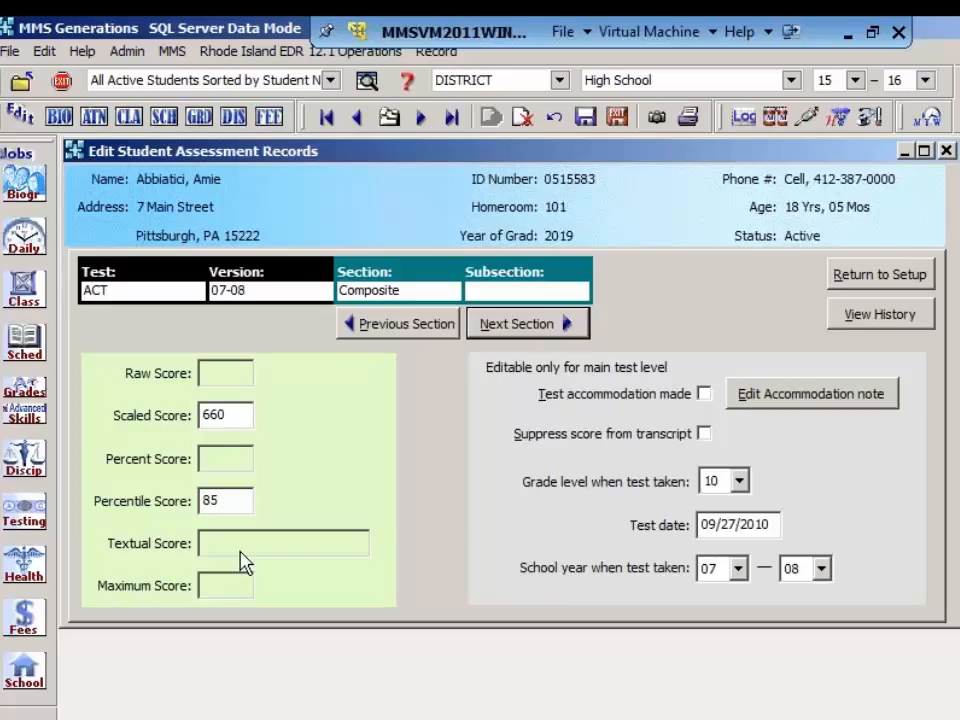
click(704, 395)
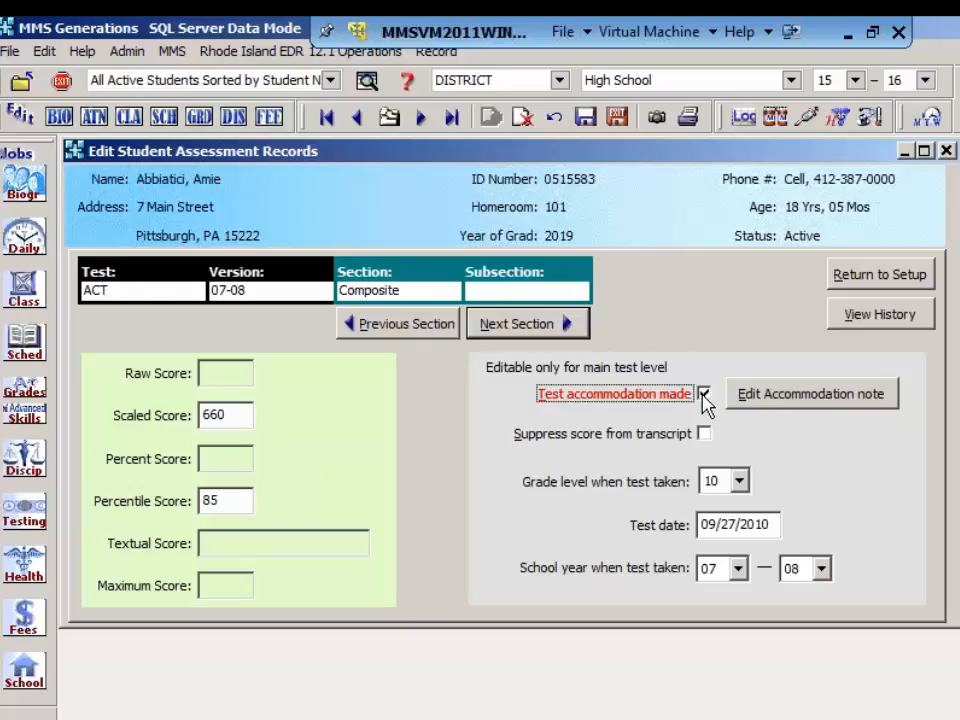
click(776, 404)
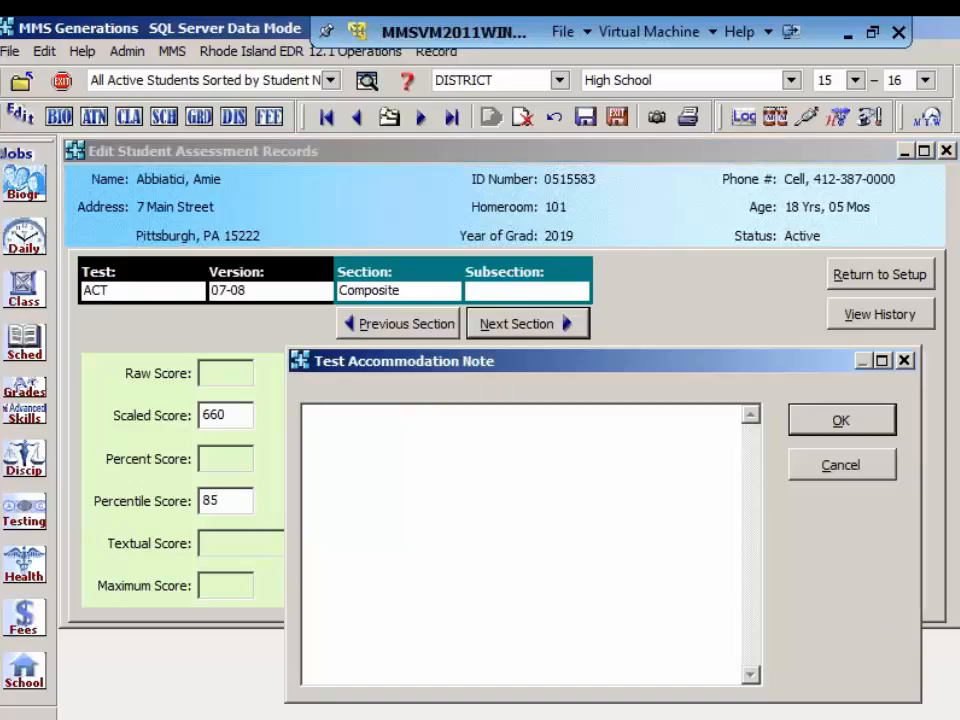
text(Amy had a br)
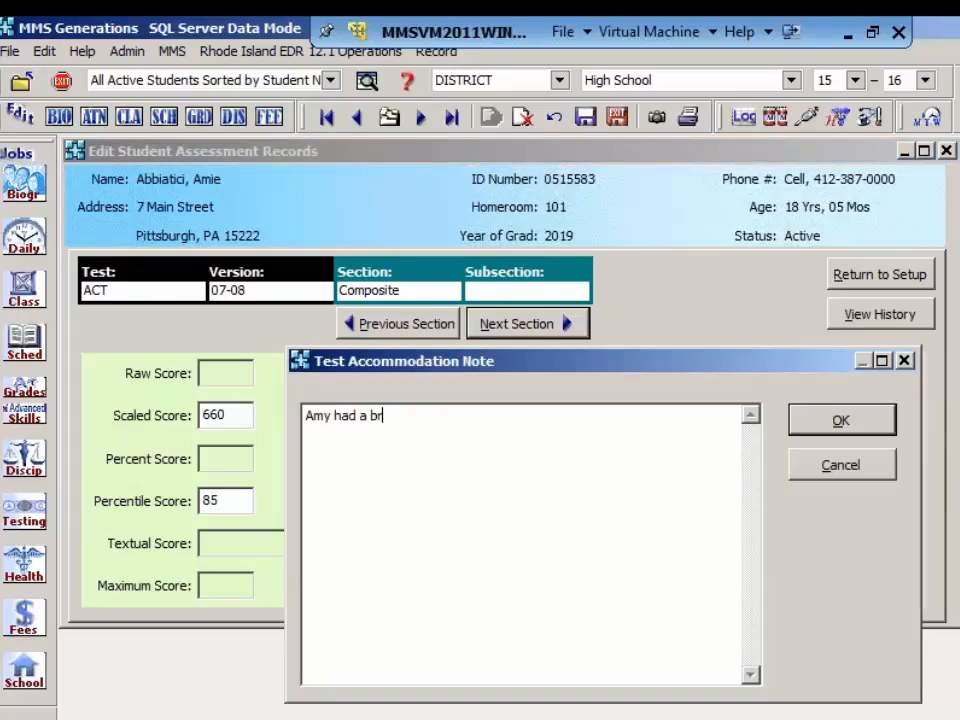
text(oken arm, a)
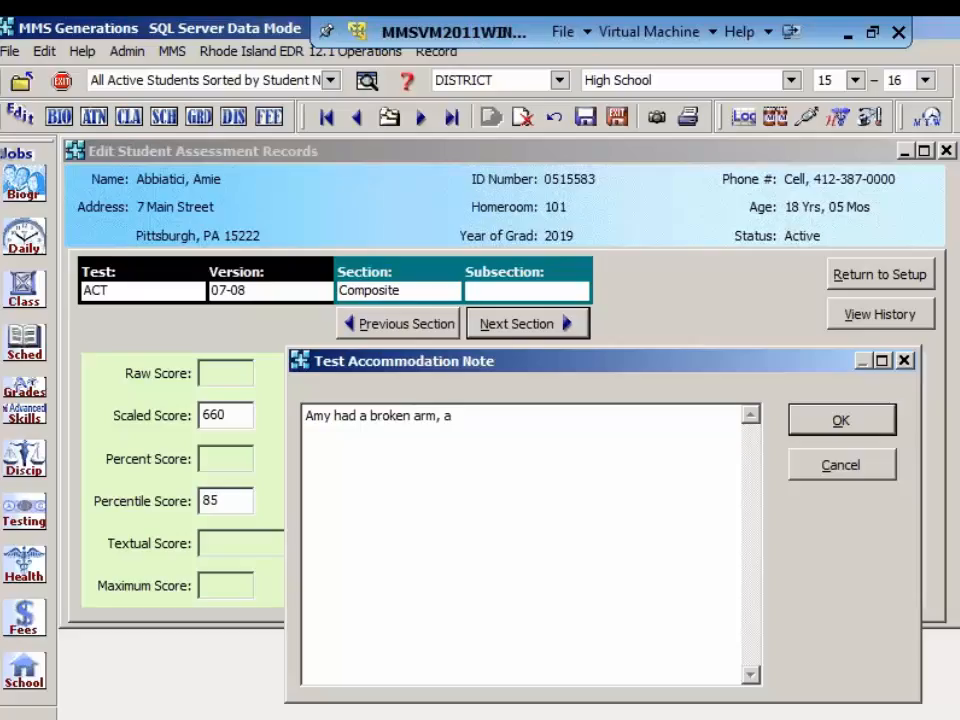
text( tea)
text(ch)
key(BackSpace)
key(BackSpace)
key(BackSpace)
key(BackSpace)
key(BackSpace)
text(sta)
key(BackSpace)
key(BackSpace)
text(chool staff)
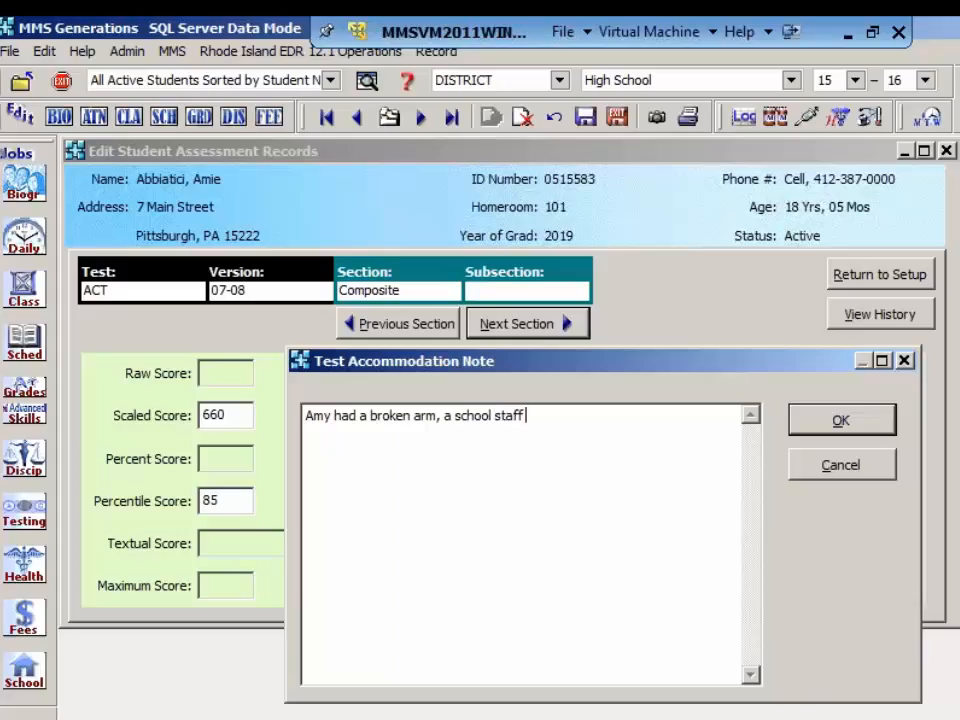
text( perso)
text(nell)
text(e)
key(BackSpace)
key(BackSpace)
text(recorde)
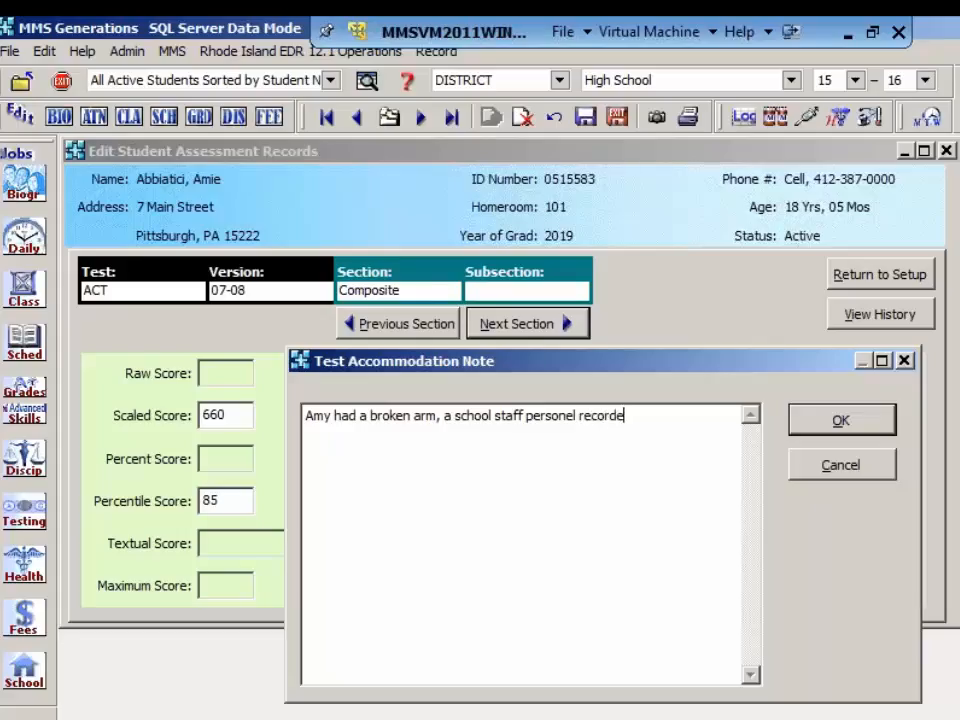
text(d her answers)
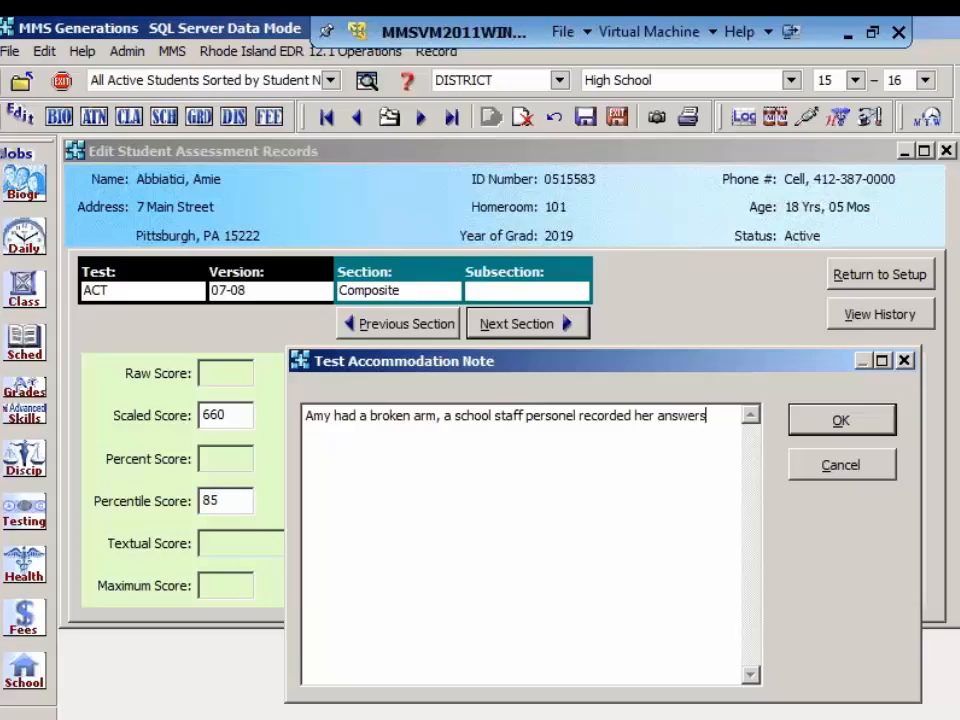
text(.)
click(881, 422)
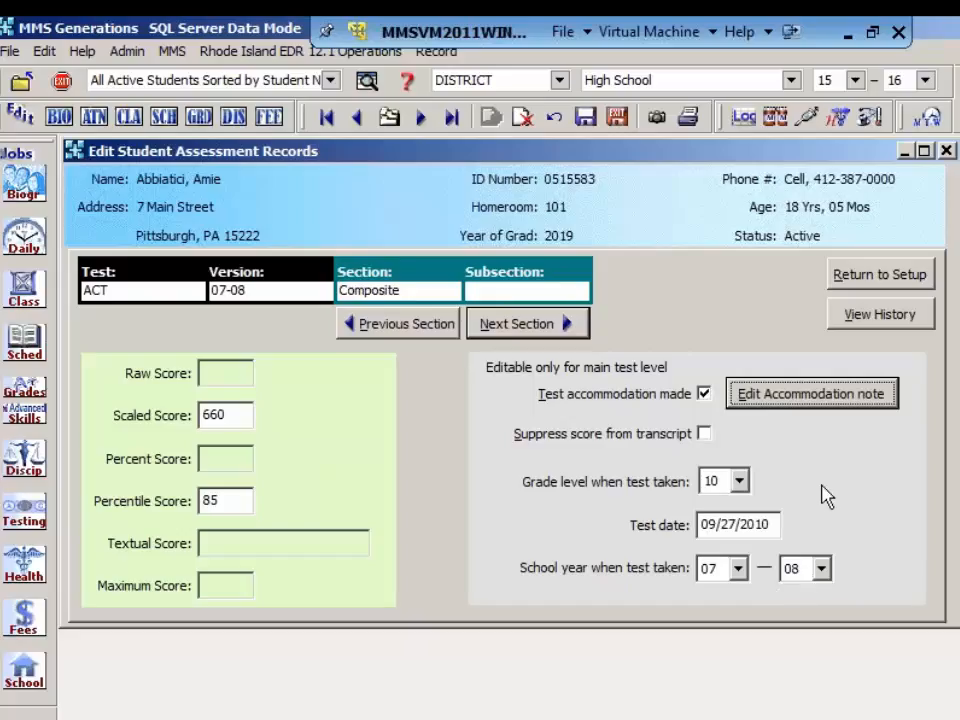
Step: Try to move to the previous and next sections from ACT Composite, and return to the score entry setup
click(403, 331)
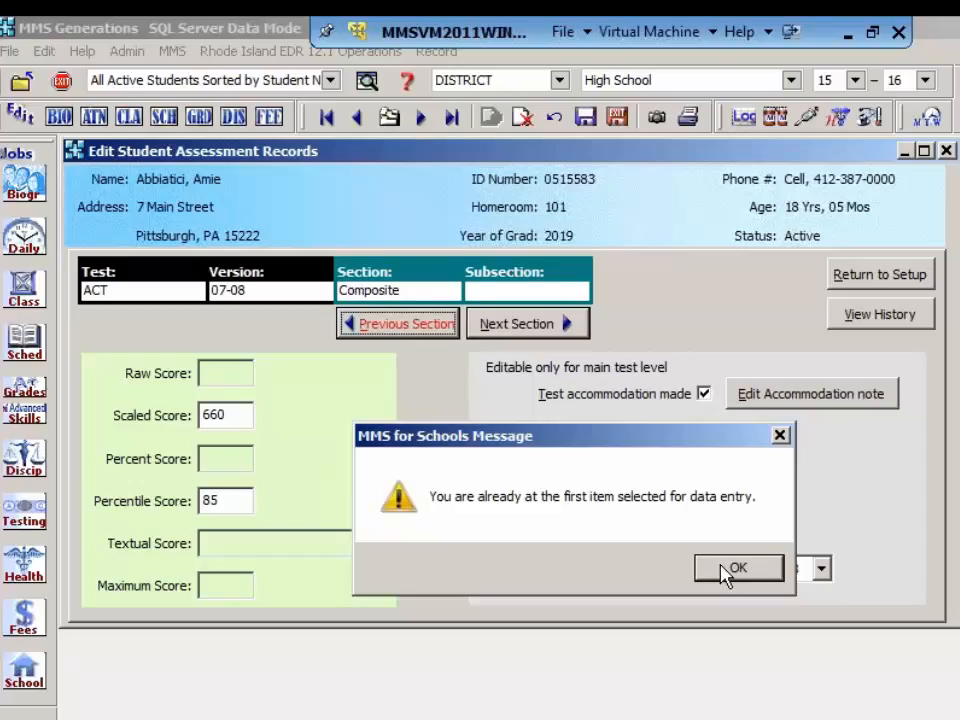
click(735, 568)
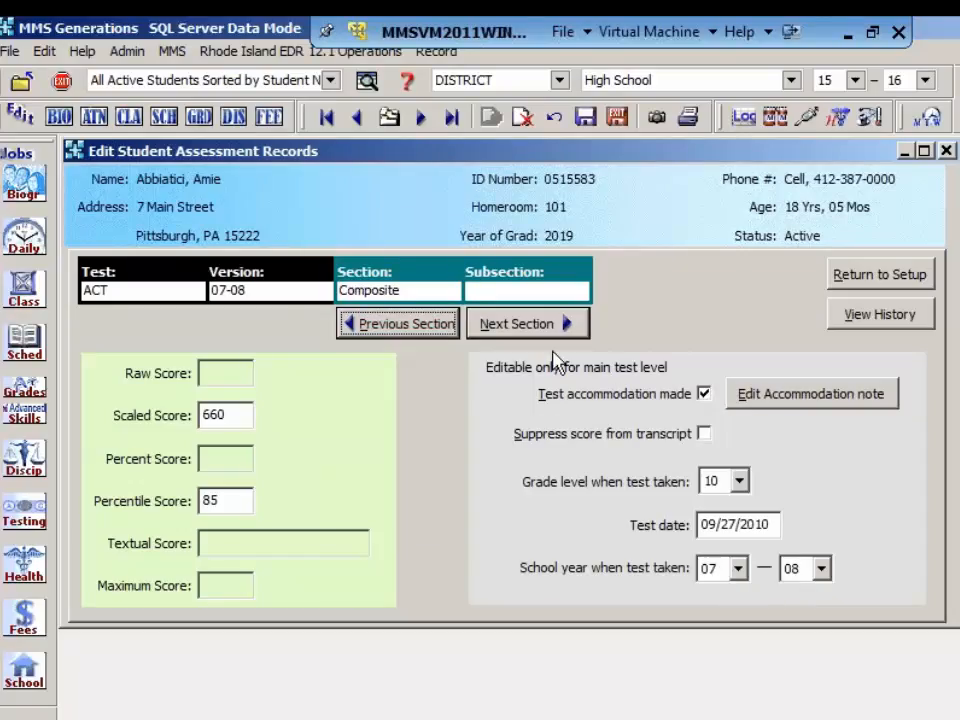
click(538, 325)
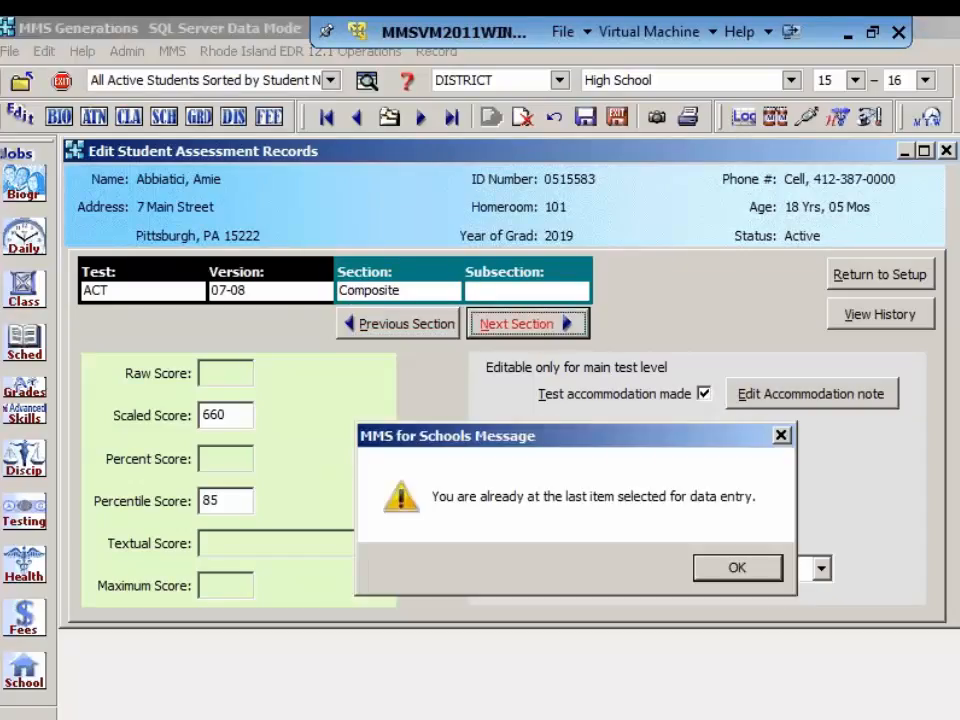
click(733, 577)
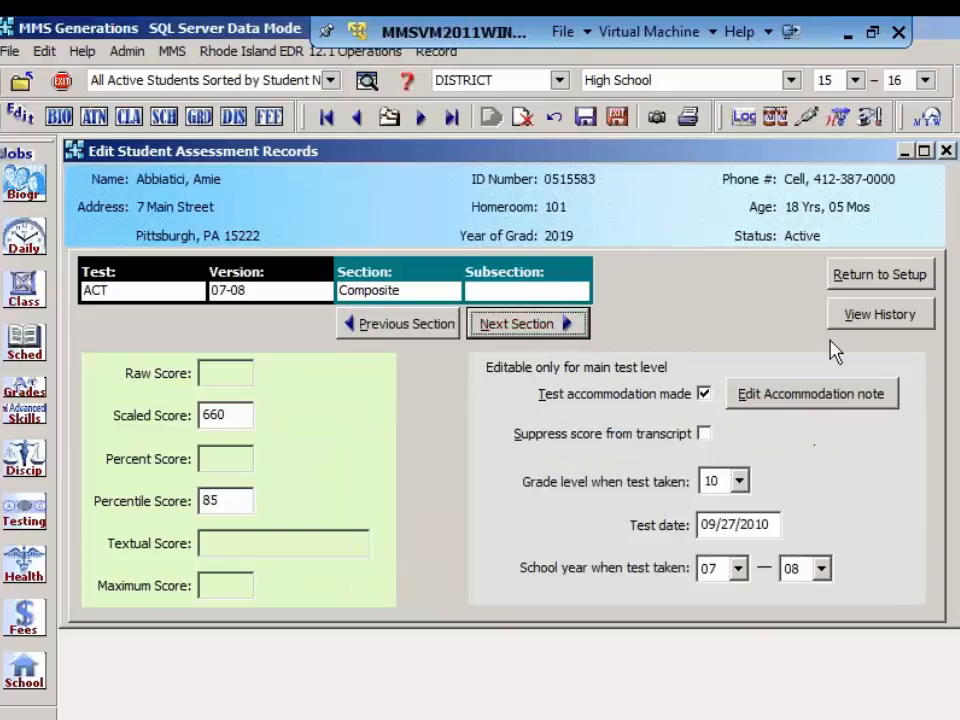
click(883, 279)
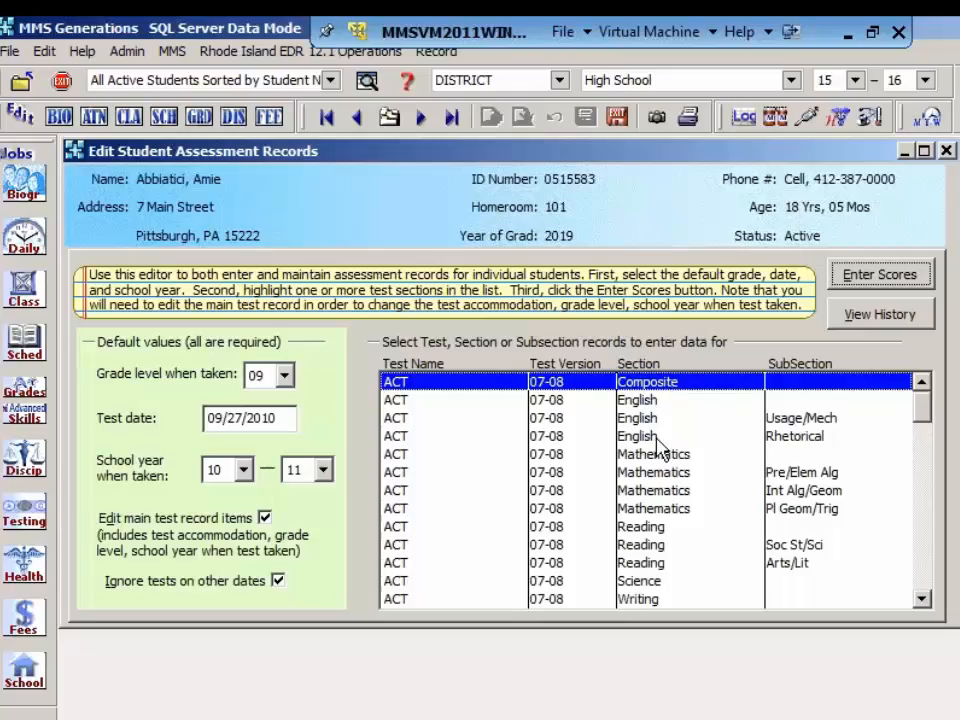
Step: Open score entry for the ACT rows from Composite through Mathematics Pl Geom/Trig, look through each section's record, and return to setup
shift+click(669, 509)
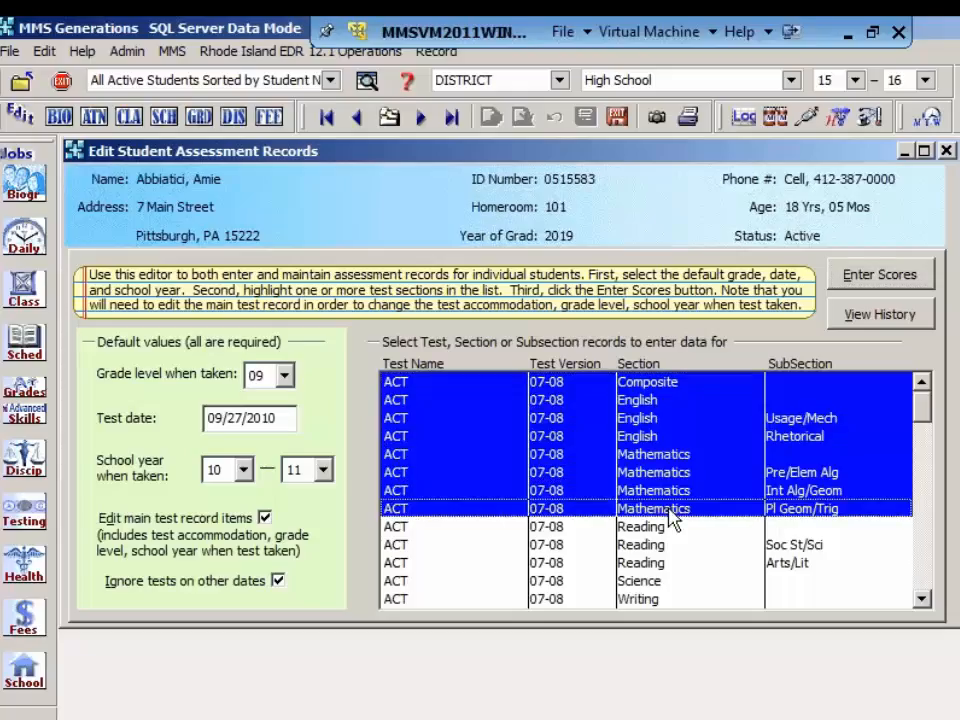
click(880, 275)
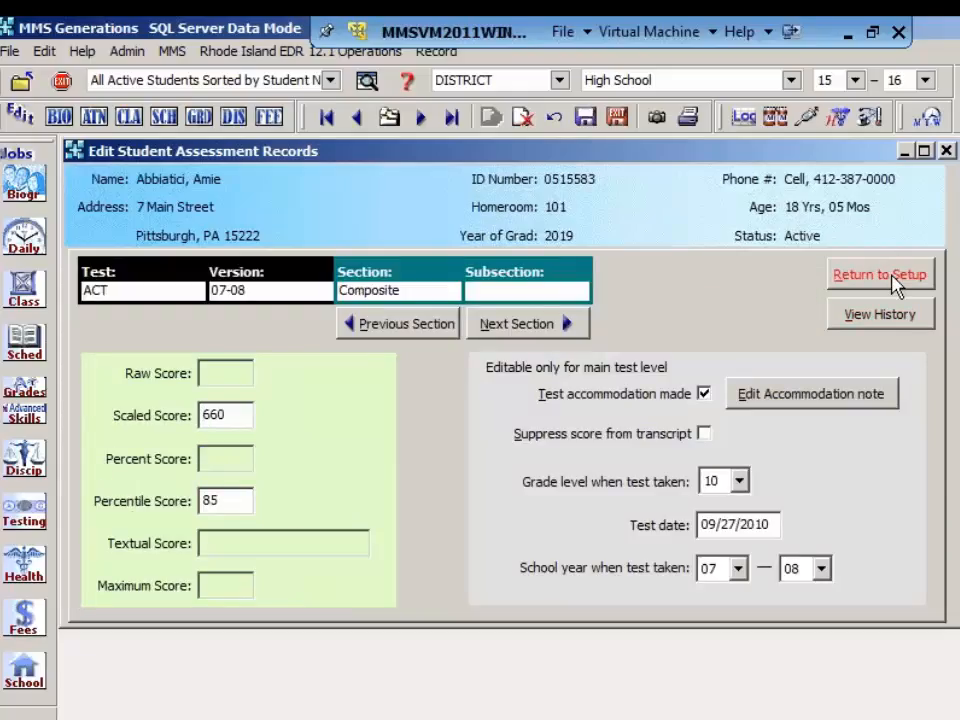
click(522, 328)
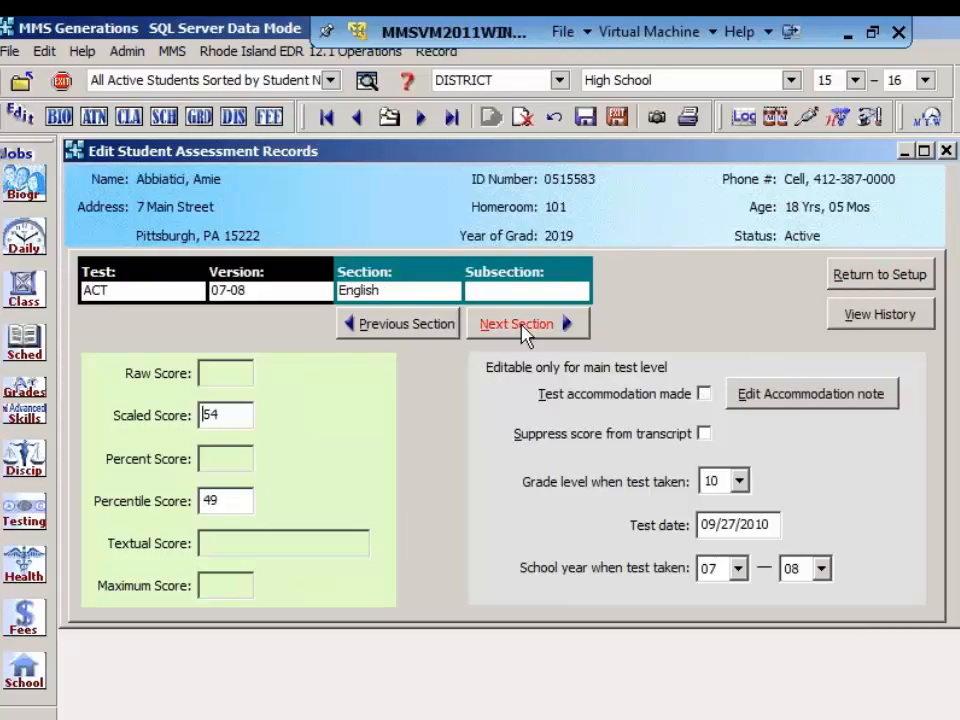
click(524, 334)
click(522, 328)
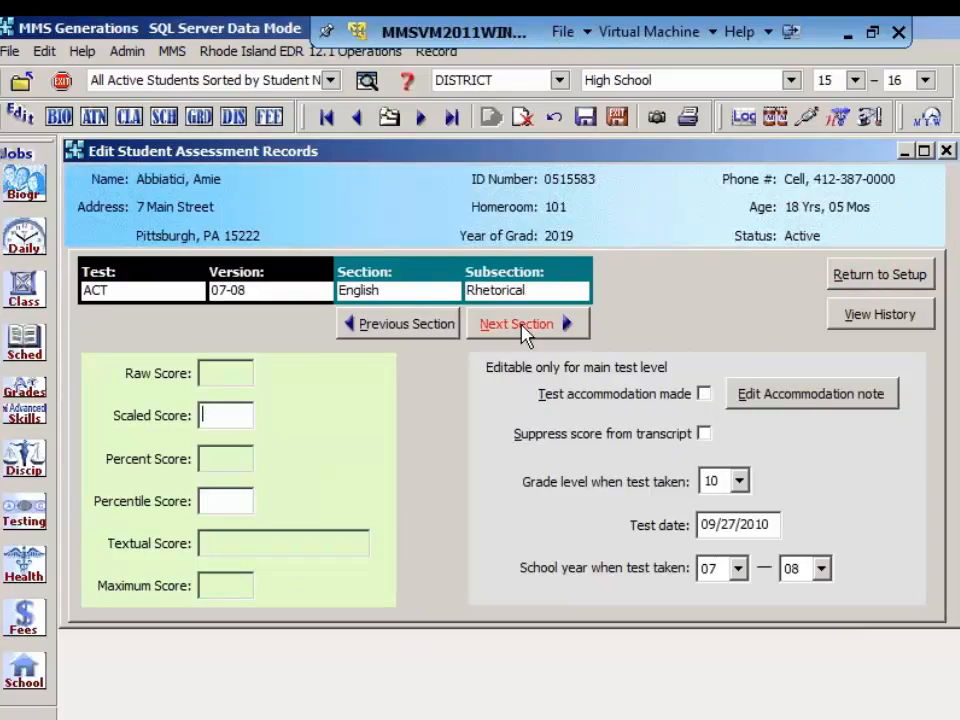
click(522, 328)
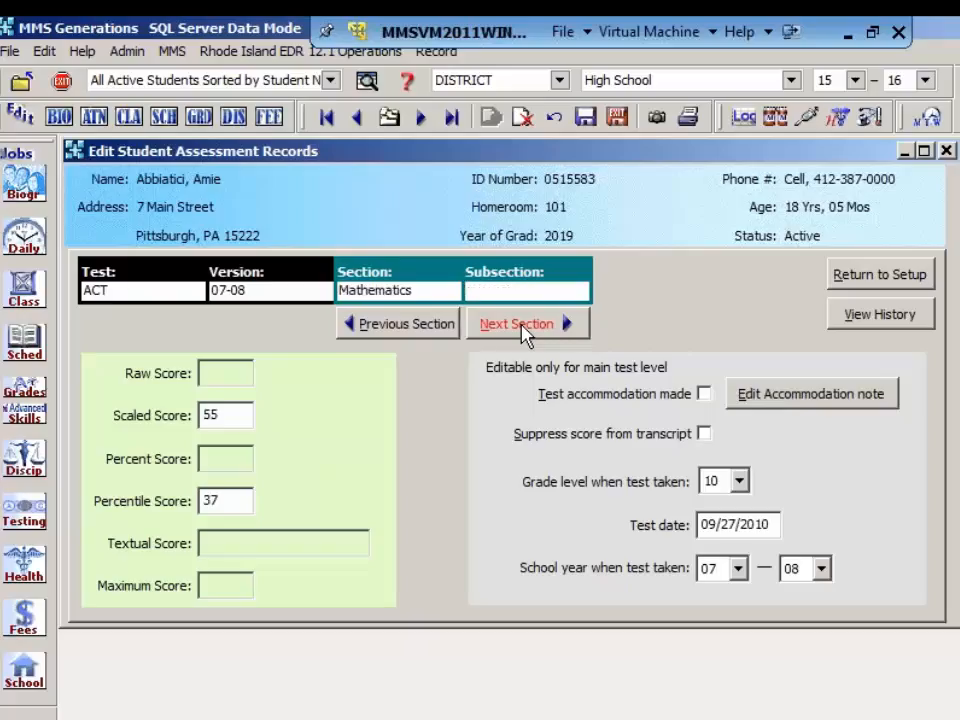
click(522, 328)
click(522, 328)
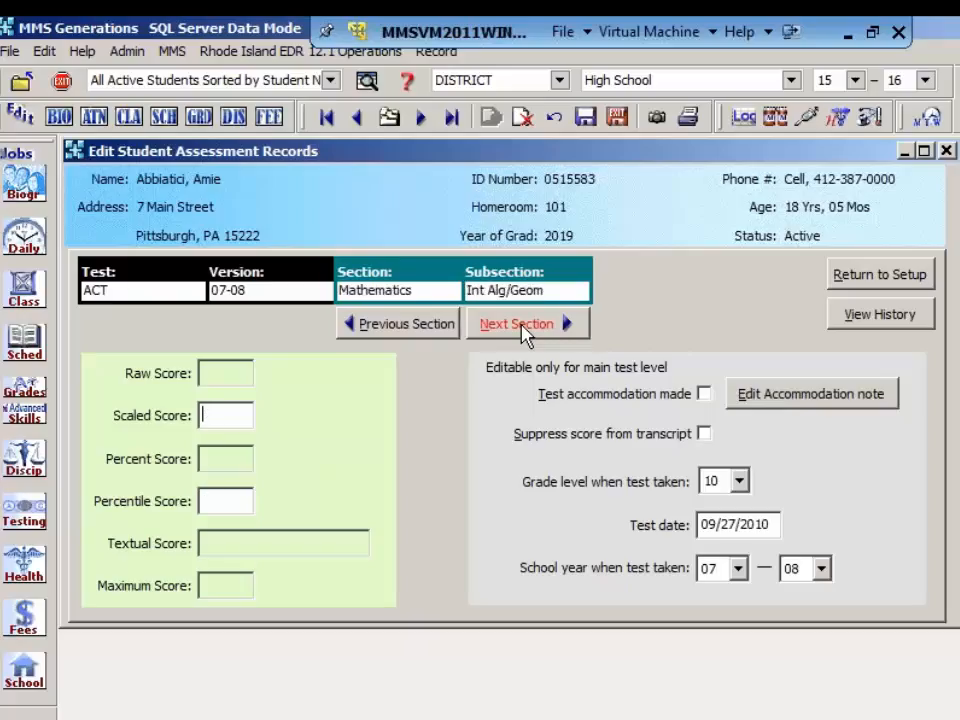
click(522, 328)
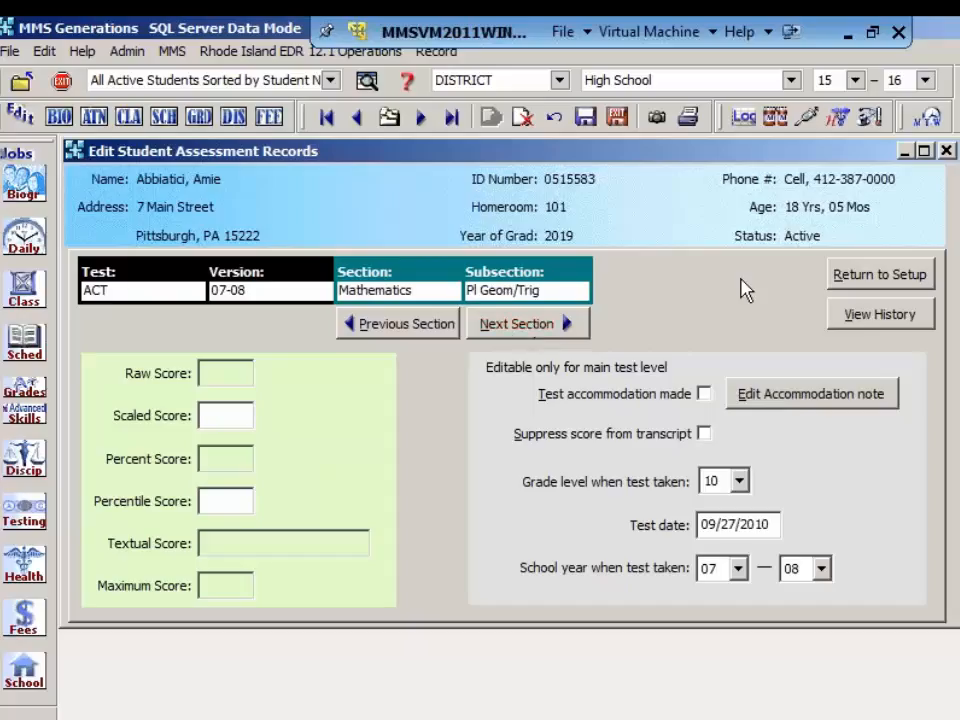
click(905, 279)
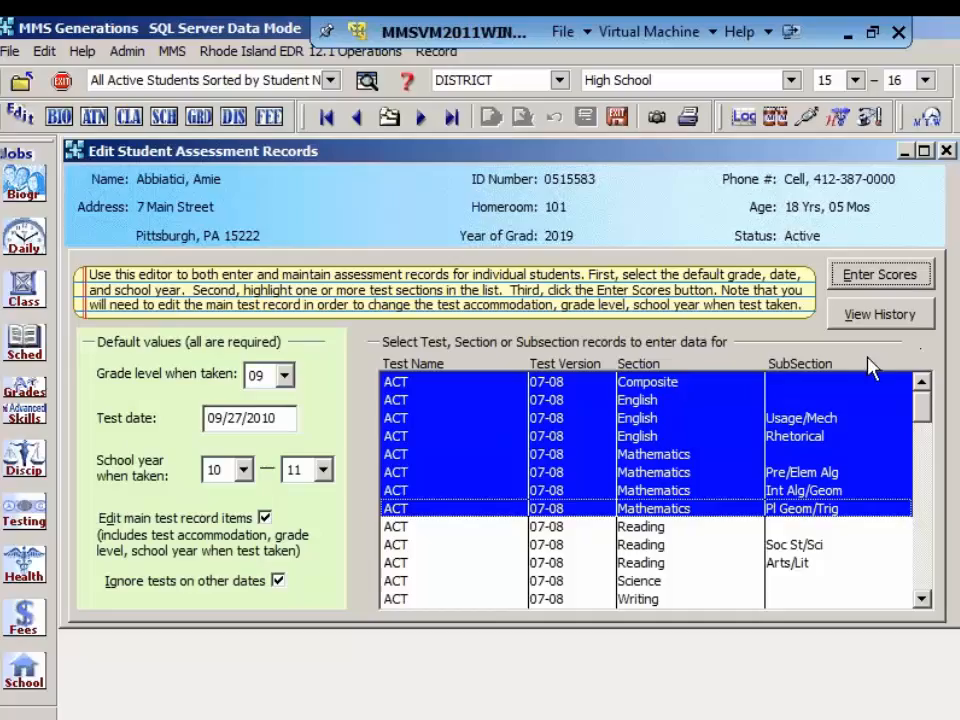
Step: Select the SAT 07-08 rows from Crit Read through Writing Mult Choice as the records to enter scores for
click(553, 384)
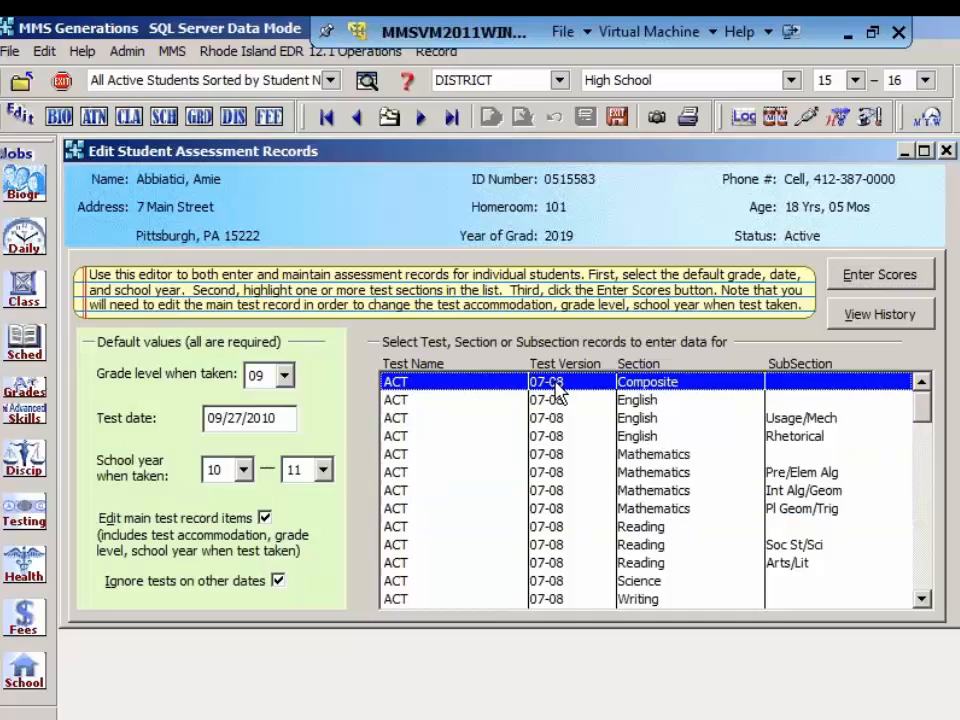
click(921, 599)
click(921, 599)
click(925, 602)
click(925, 602)
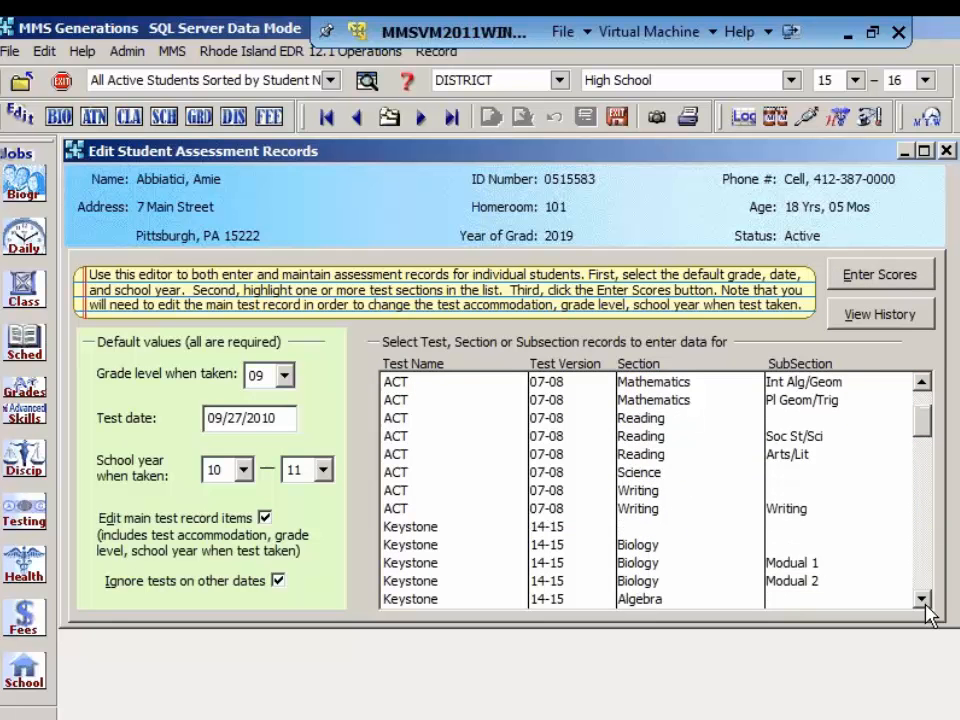
click(925, 603)
click(925, 603)
click(925, 603)
click(925, 603)
click(925, 604)
click(925, 604)
click(921, 600)
click(921, 600)
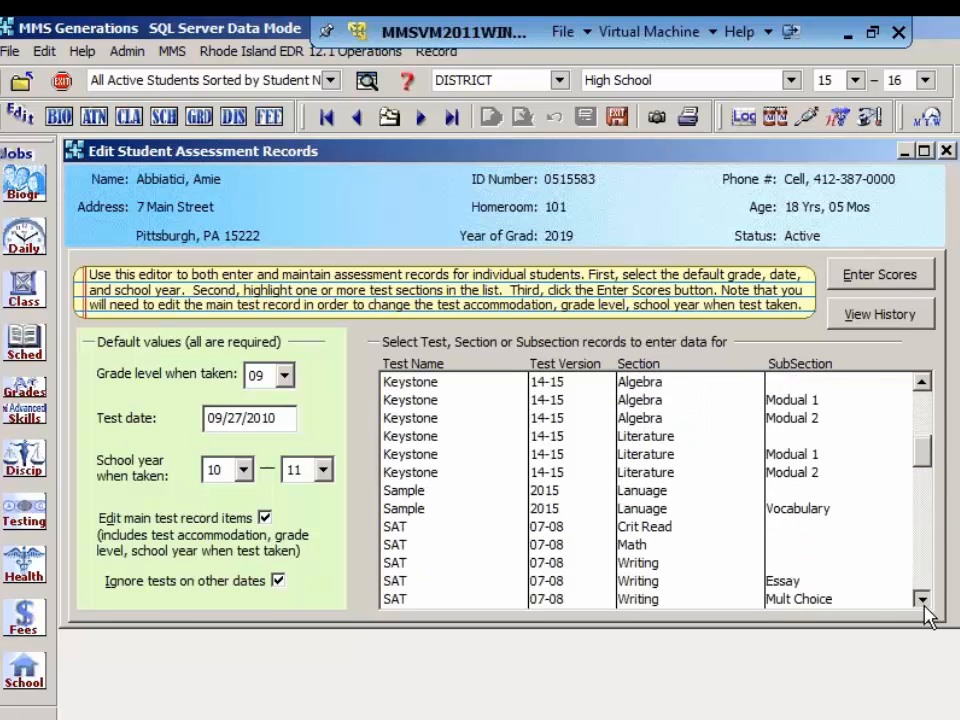
click(921, 600)
click(921, 600)
click(921, 600)
click(921, 600)
click(921, 600)
click(921, 600)
click(921, 600)
click(921, 600)
click(921, 600)
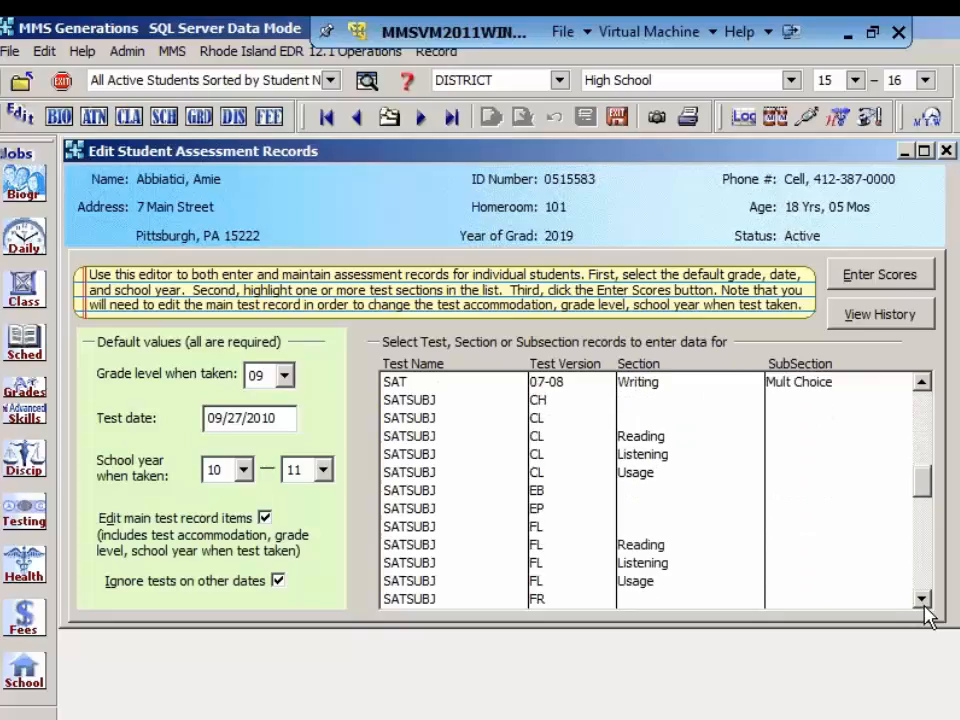
click(921, 600)
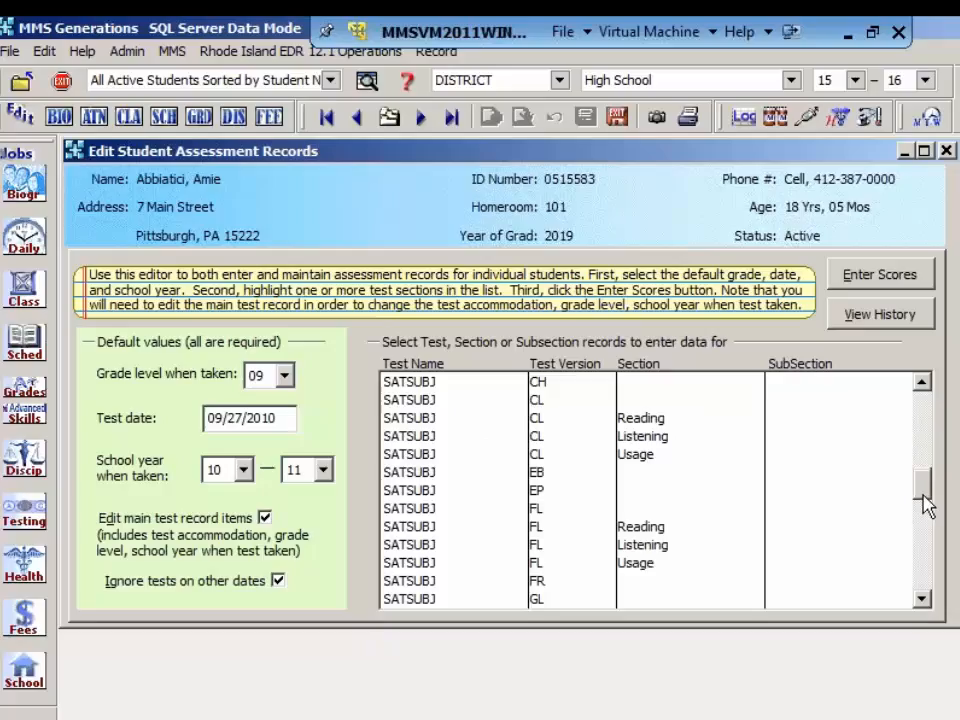
scroll(926, 489, up, 2)
scroll(926, 486, up, 2)
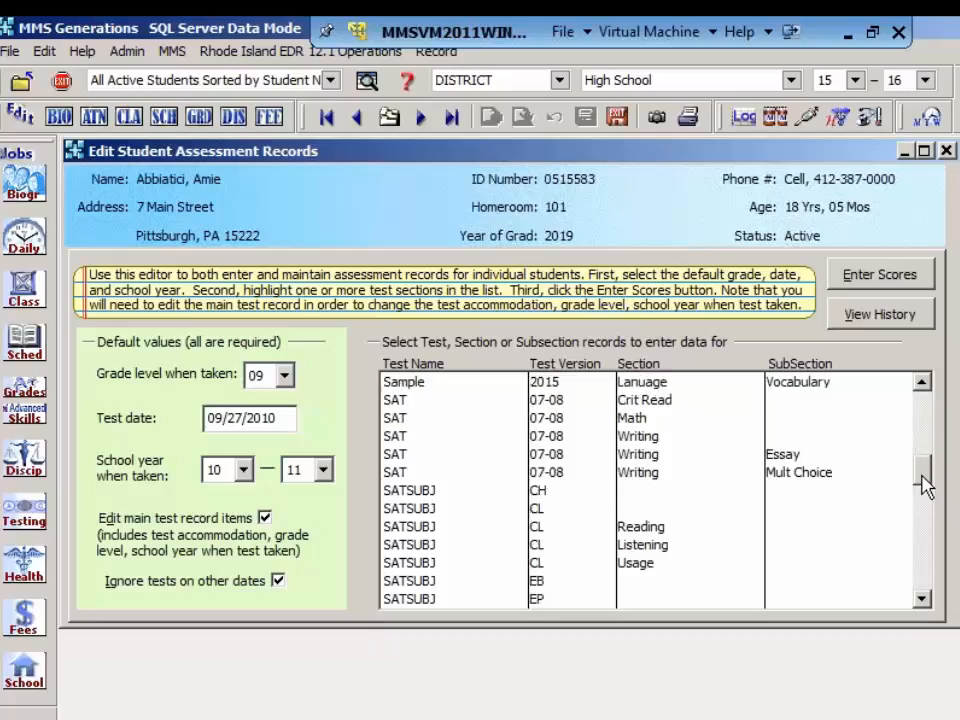
scroll(926, 486, up, 1)
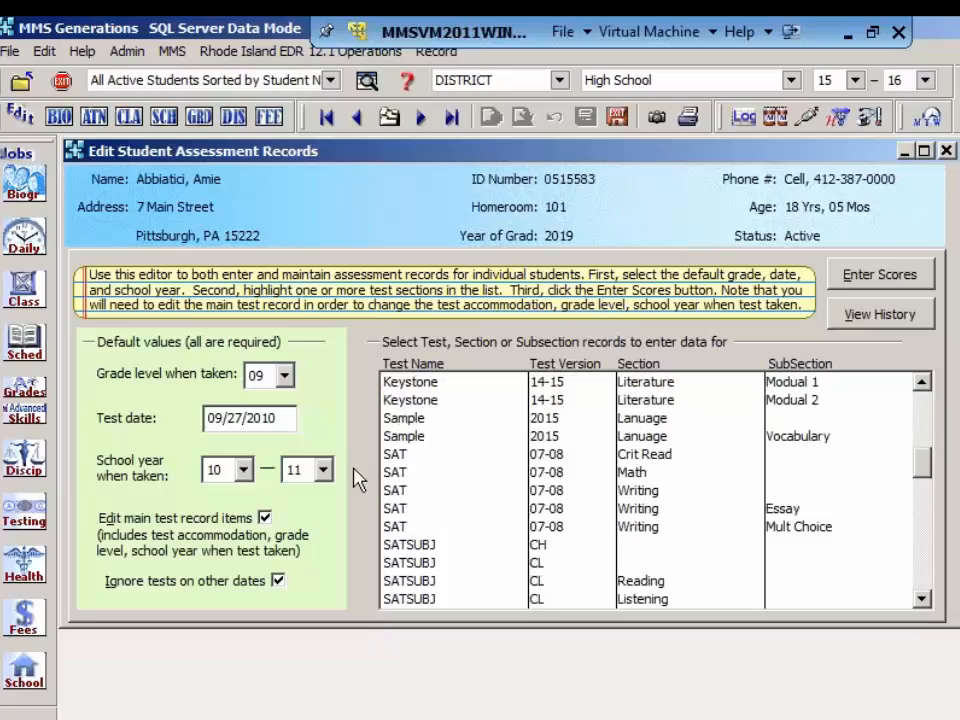
click(400, 456)
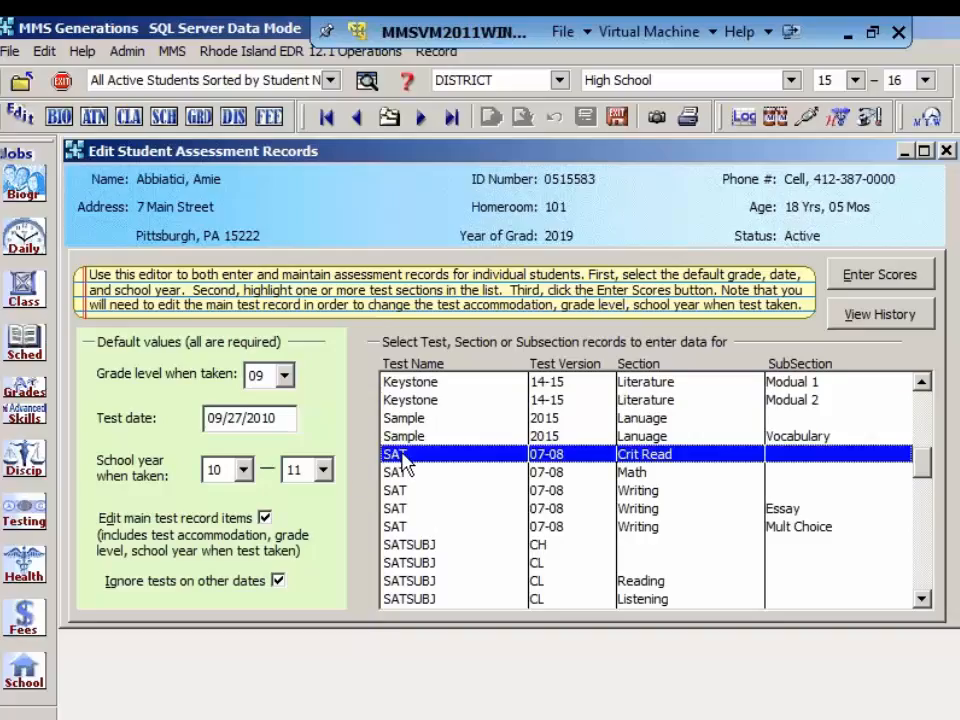
shift+click(405, 527)
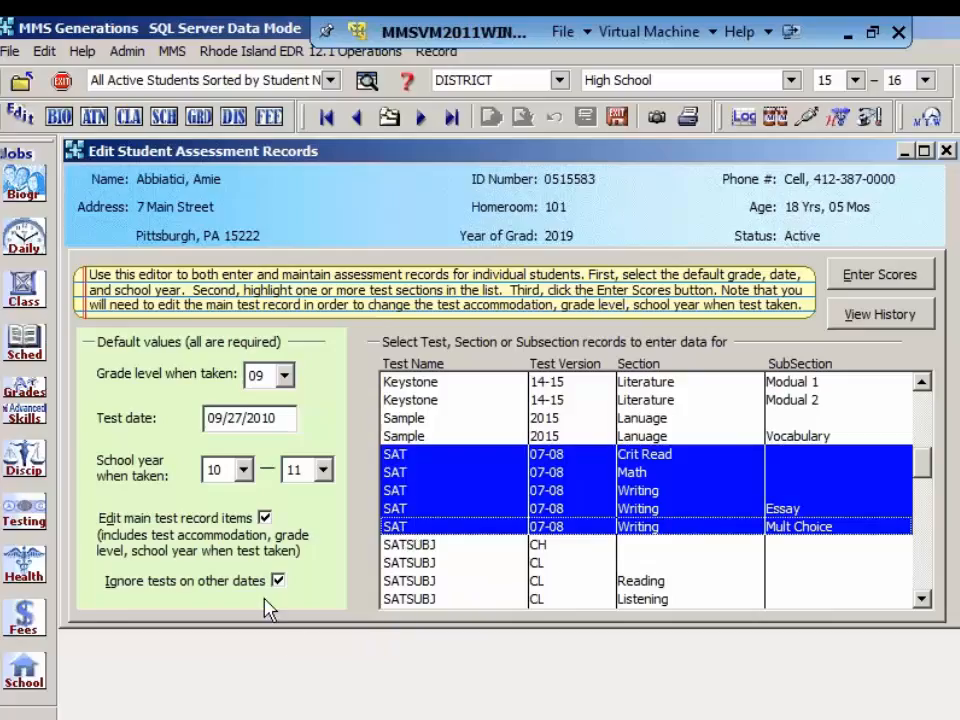
Step: Set the default grade level when taken to 10
click(284, 377)
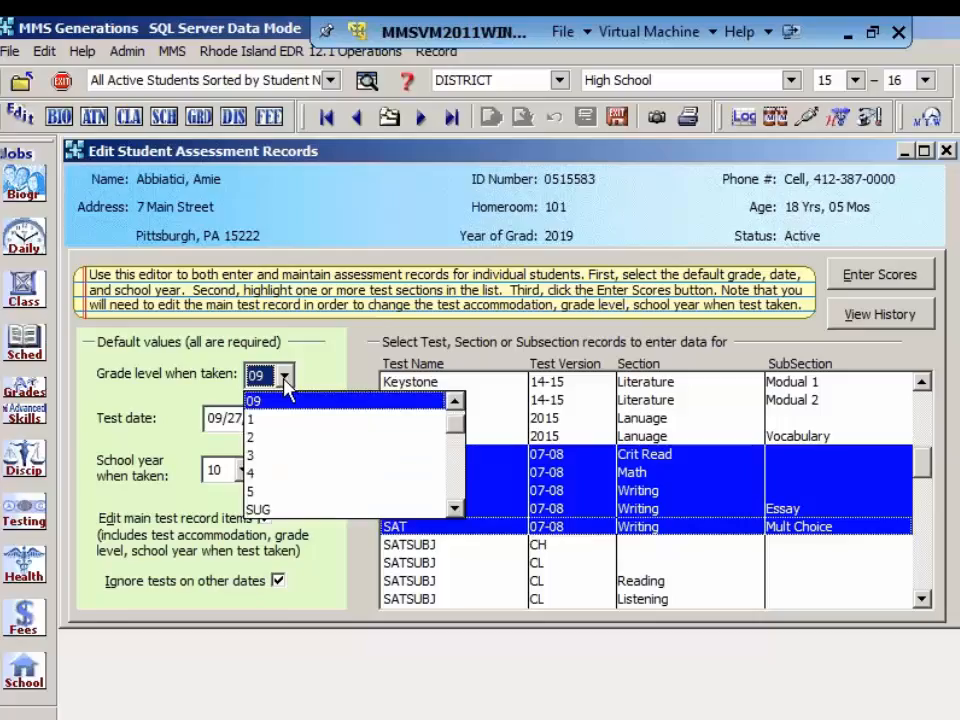
click(459, 507)
click(459, 508)
click(459, 508)
click(459, 508)
click(459, 508)
click(459, 508)
click(459, 508)
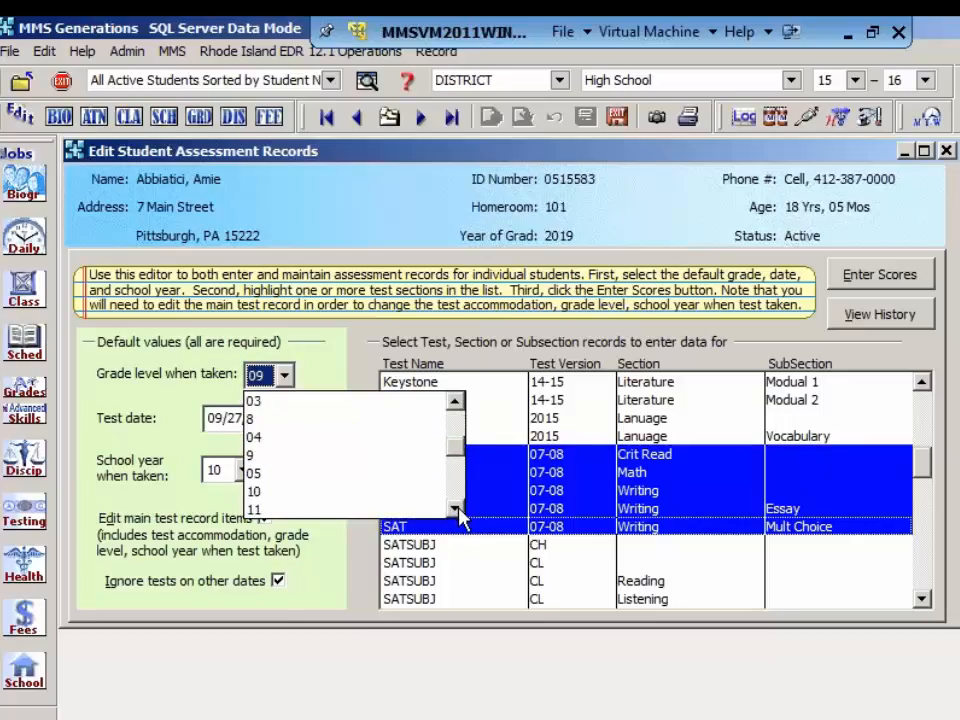
click(459, 508)
click(459, 508)
click(397, 463)
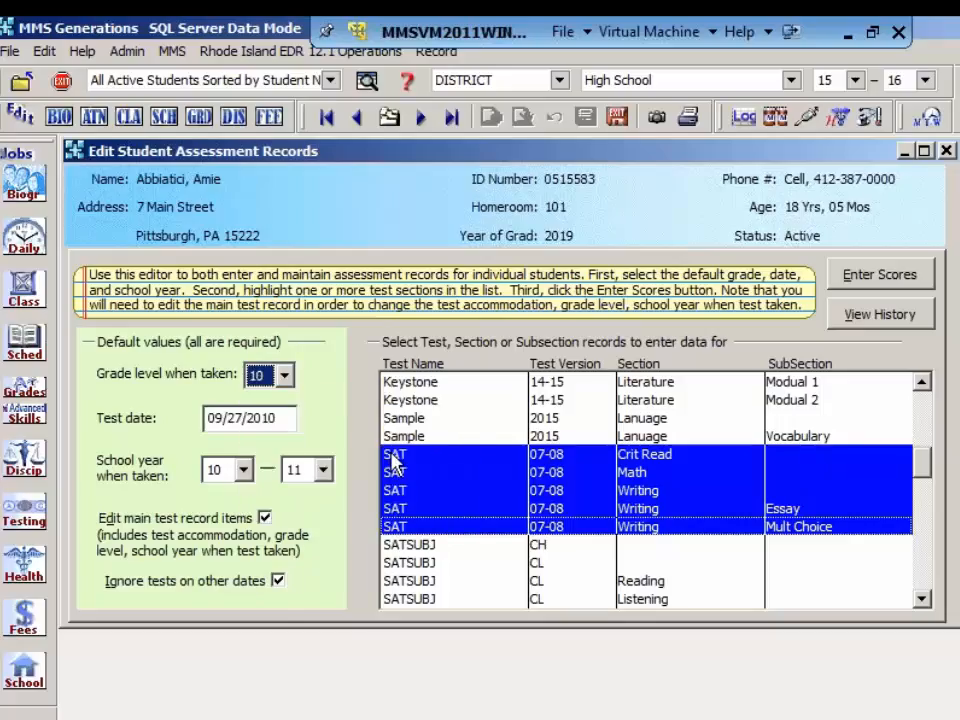
Step: Set the default test date to 09/27/2015 and the school year when taken to 15–16
click(290, 420)
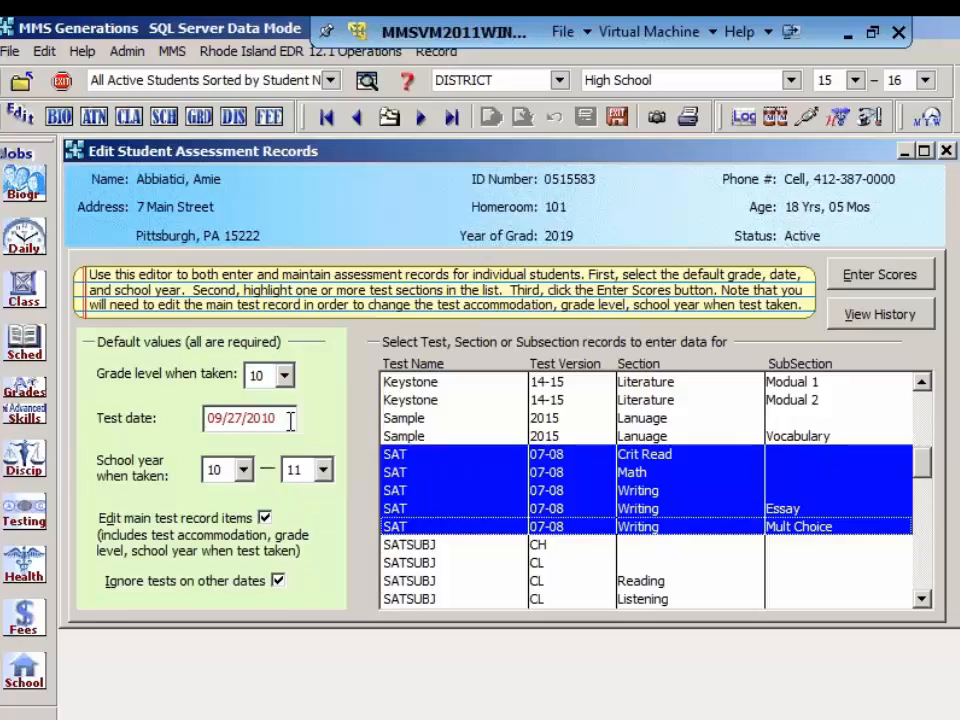
key(BackSpace)
text(5)
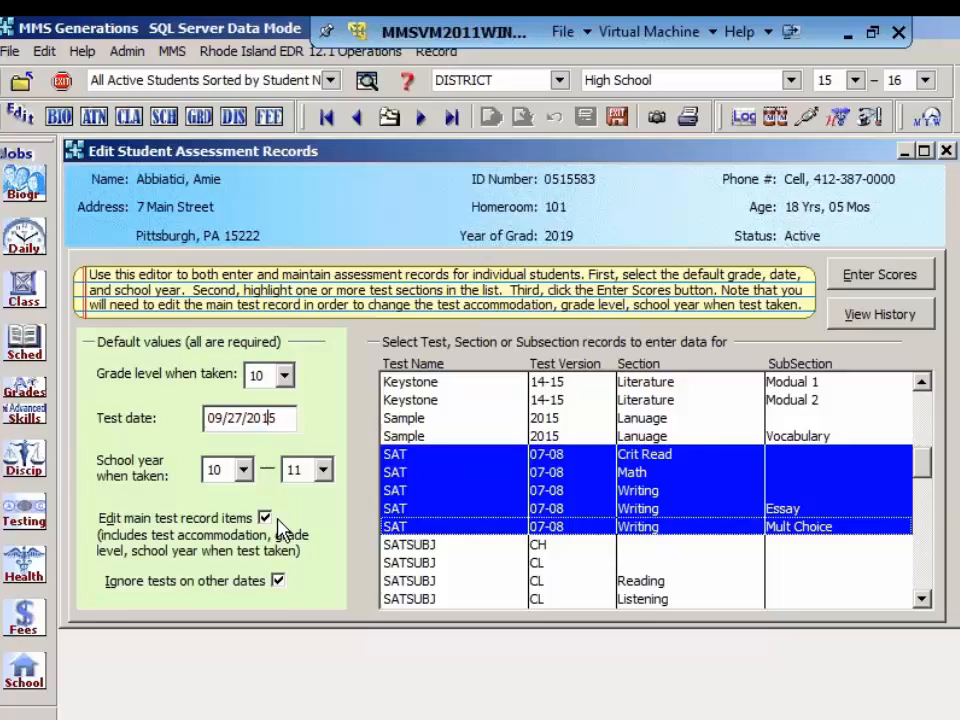
click(244, 470)
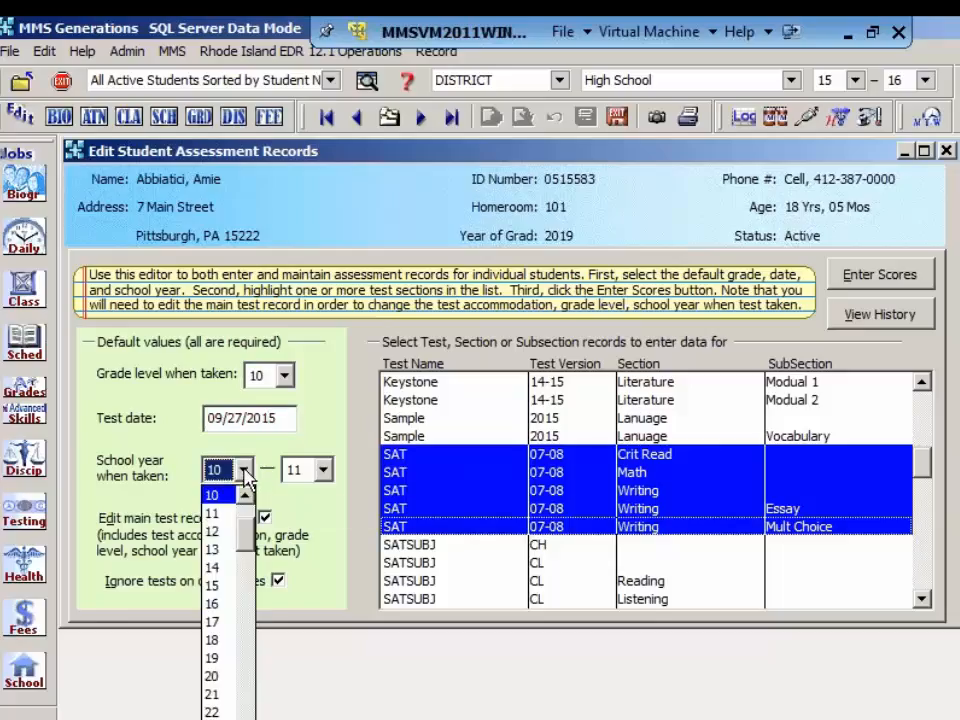
click(218, 586)
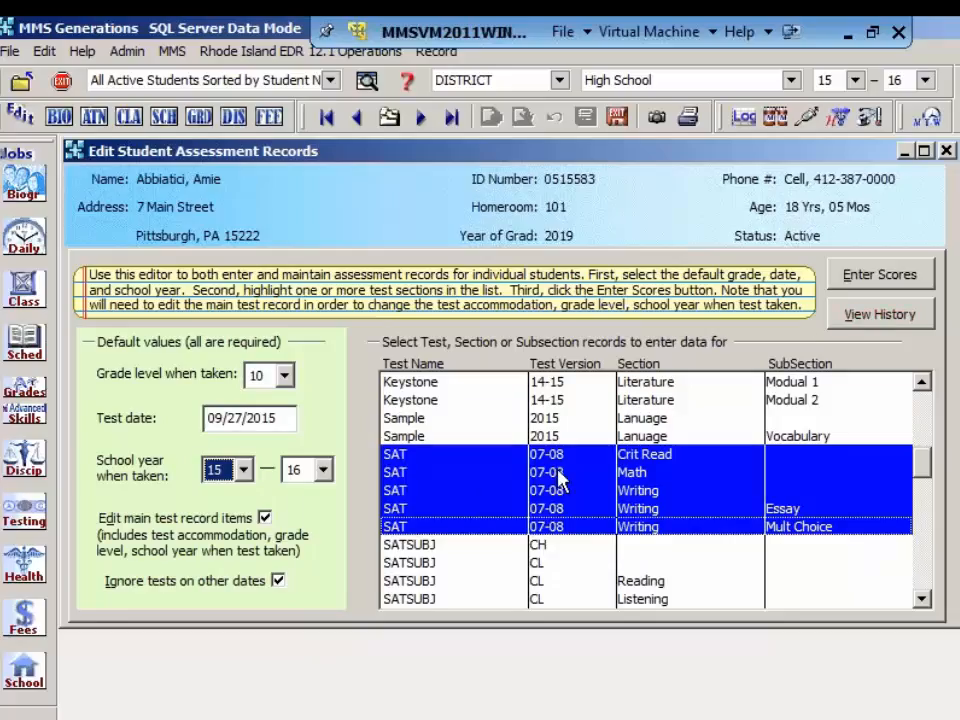
Step: Start score entry for the selected SAT rows and give Crit Read a scaled score of 678, percent 88 and percentile 88
click(880, 277)
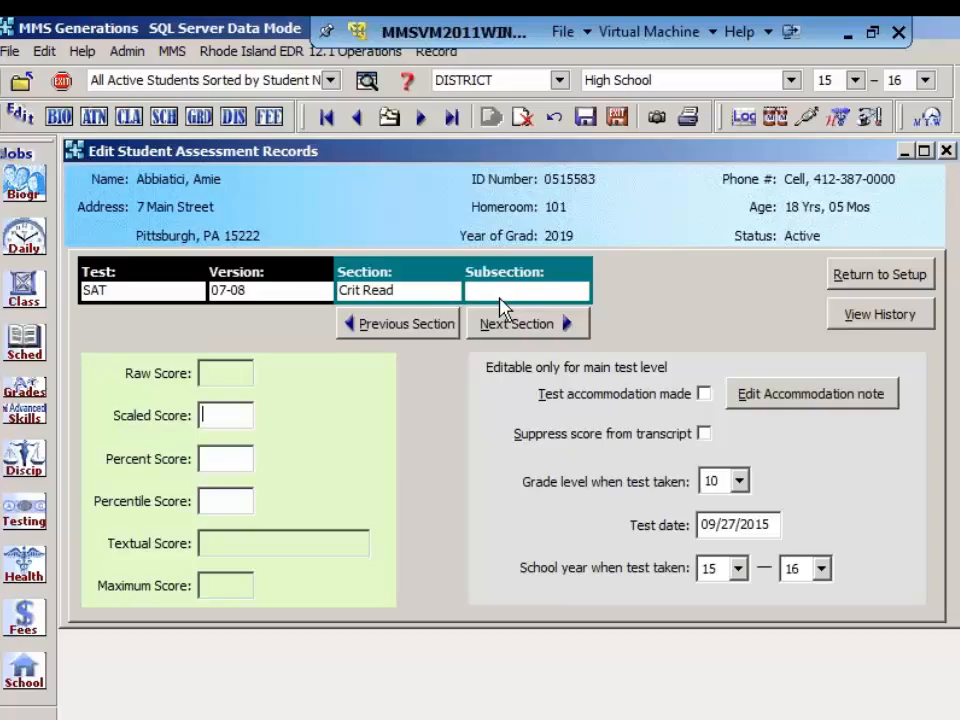
text(678)
key(Tab)
text(88)
key(Tab)
text(88)
Step: Give the SAT Math section a scaled score of 780, percent 90 and percentile 90, and return to the score entry setup
click(519, 330)
click(211, 415)
text(780)
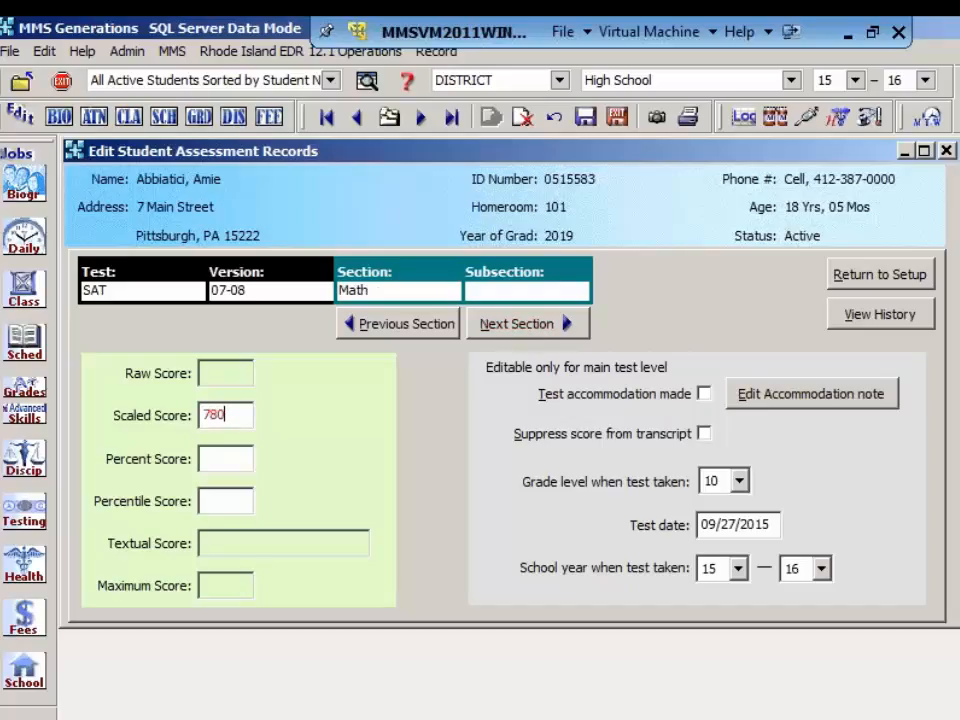
key(Tab)
text(90)
key(Tab)
text(90)
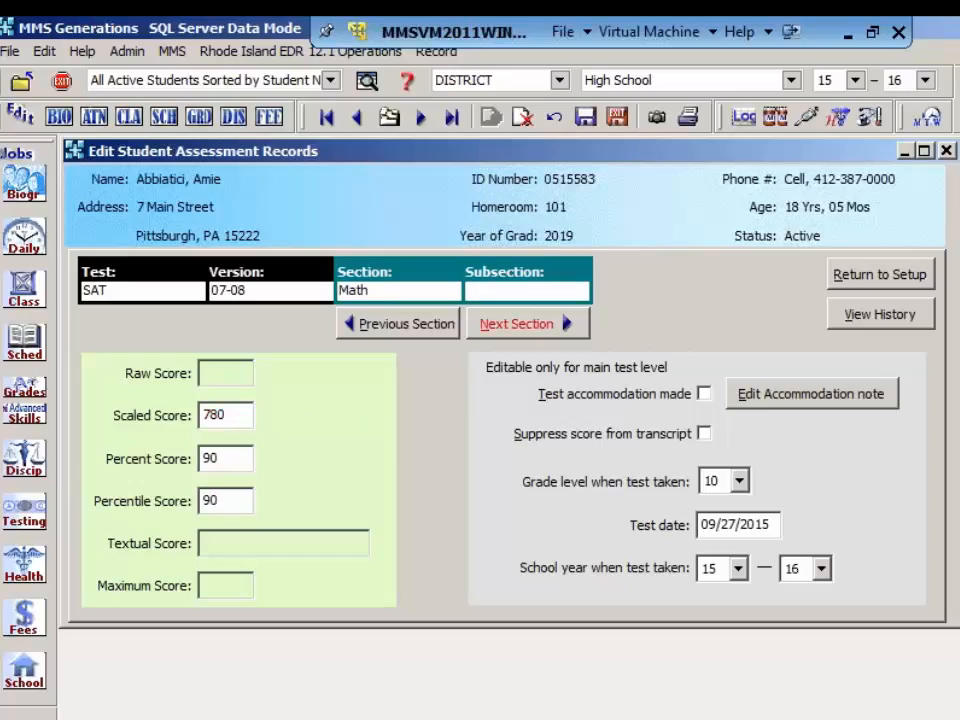
click(516, 325)
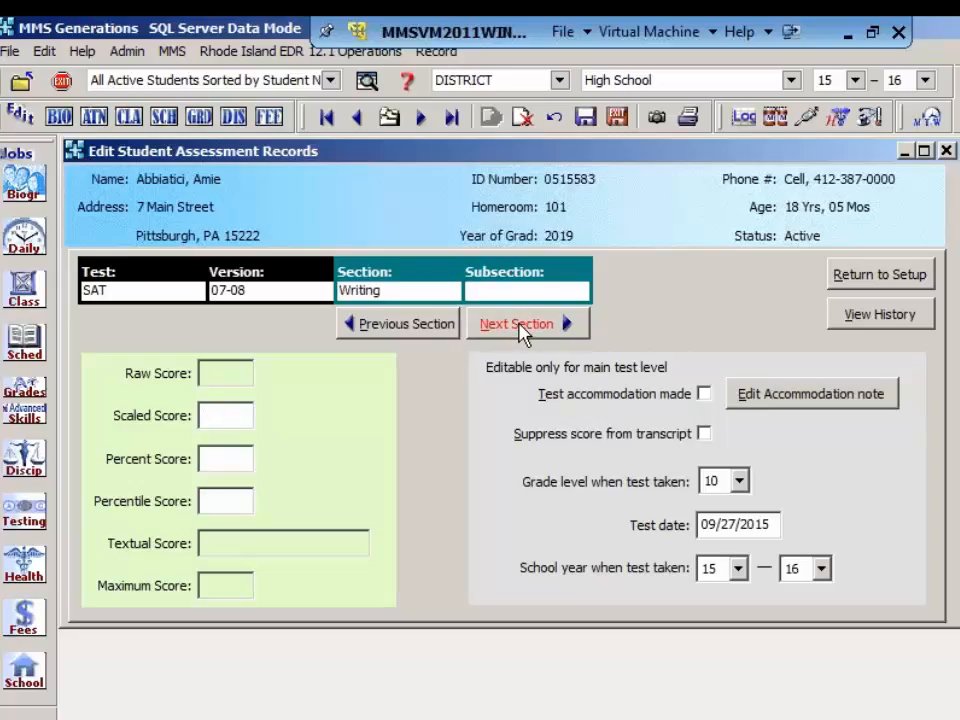
click(880, 275)
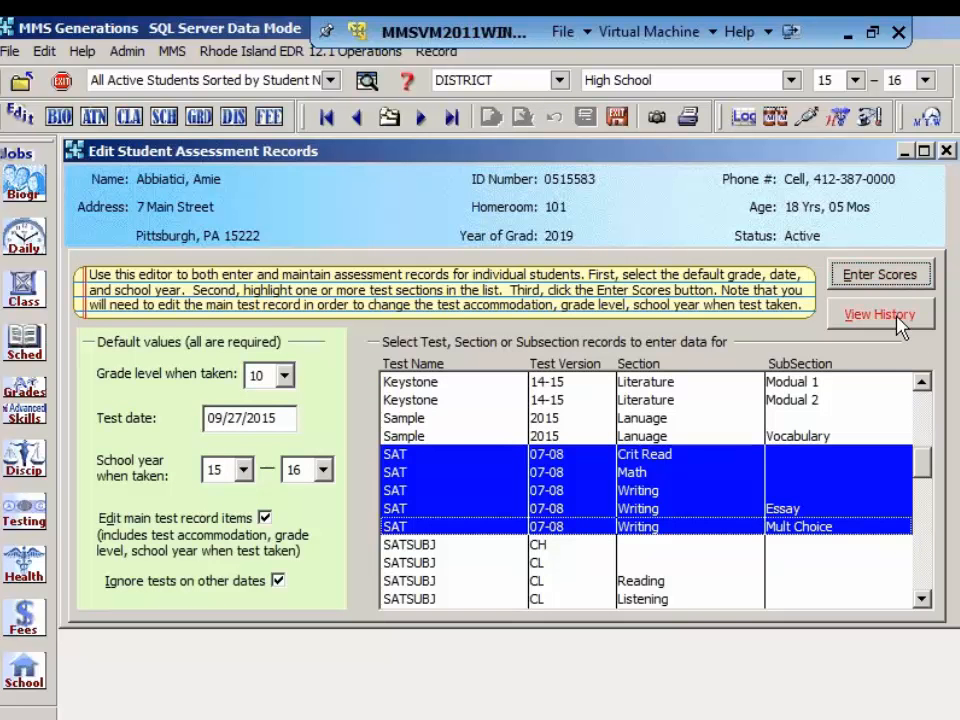
Step: Review the student's test history for the 09/27/2015 SAT scores, toggle the date-span display on and off, and close the history
click(897, 320)
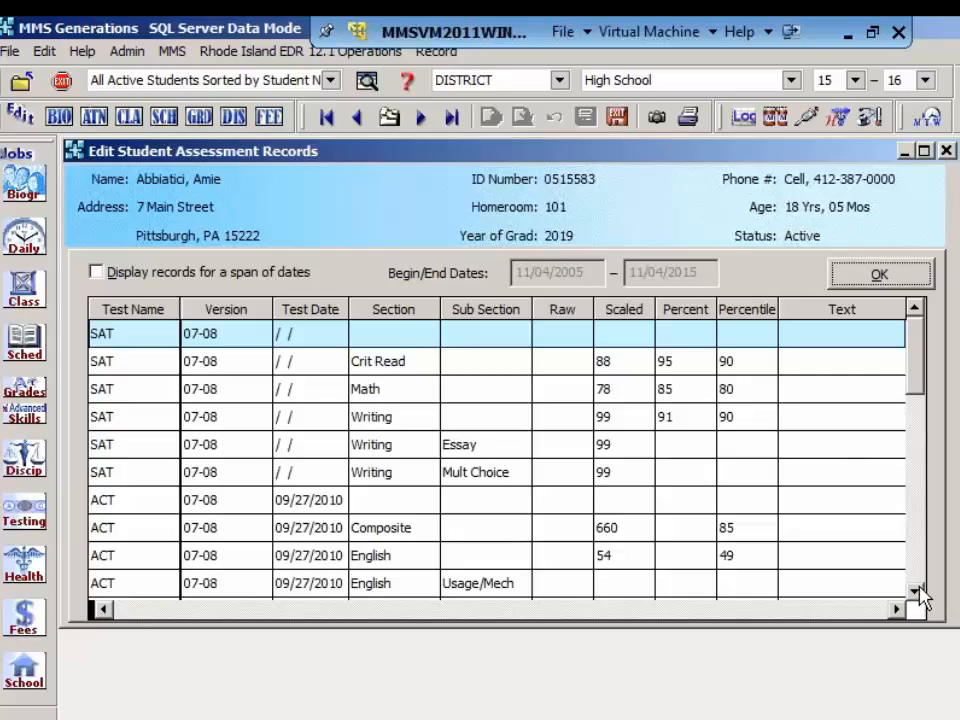
drag(917, 597, 917, 597)
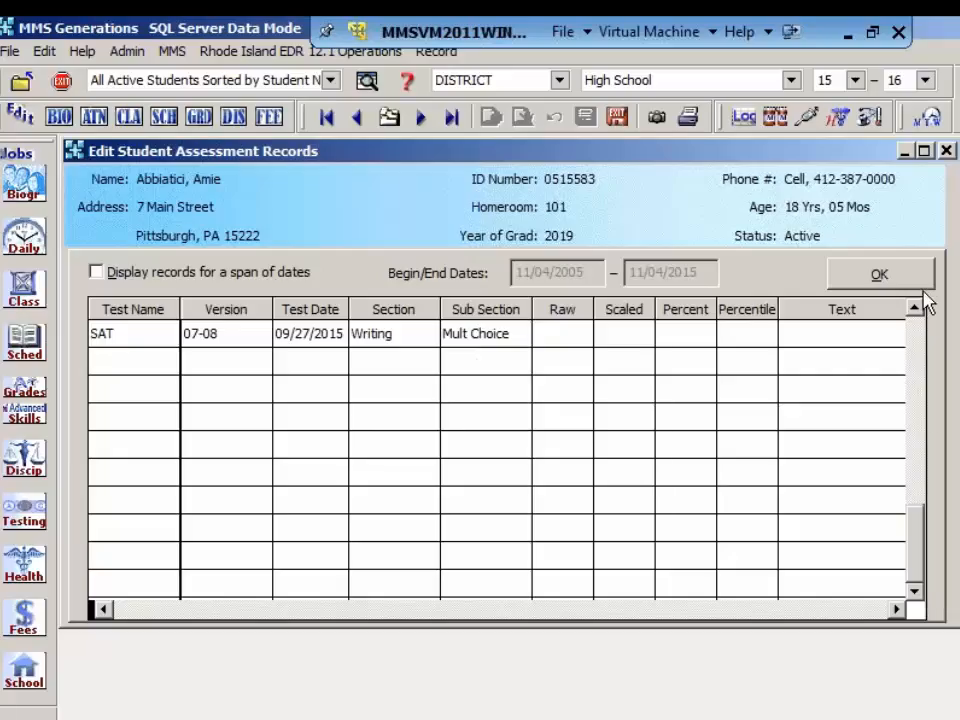
drag(917, 314, 917, 314)
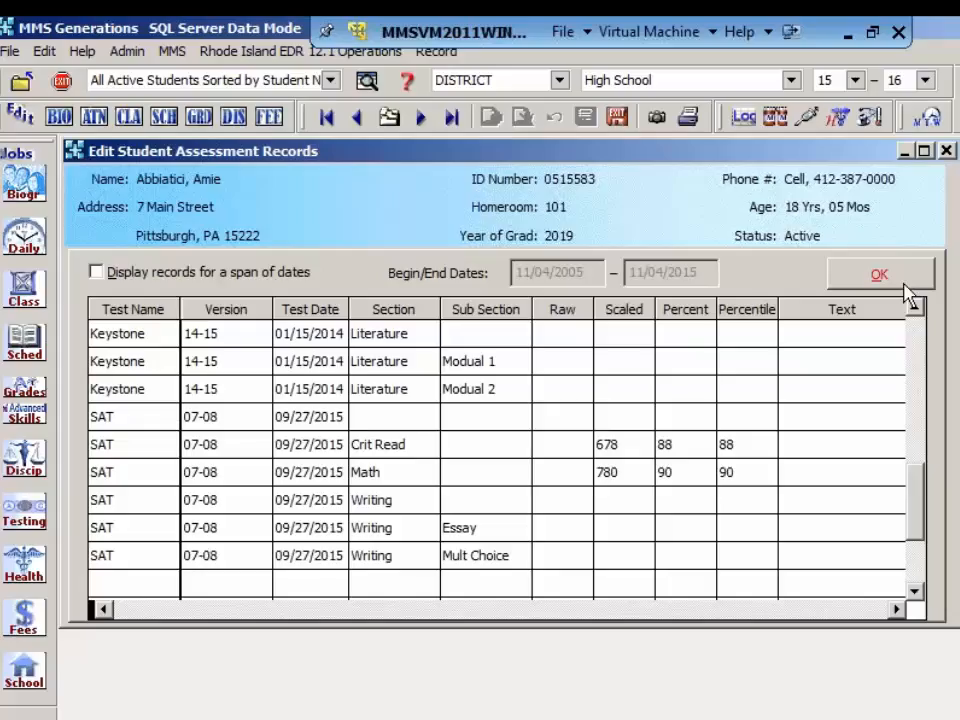
click(97, 274)
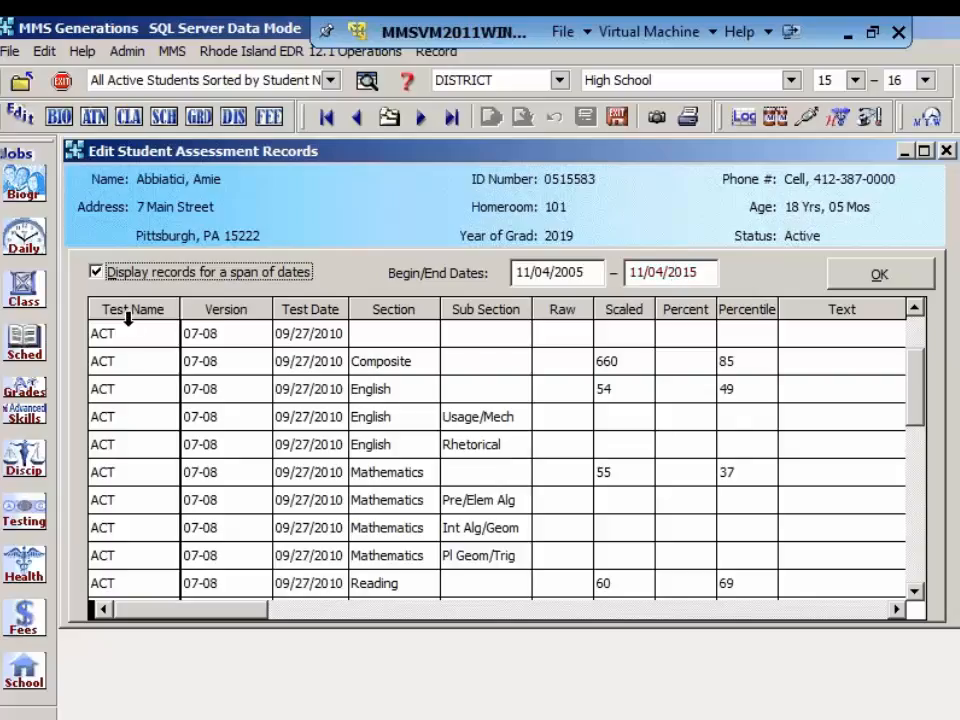
click(96, 272)
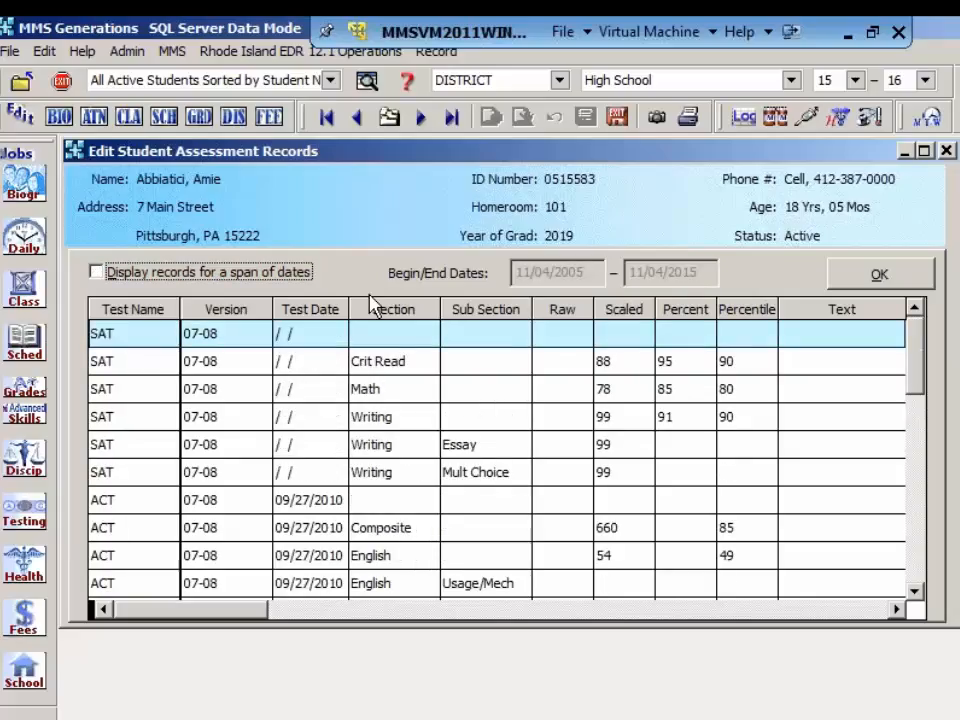
click(880, 282)
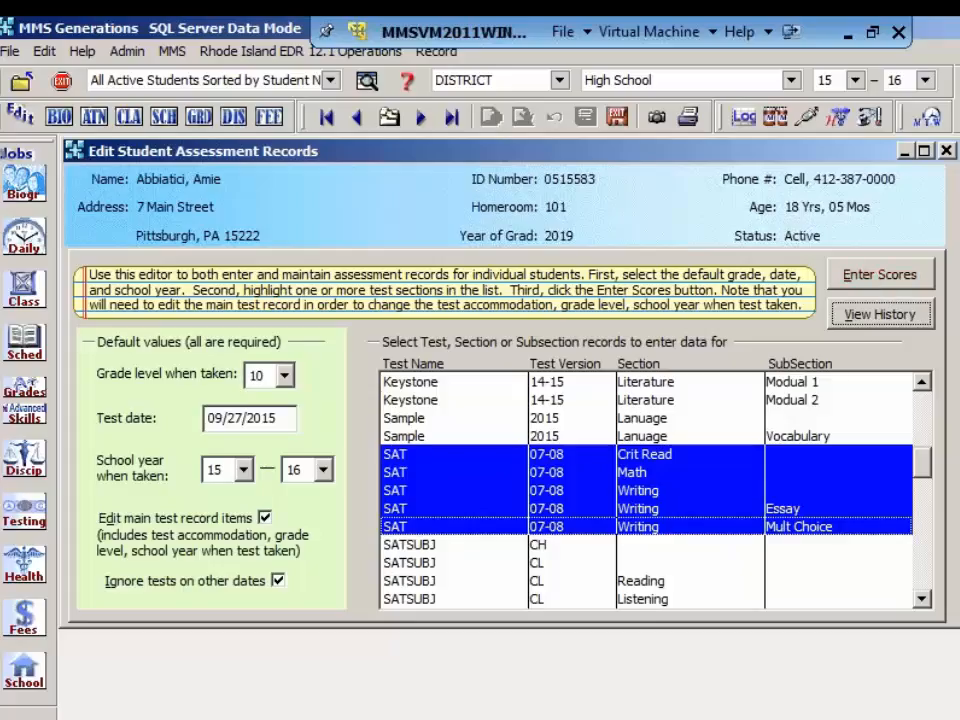
Step: Open the Student Test Record Listing report and select all tests, sections and subsections to include
click(688, 118)
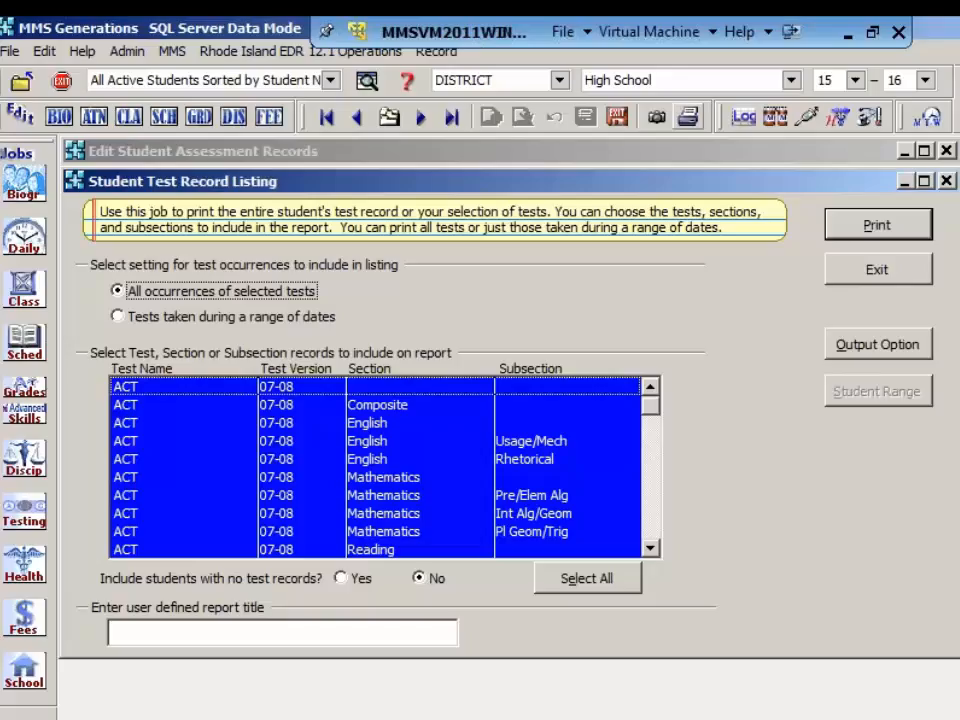
click(369, 424)
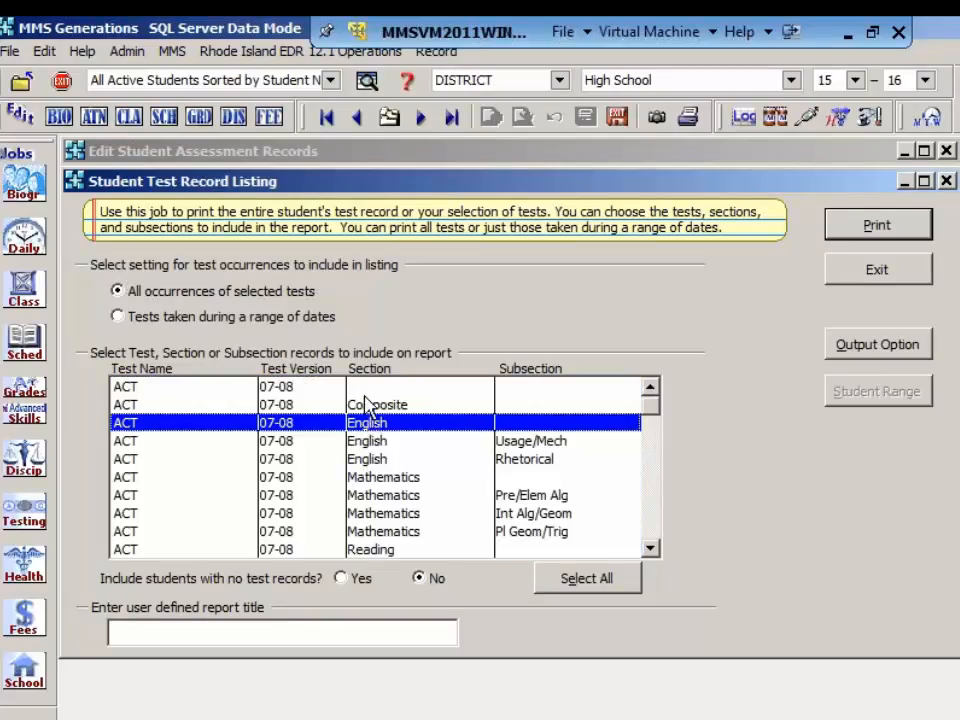
click(368, 405)
click(369, 423)
click(366, 444)
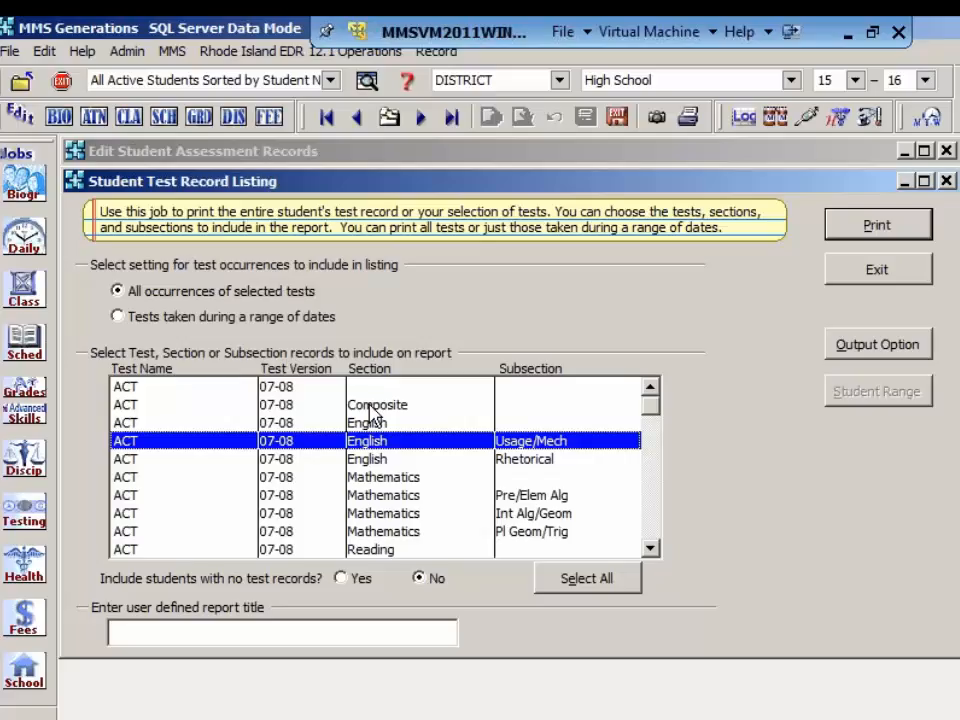
click(590, 580)
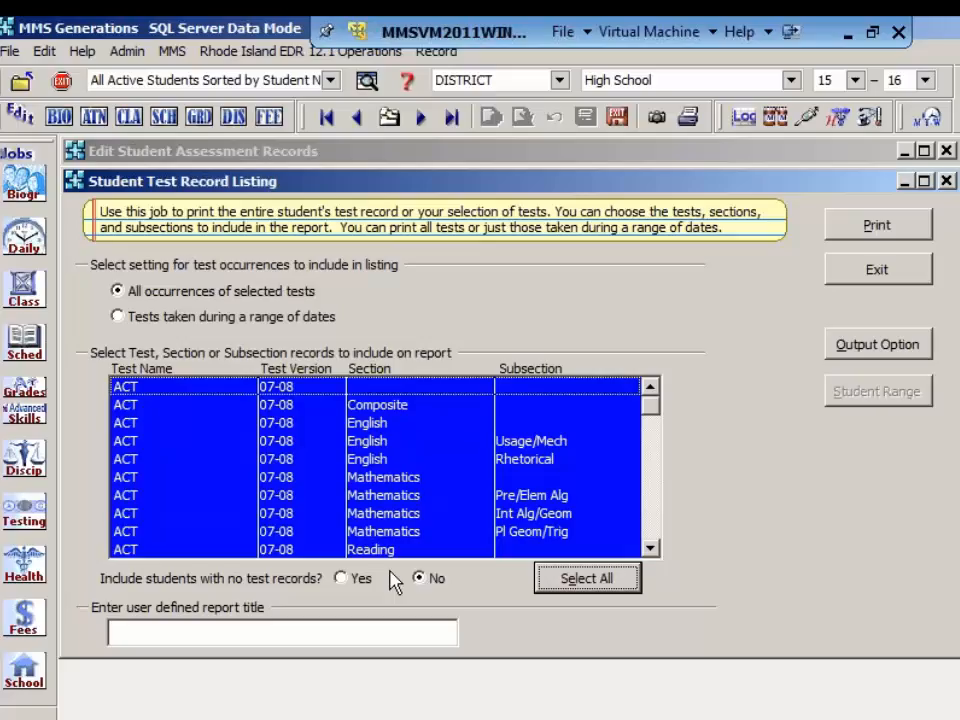
Step: Include students with no test records, generate the listing's print preview, and look through its first two pages
click(341, 580)
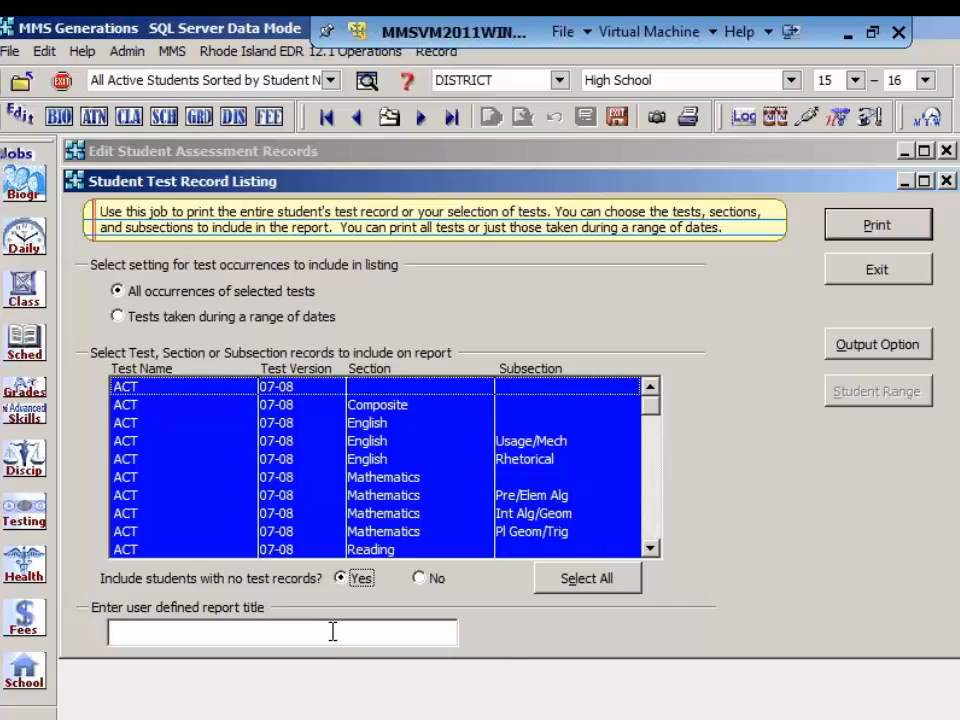
click(876, 228)
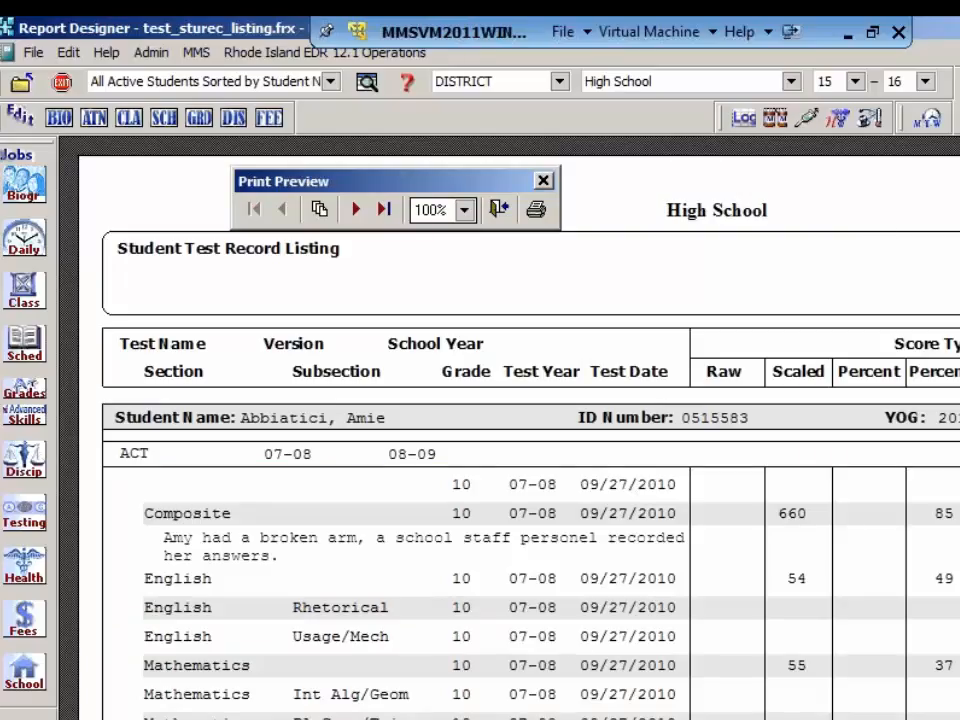
scroll(500, 430, down, 2)
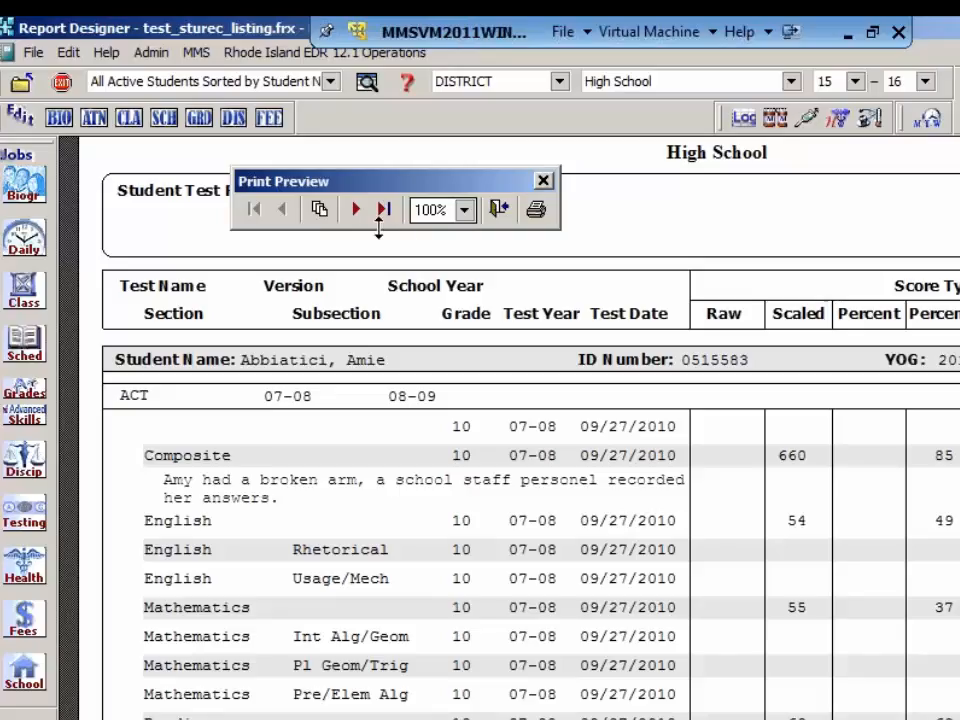
click(355, 209)
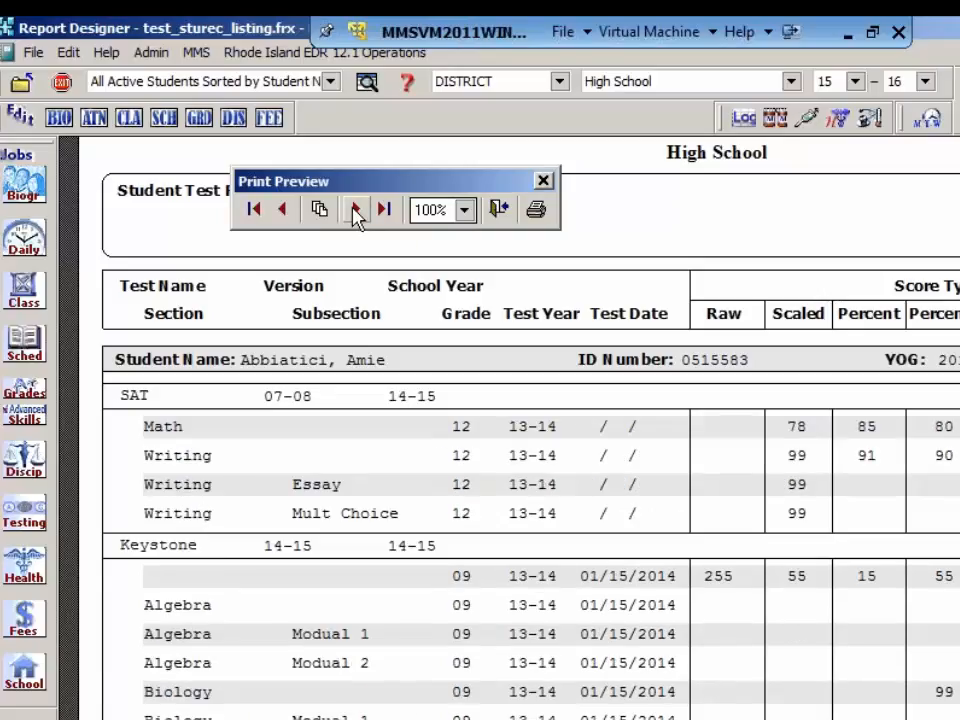
Step: View the last page of the test record listing preview, close the preview, and exit the report setup
click(355, 210)
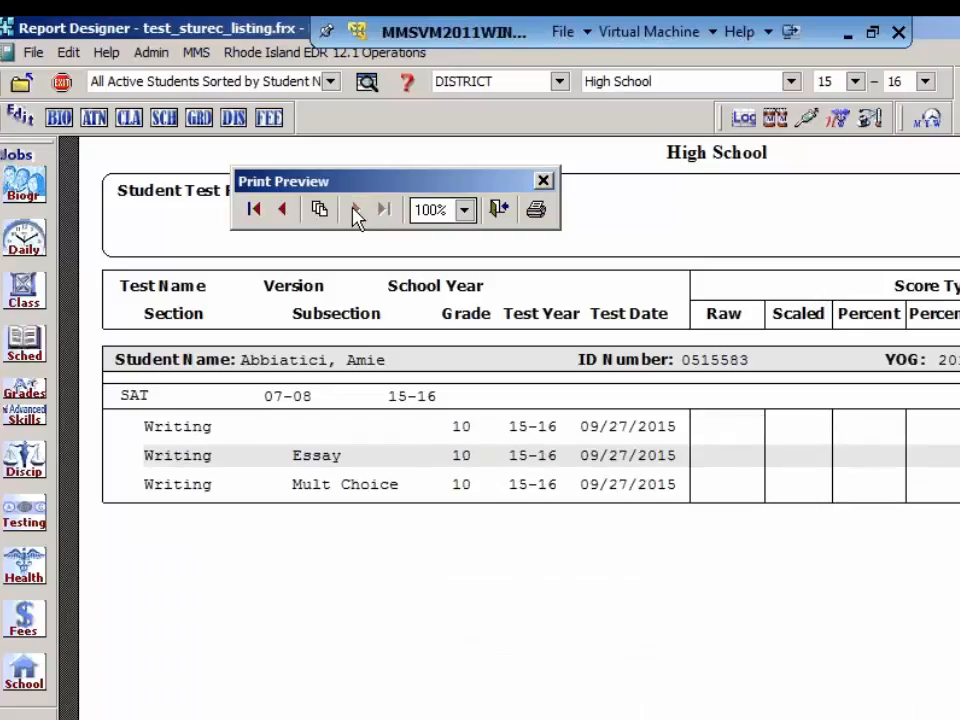
click(497, 212)
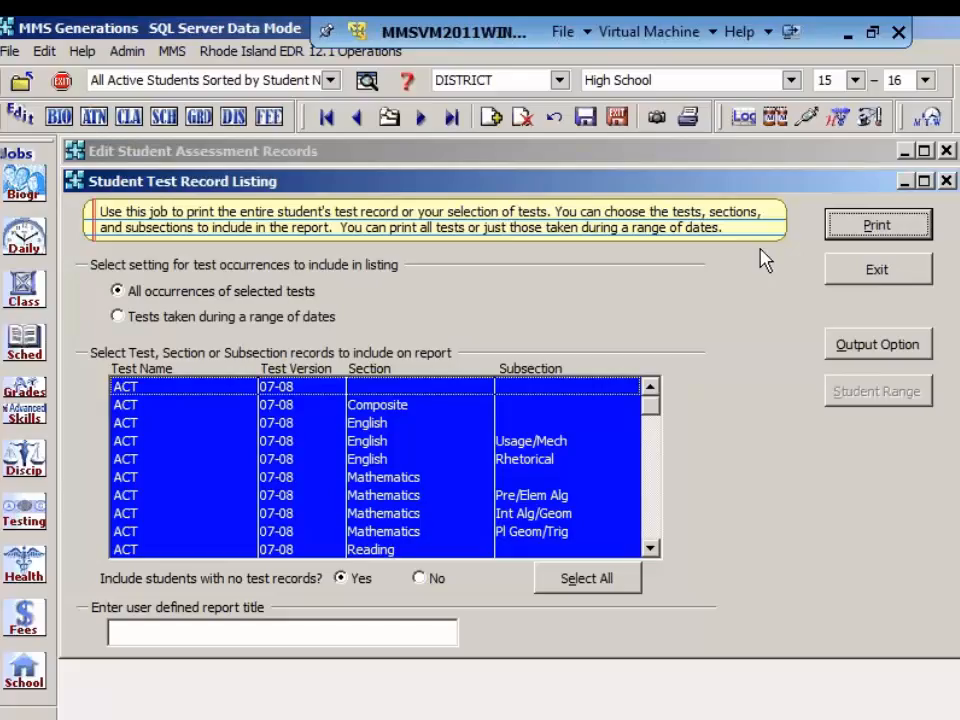
click(872, 282)
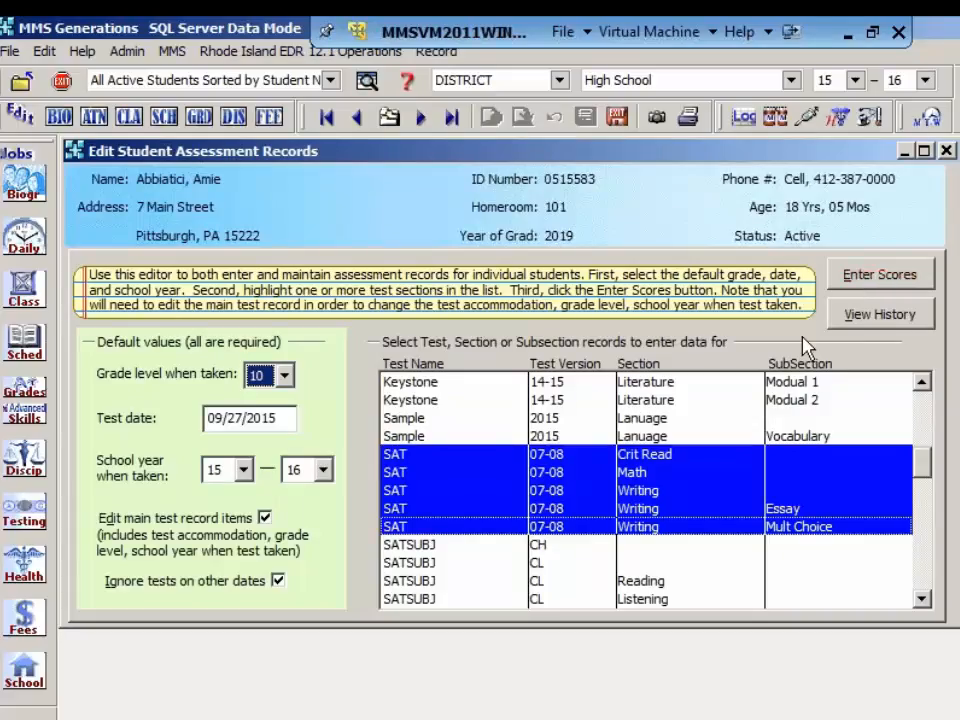
Step: Select the ACT 07-08 Composite section in place of the SAT sections and open its score entry
click(922, 390)
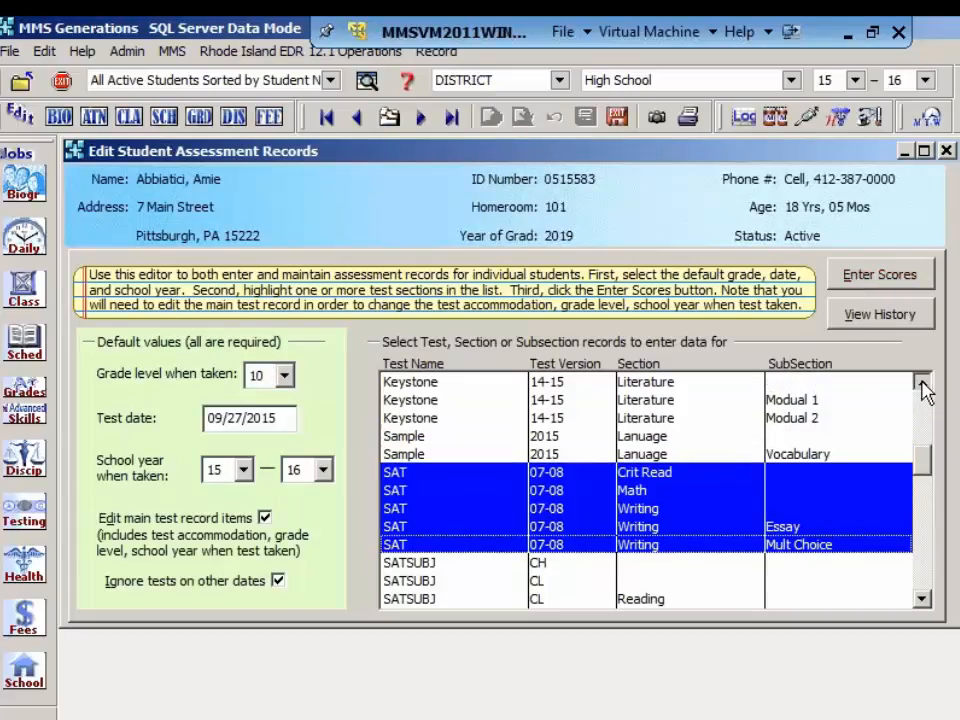
click(922, 390)
click(922, 390)
click(922, 390)
click(922, 388)
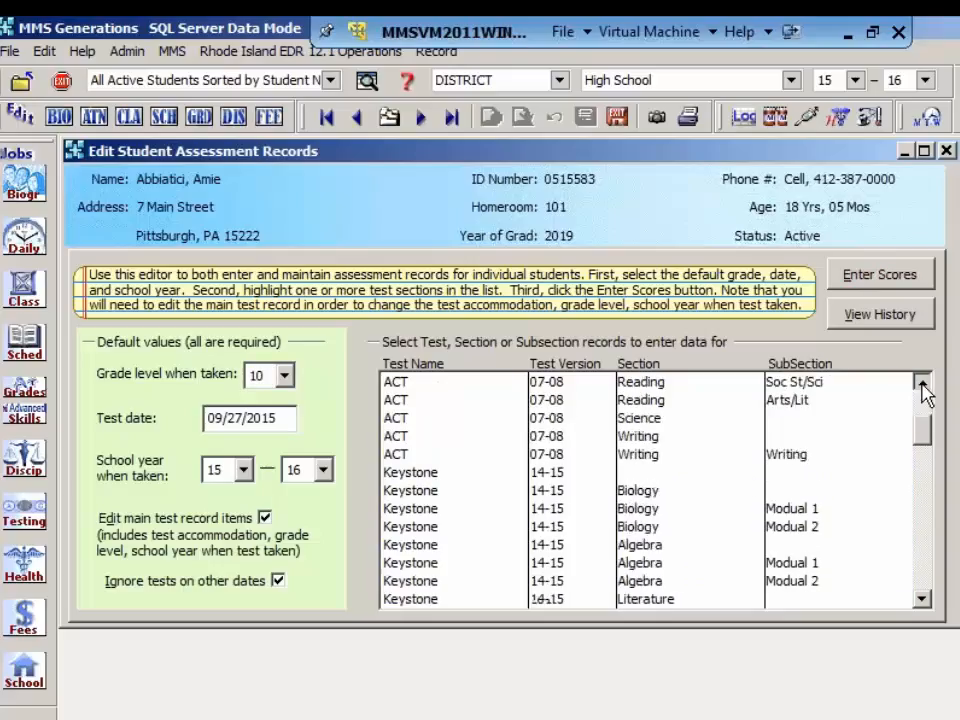
click(922, 388)
click(922, 388)
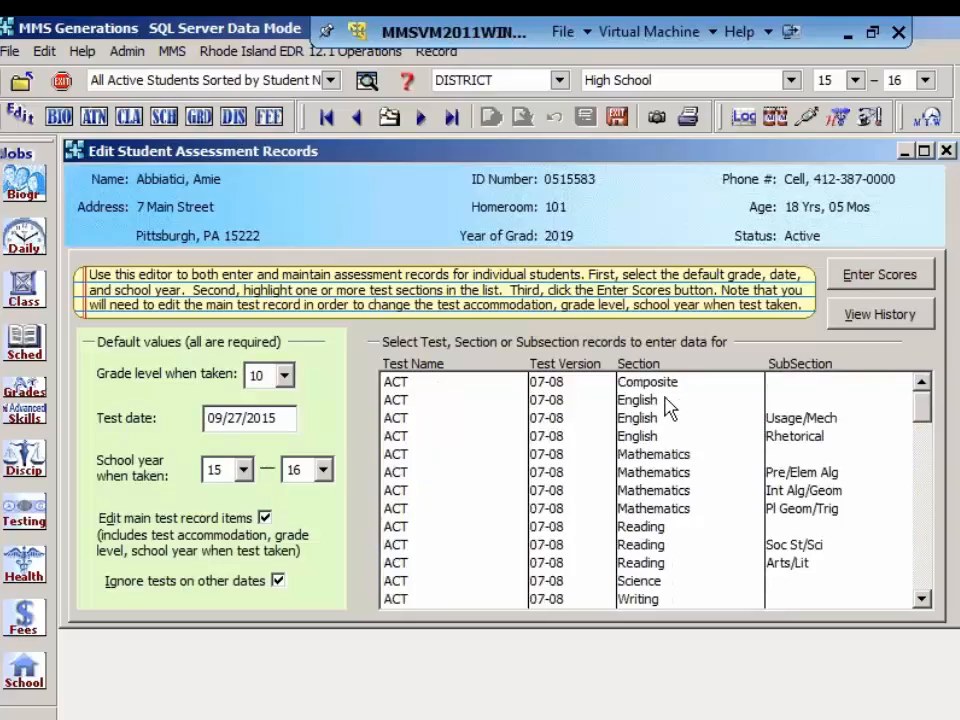
click(548, 386)
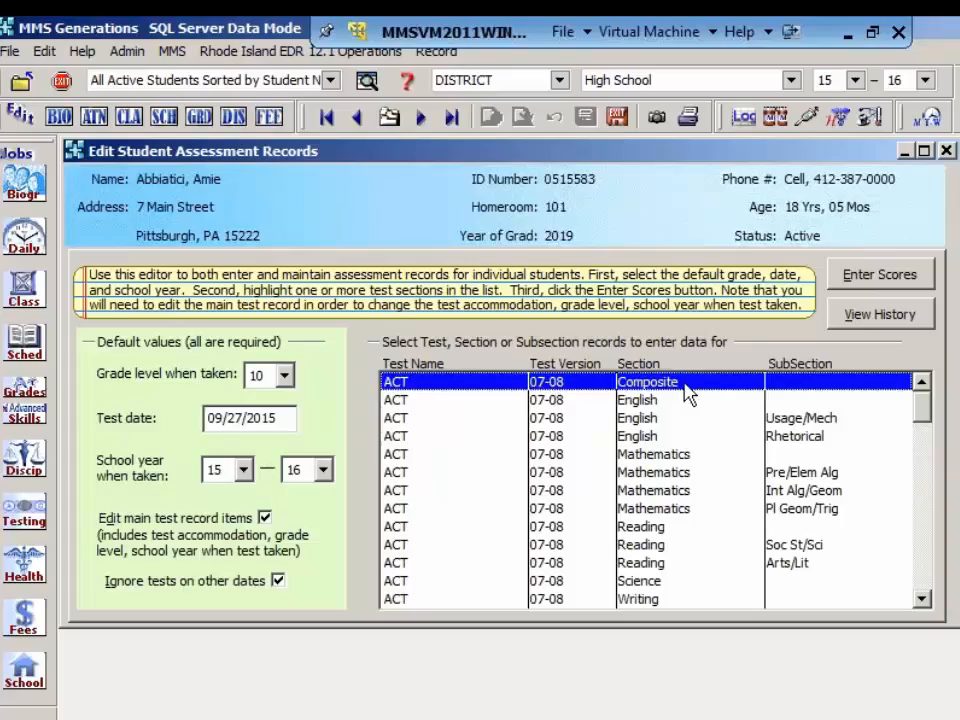
click(911, 277)
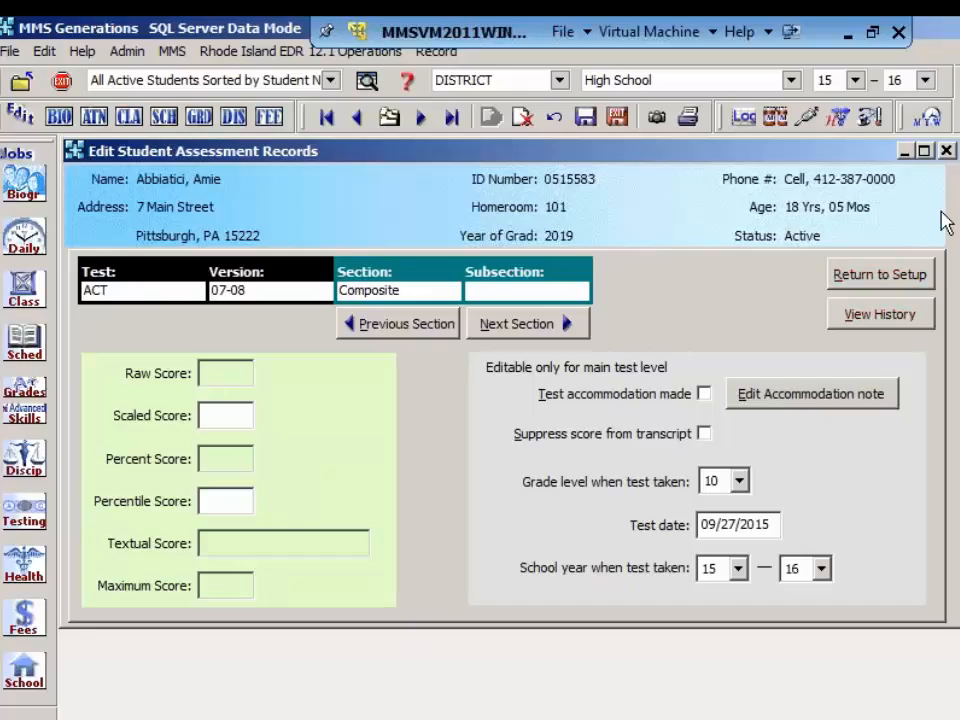
Step: Check the student's test history for existing ACT records, close the history, and return to the score entry setup
click(878, 316)
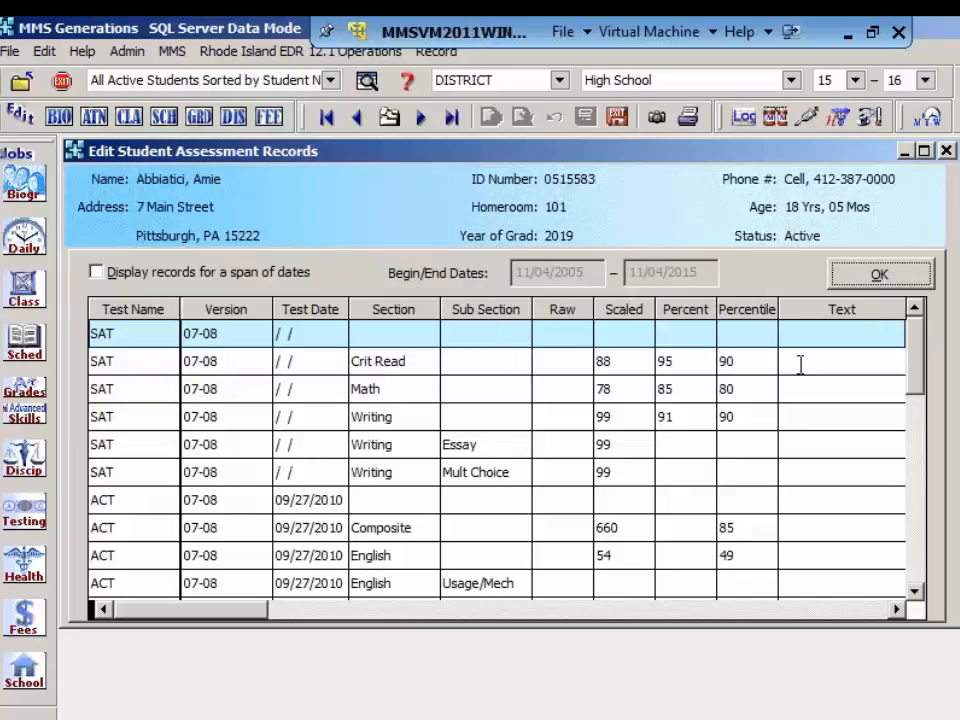
click(890, 281)
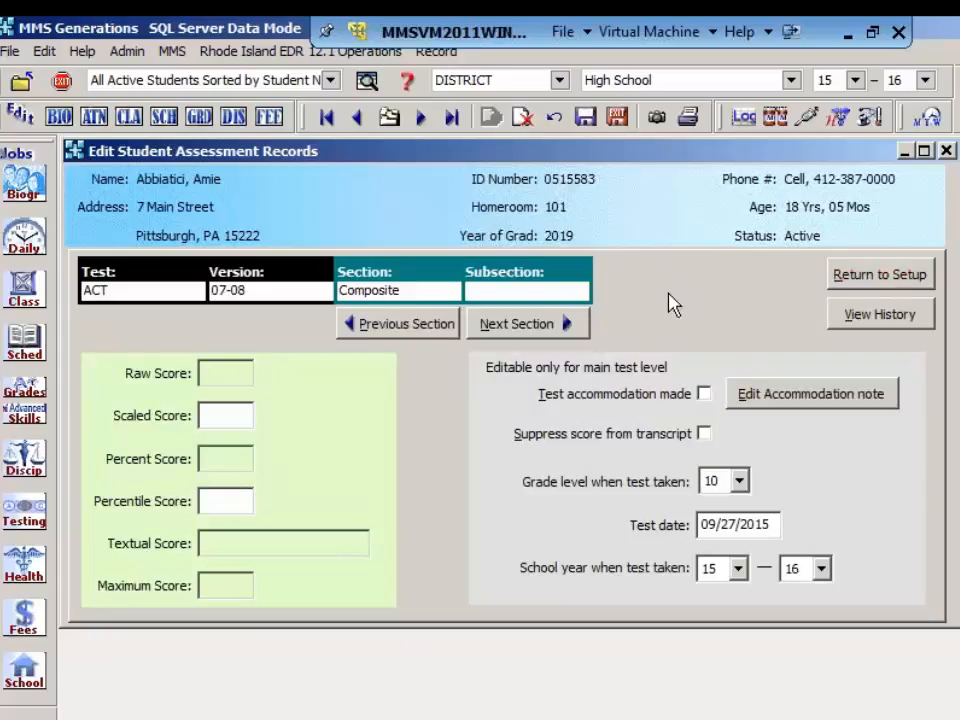
click(864, 285)
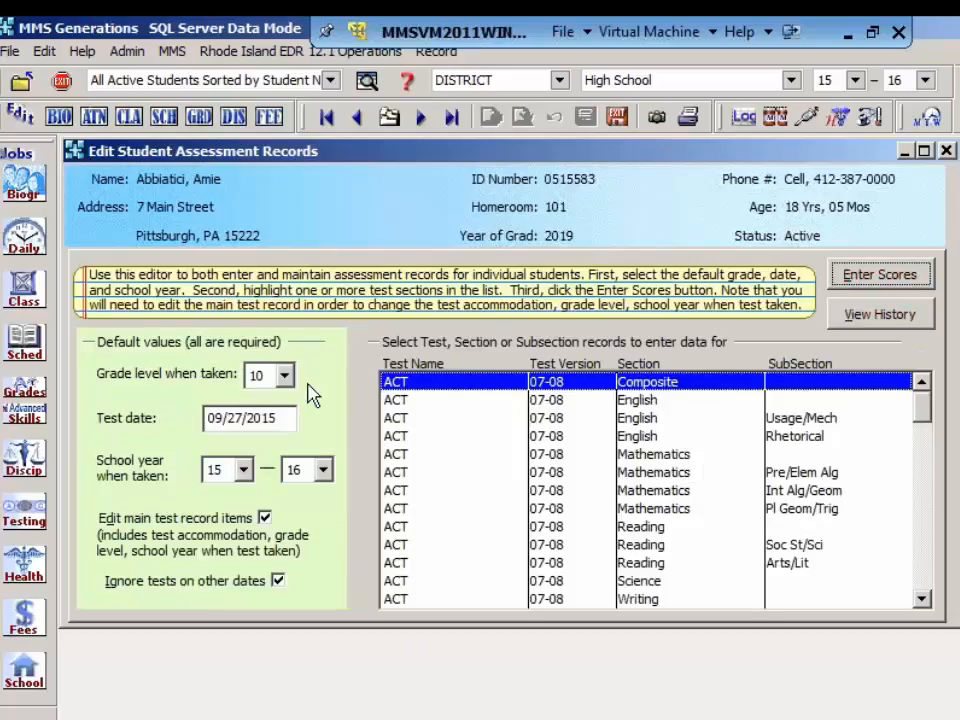
Step: Clear the default test date, set the school year when taken to 07-08, and try to open score entry without a date
click(286, 418)
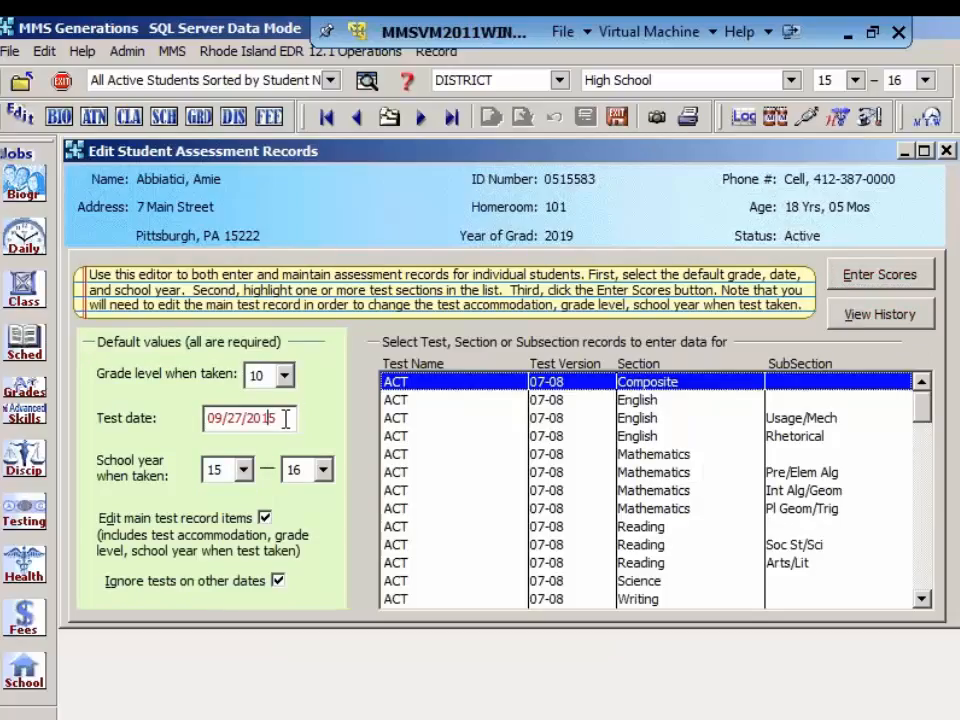
key(BackSpace)
key(BackSpace)
key(BackSpace)
key(BackSpace)
key(BackSpace)
key(BackSpace)
key(BackSpace)
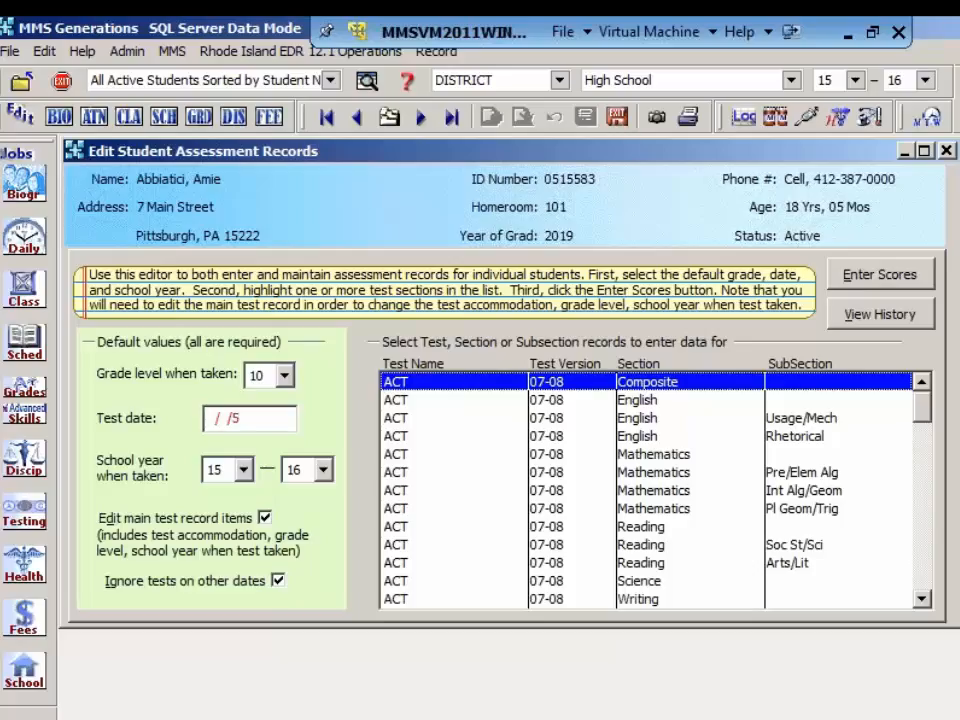
key(BackSpace)
click(243, 470)
scroll(247, 501, up, 3)
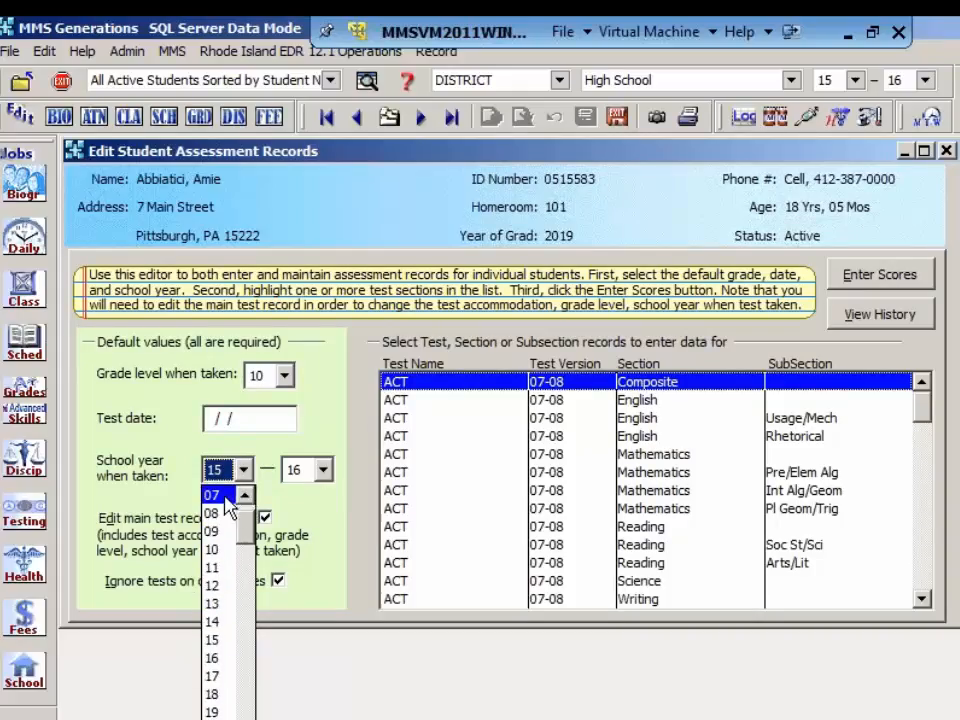
click(225, 496)
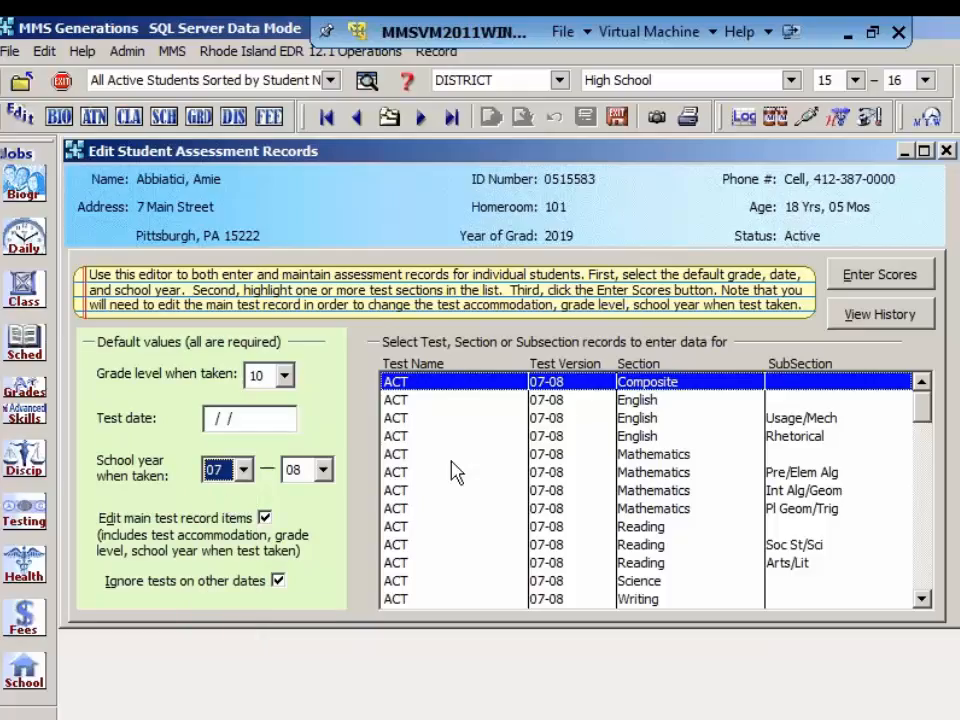
click(862, 285)
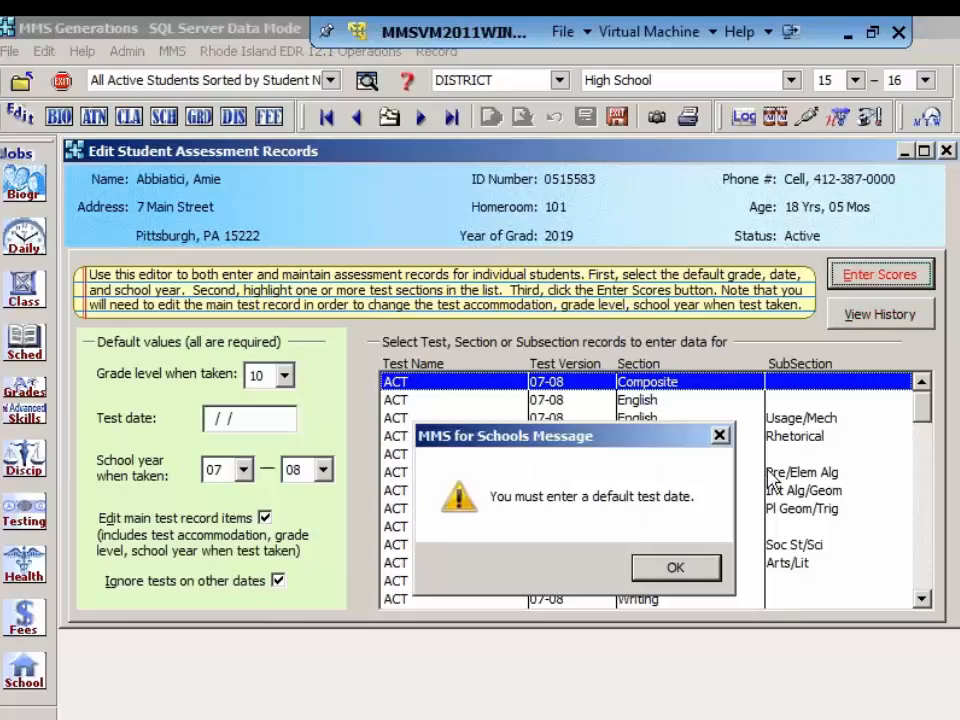
click(701, 572)
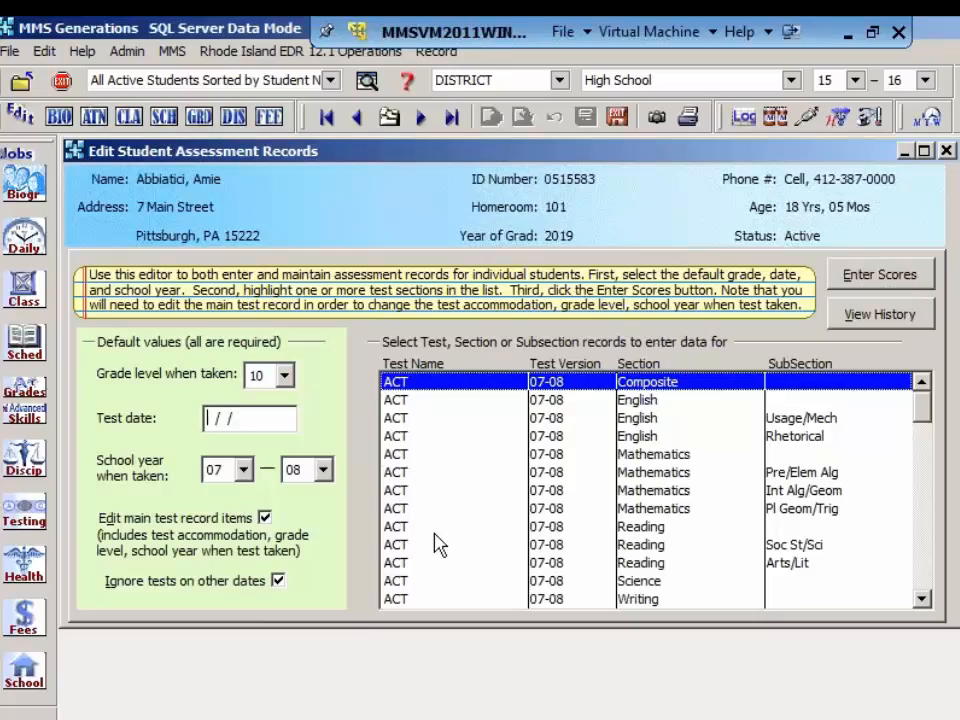
Step: Set the test date to 01/01/2007, stop ignoring tests on other dates, and open the existing ACT records for 09/27/2010
text(01/01/2007)
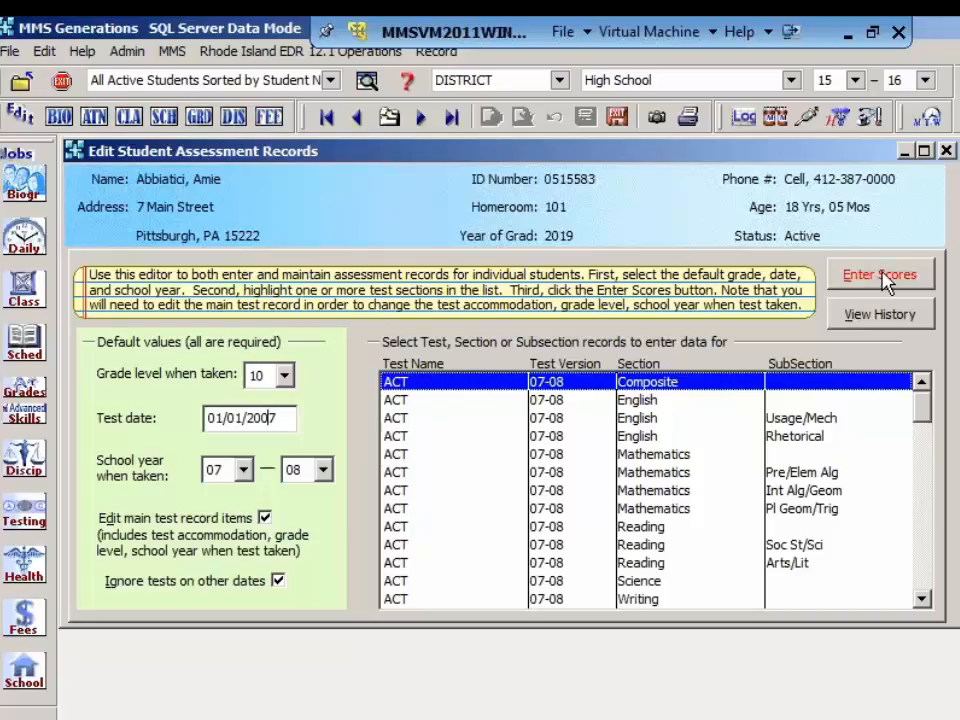
click(279, 581)
click(882, 278)
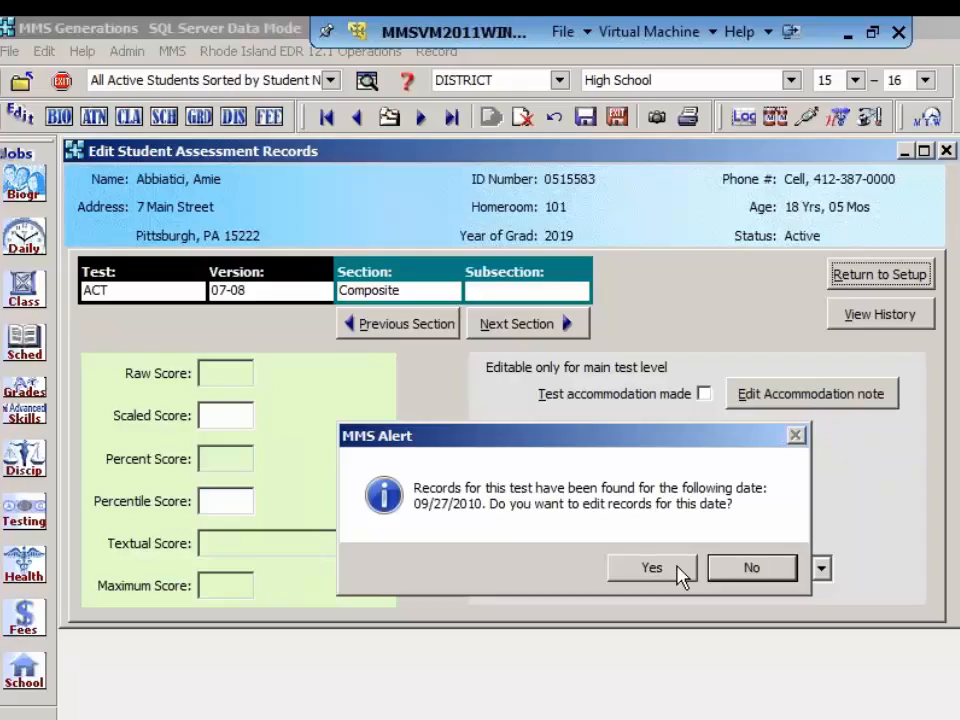
click(678, 574)
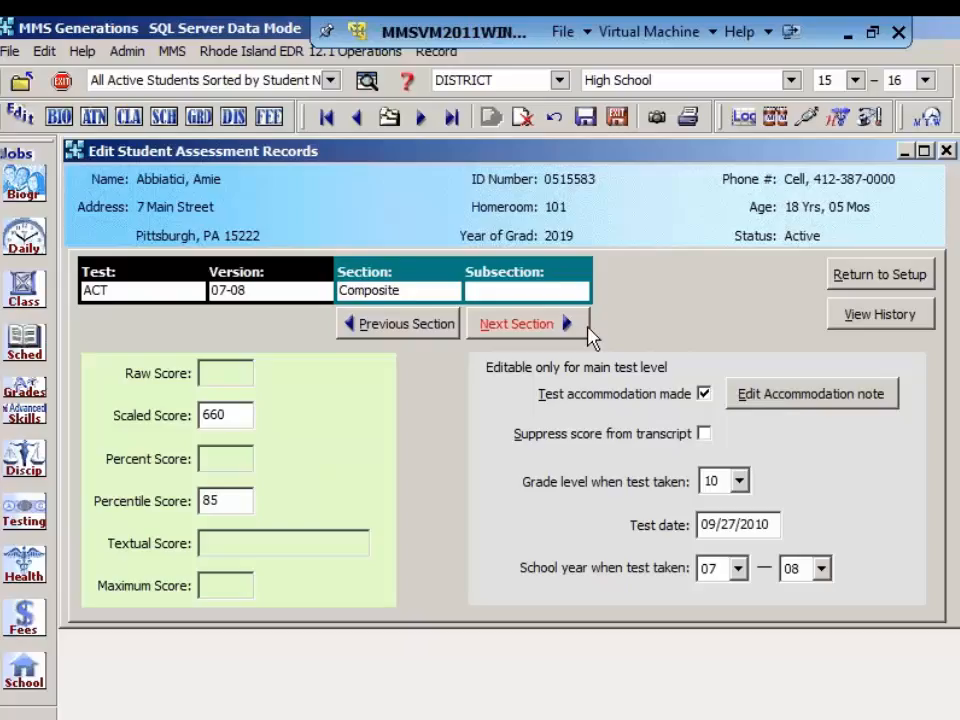
Step: Request deletion of all ACT 07-08 test records for 09/27/2010 and decline the confirmation
click(522, 118)
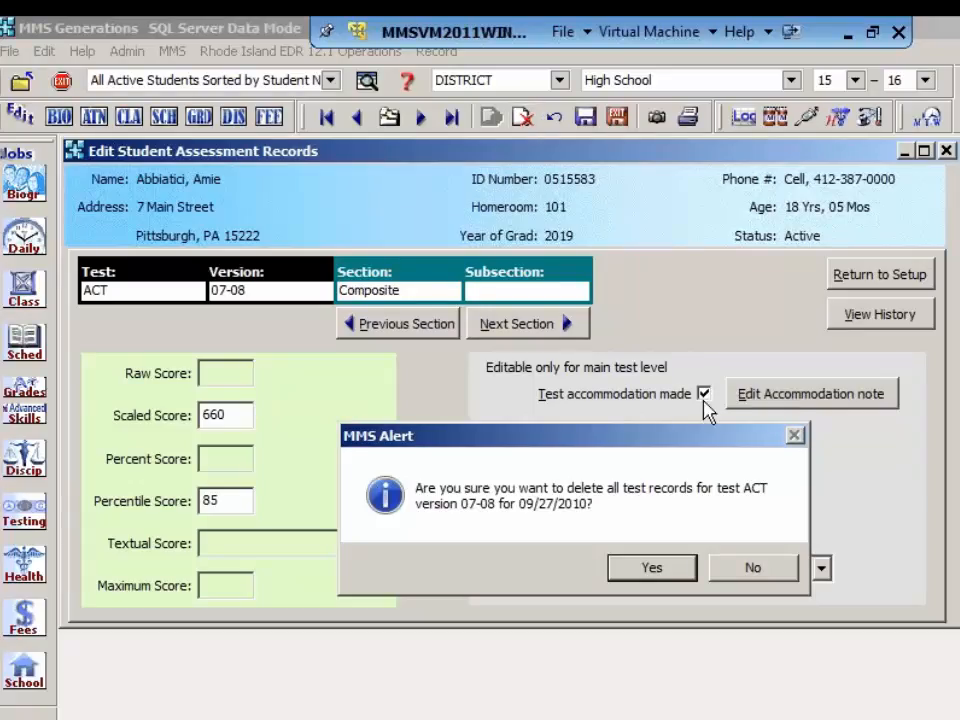
click(753, 568)
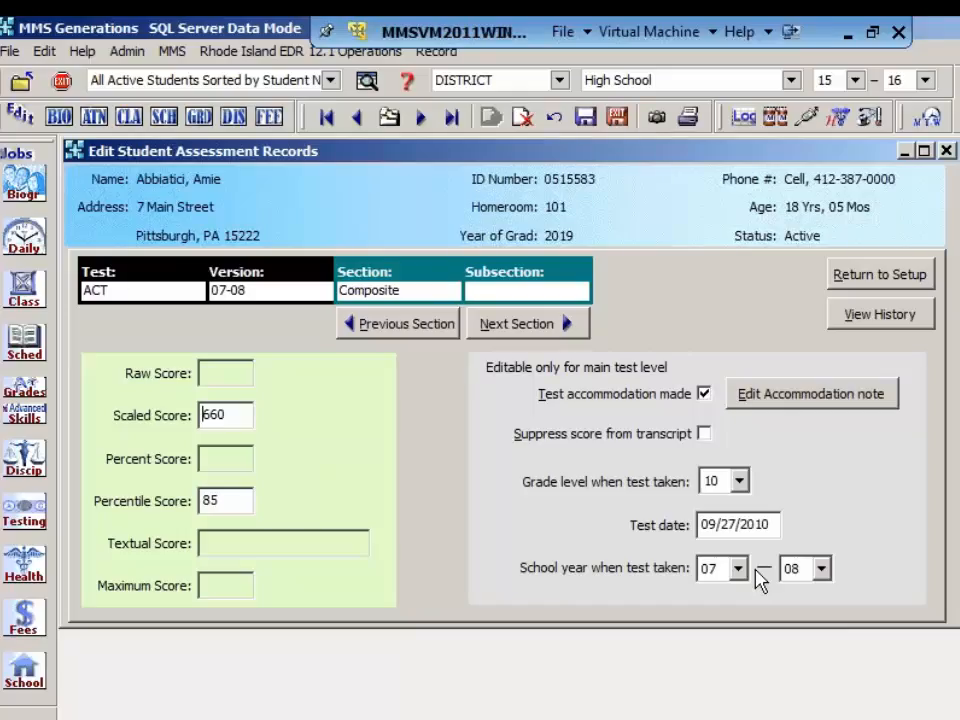
Step: Clear the ACT Composite scaled score, return to setup, and save and exit the student assessment editor
key(BackSpace)
key(BackSpace)
key(BackSpace)
click(908, 282)
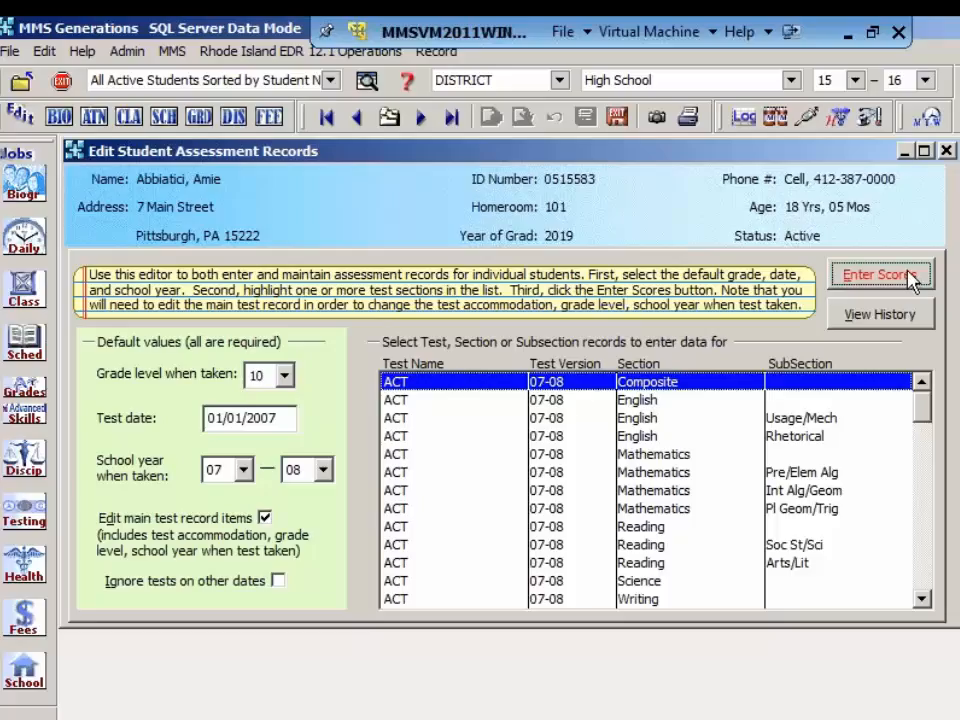
click(618, 118)
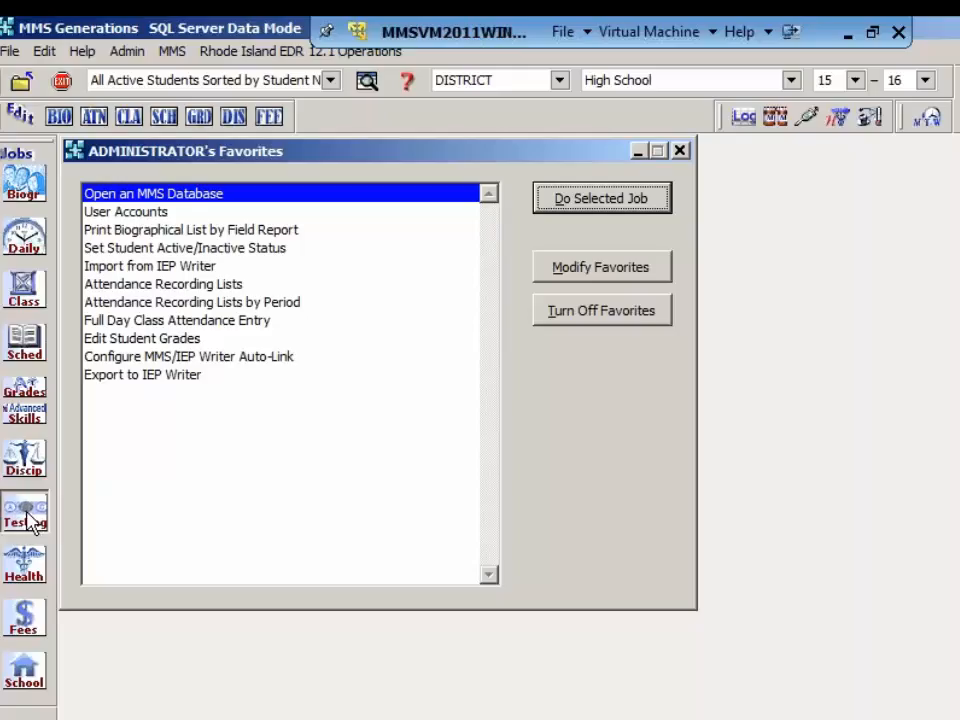
Step: Try to load new assessment import definitions through the testing operations
click(30, 518)
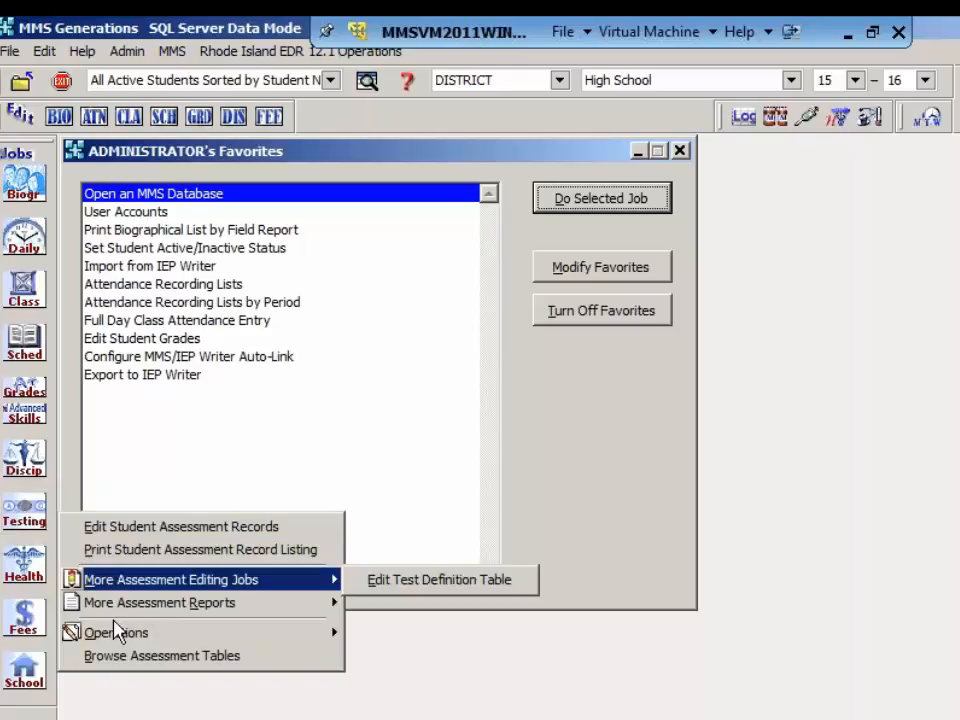
mouse_move(84, 633)
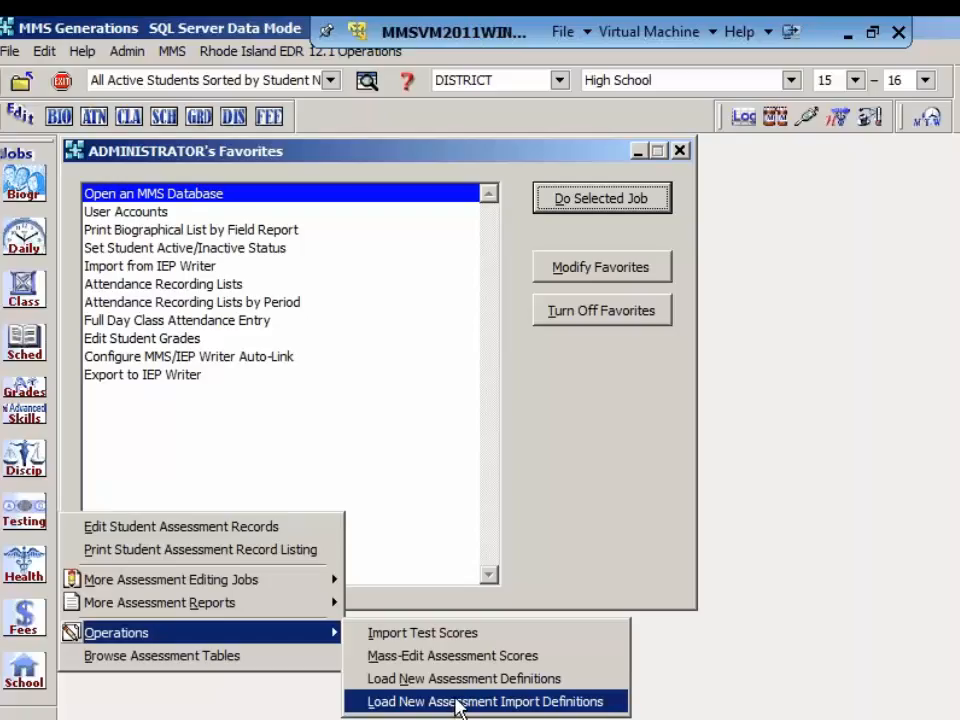
click(453, 702)
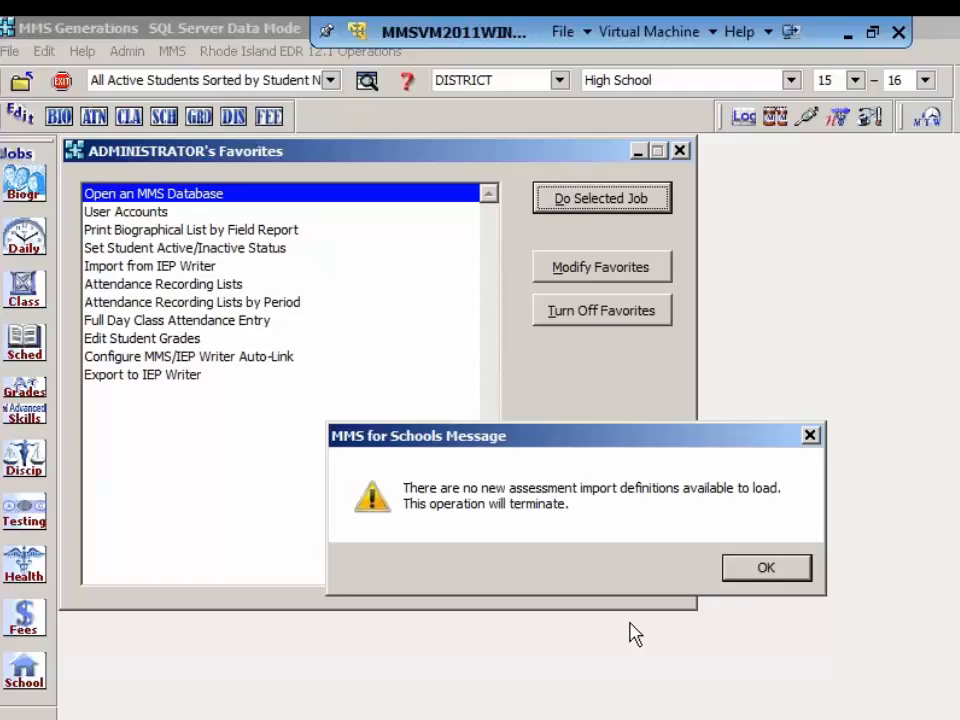
Step: Delete the SAT_STD import rules from the test score import operation, confirm the deletion, and exit the operation
click(760, 567)
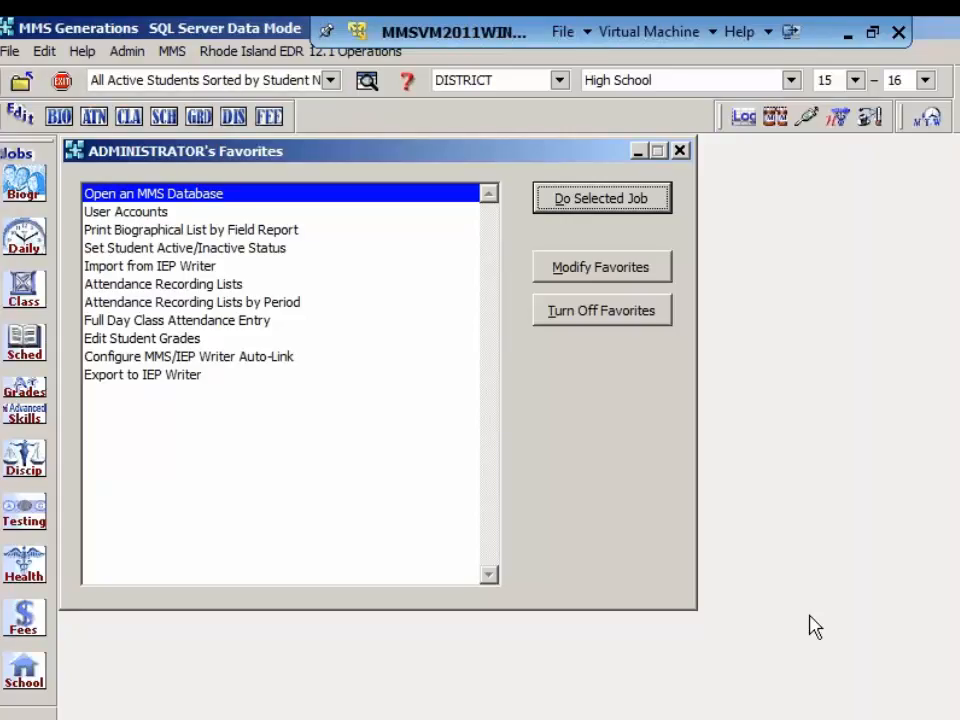
click(22, 518)
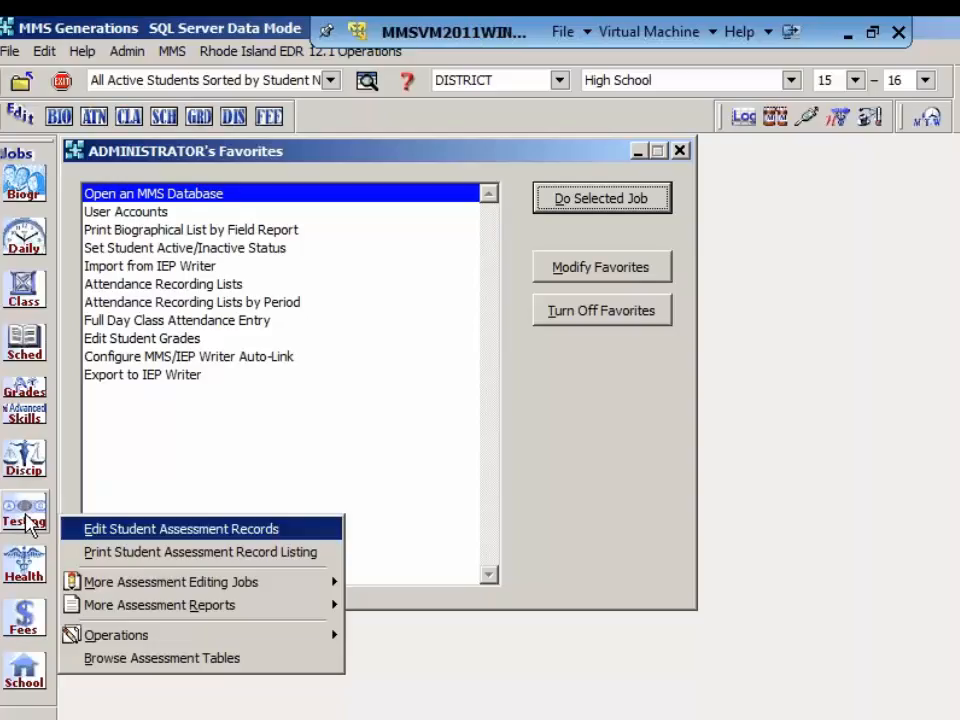
mouse_move(167, 648)
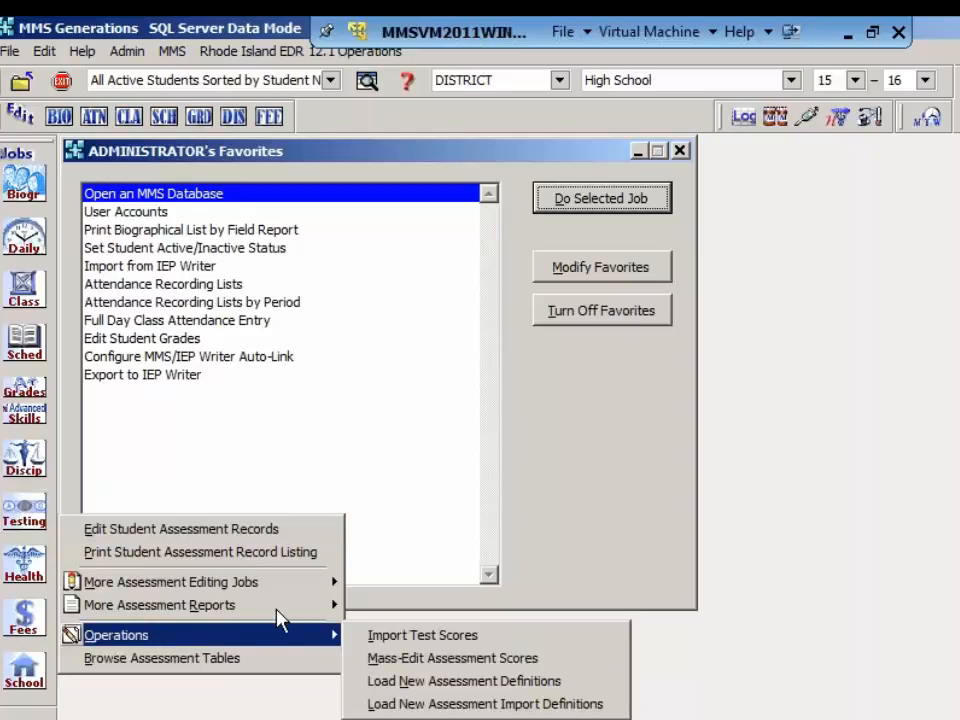
click(428, 640)
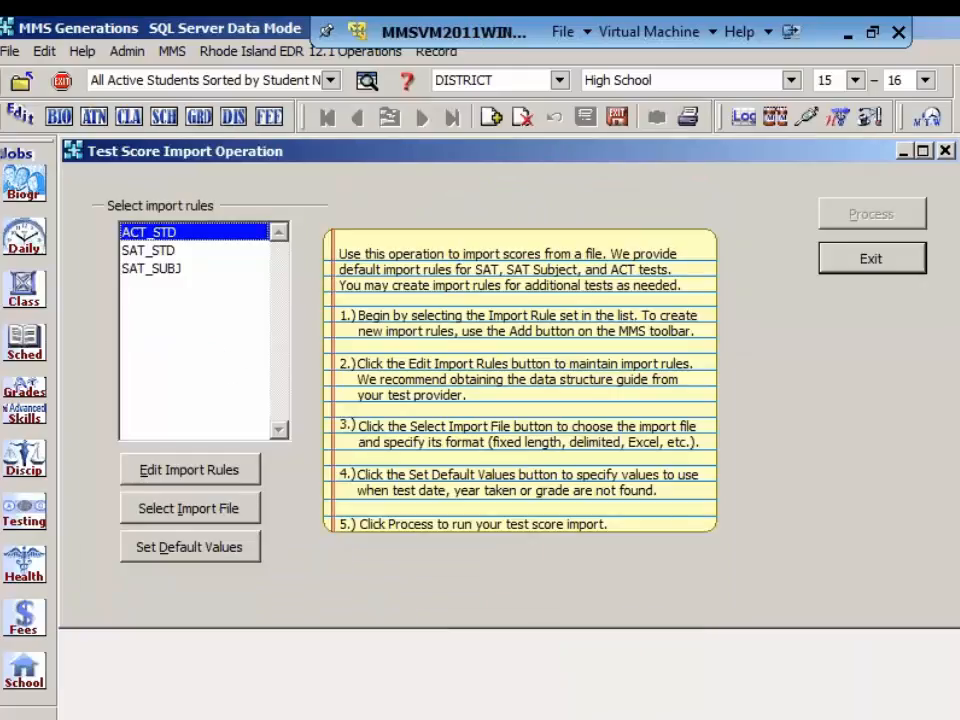
click(189, 252)
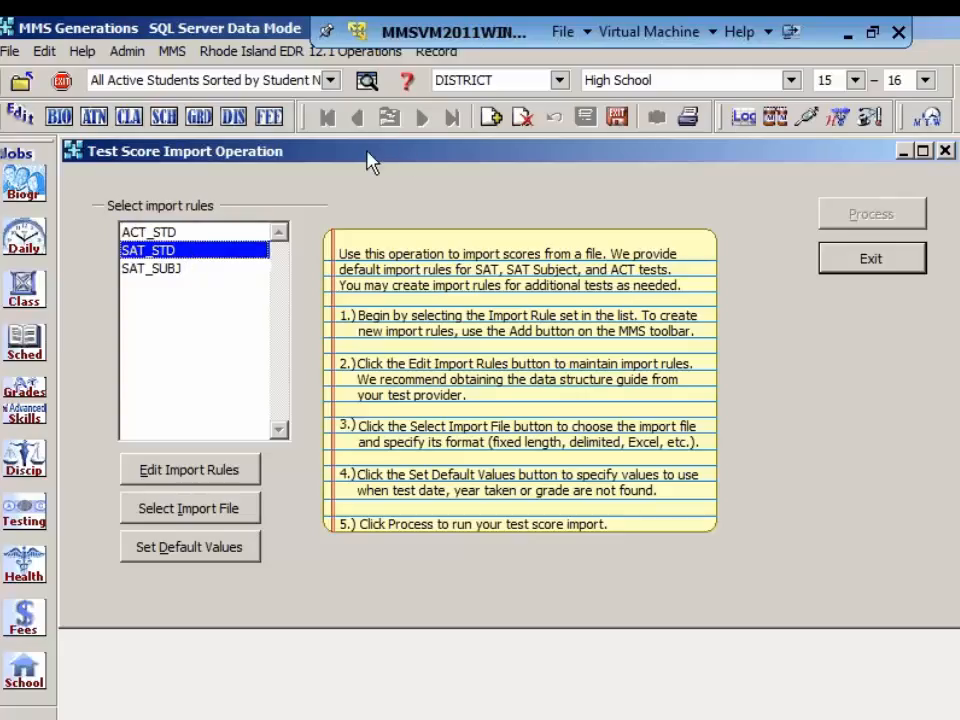
click(522, 117)
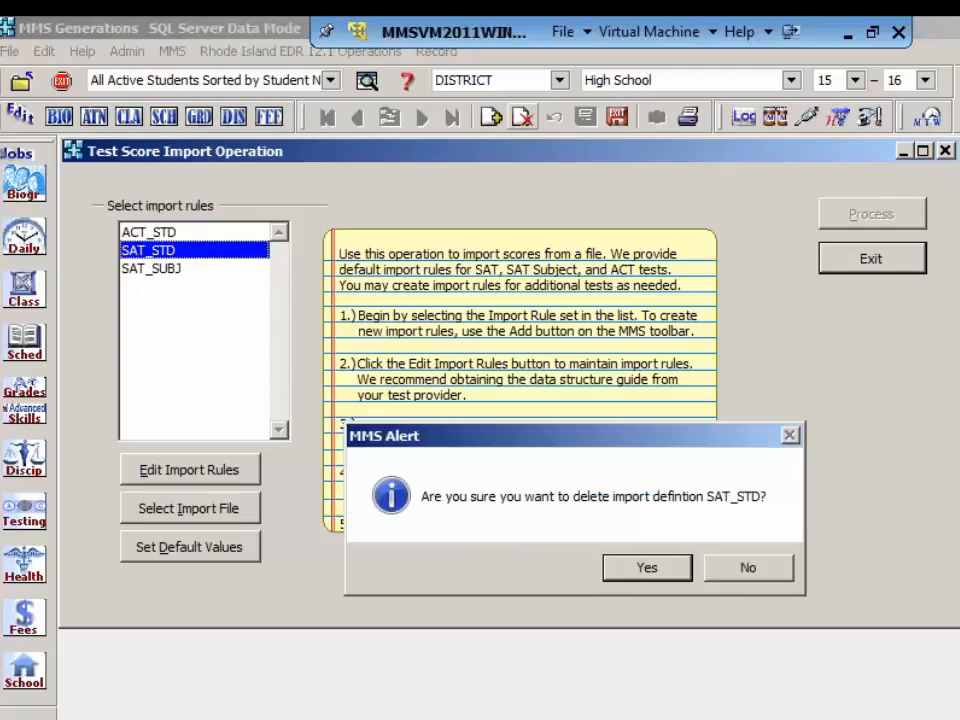
click(647, 572)
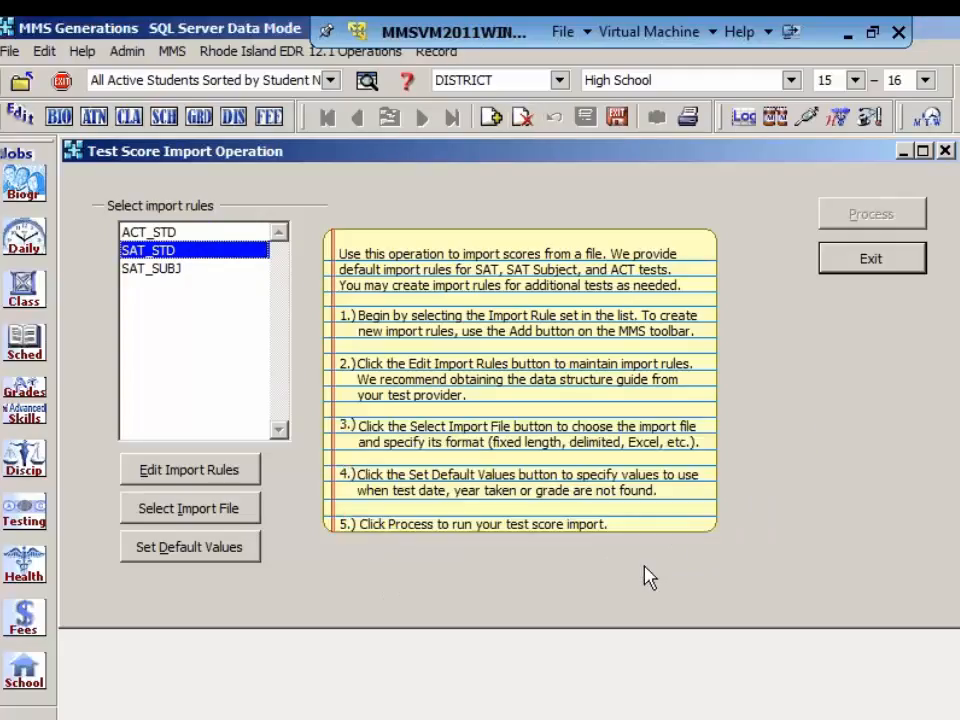
click(840, 262)
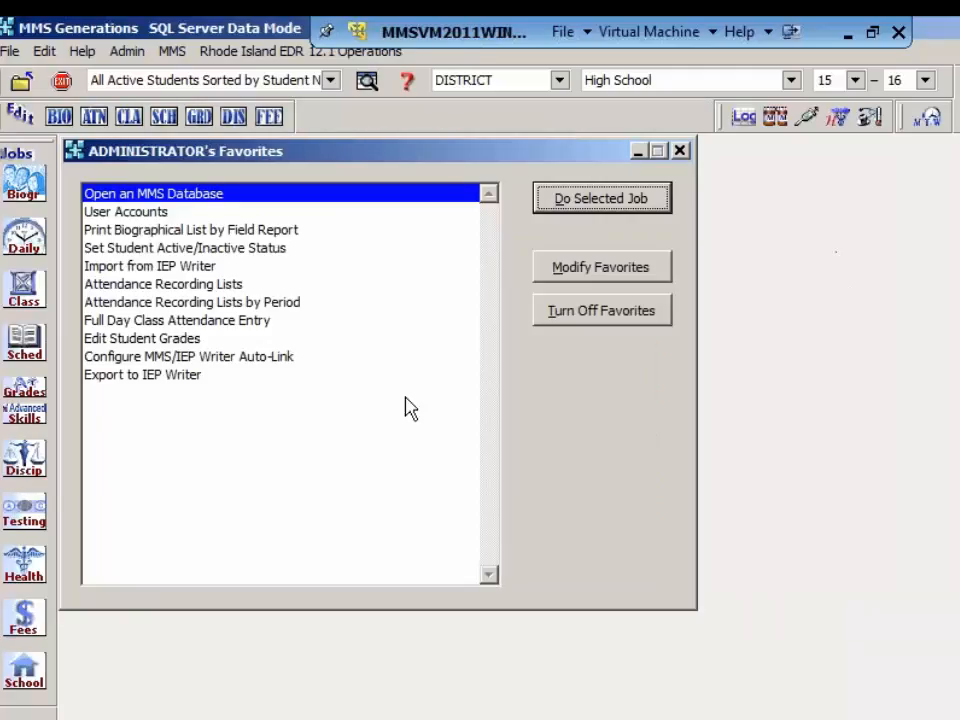
Step: Load the SAT_STD definition through the operation for loading new assessment import definitions
click(28, 508)
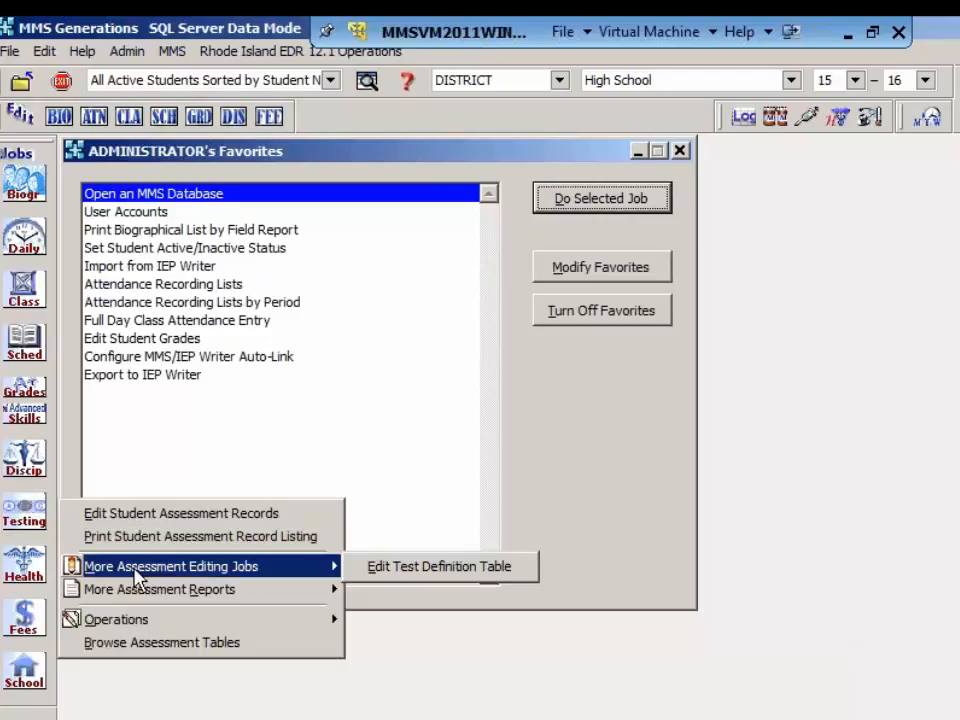
mouse_move(111, 621)
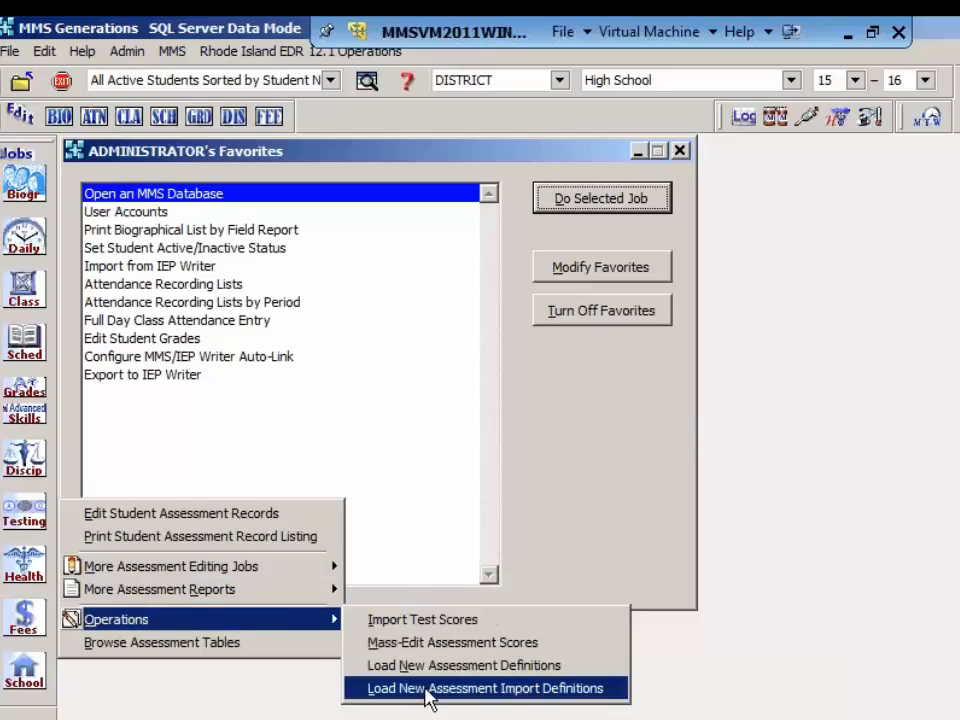
click(437, 688)
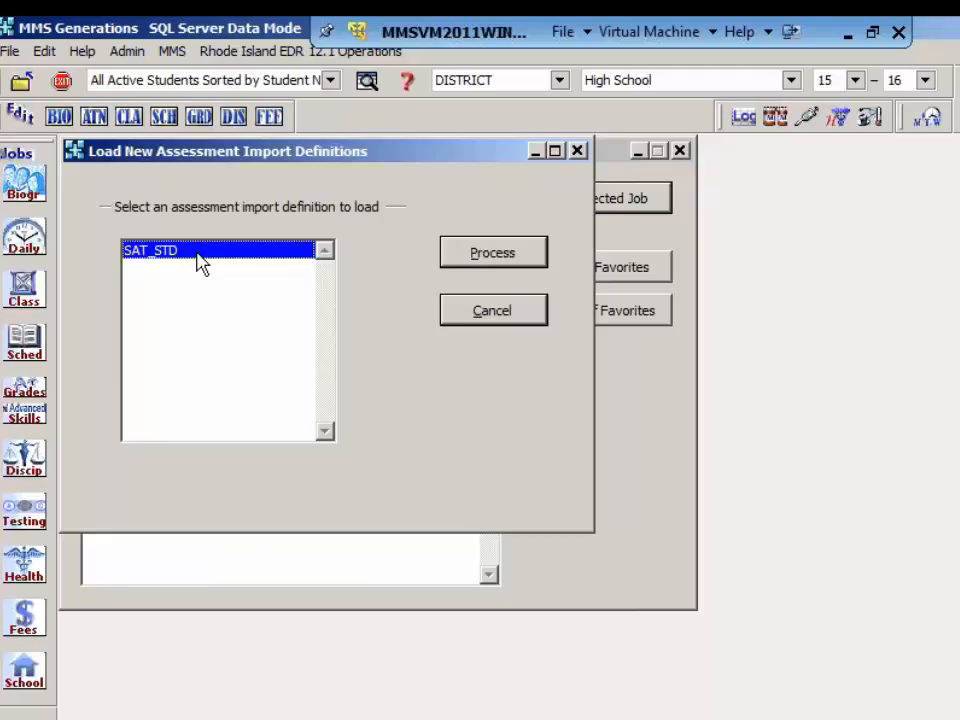
click(499, 257)
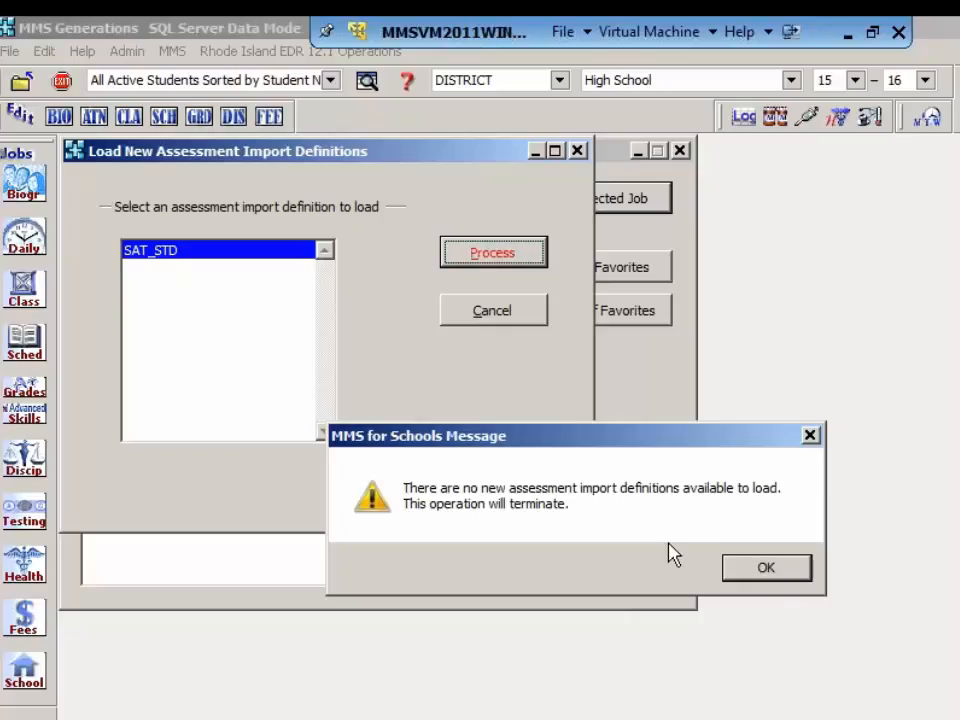
click(779, 578)
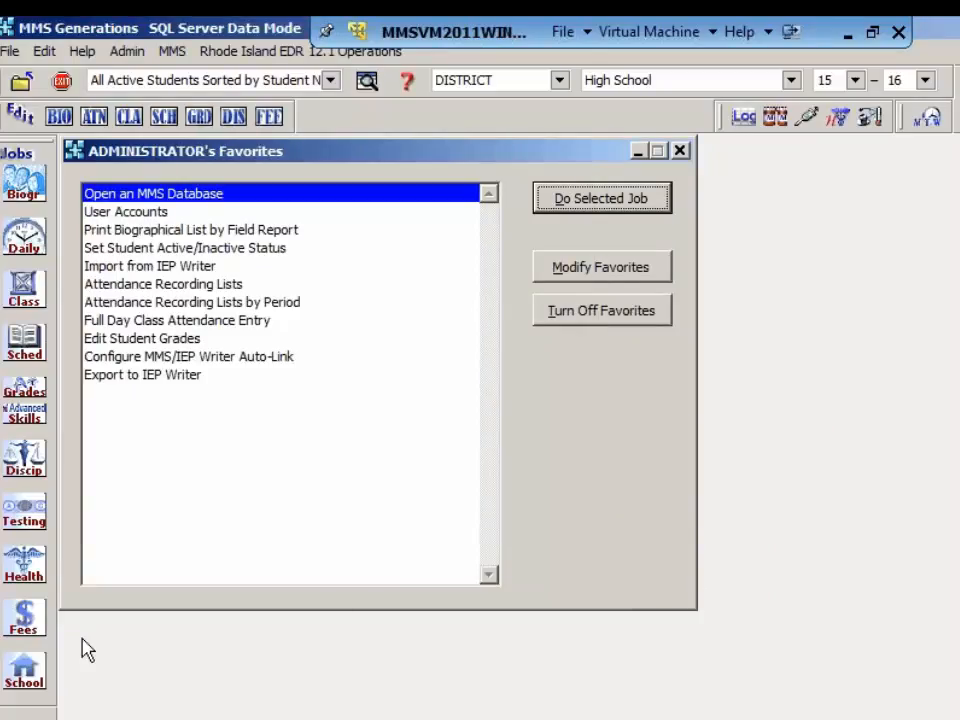
Step: Add a new test import definition named NHSample in the test score import operation
click(24, 520)
mouse_move(183, 645)
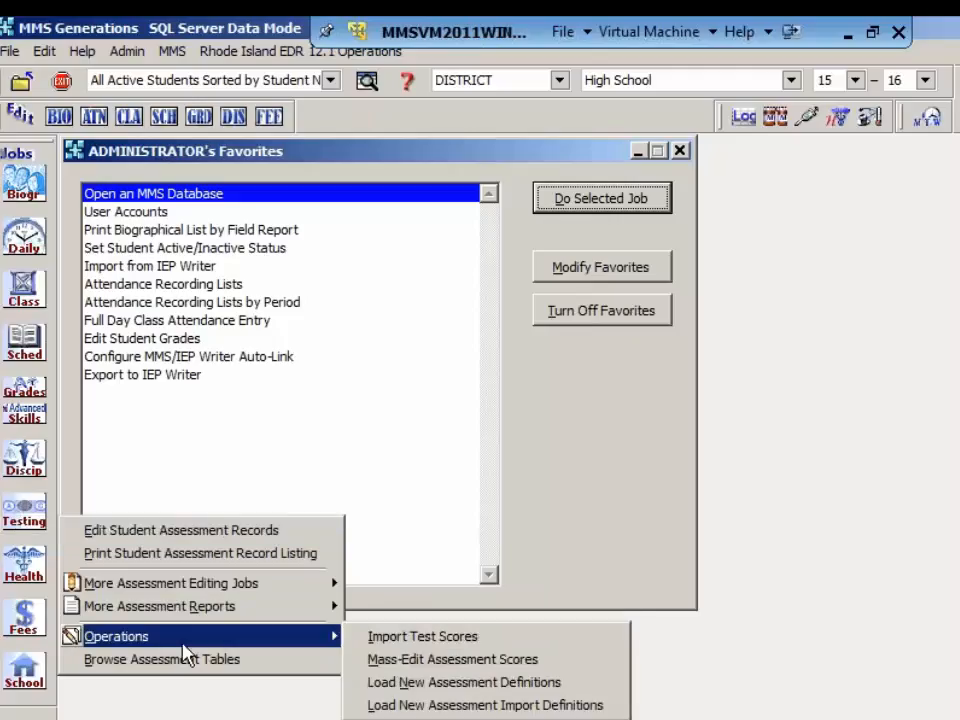
click(422, 640)
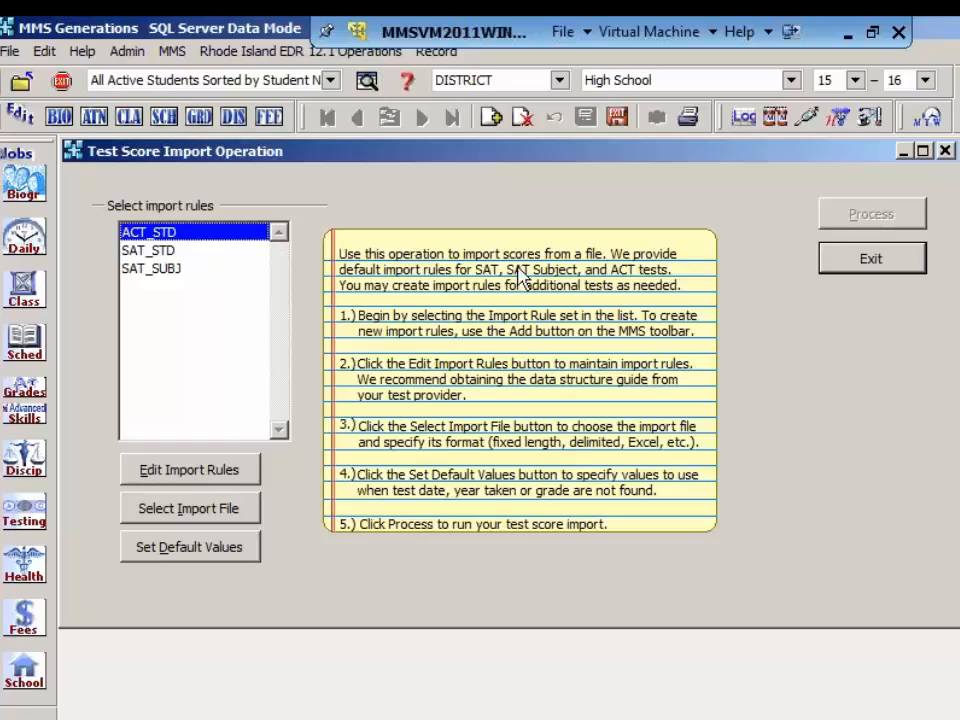
click(492, 118)
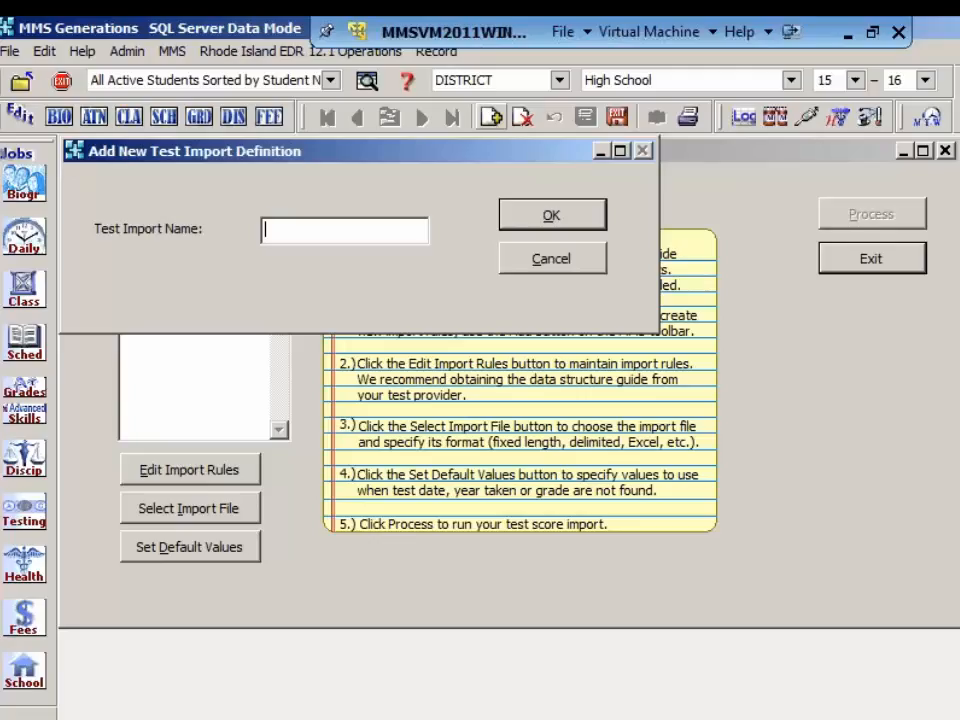
text(NHSample)
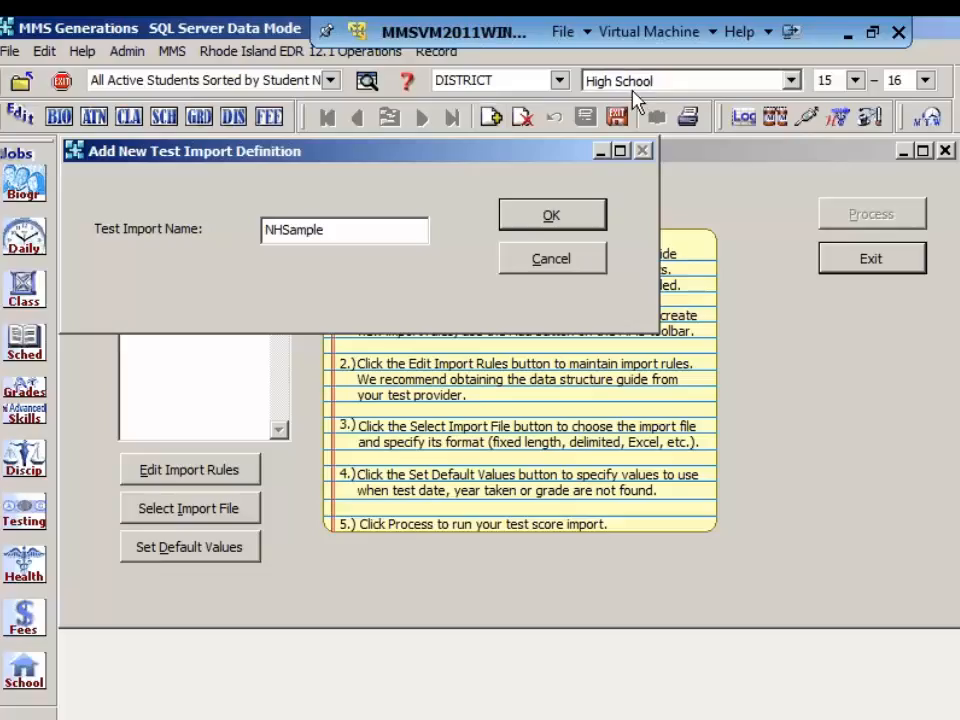
click(566, 221)
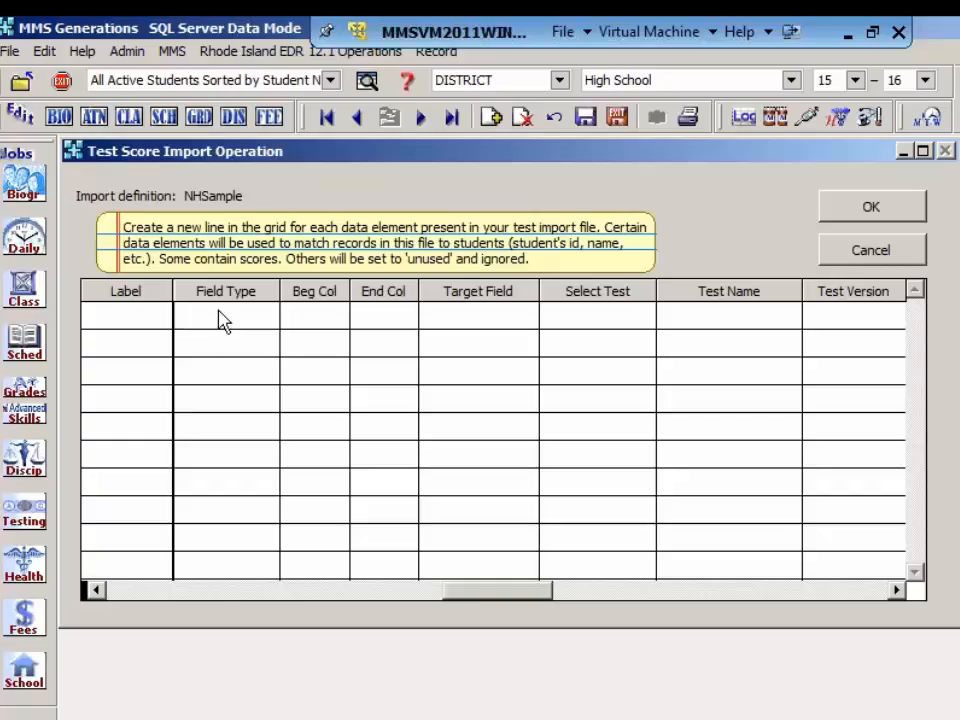
Step: Add a line labelled StudentID to the NHSample definition and set its field type to Student ID
click(495, 122)
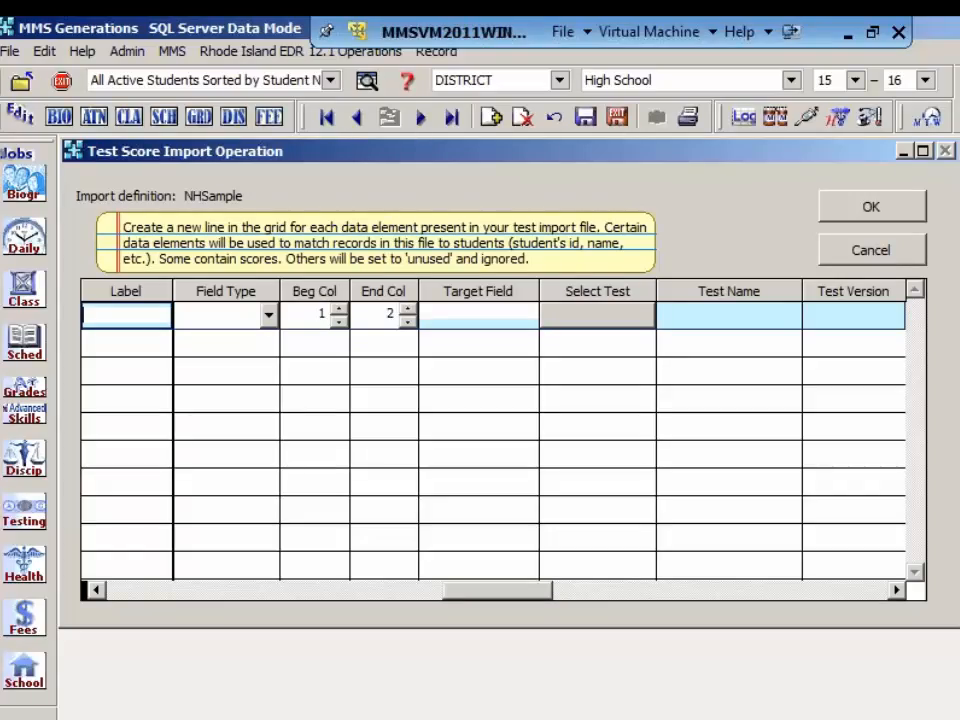
text(StudentID)
click(268, 316)
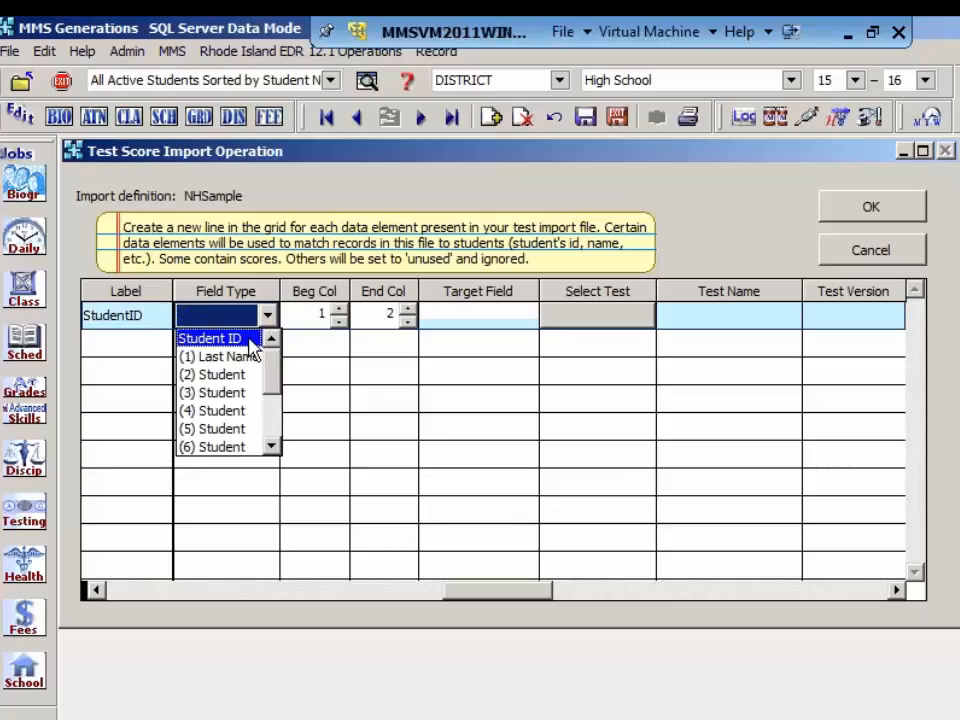
click(249, 341)
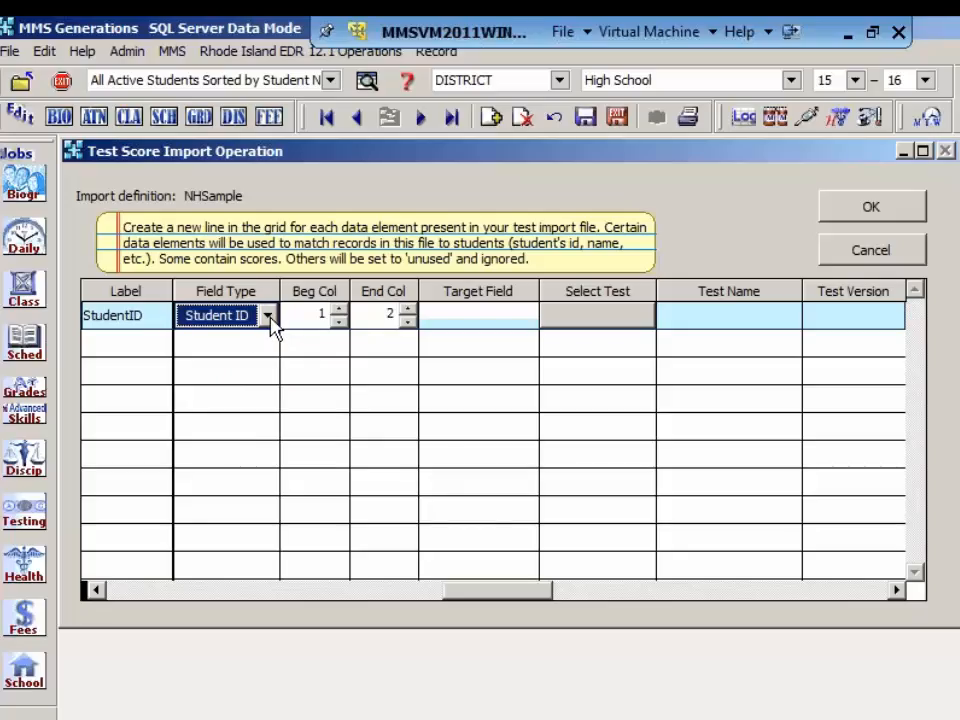
Step: Review the available field types for the StudentID line, leaving the selection as it is
click(268, 316)
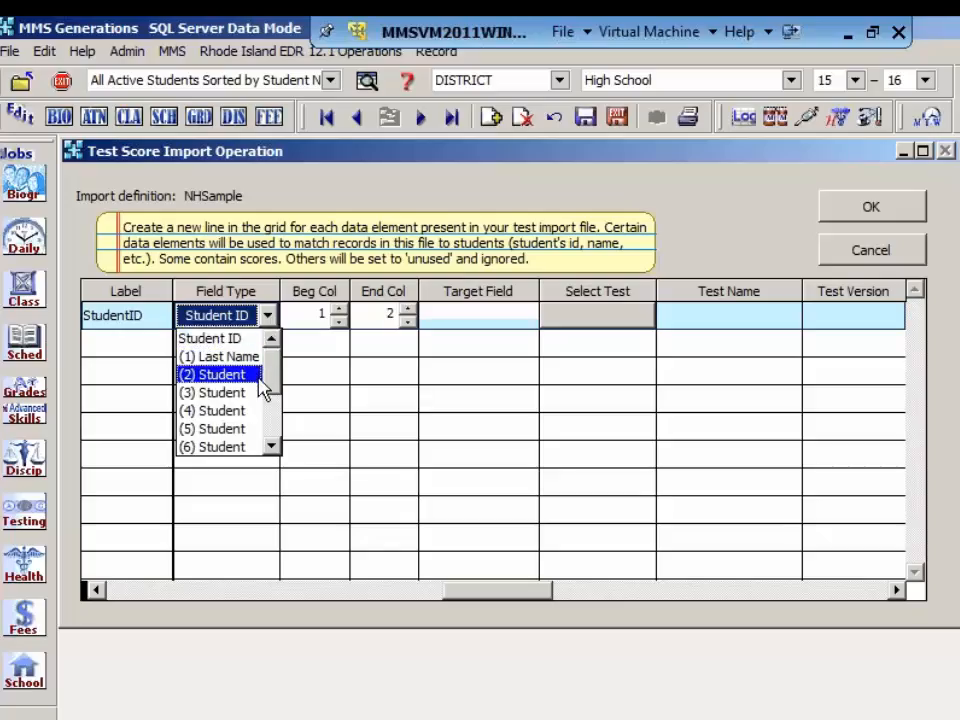
click(274, 448)
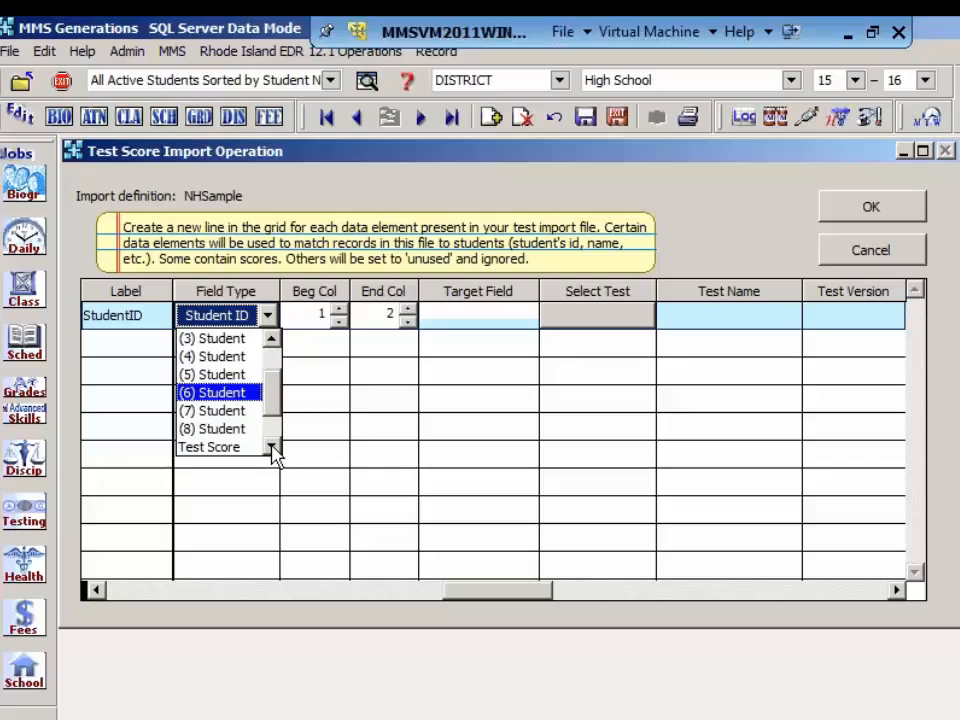
click(272, 448)
click(272, 448)
click(272, 448)
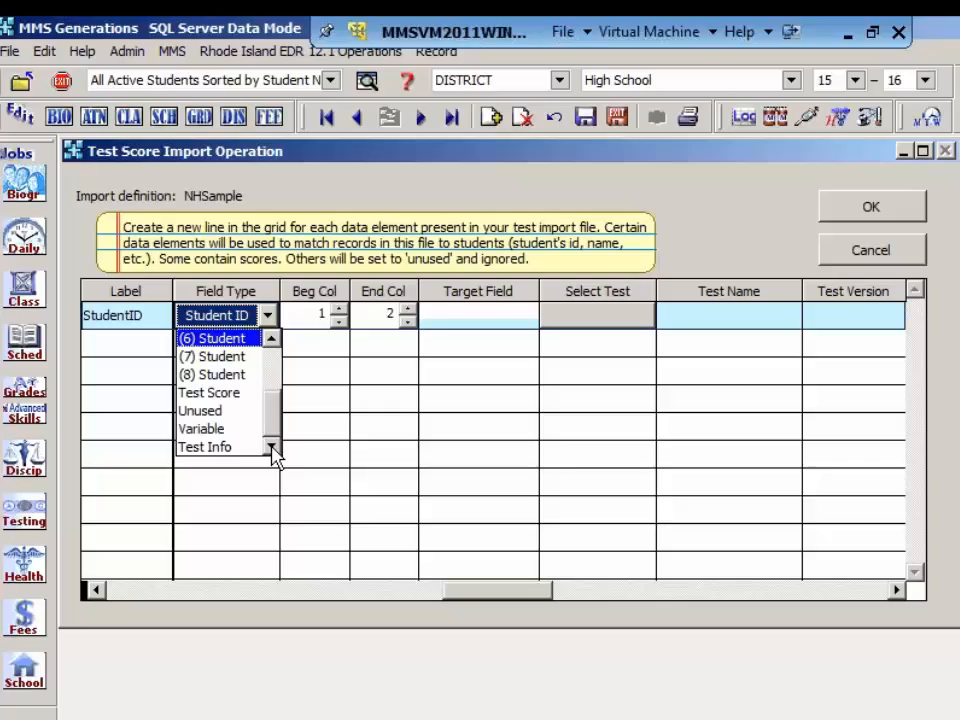
click(303, 346)
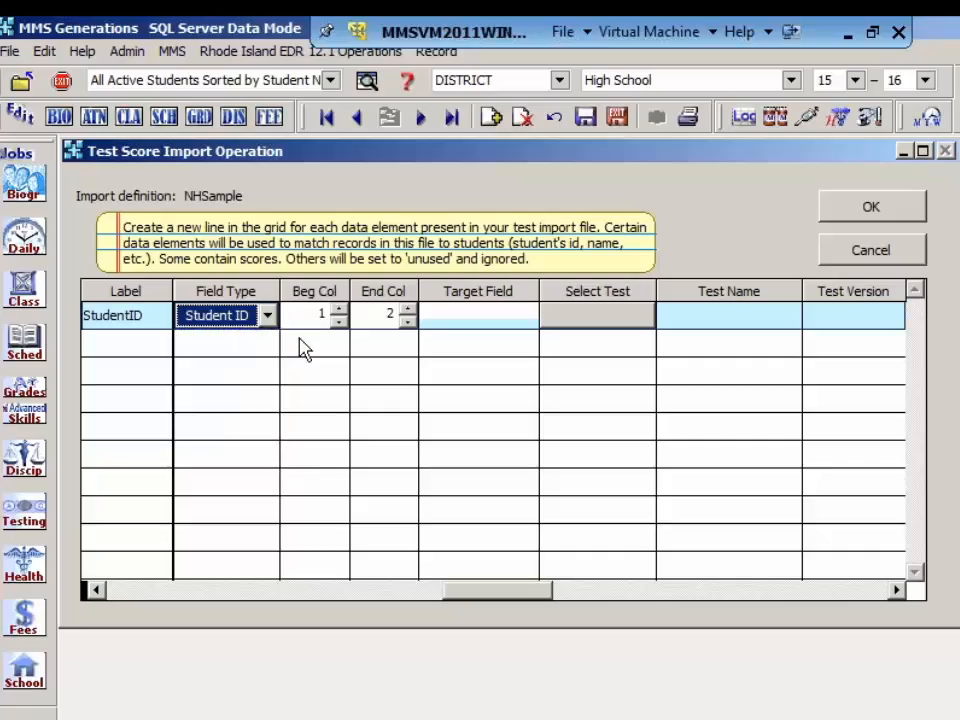
Step: Set the StudentID line's end column to 7 and its target field to ID_NUMBER
click(405, 309)
click(405, 309)
click(405, 309)
click(405, 309)
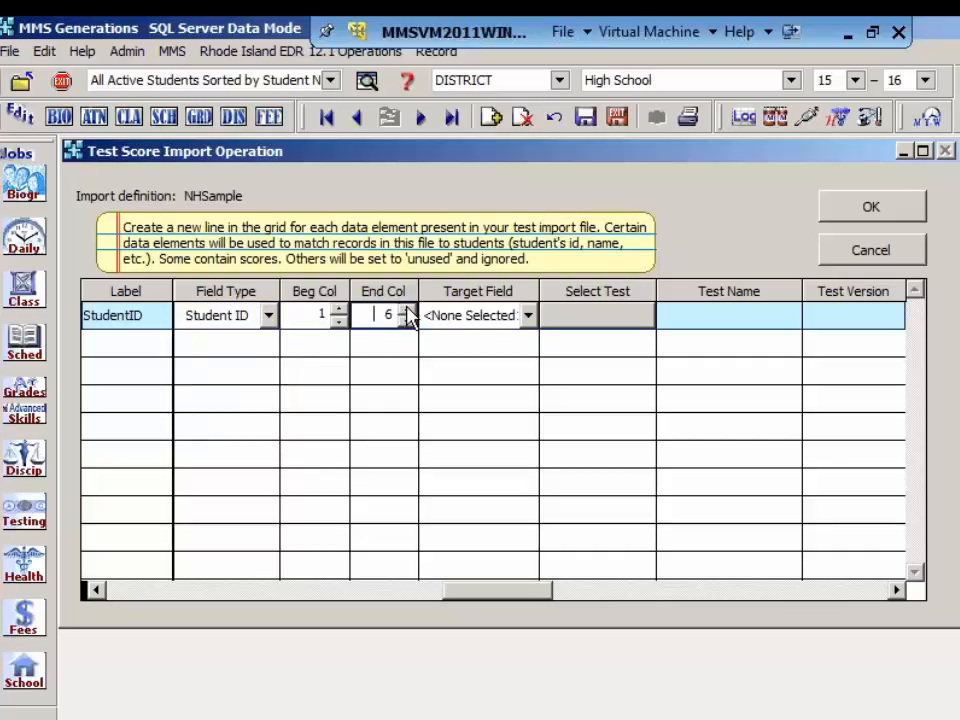
click(405, 309)
click(527, 314)
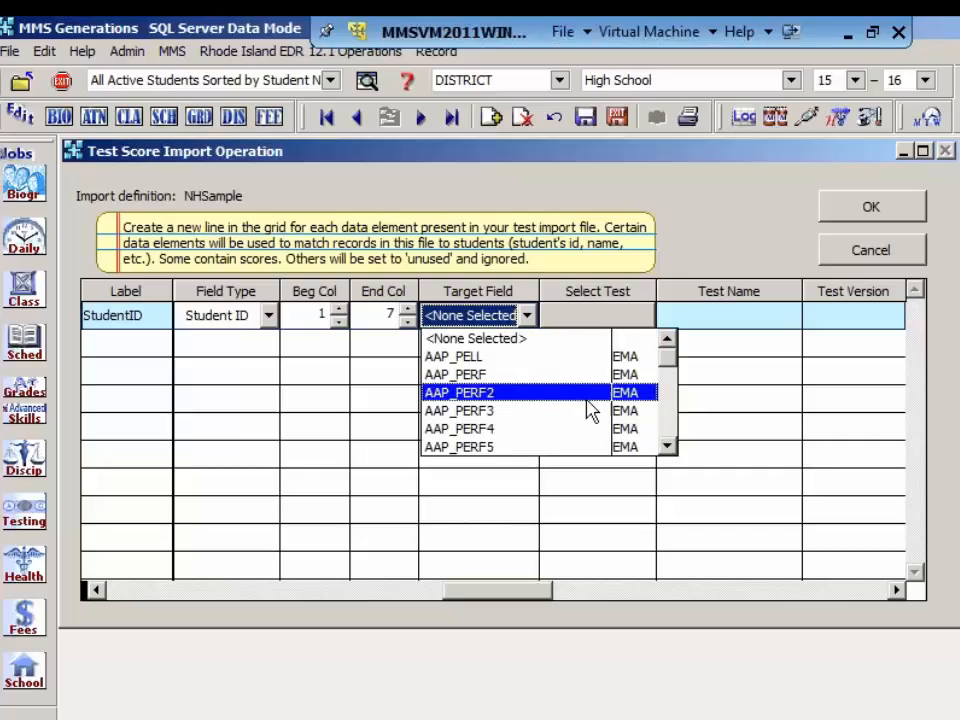
click(666, 447)
click(666, 447)
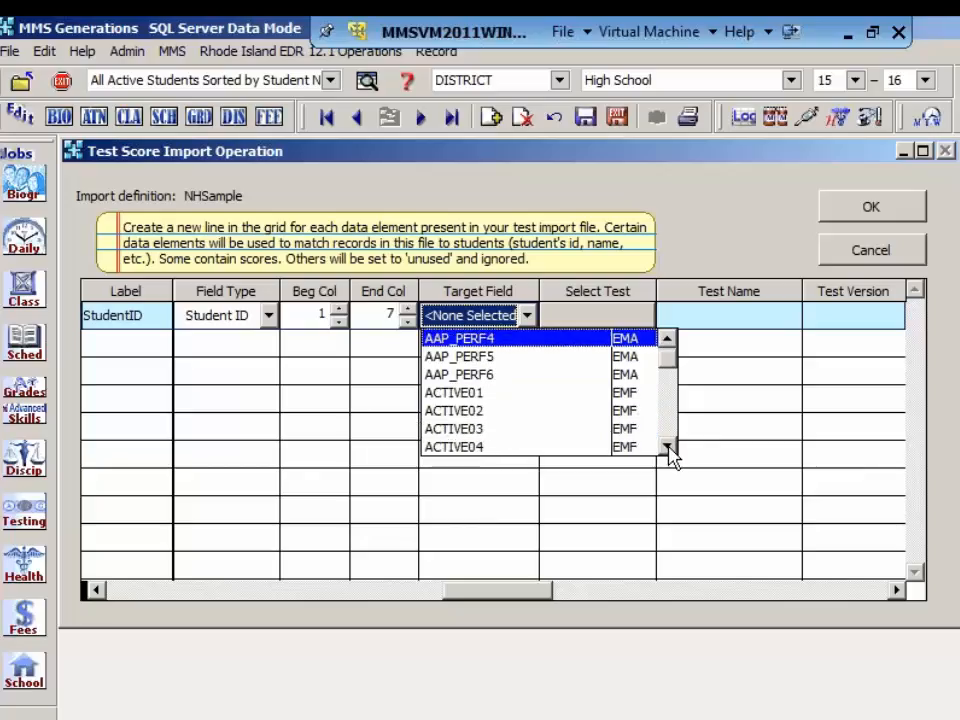
click(666, 447)
key(i)
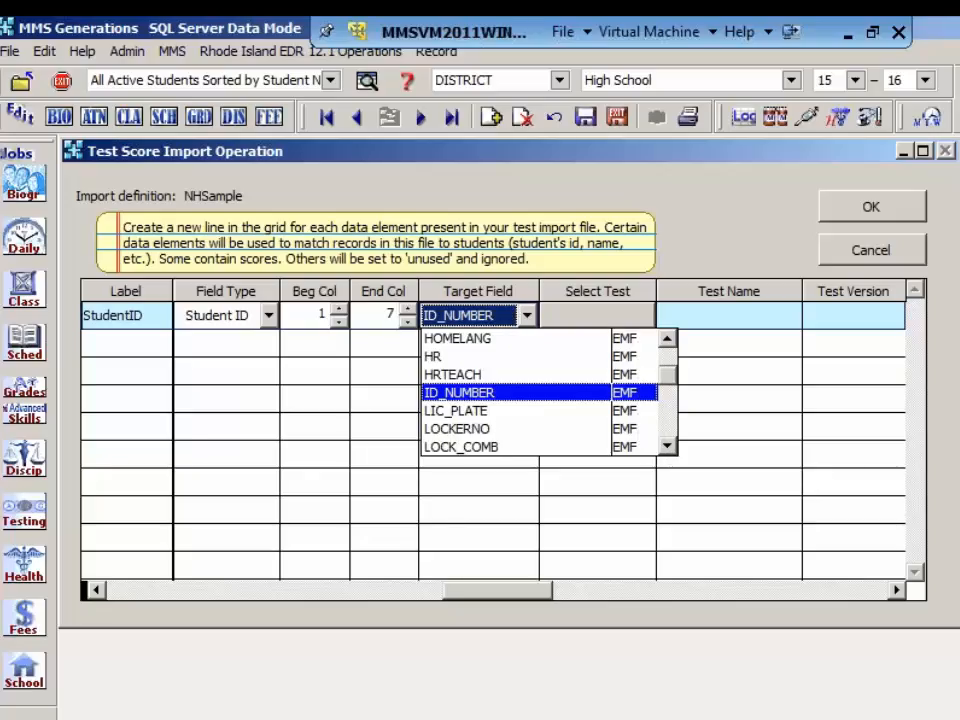
click(547, 402)
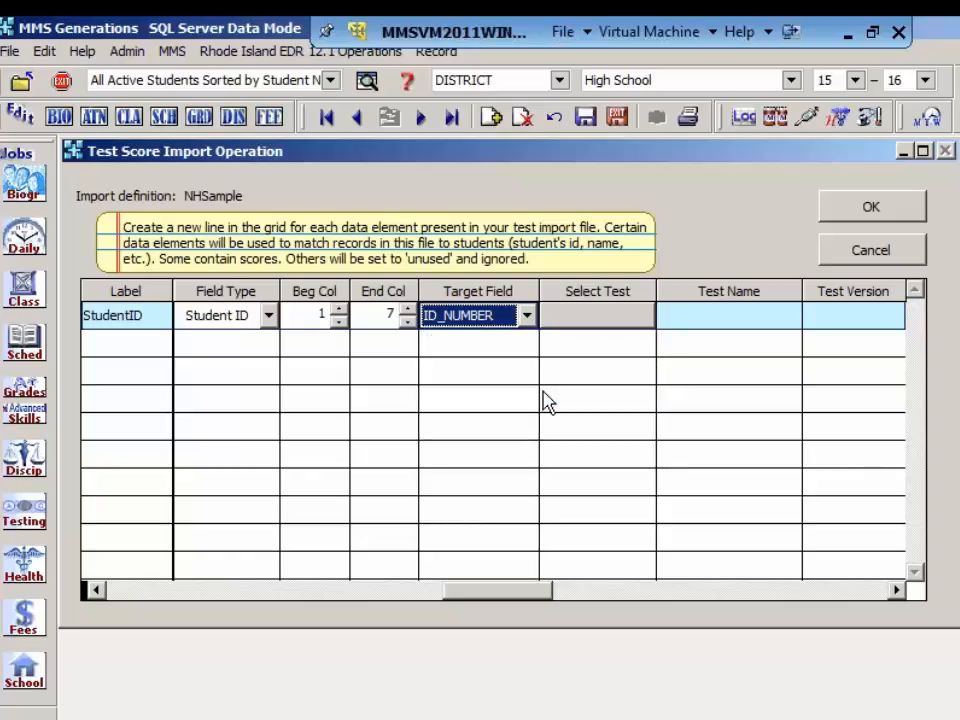
click(590, 322)
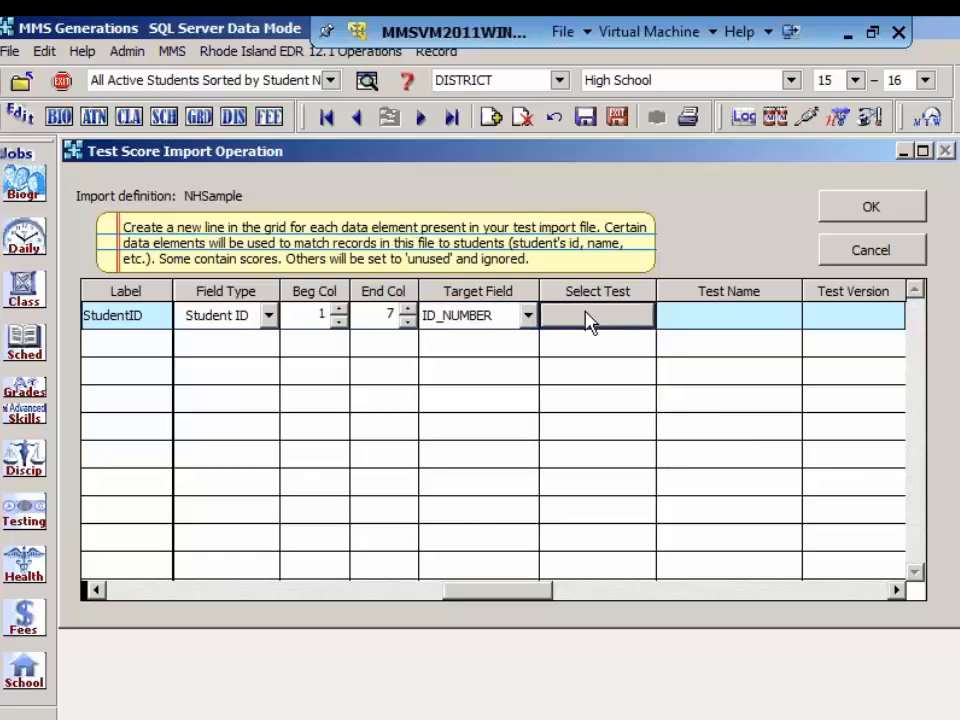
key(Tab)
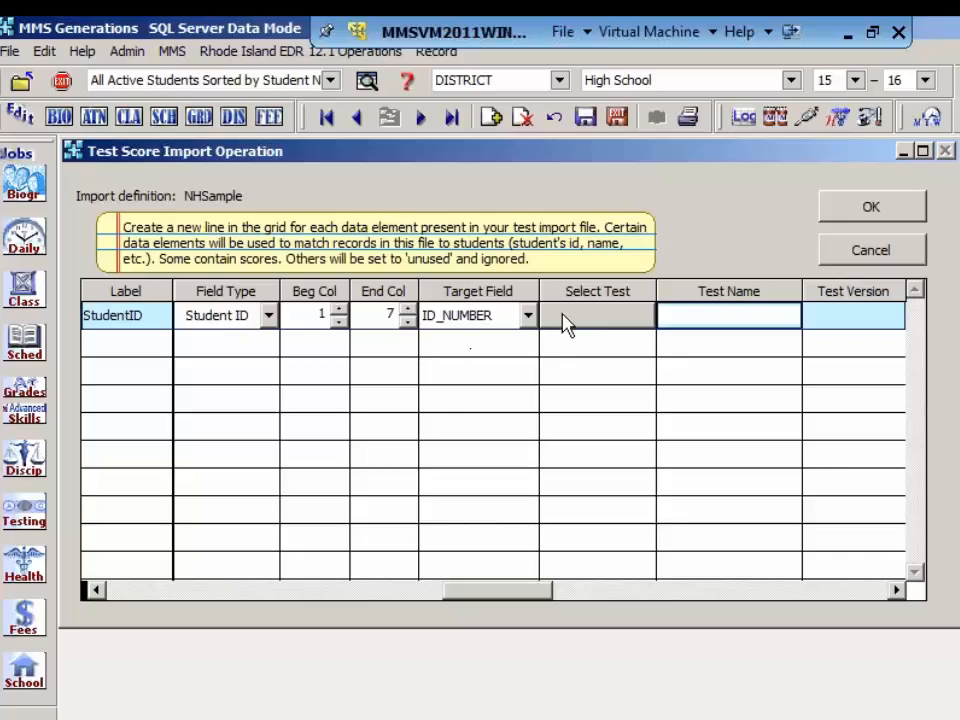
Step: Add a line labelled RawScore to the NHSample definition and set its field type to Test Score
click(493, 121)
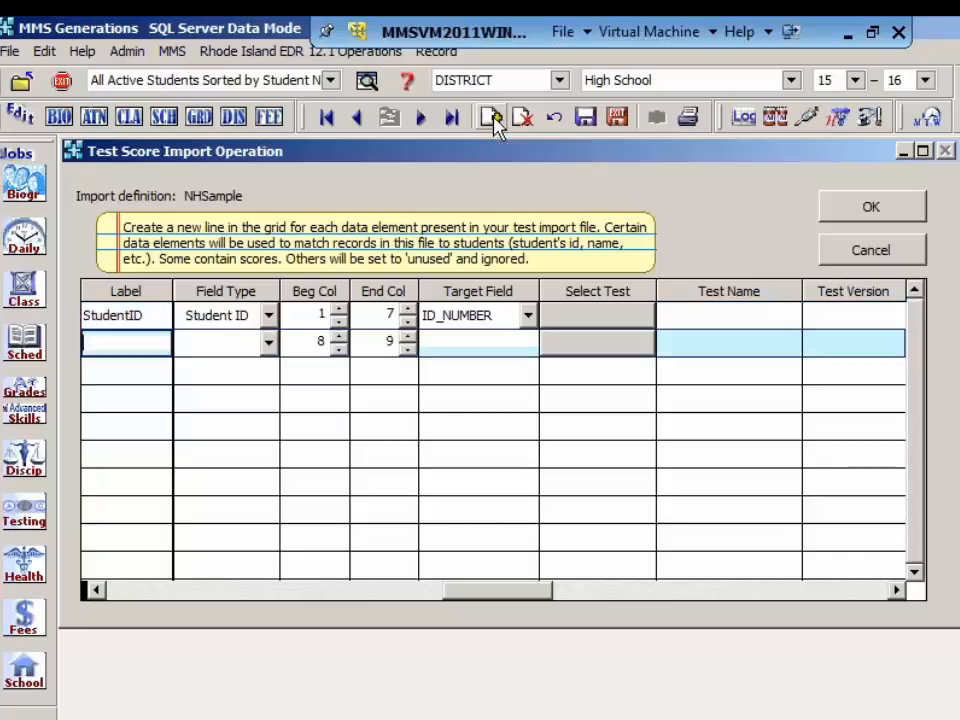
click(142, 340)
text(RawScore)
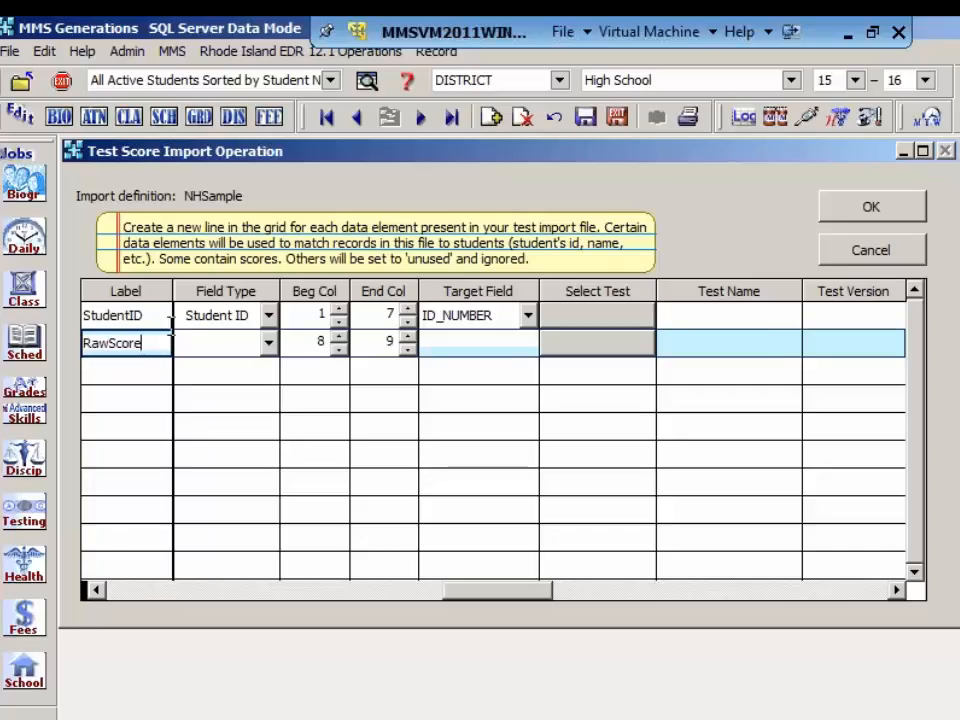
click(268, 343)
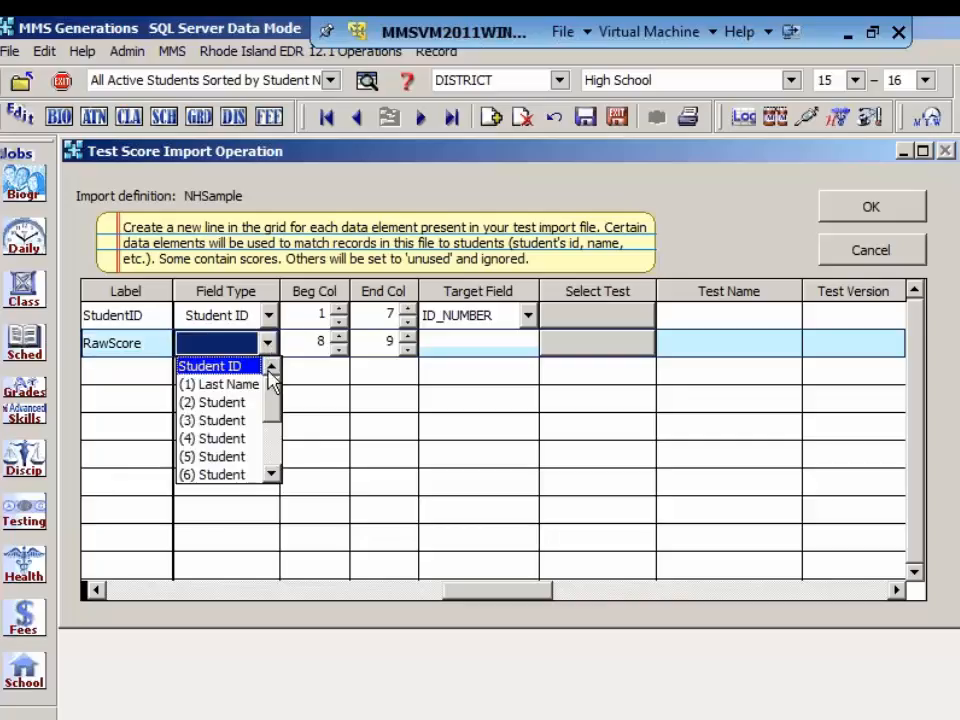
drag(272, 405, 270, 446)
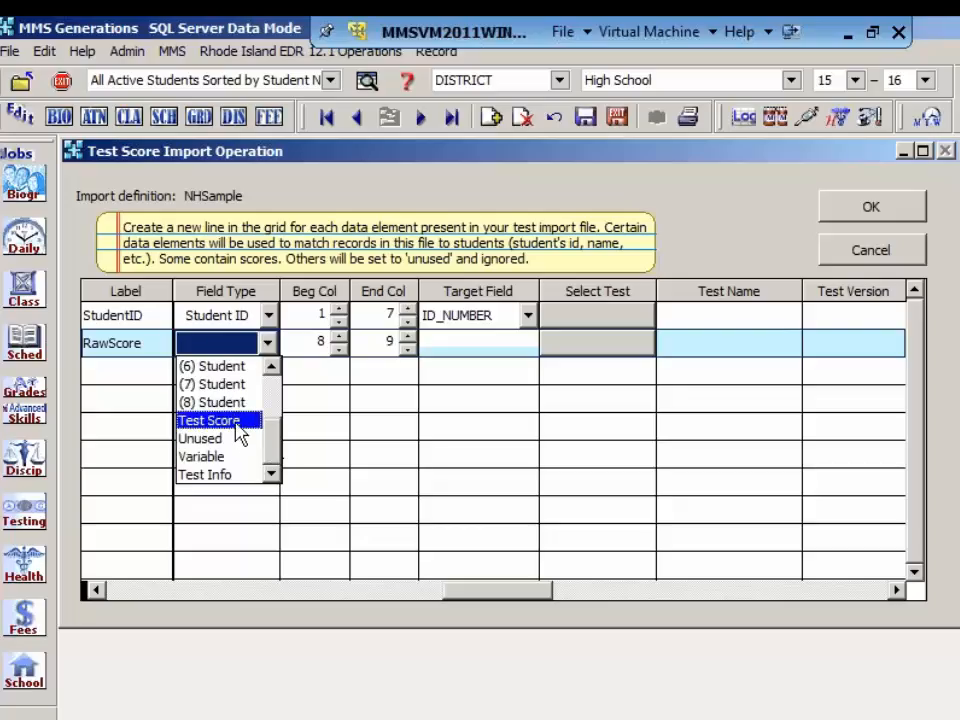
click(238, 422)
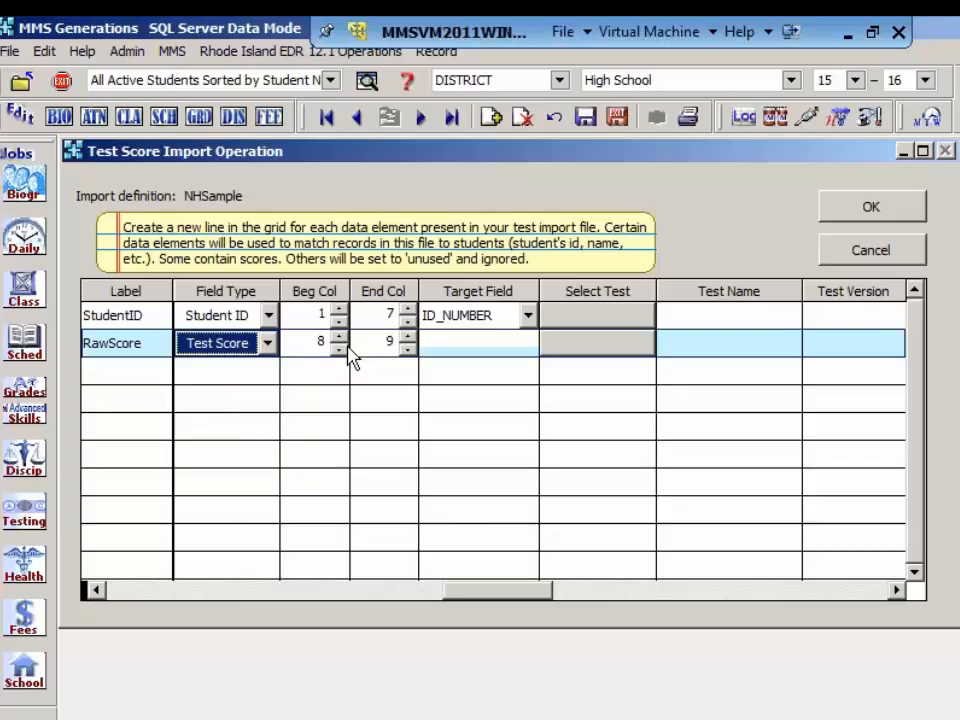
Step: Set the RawScore line's end column to 11 and its target field to Raw Score
click(408, 337)
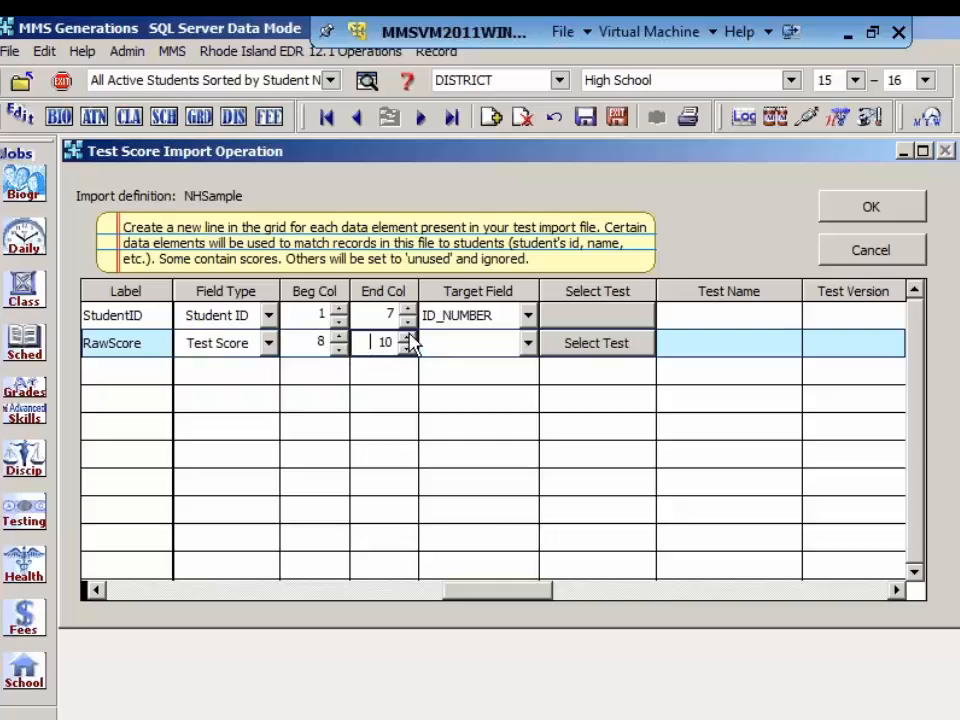
click(408, 336)
click(528, 343)
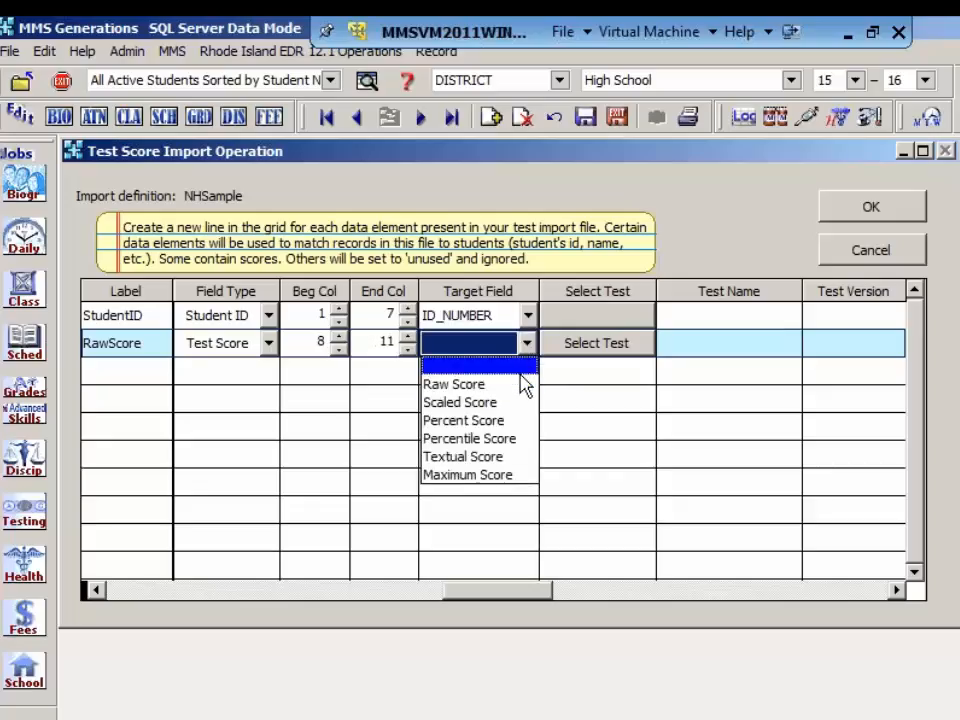
click(521, 393)
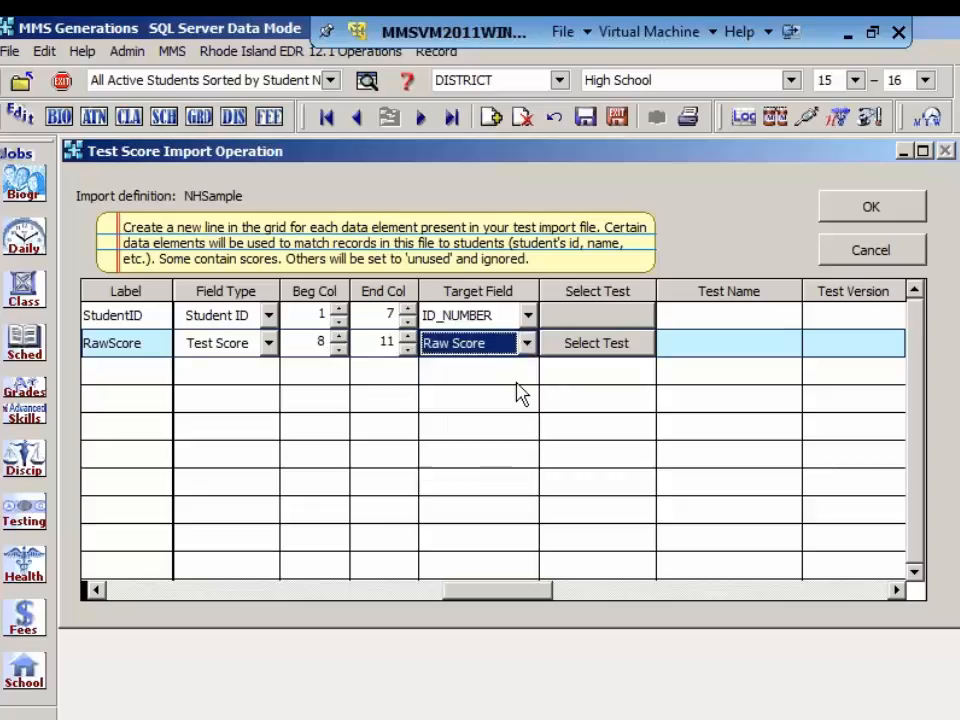
Step: Associate the RawScore line with the Sample 2015 test item, section Lanuage, subsection Vocabulary
click(596, 361)
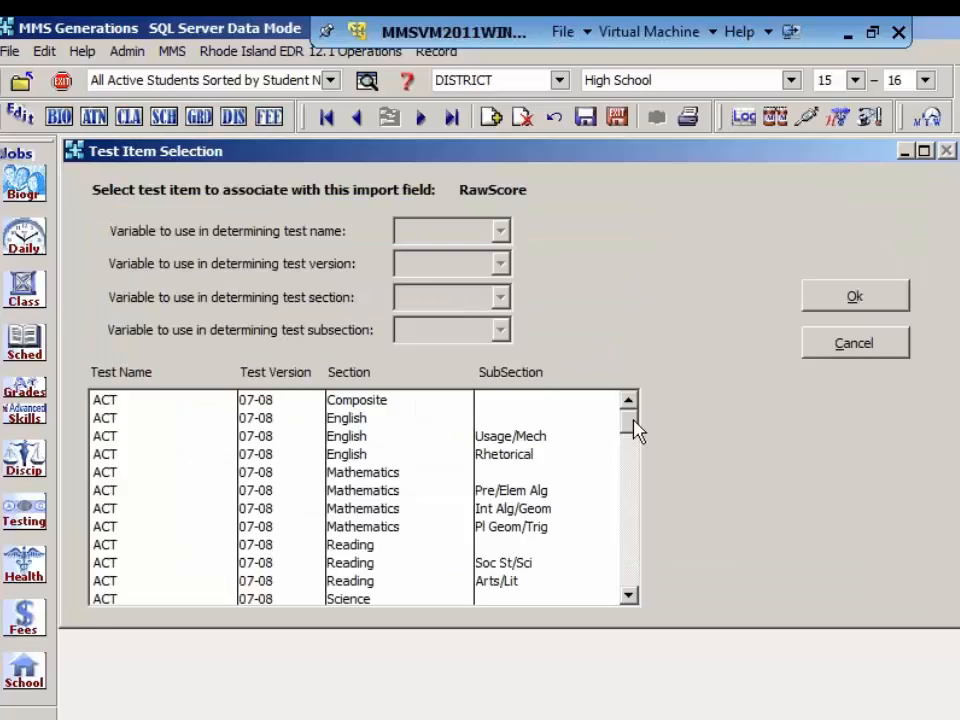
drag(632, 426, 634, 470)
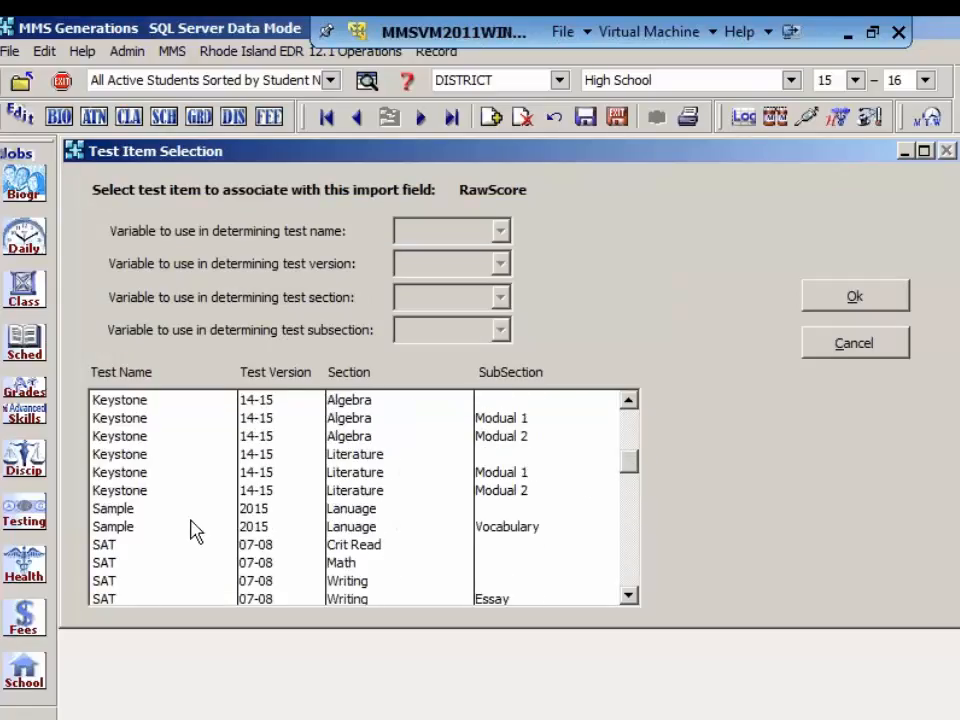
click(159, 524)
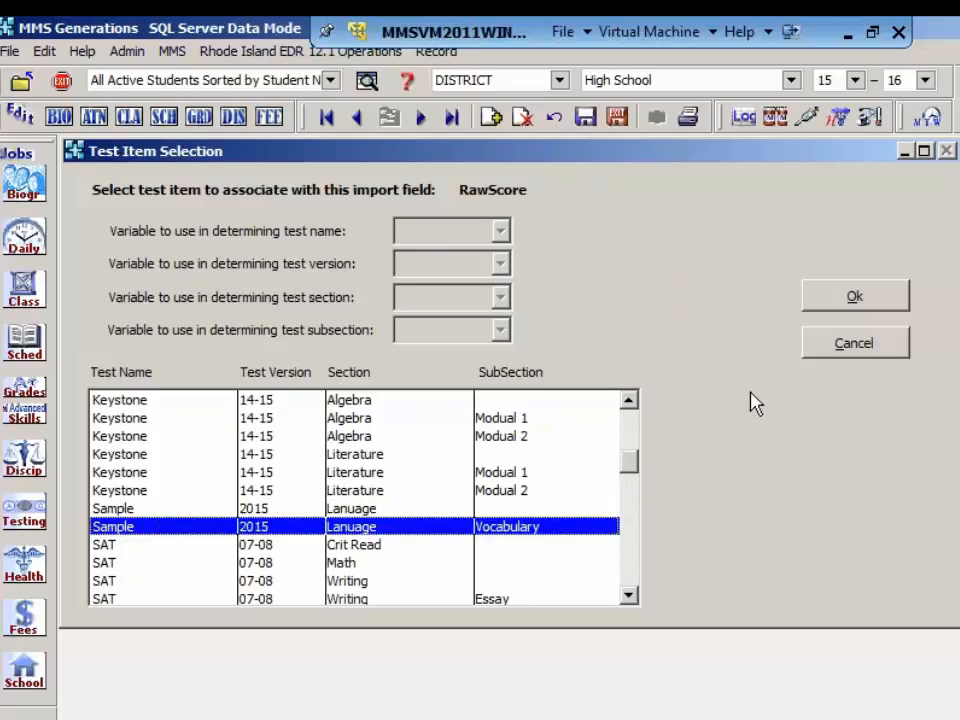
click(853, 299)
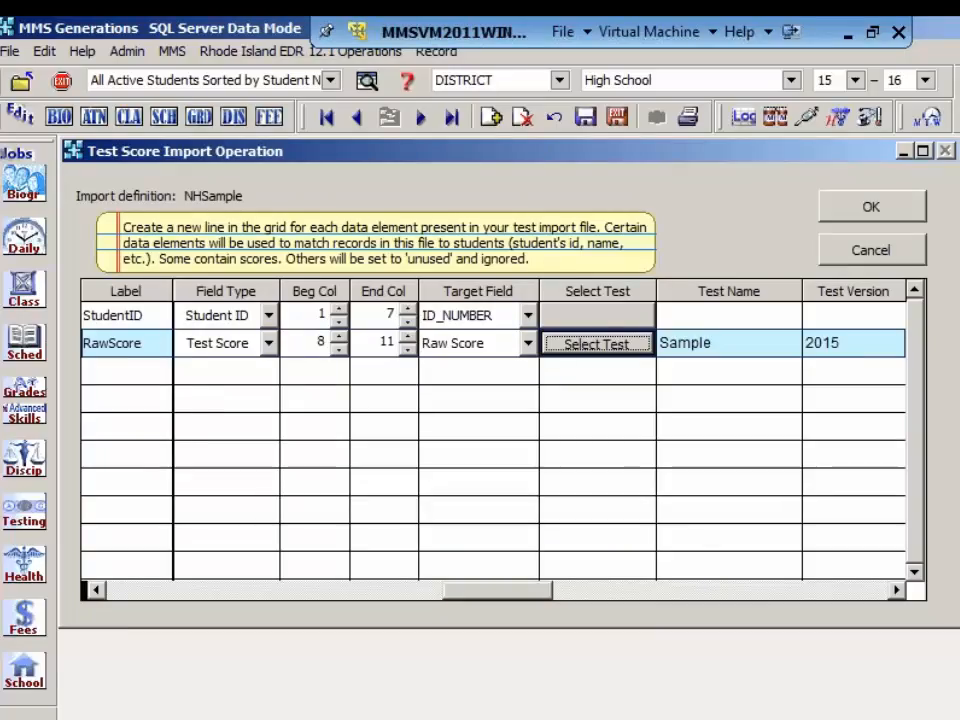
Step: Check the RawScore line's test section, subsection and conversion method, and accept the NHSample import definition
click(896, 590)
click(896, 590)
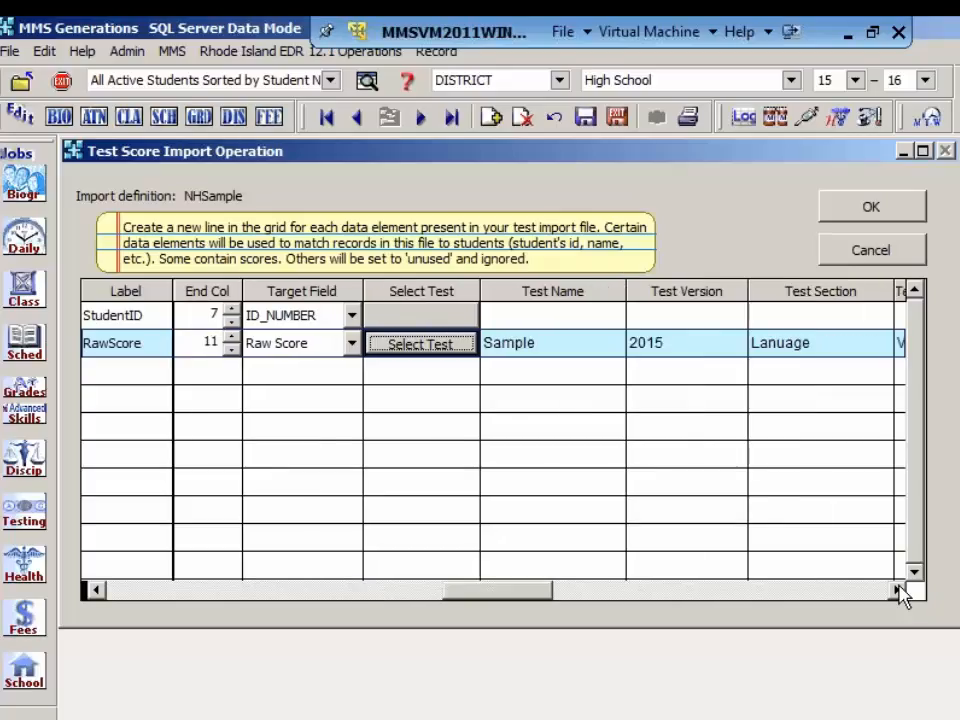
click(896, 590)
click(896, 590)
click(896, 590)
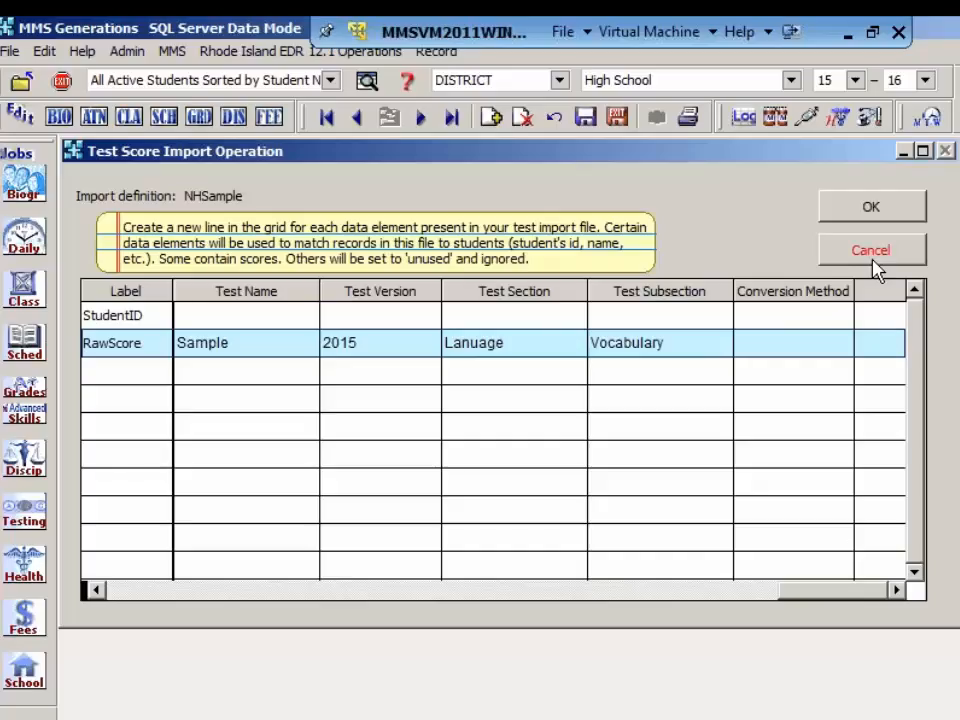
click(884, 210)
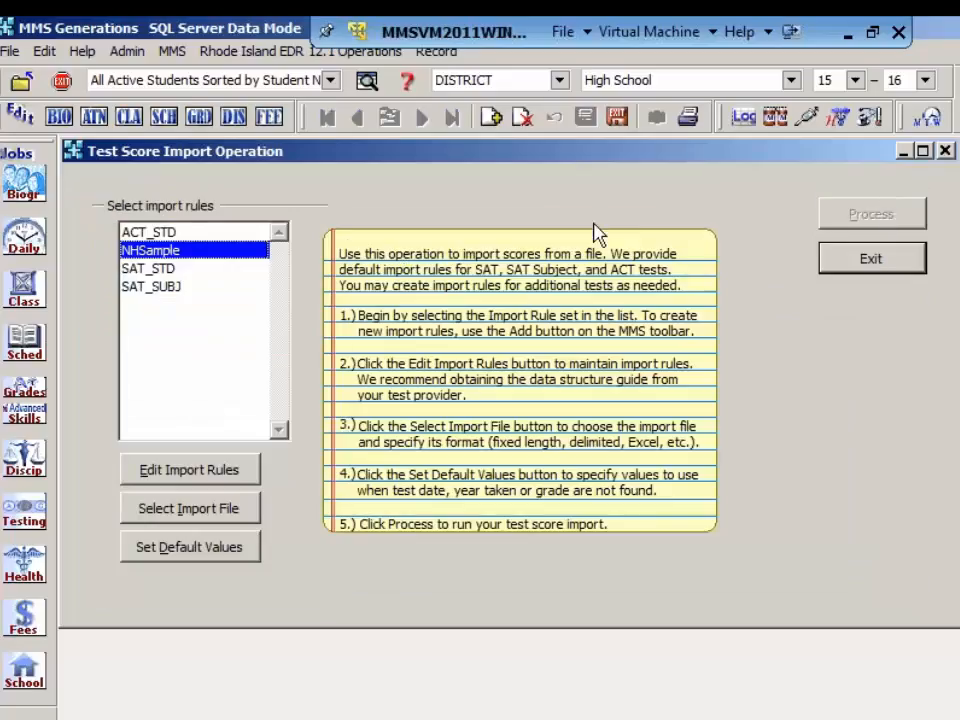
Step: Open the SAT_STD import rules, examine the test and conversion method settings of its lines, and close the definition
click(158, 271)
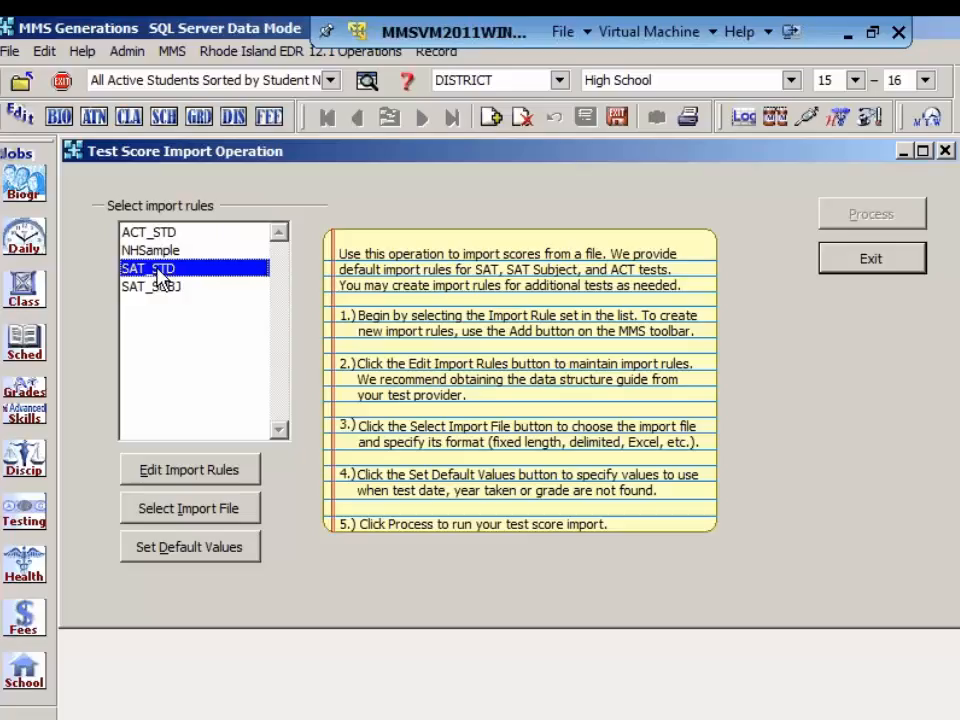
click(188, 470)
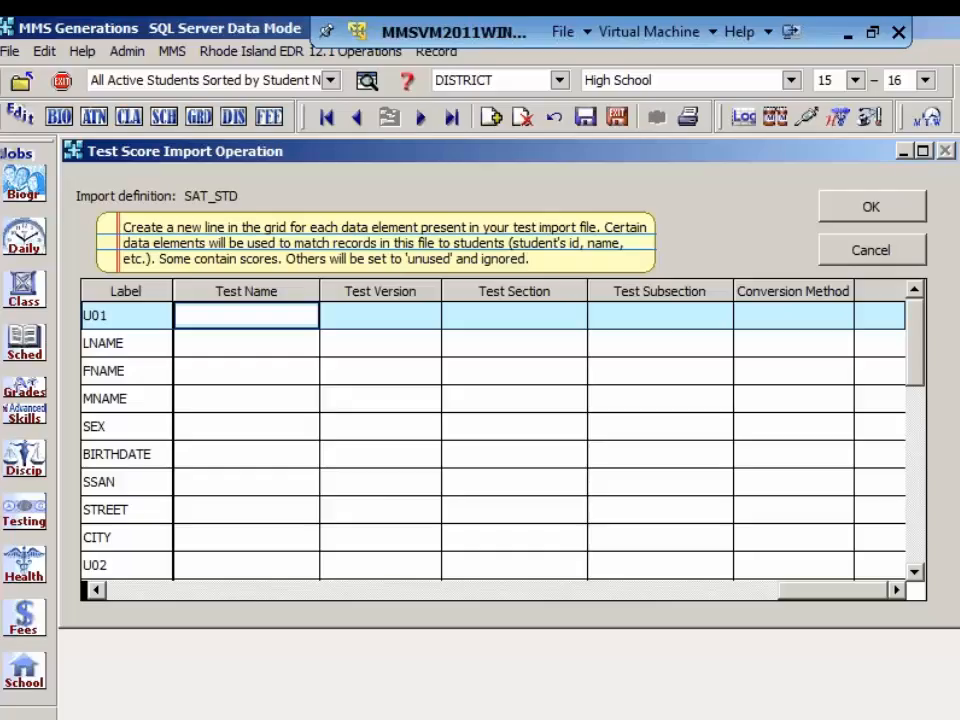
click(246, 343)
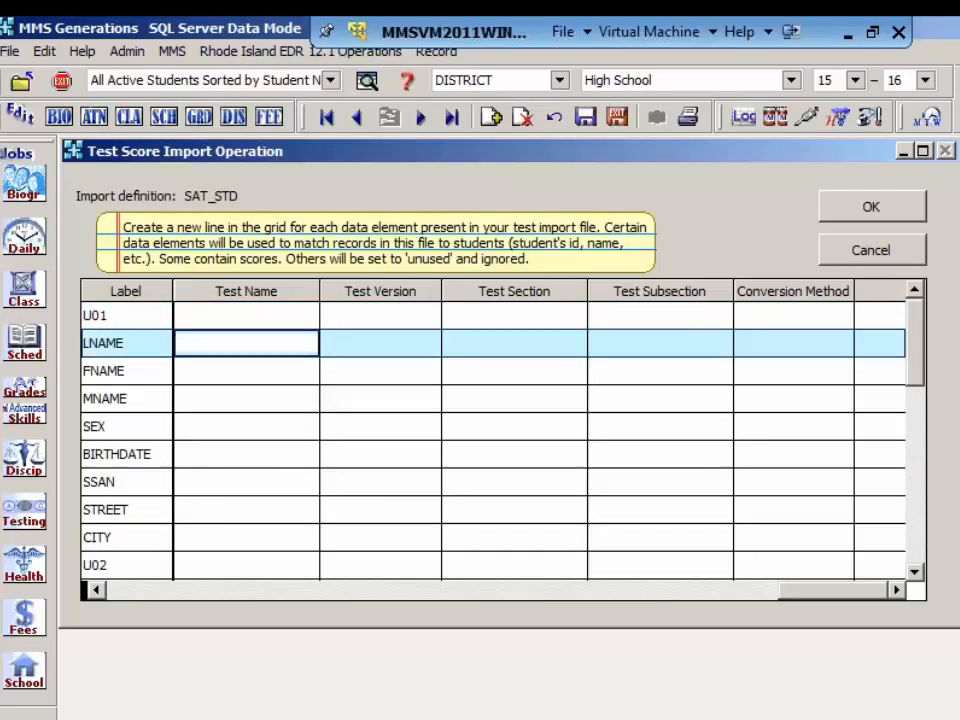
click(246, 371)
click(246, 399)
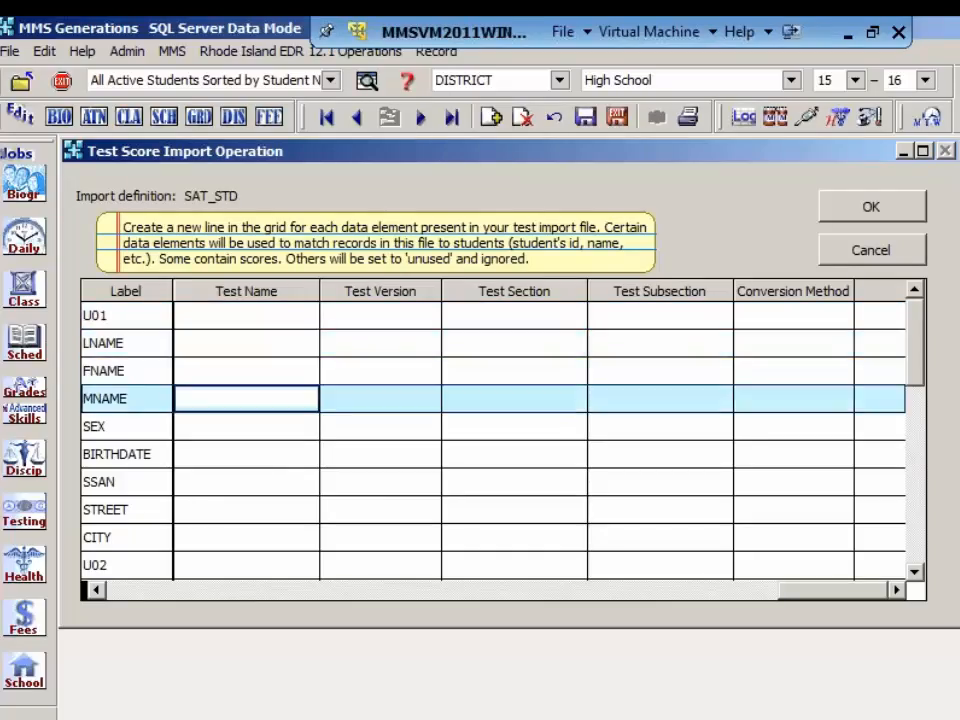
click(246, 427)
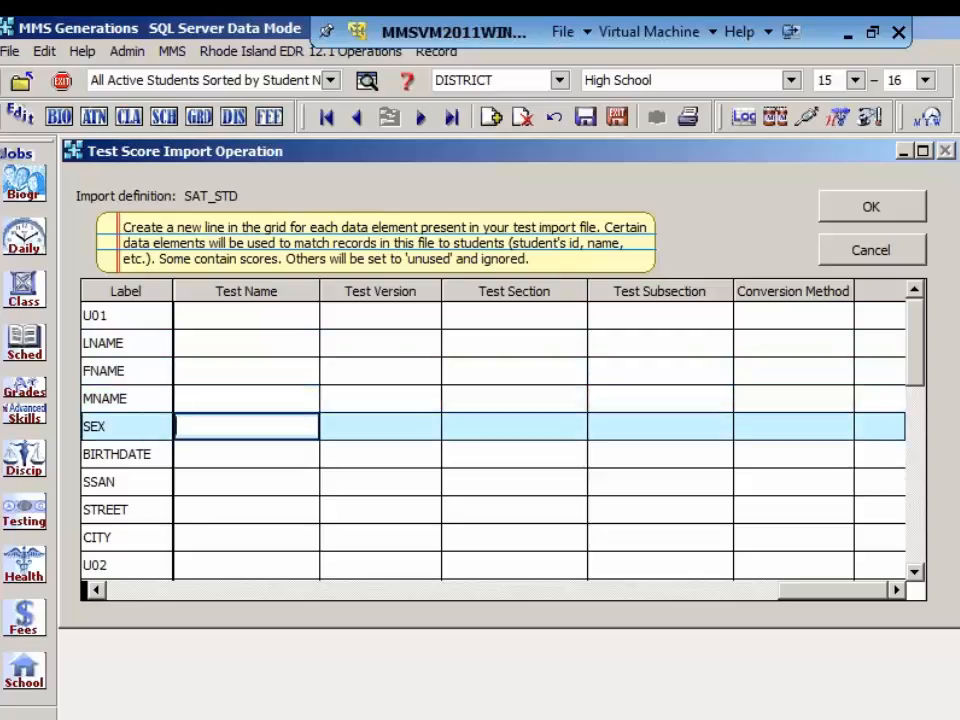
click(246, 454)
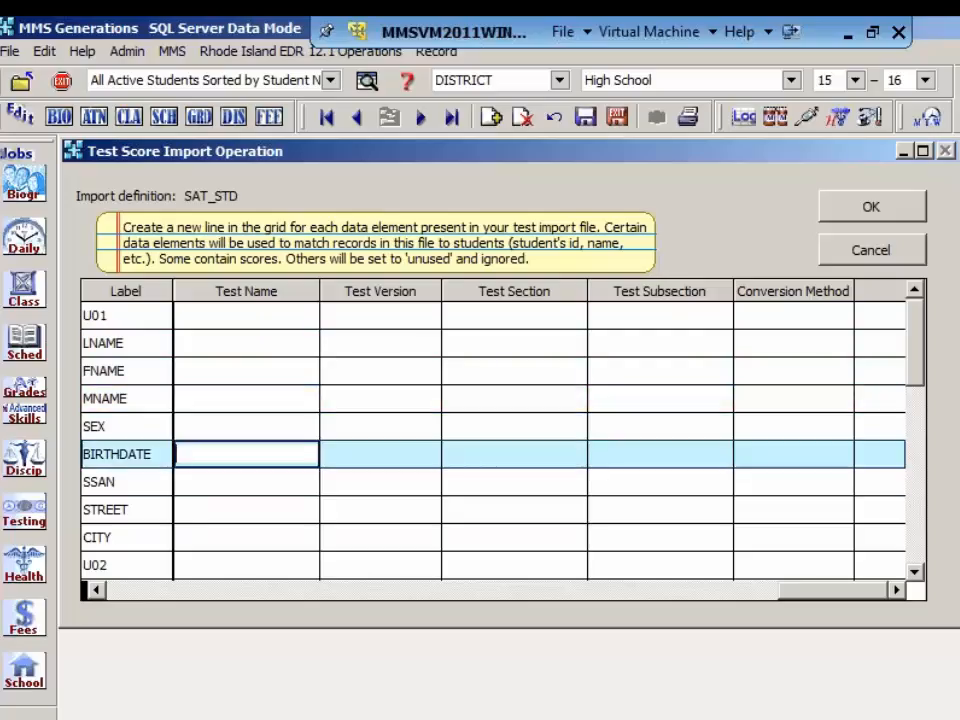
key(Down)
key(Down)
key(Down)
key(Down)
key(Down)
key(Down)
key(Down)
key(Down)
key(Down)
key(Down)
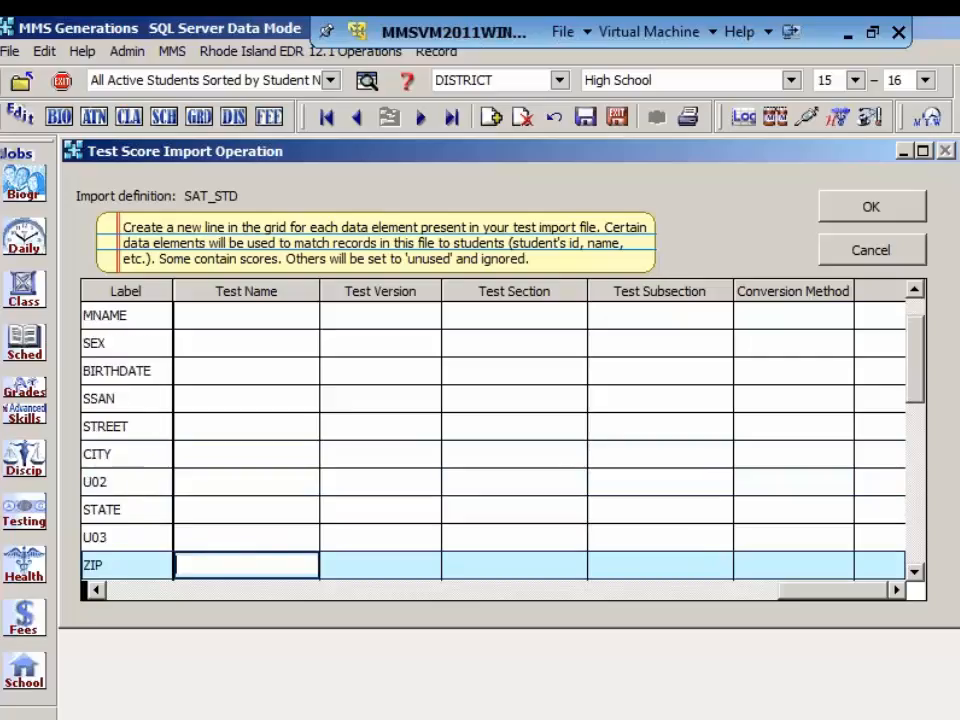
key(Down)
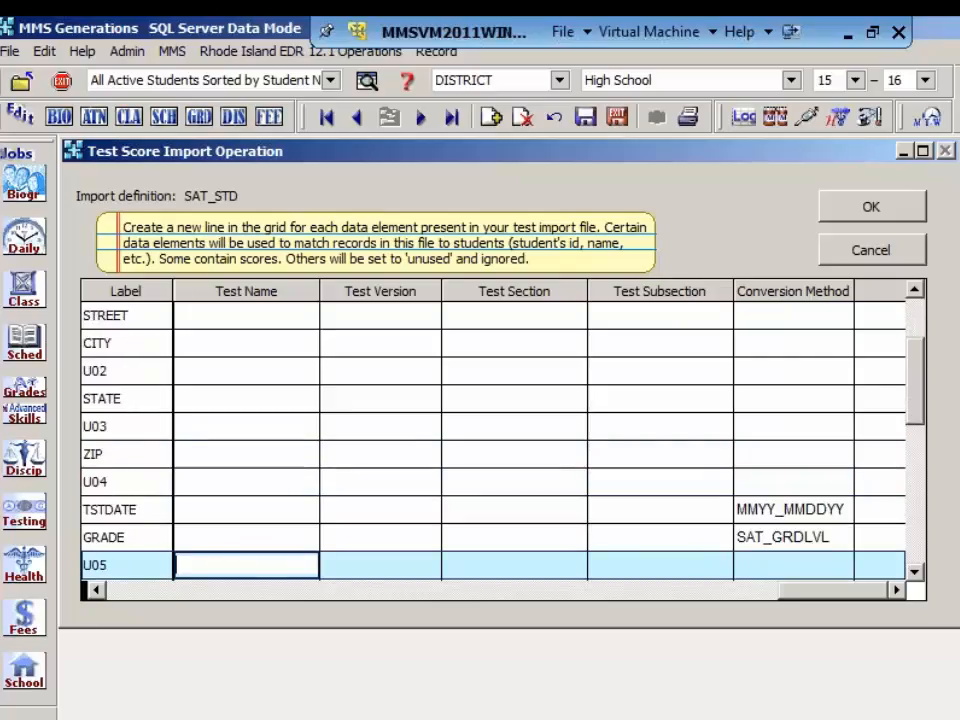
key(Down)
key(Down)
key(Down)
key(Down)
key(Down)
key(Down)
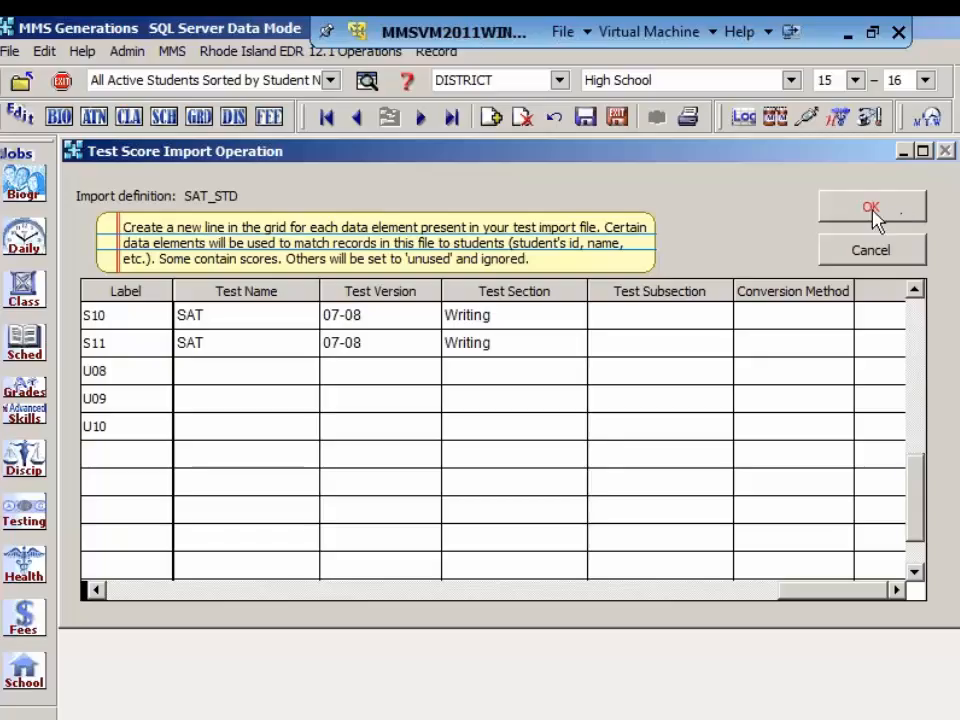
click(872, 208)
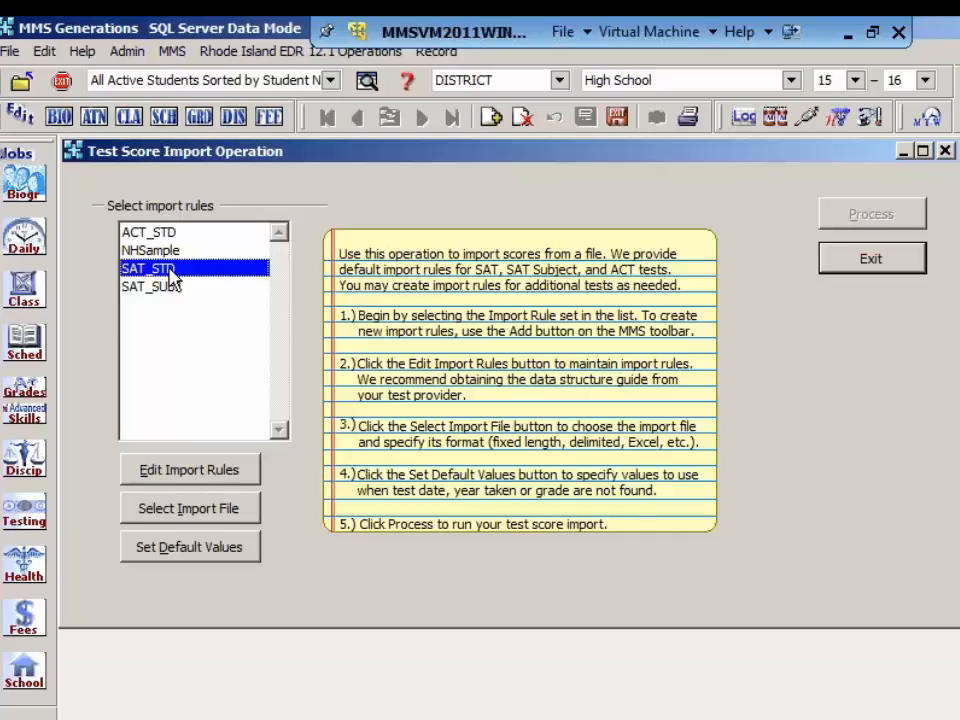
Step: Exit the test score import operation, reopen it, and select the ACT_STD import rules
click(881, 261)
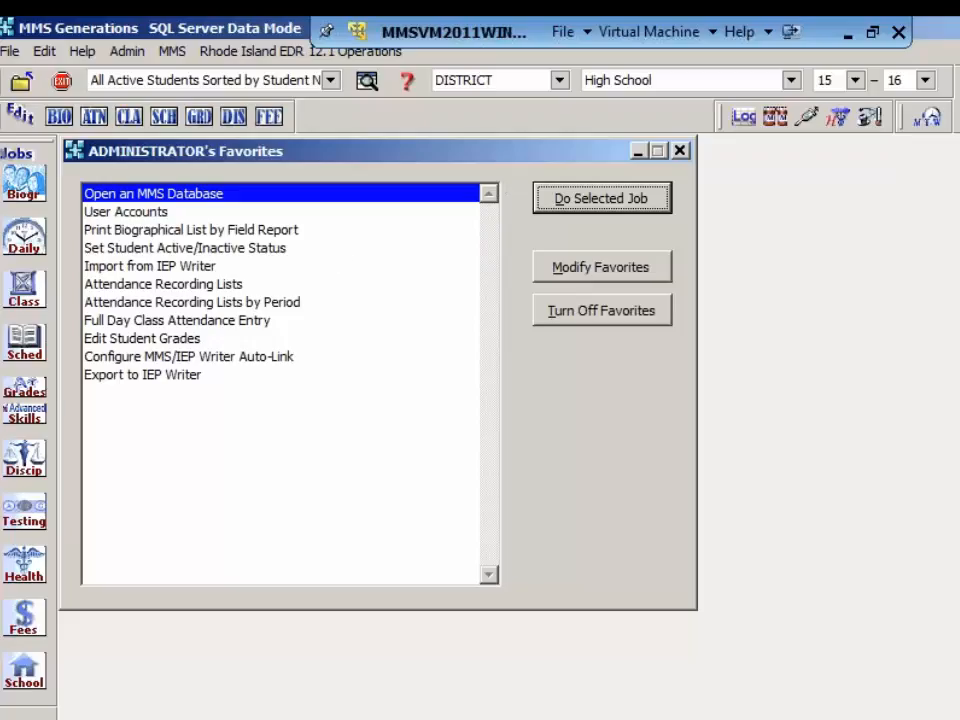
click(24, 515)
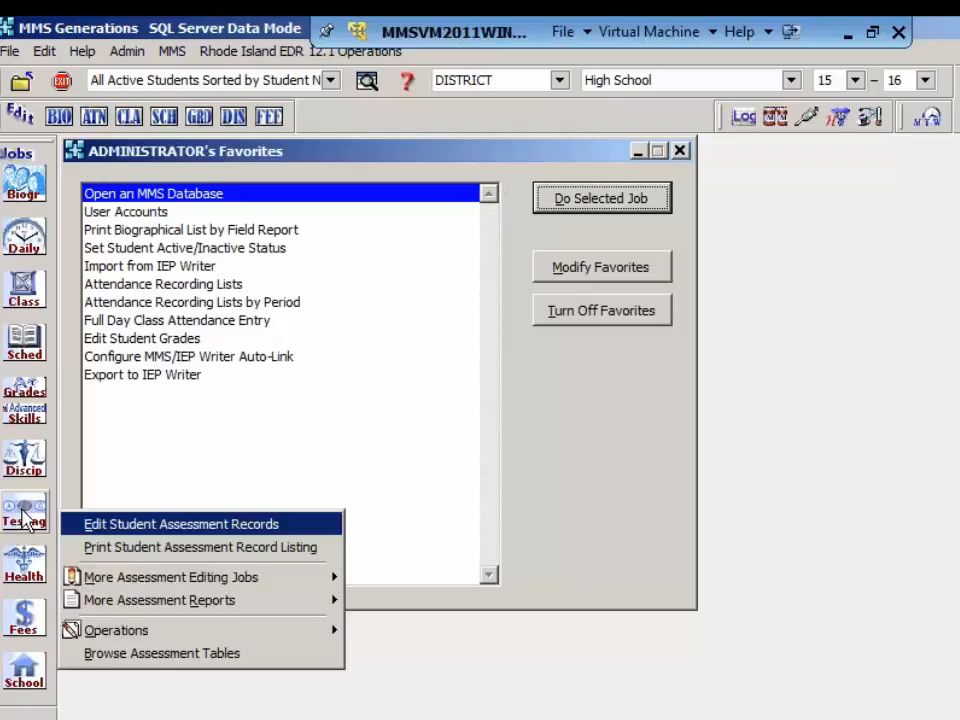
mouse_move(167, 634)
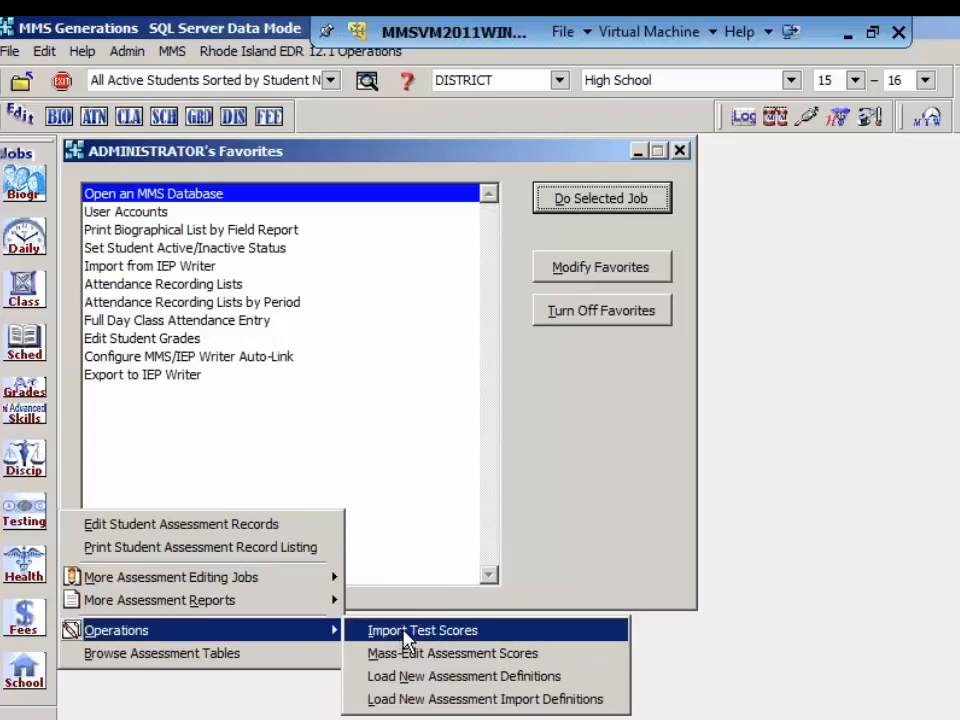
click(406, 634)
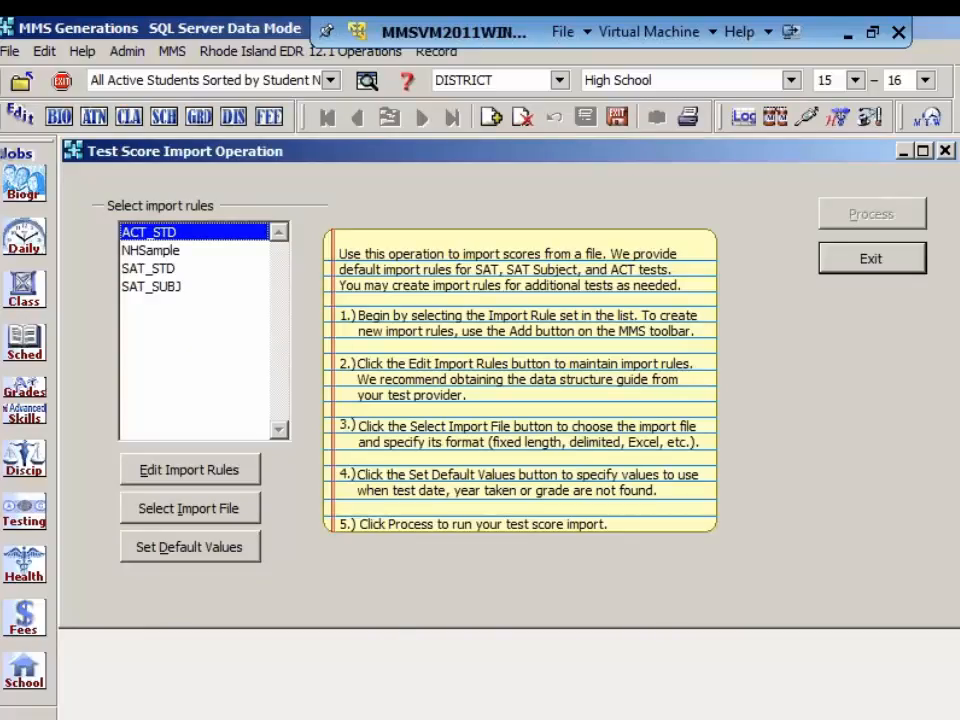
click(151, 251)
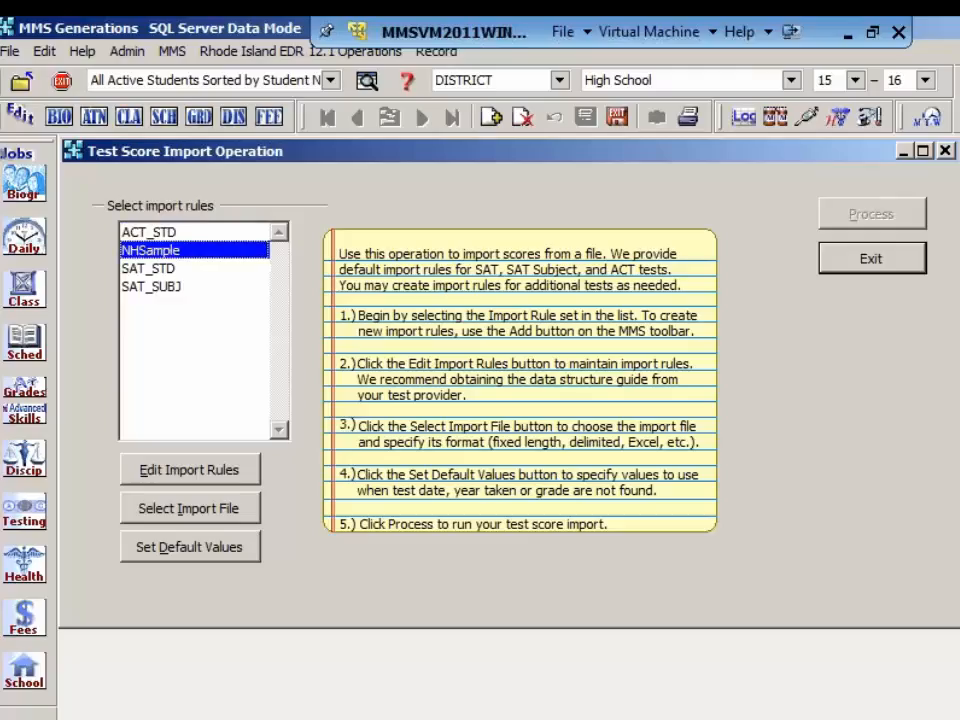
click(149, 232)
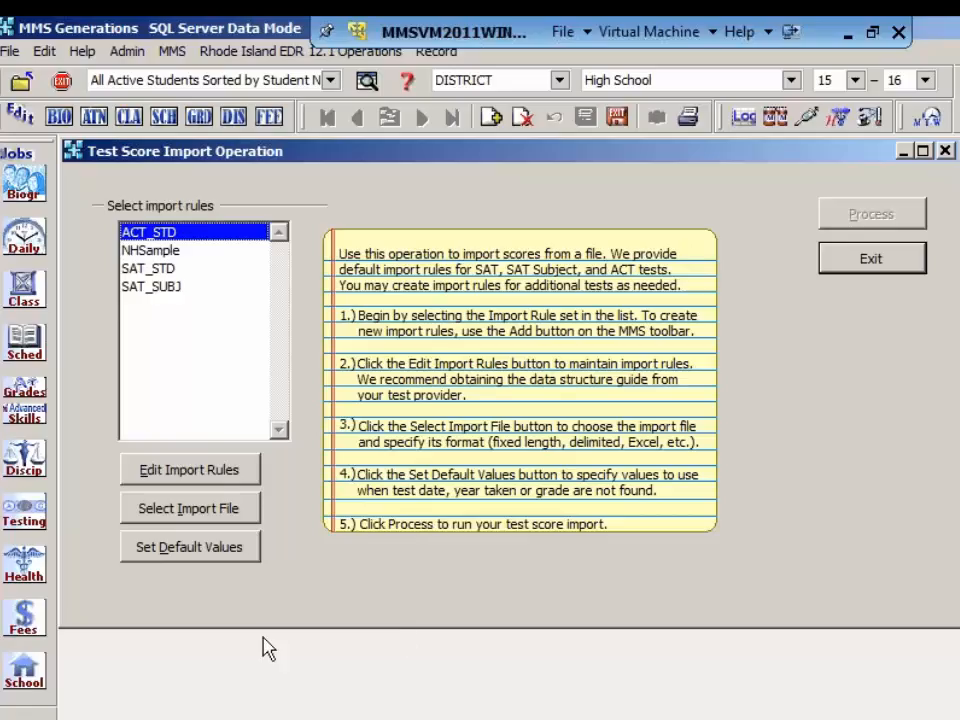
Step: Set the import file to TestImport.csv in Comma Separated Value (CSV) format, ignoring 1 record at the beginning of the file
click(182, 513)
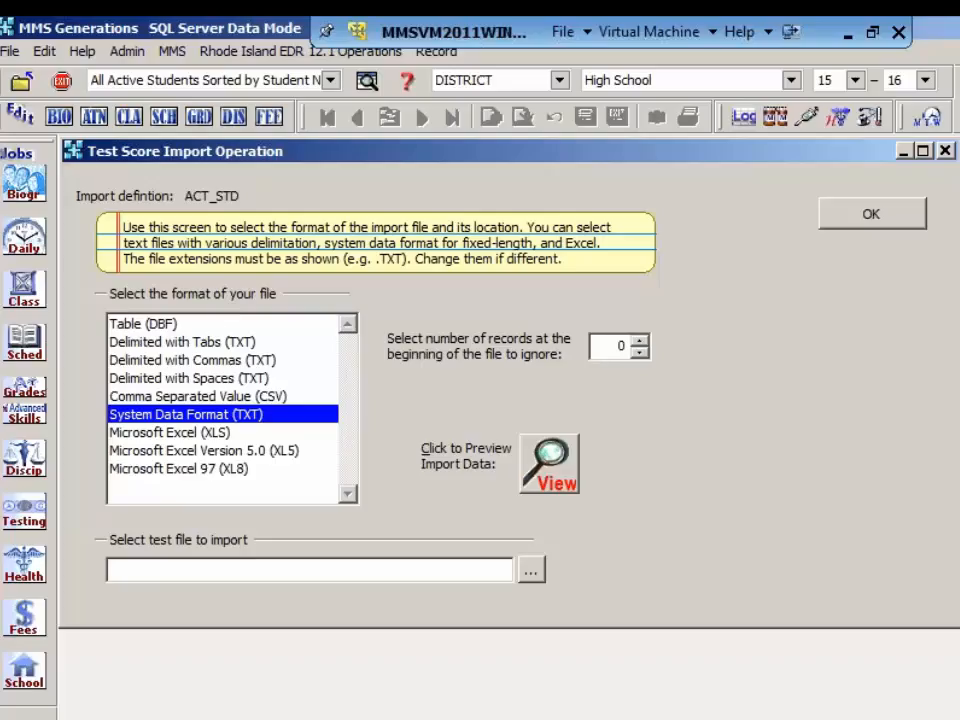
click(207, 398)
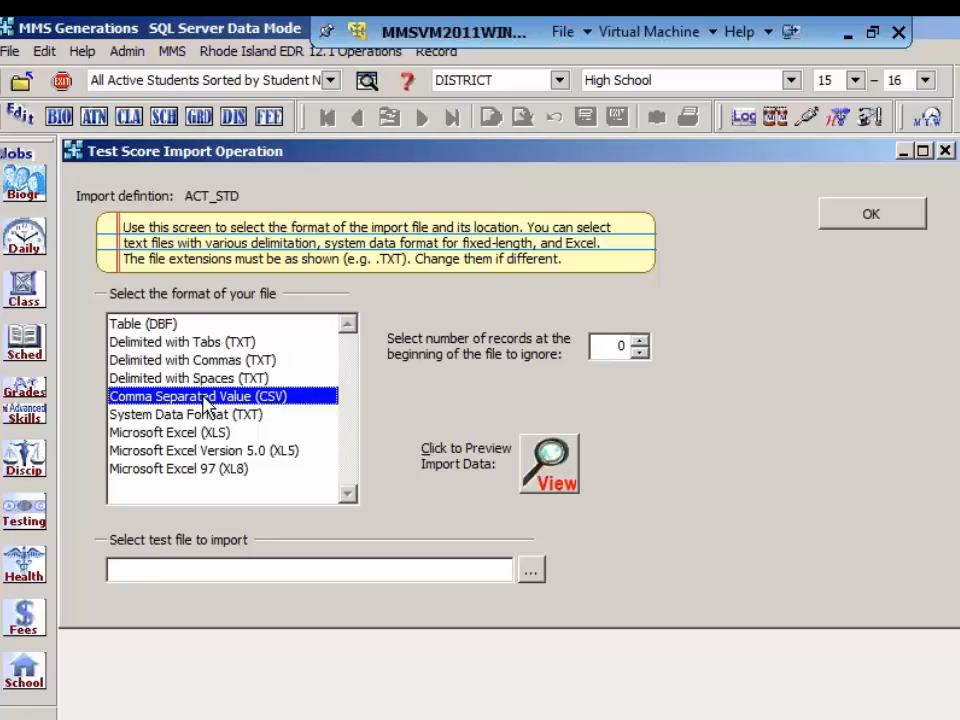
click(530, 572)
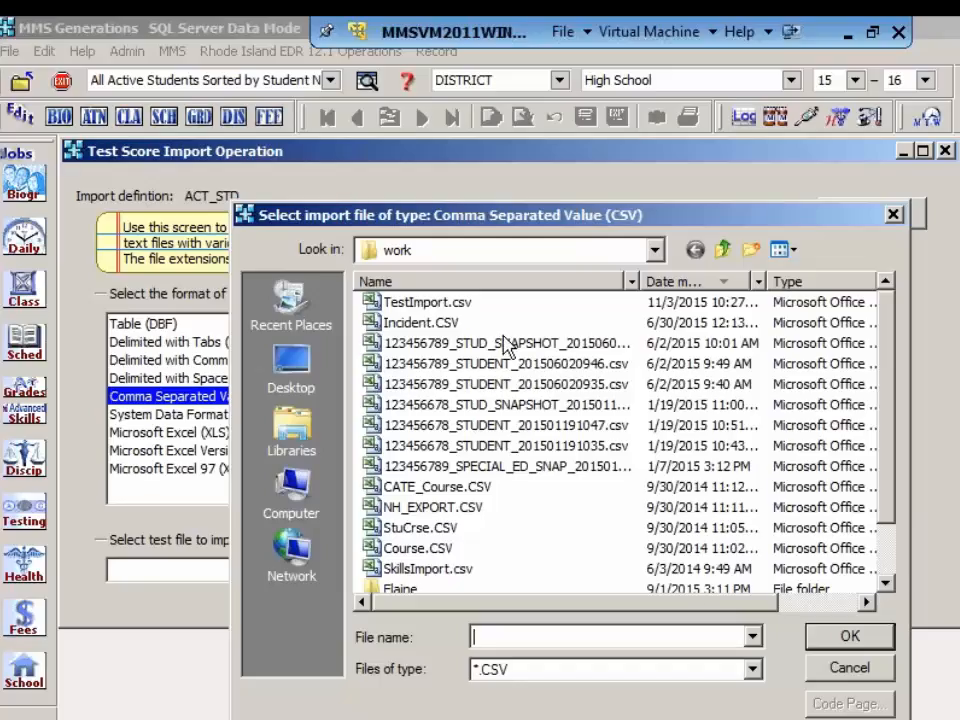
click(432, 302)
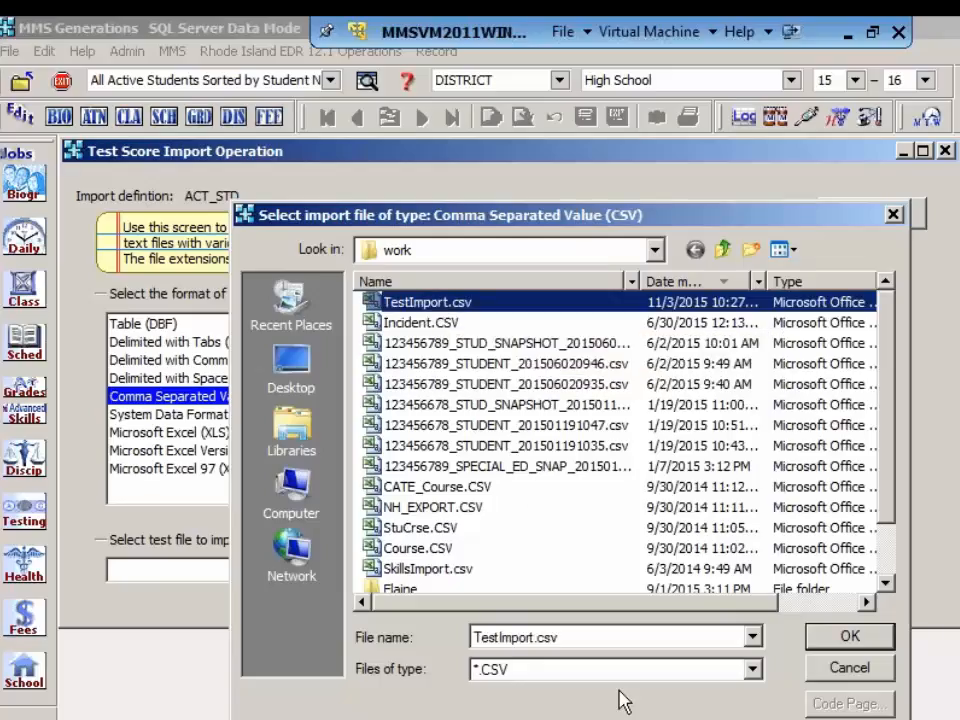
click(849, 637)
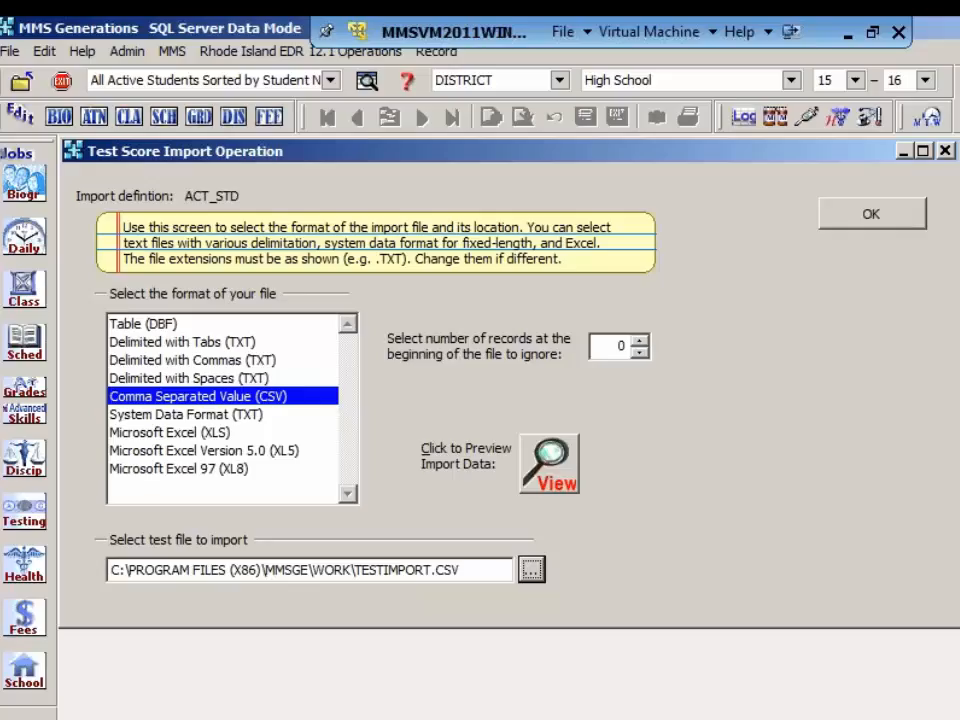
click(638, 342)
Step: Preview the loaded import data, examine its columns through to the score fields, and close the preview
click(545, 478)
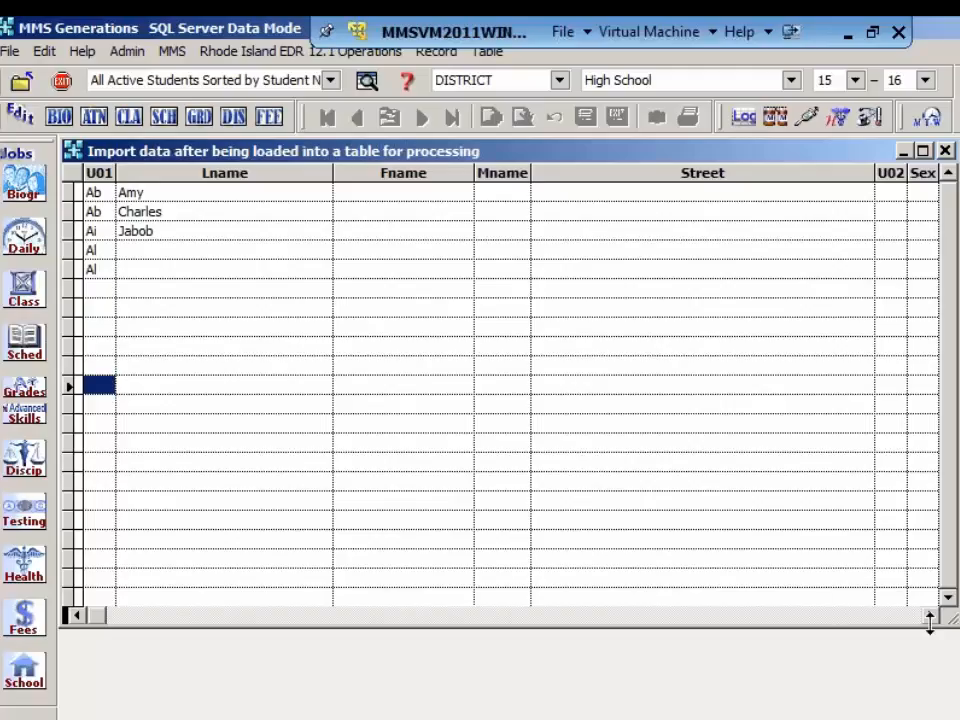
click(931, 615)
click(931, 615)
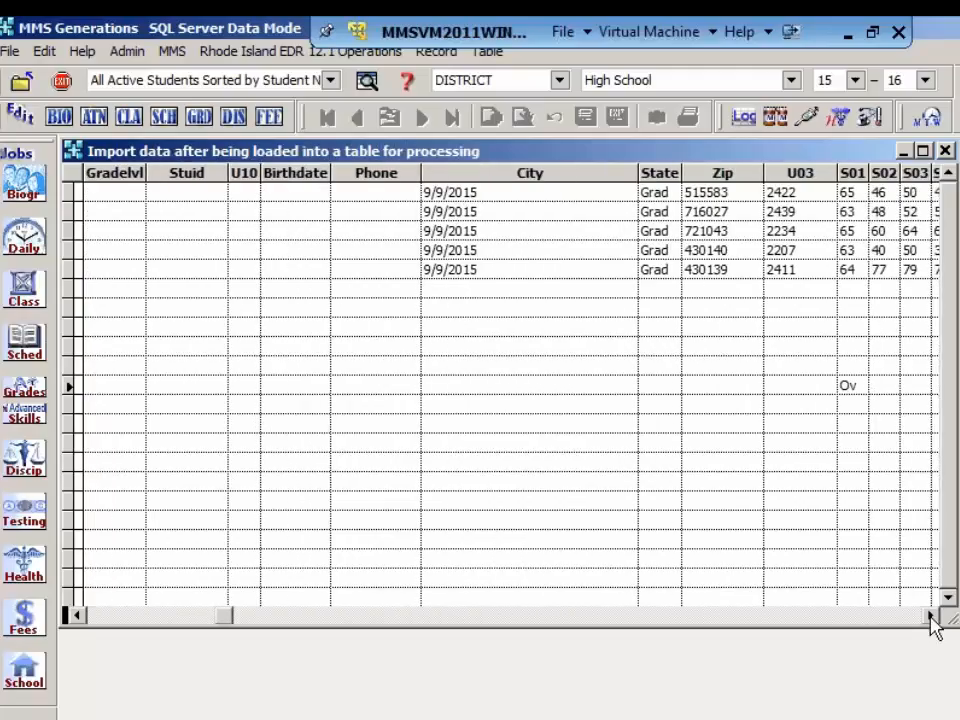
click(931, 615)
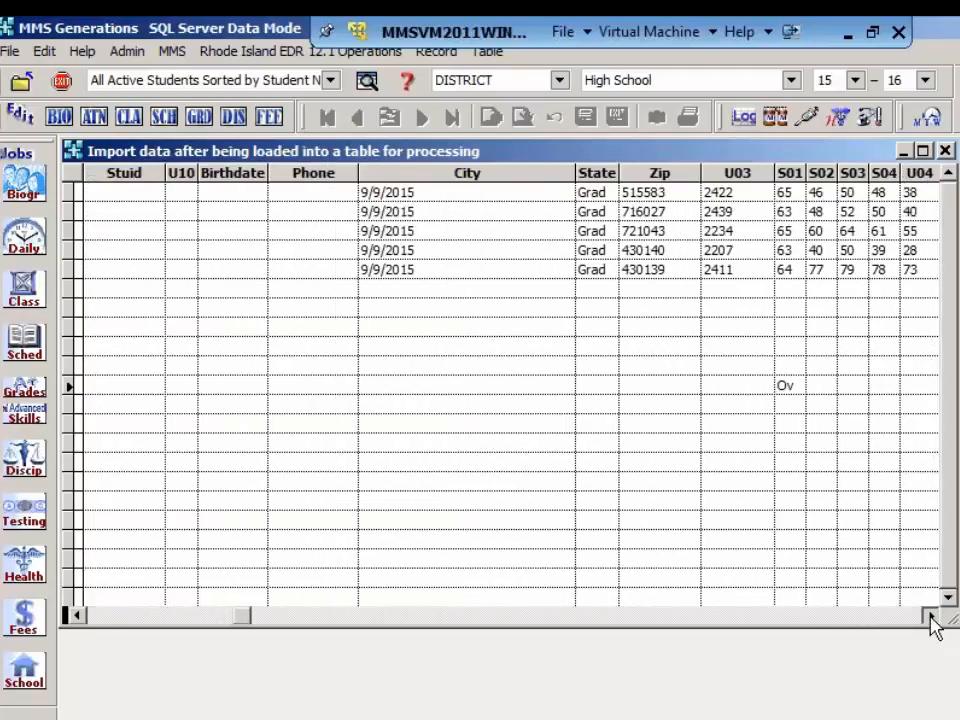
click(931, 615)
click(931, 615)
click(931, 615)
click(931, 615)
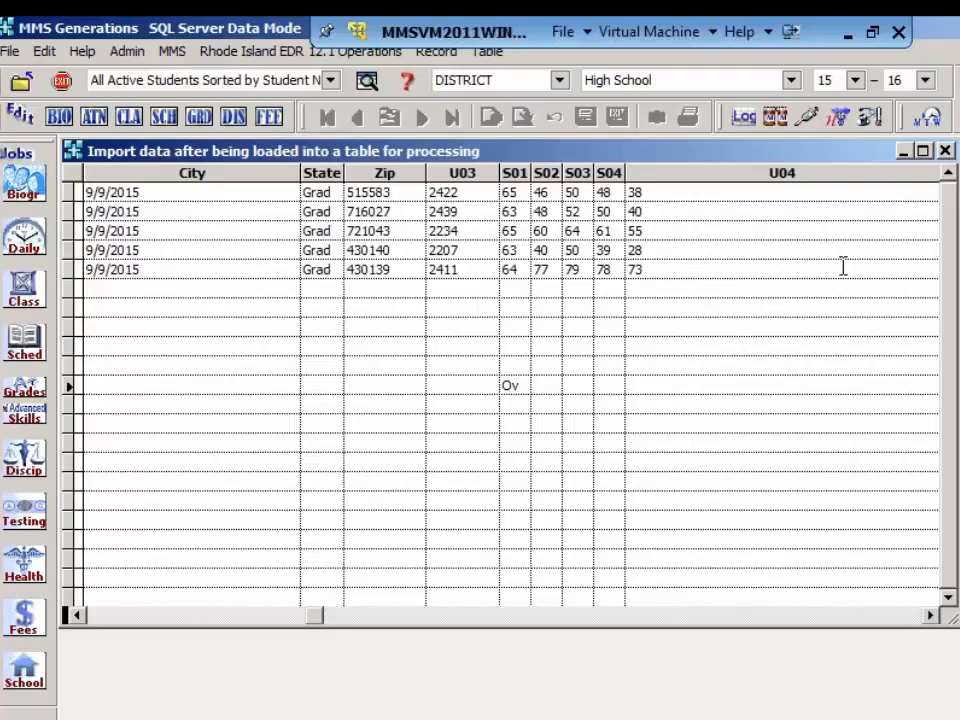
click(945, 151)
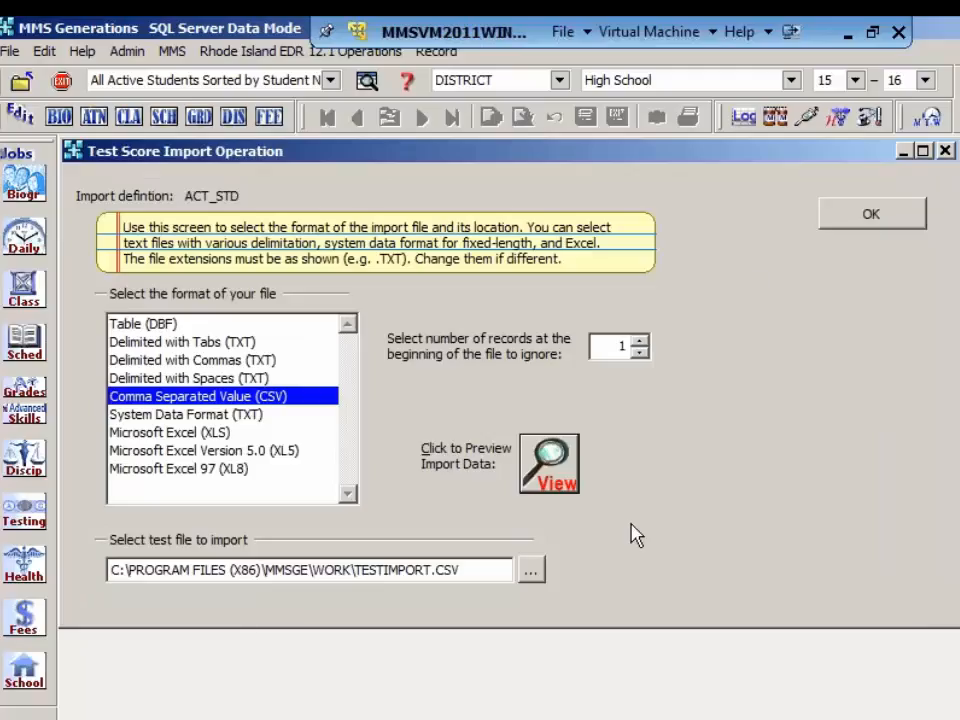
Step: Try to find an import file in the Microsoft Excel (XLS) and Microsoft Excel 97 (XL8) formats, cancelling each file selection
click(529, 572)
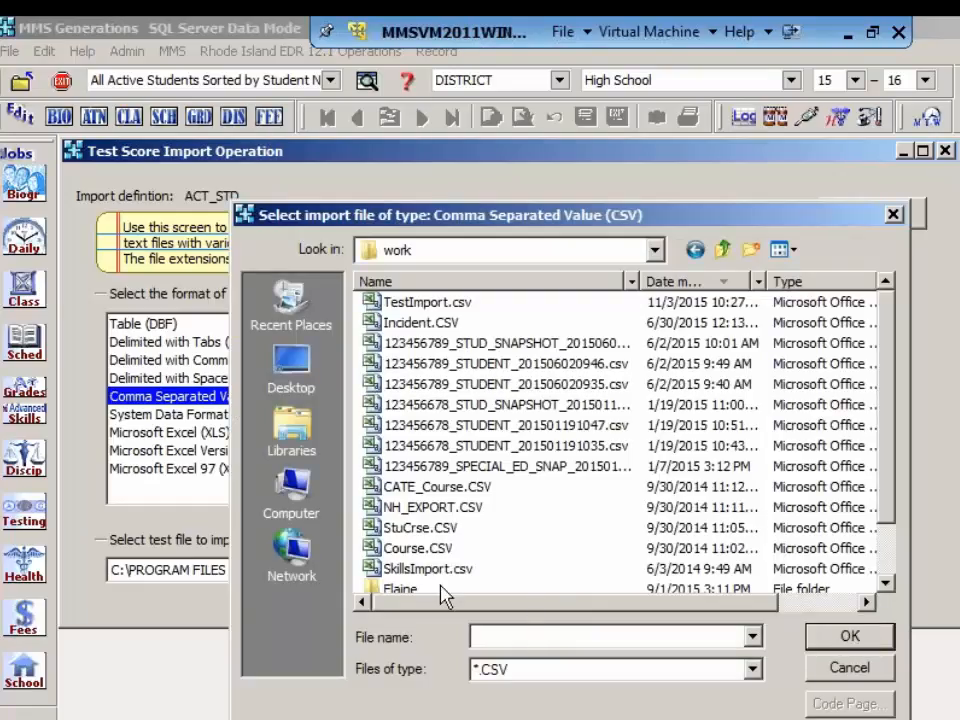
click(848, 668)
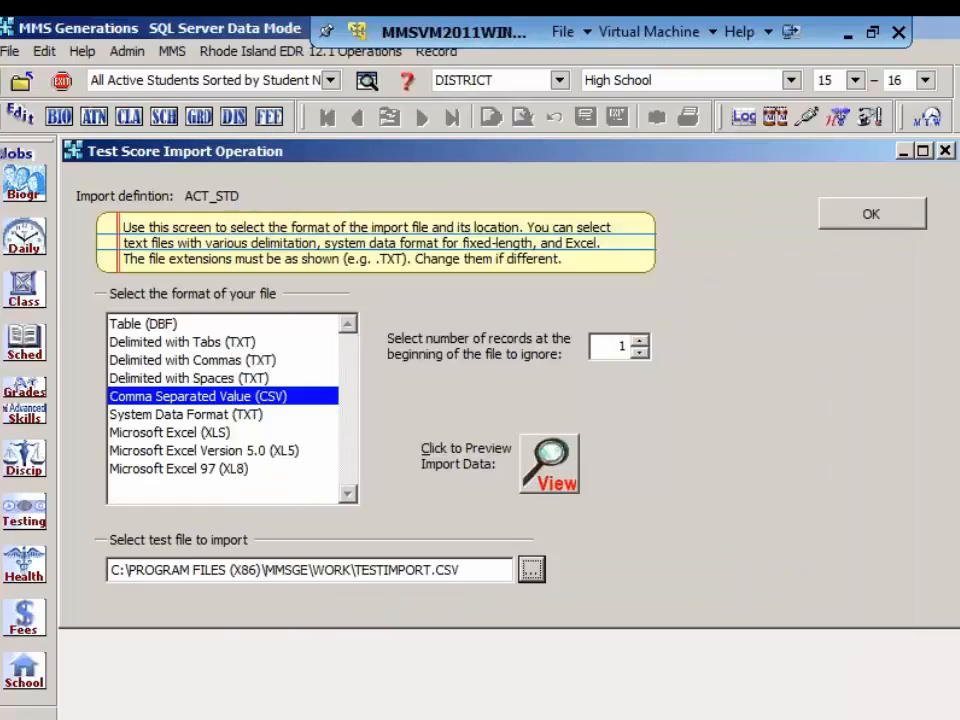
click(168, 436)
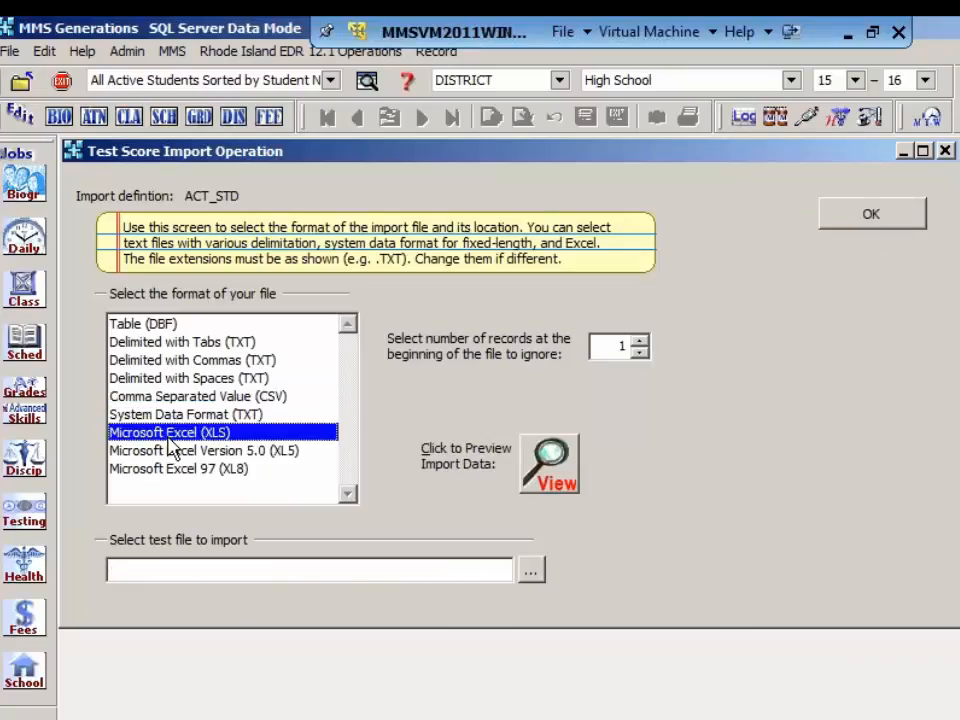
click(531, 569)
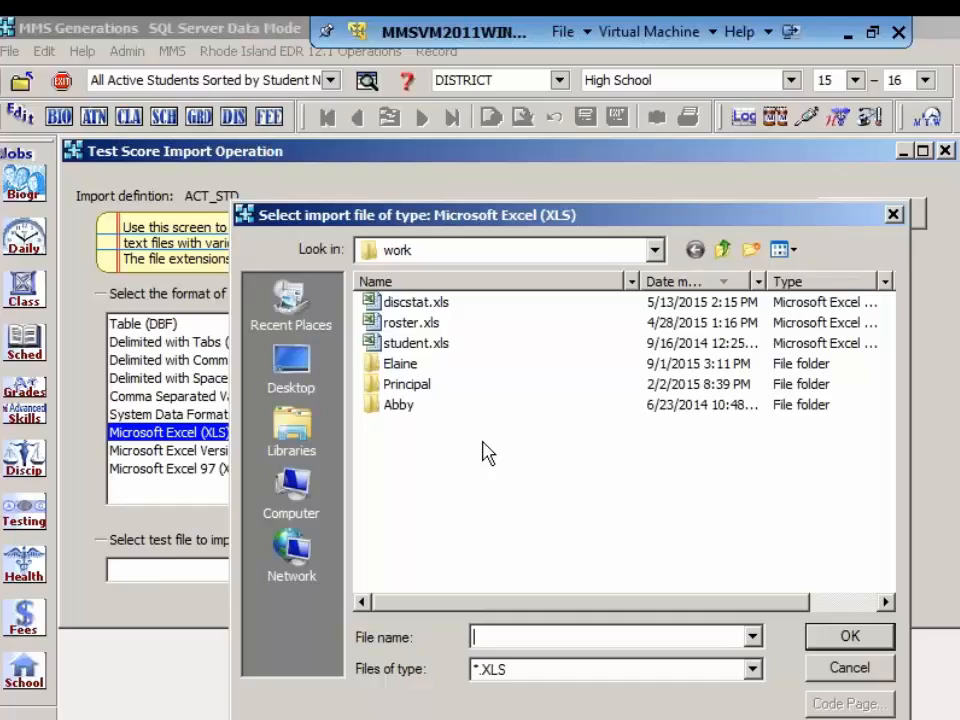
click(851, 668)
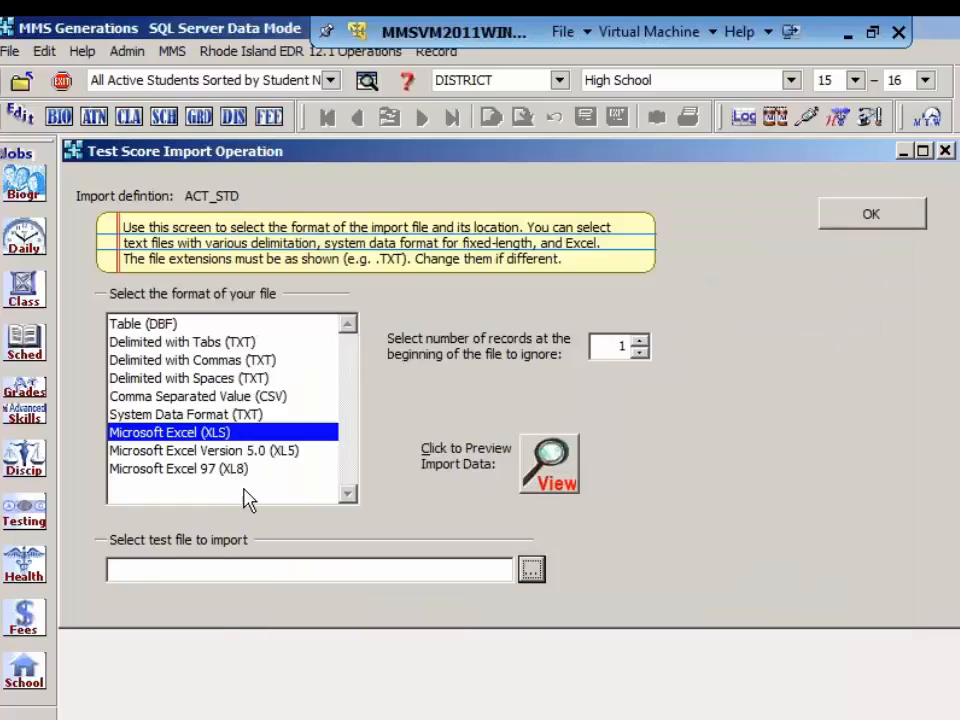
click(214, 470)
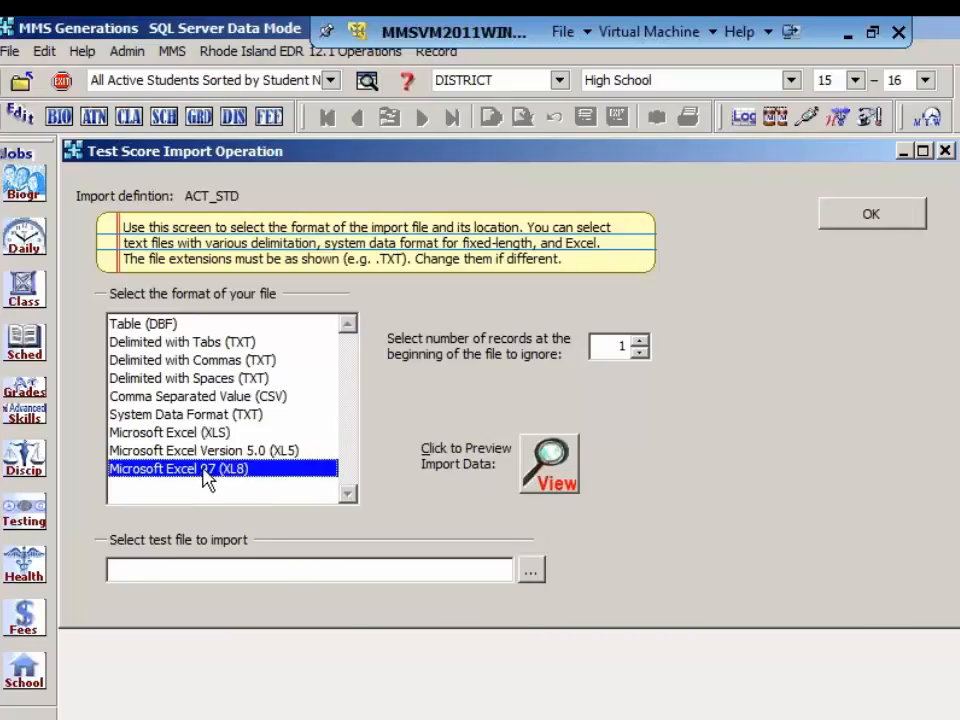
click(531, 571)
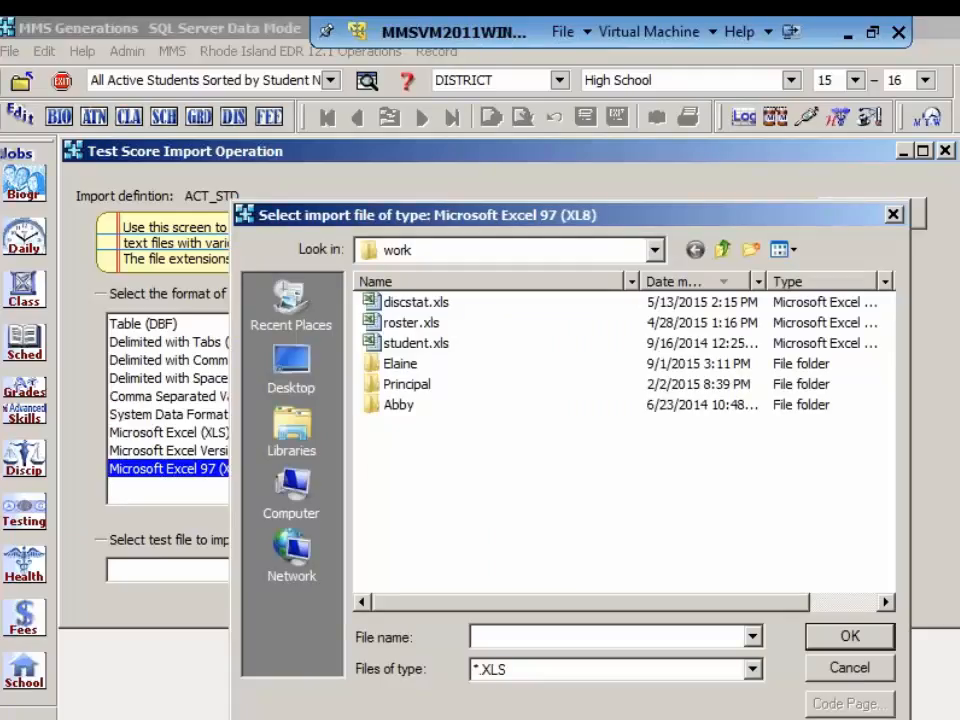
click(860, 670)
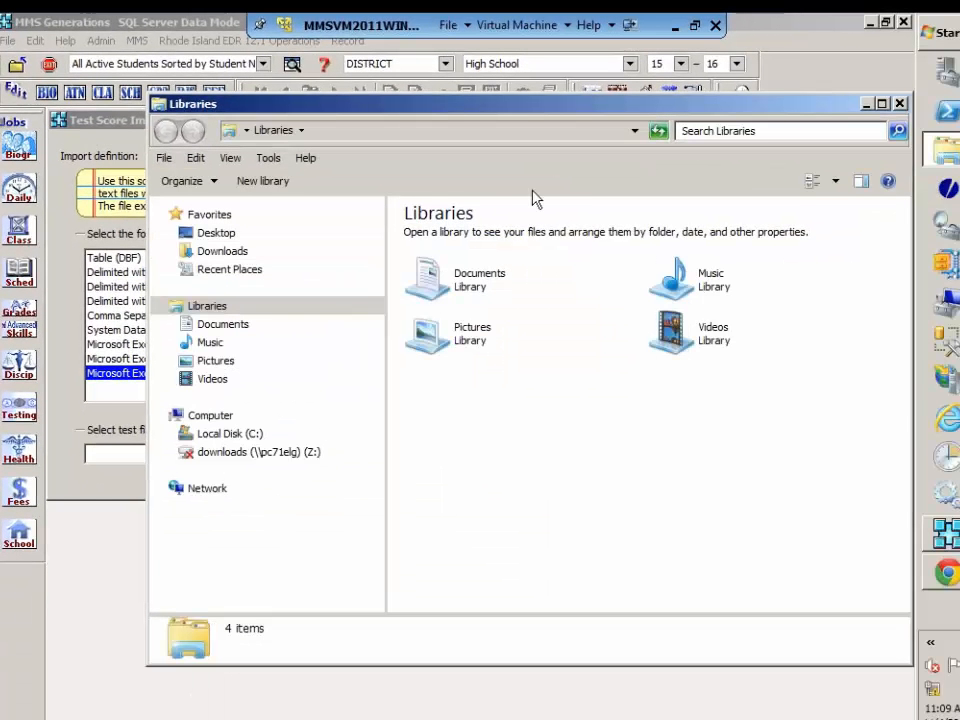
Step: In Windows Explorer, open the folder C:\Program Files (x86)\MMSGE\work and sort its files by modification date, newest first
click(233, 437)
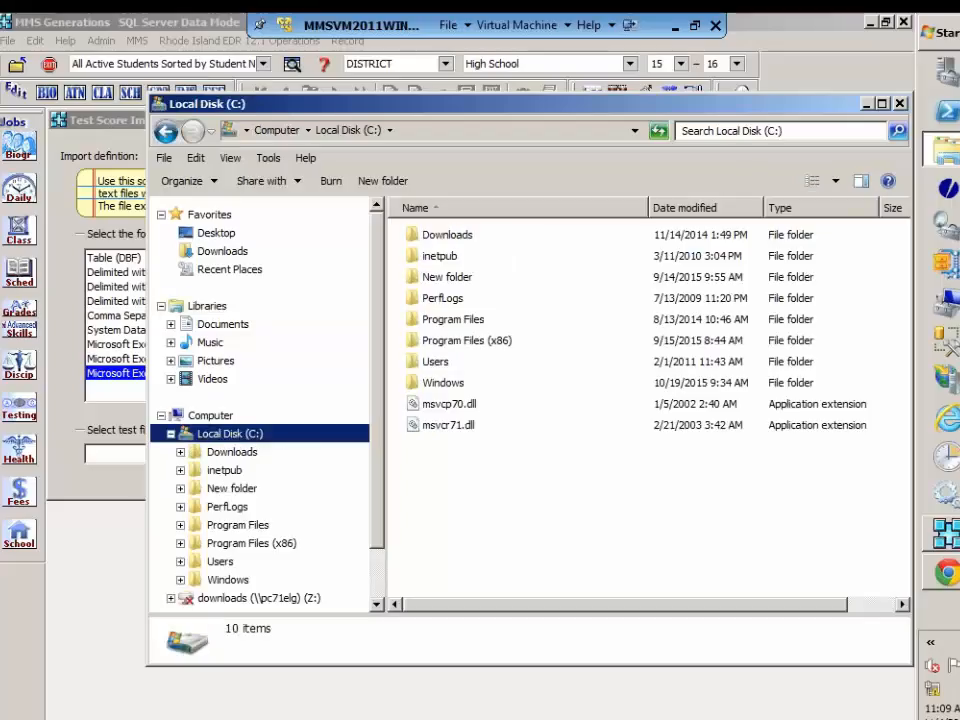
click(470, 342)
double_click(470, 342)
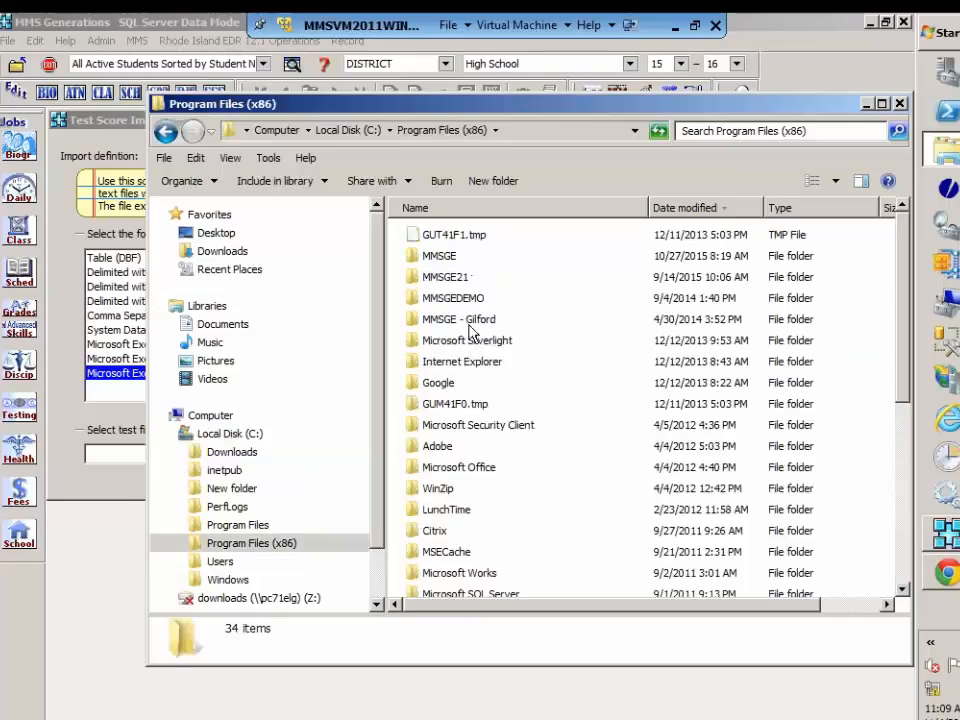
click(455, 258)
double_click(455, 258)
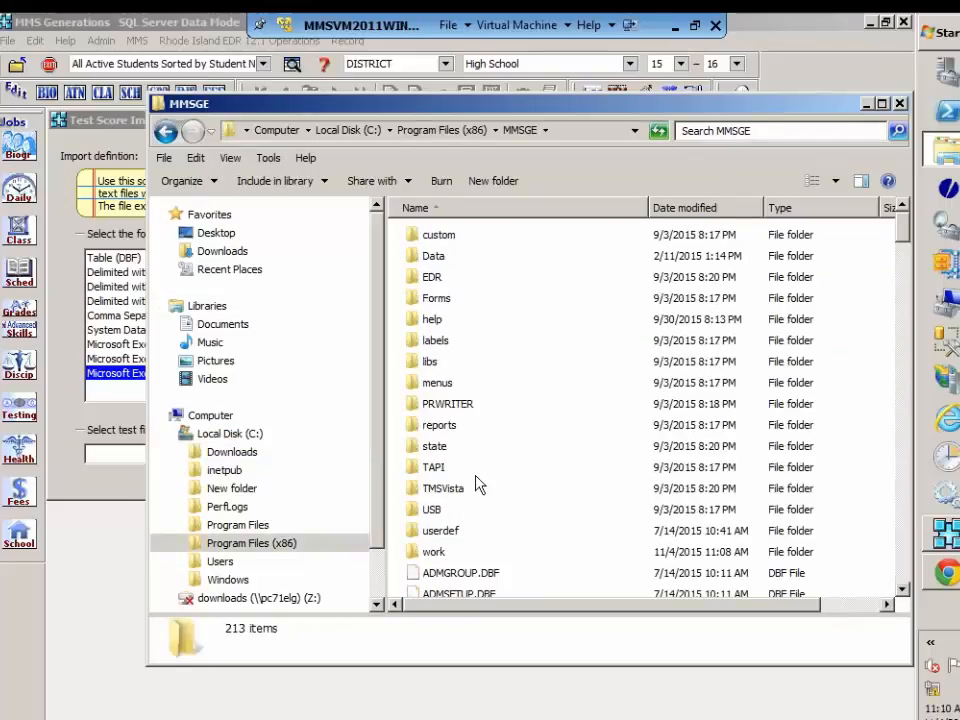
click(434, 560)
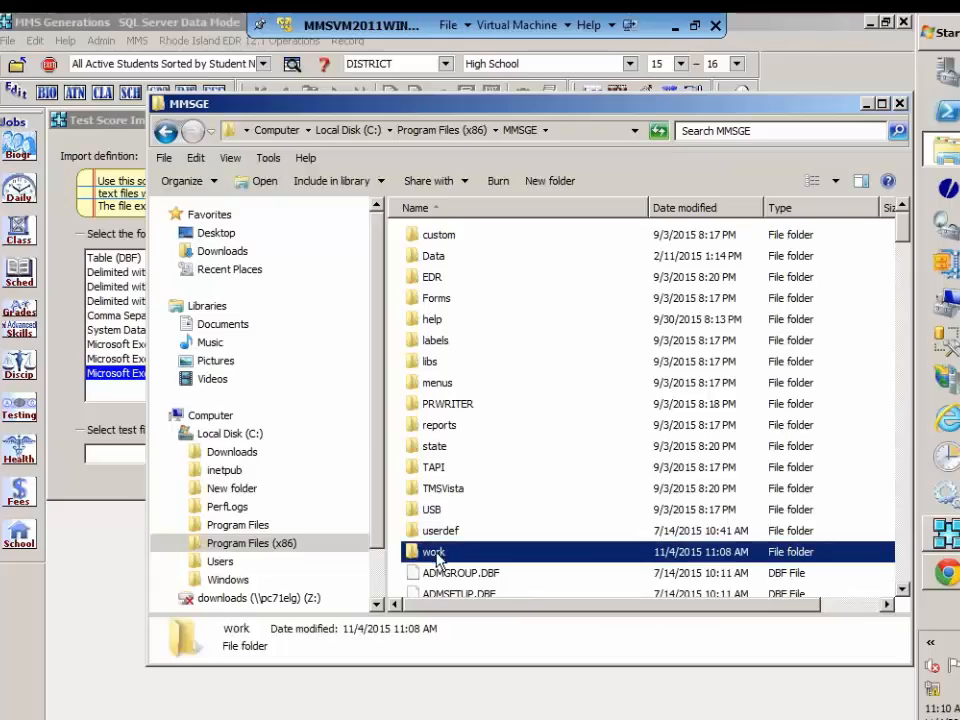
double_click(436, 556)
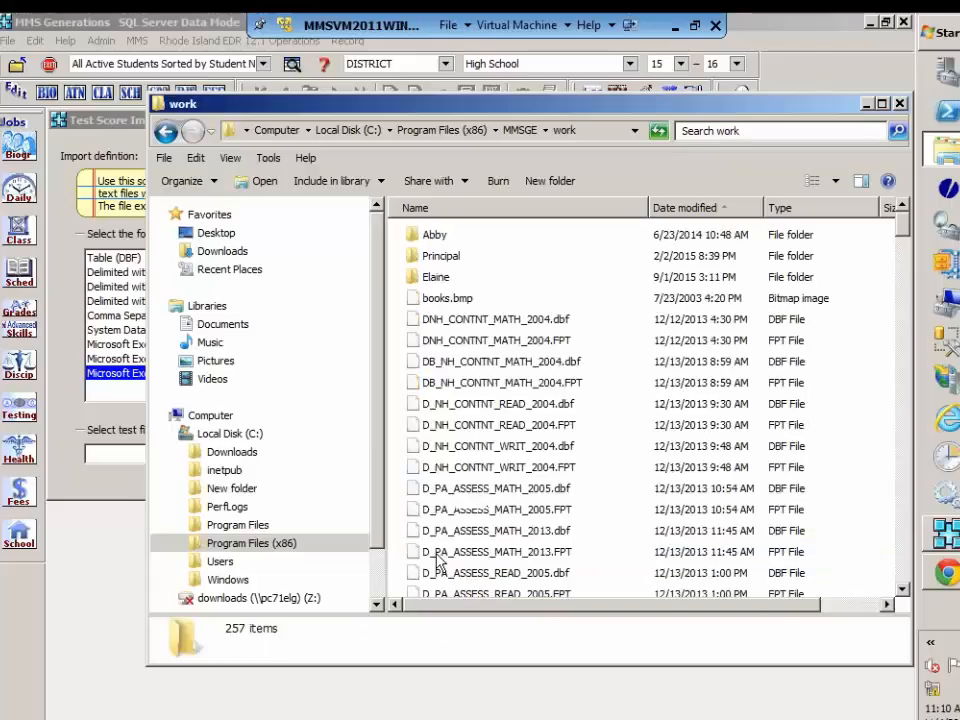
click(693, 208)
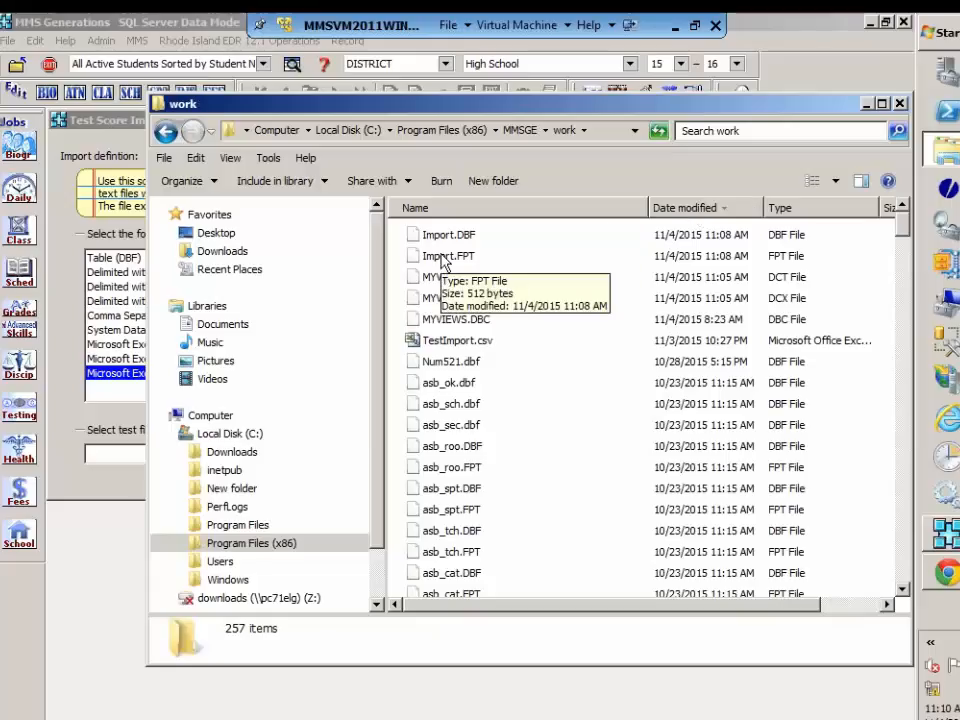
Step: Open TestImport.csv in Microsoft Excel, examine its column headings, close it, and return to MMS Generations
click(446, 345)
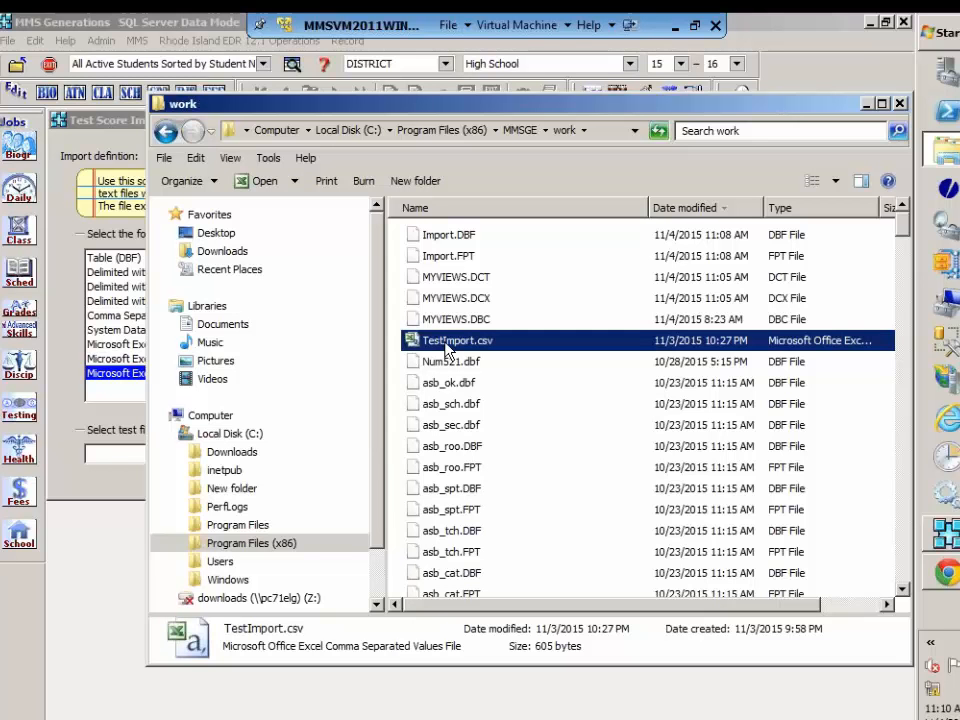
double_click(446, 345)
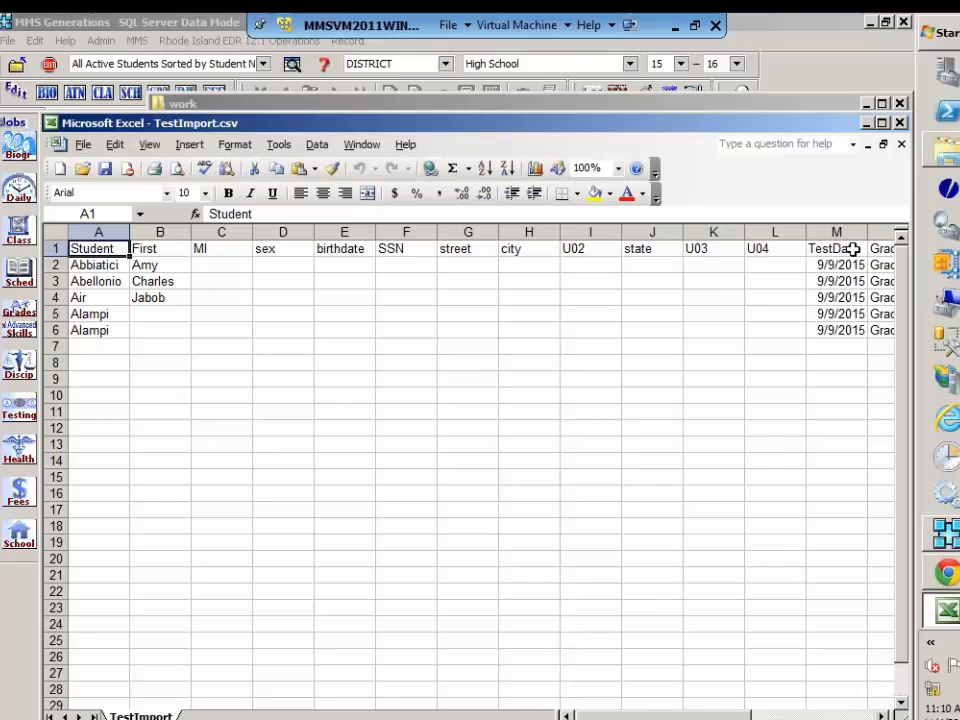
click(900, 124)
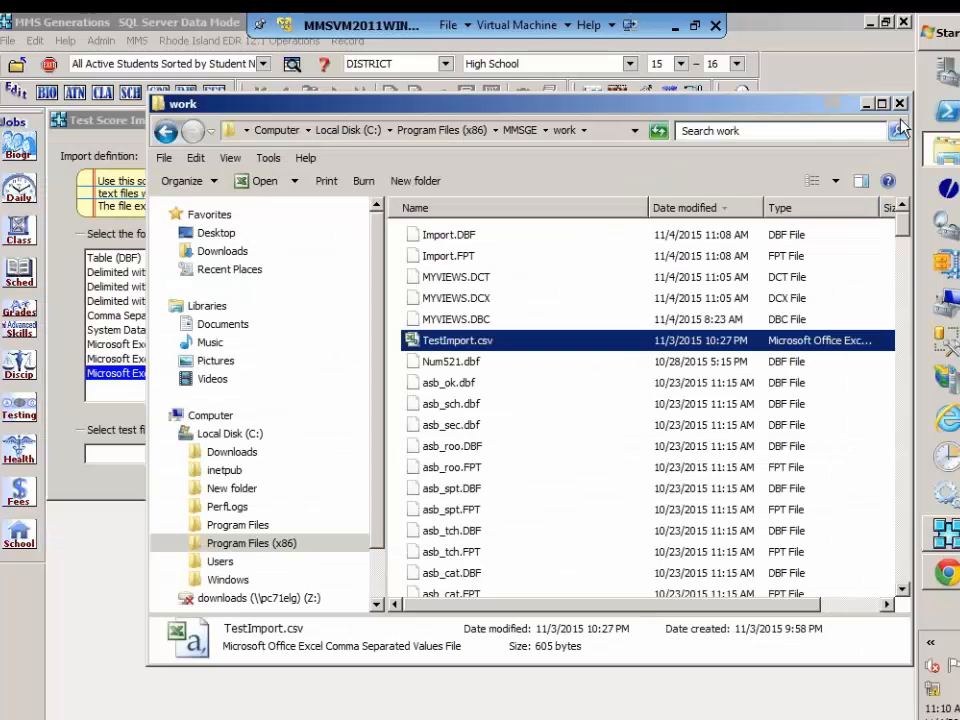
click(868, 104)
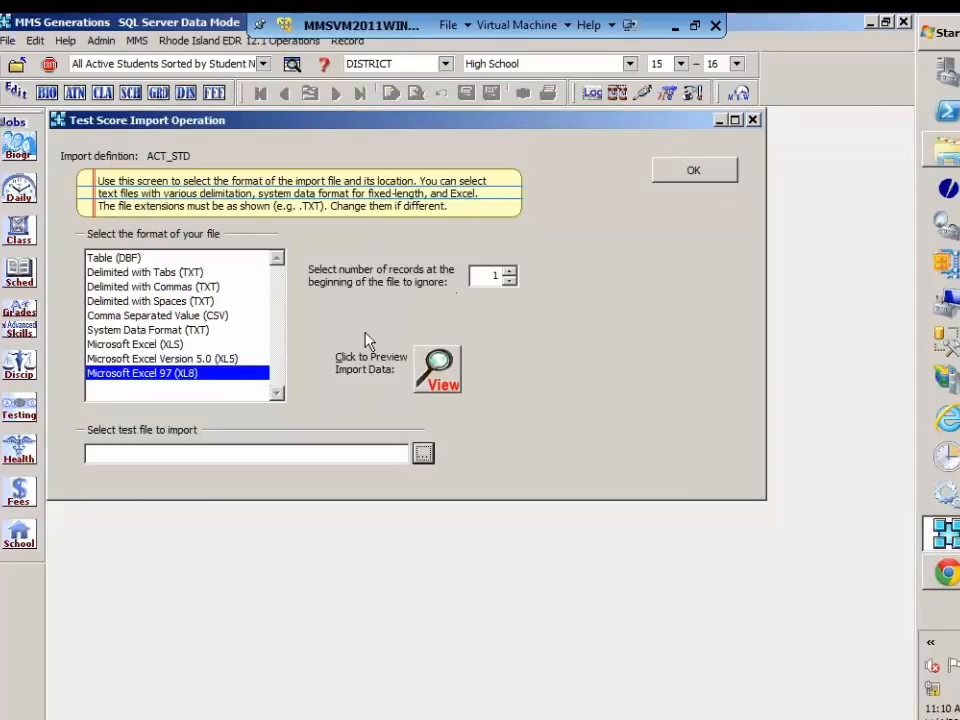
Step: Choose the Comma Separated Value (CSV) format again and reselect TestImport.csv from the work folder as the test file
click(205, 317)
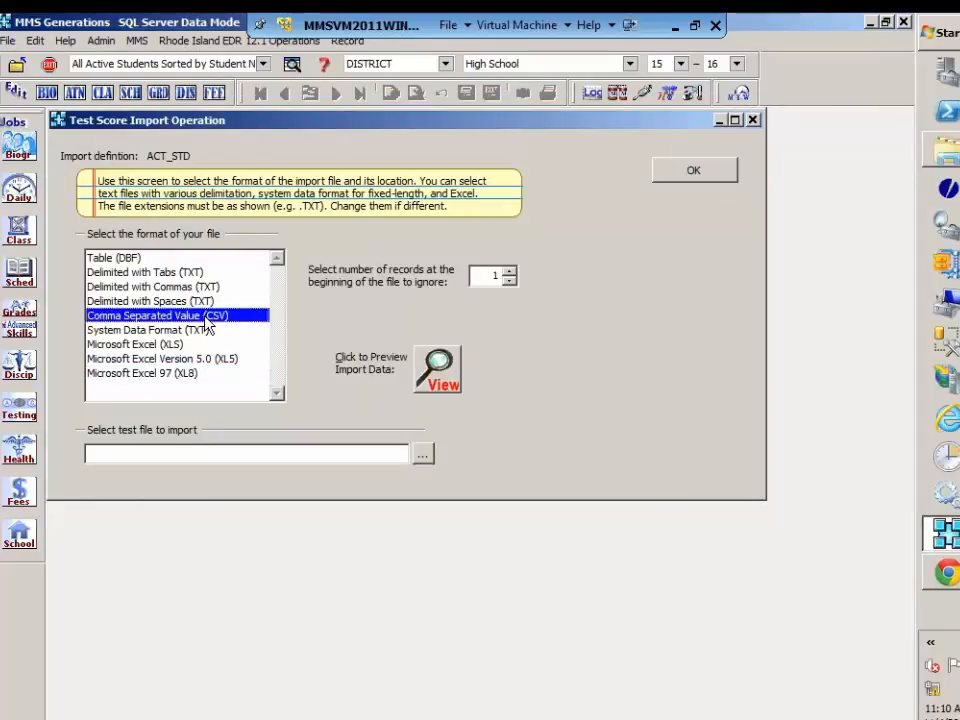
click(424, 457)
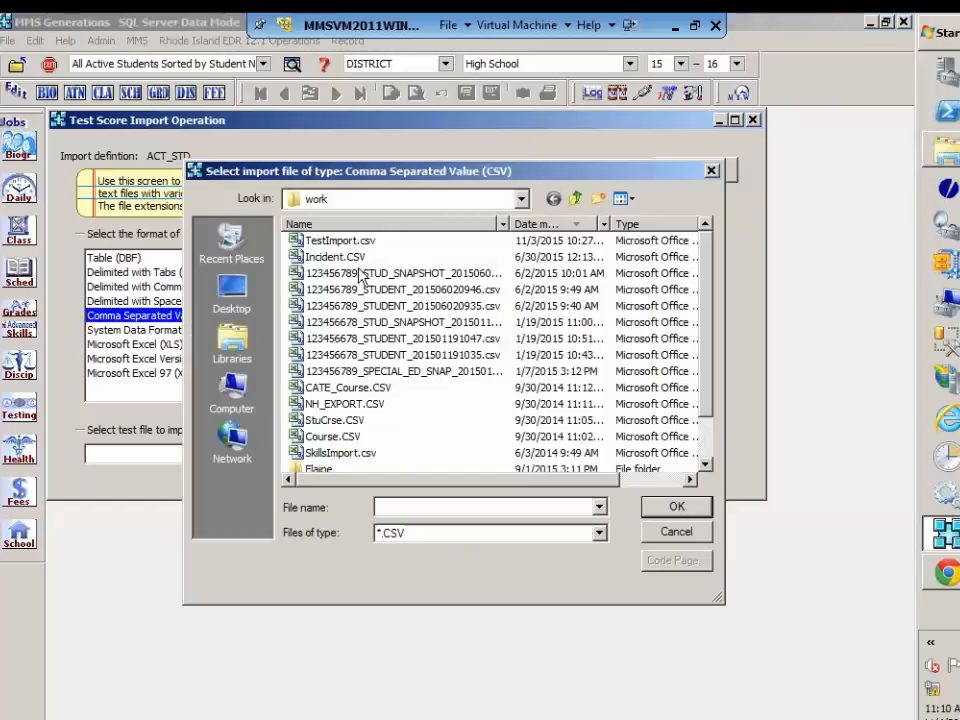
click(352, 242)
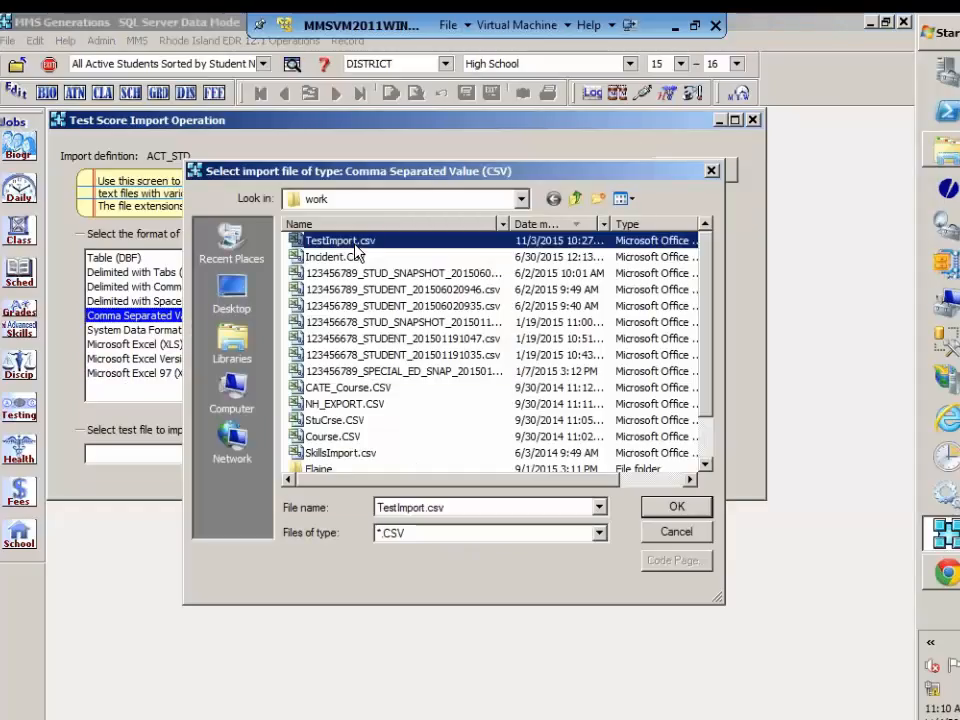
click(355, 245)
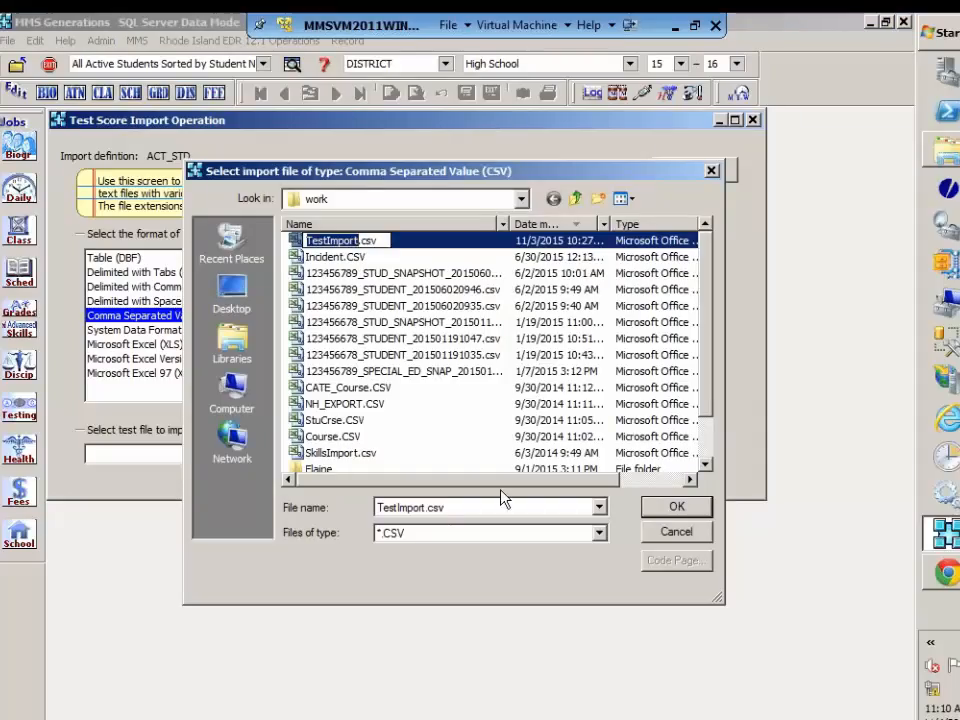
click(686, 509)
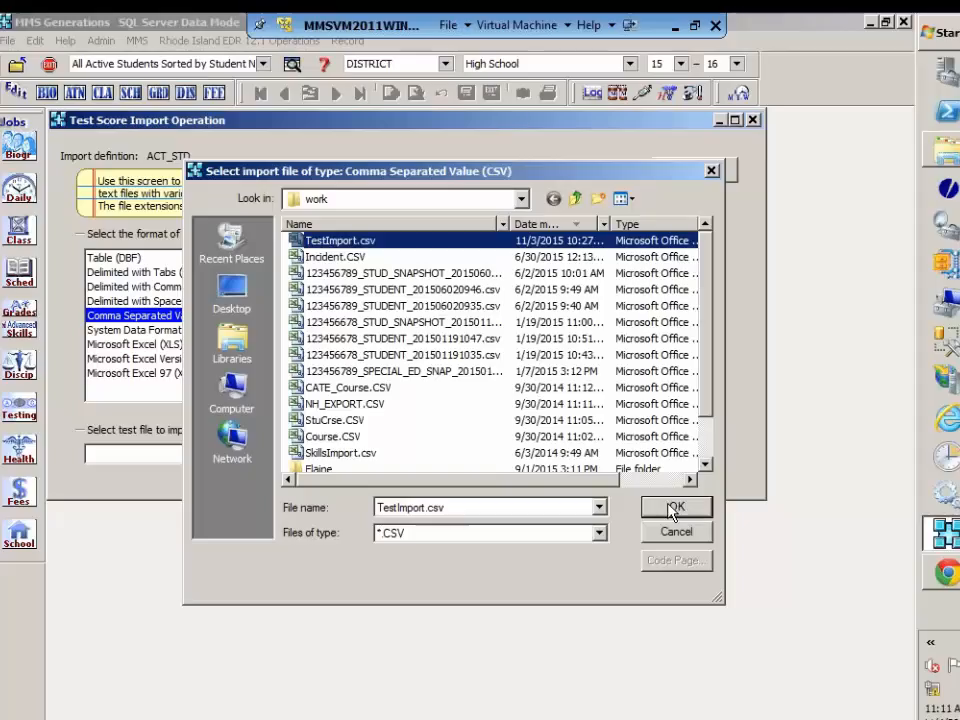
click(680, 508)
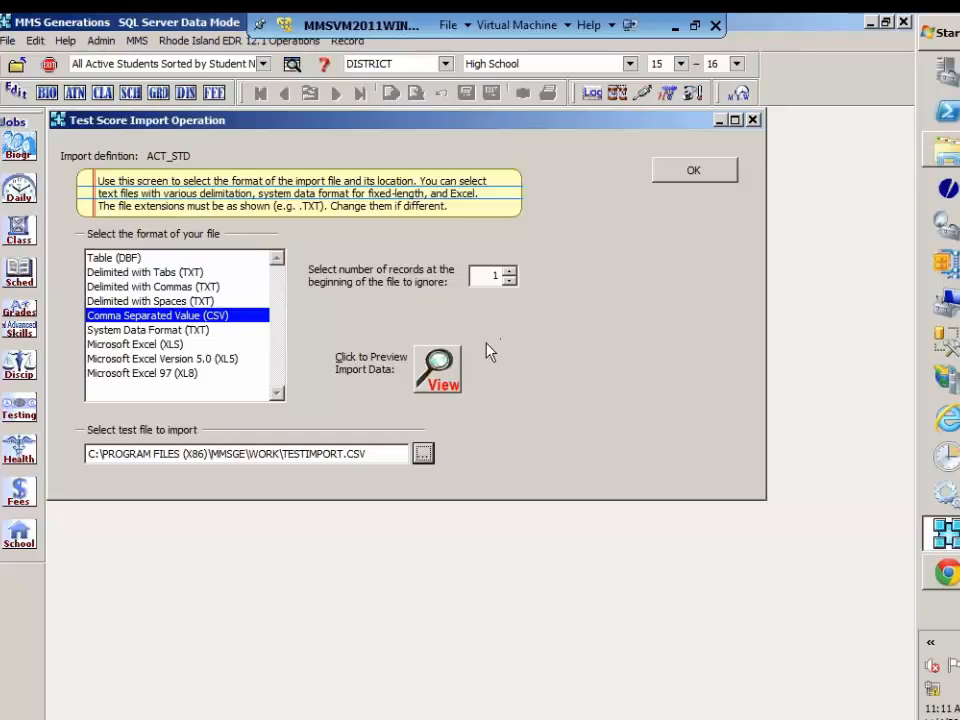
Step: Accept the import file selection and set the ACT_STD import's default test date to 09/01/2015
click(694, 170)
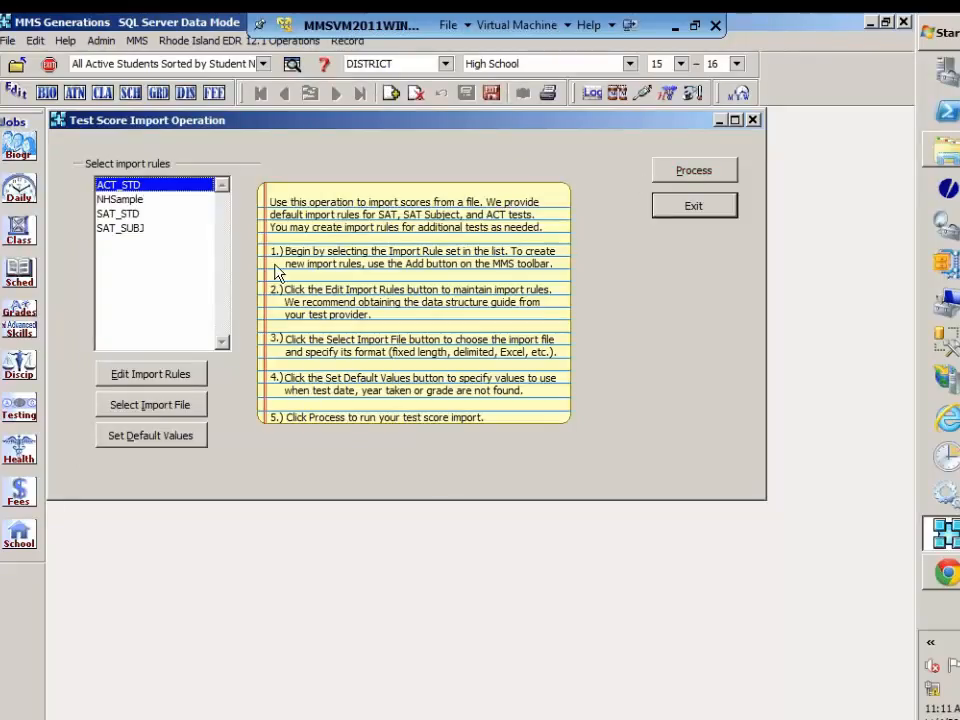
click(180, 437)
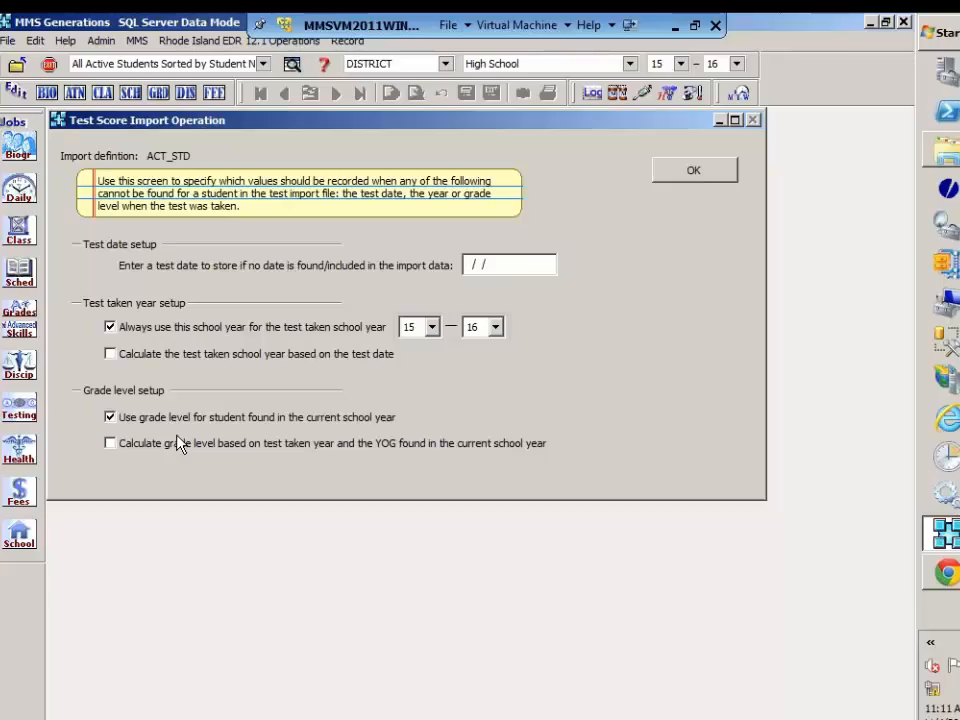
text(09/01/2015)
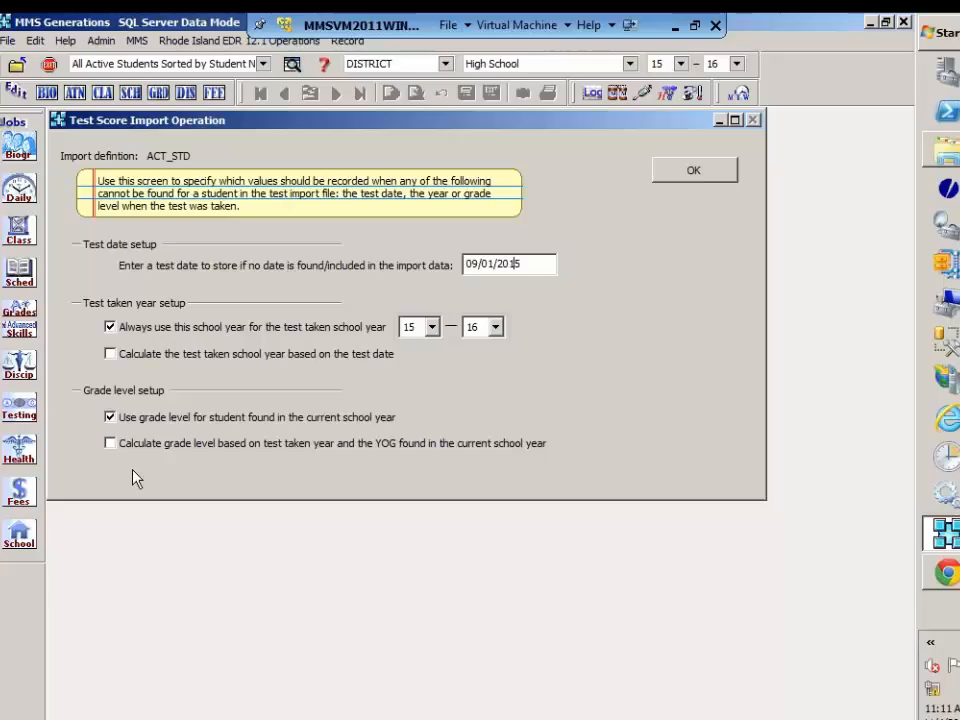
Step: Set the import defaults to calculate the school year from the test date and the grade level from test taken year and YOG
click(110, 354)
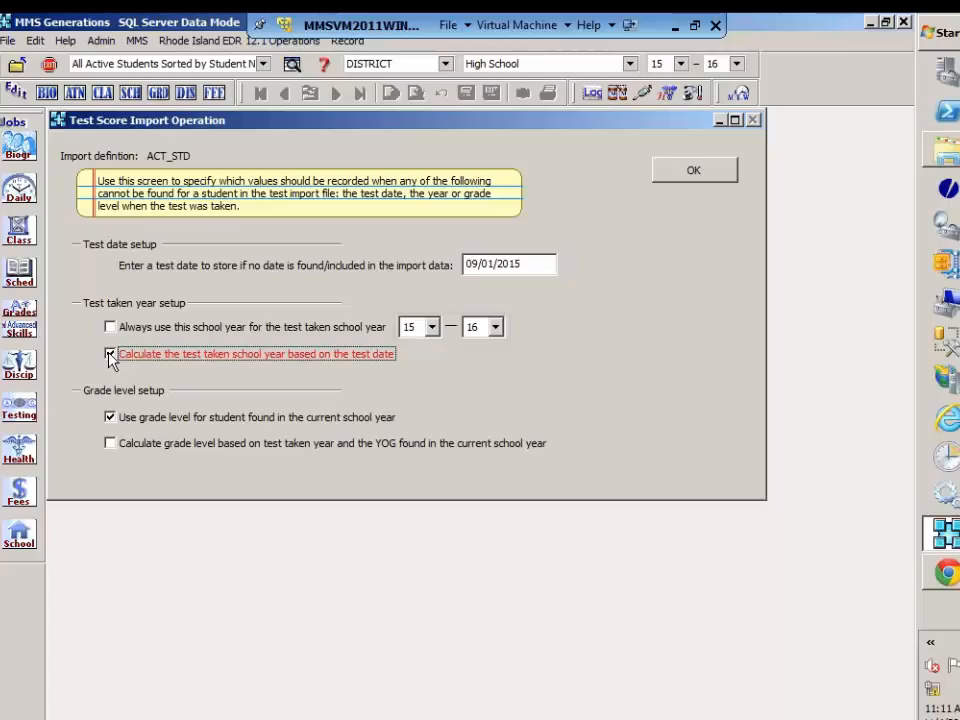
click(110, 417)
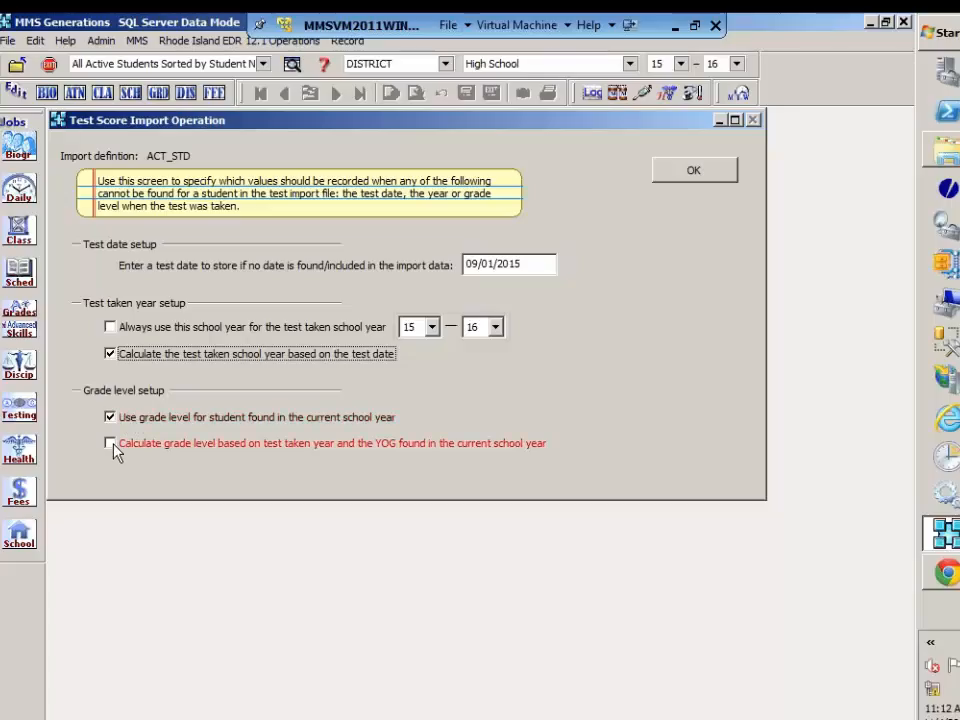
click(111, 444)
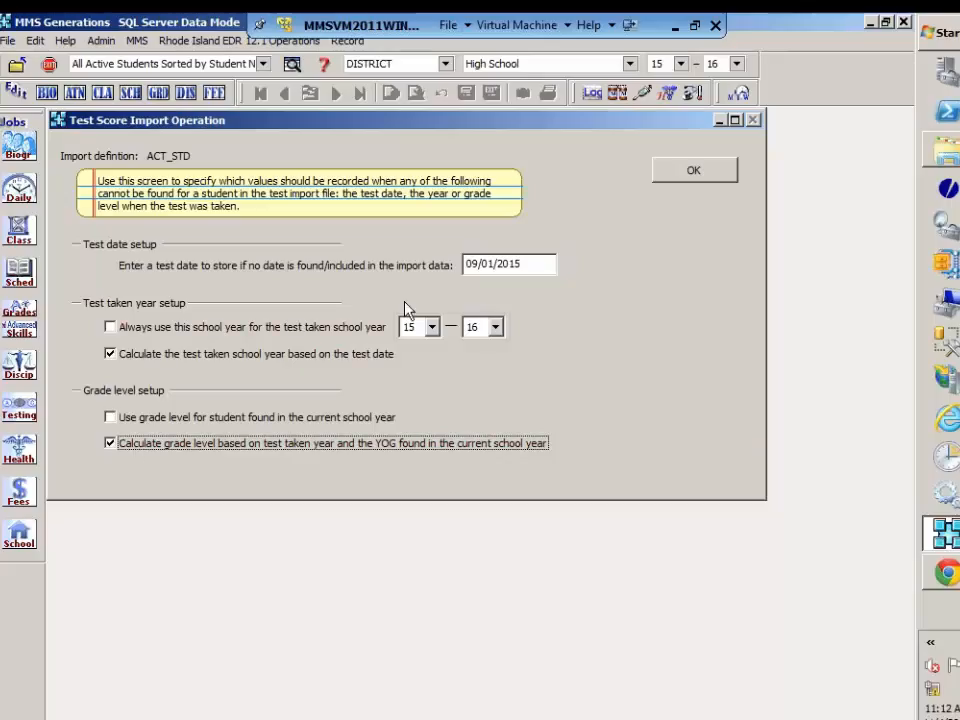
click(694, 172)
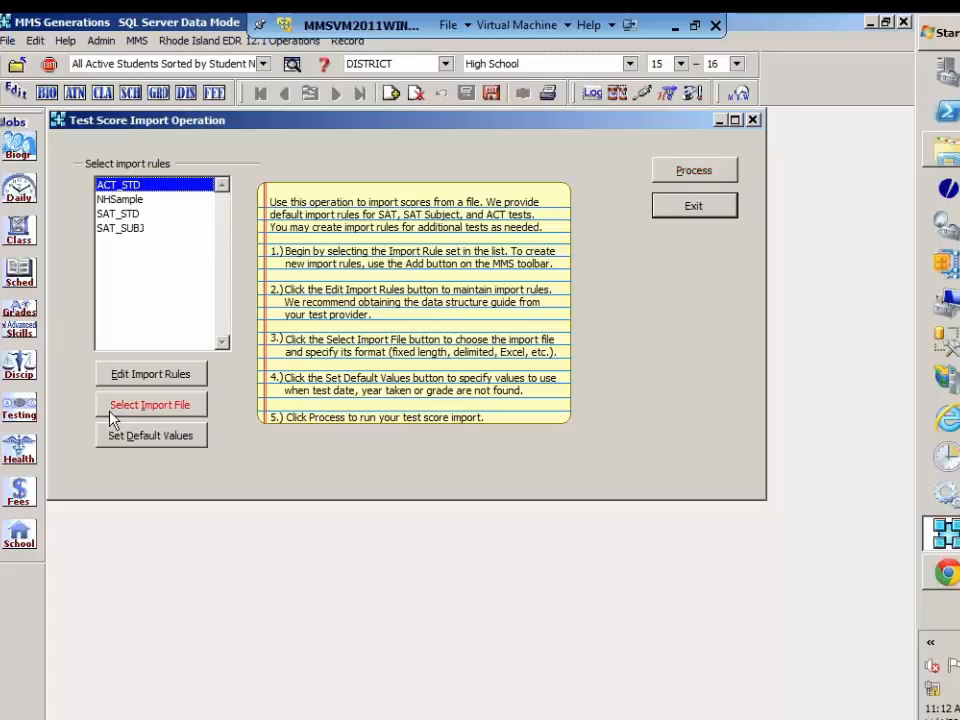
Step: Preview the data in TESTIMPORT.CSV for the ACT_STD import, and exit the Test Score Import Operation without processing
click(138, 407)
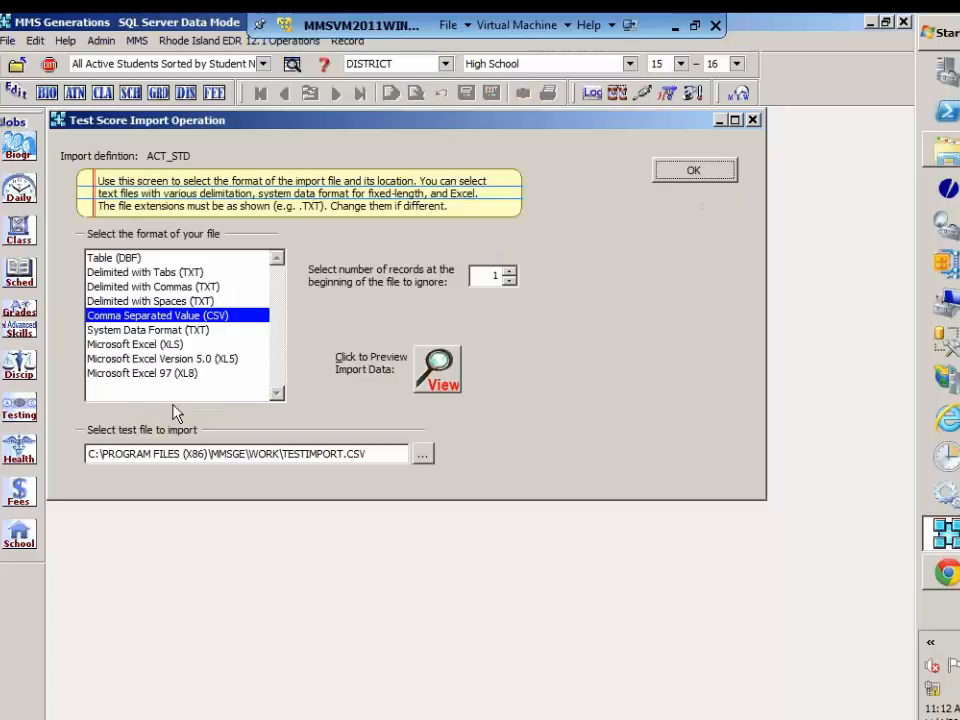
click(432, 373)
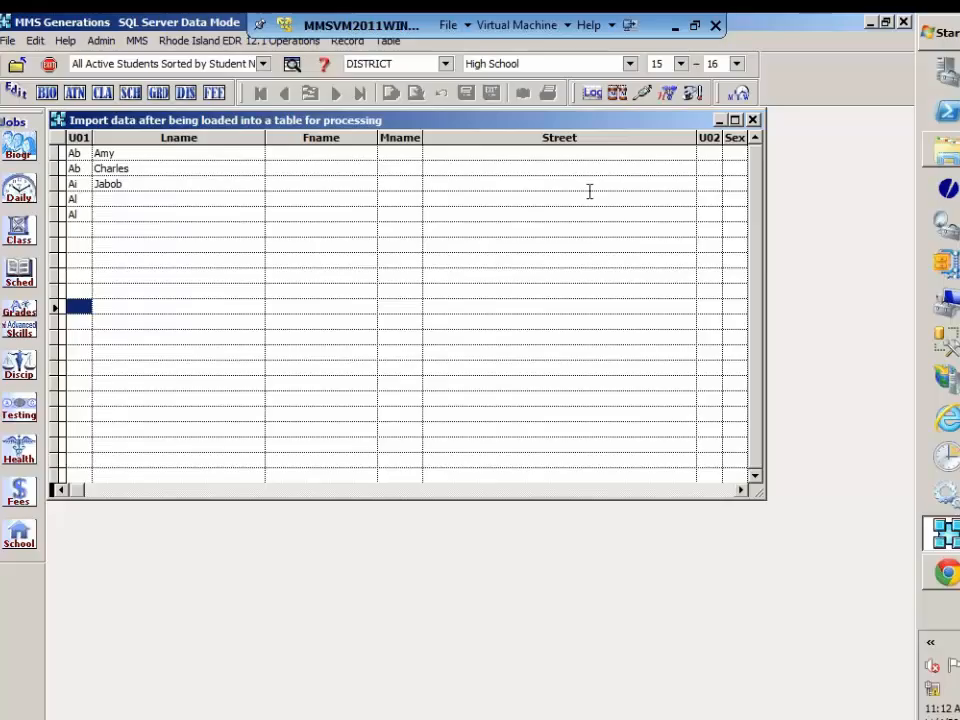
click(753, 120)
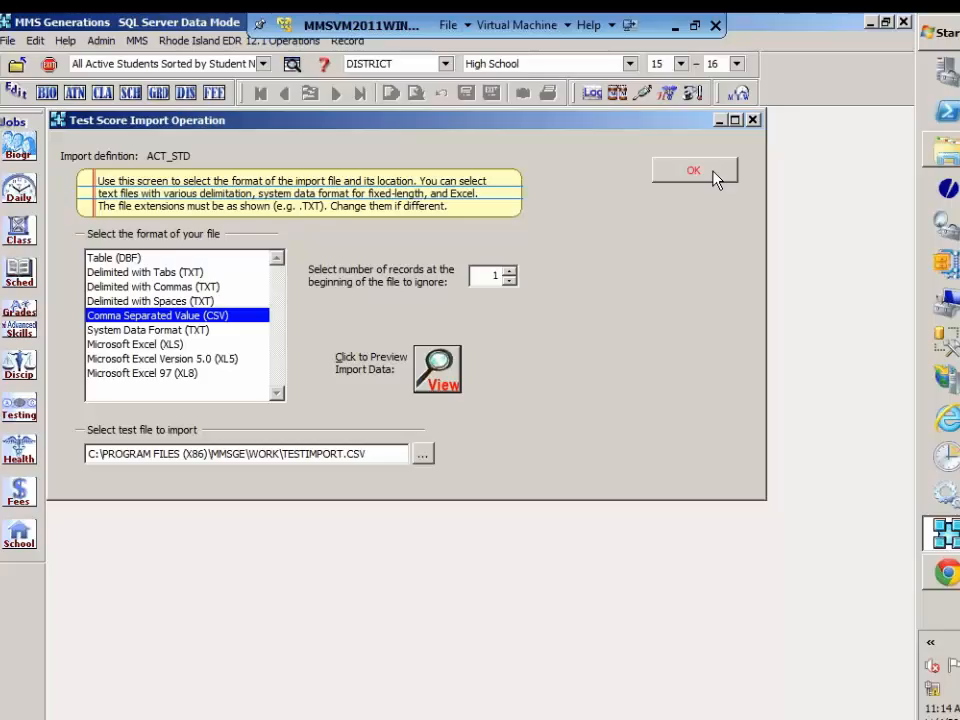
click(697, 173)
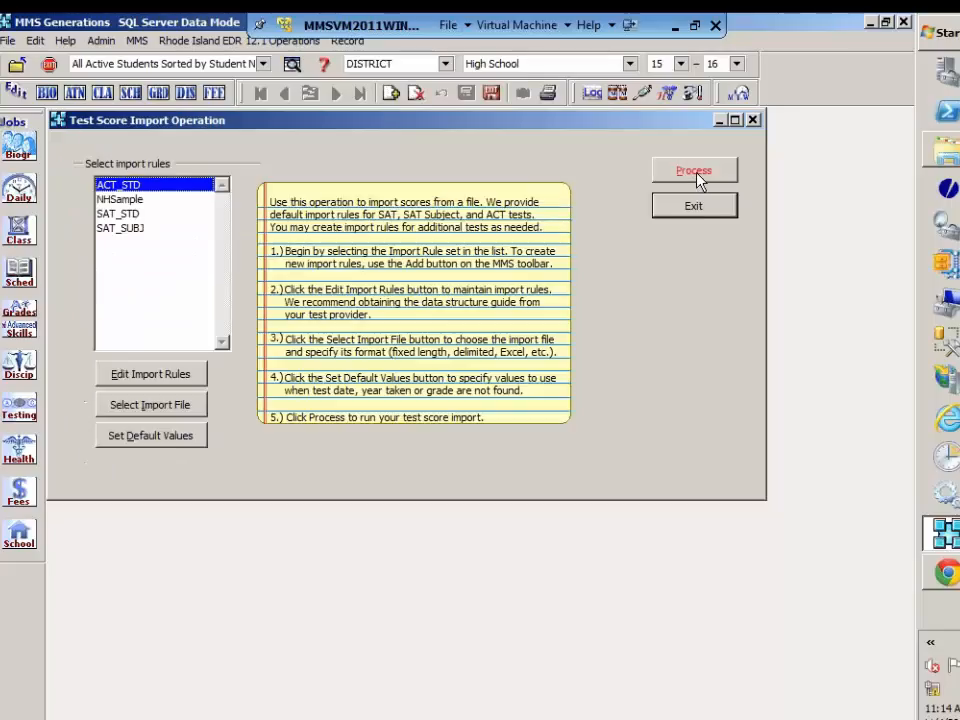
click(694, 211)
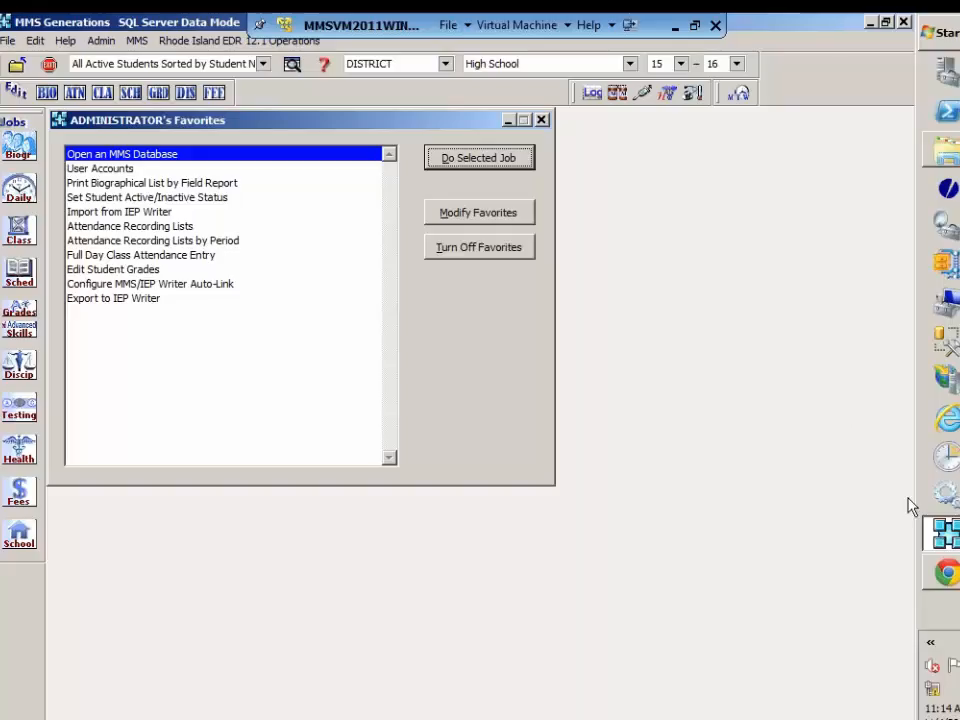
Step: Switch to Google Chrome and log in to the MMS Administrator Portal with the administrator username and account password
mouse_move(942, 566)
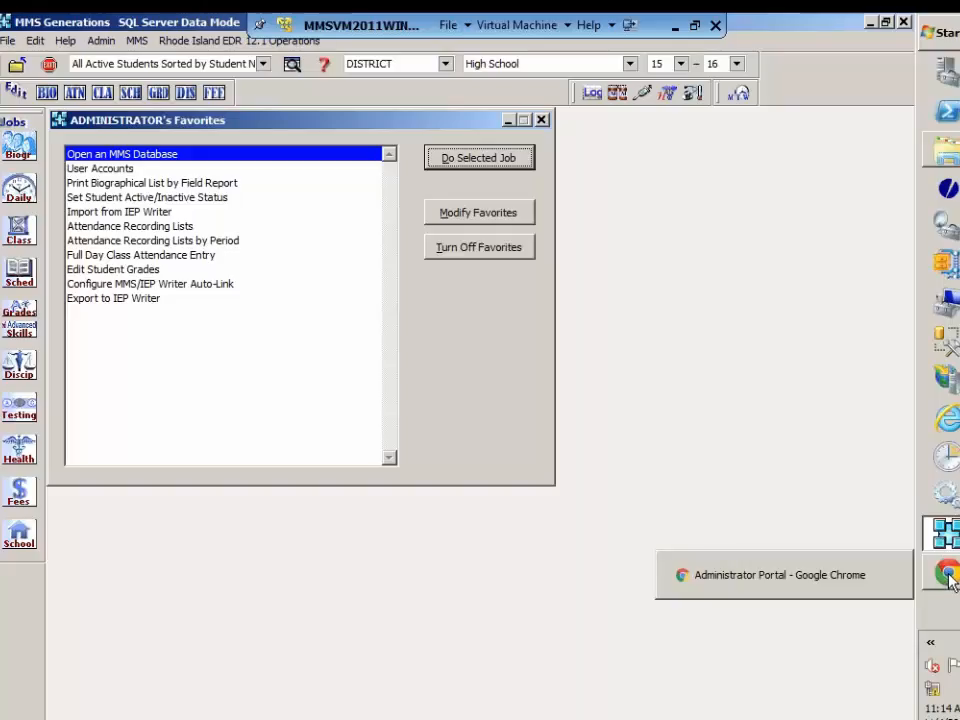
click(949, 578)
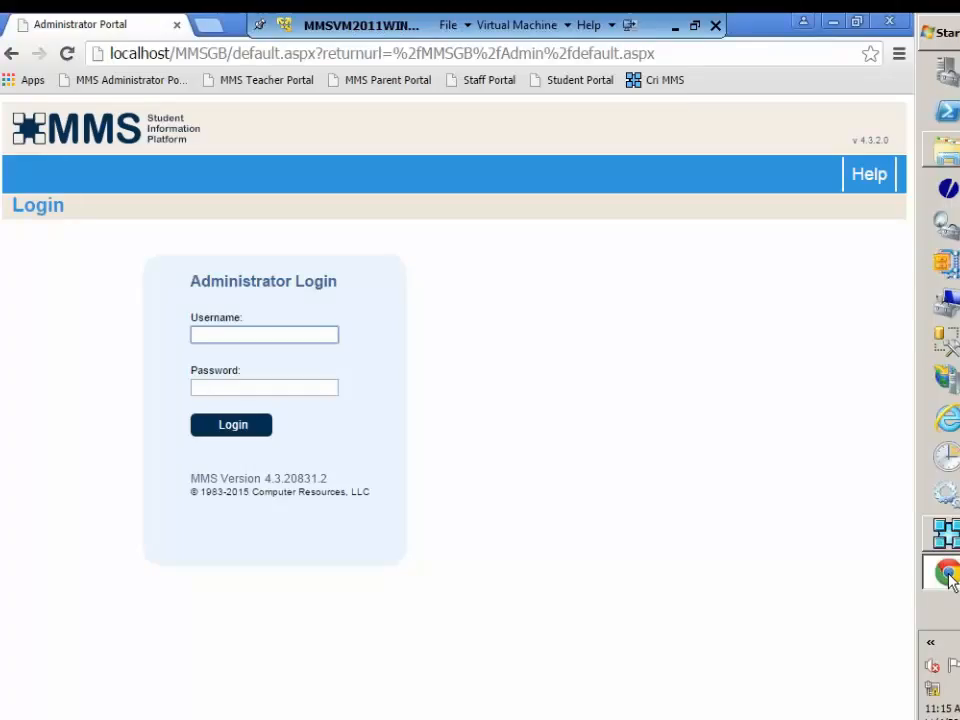
text(ad)
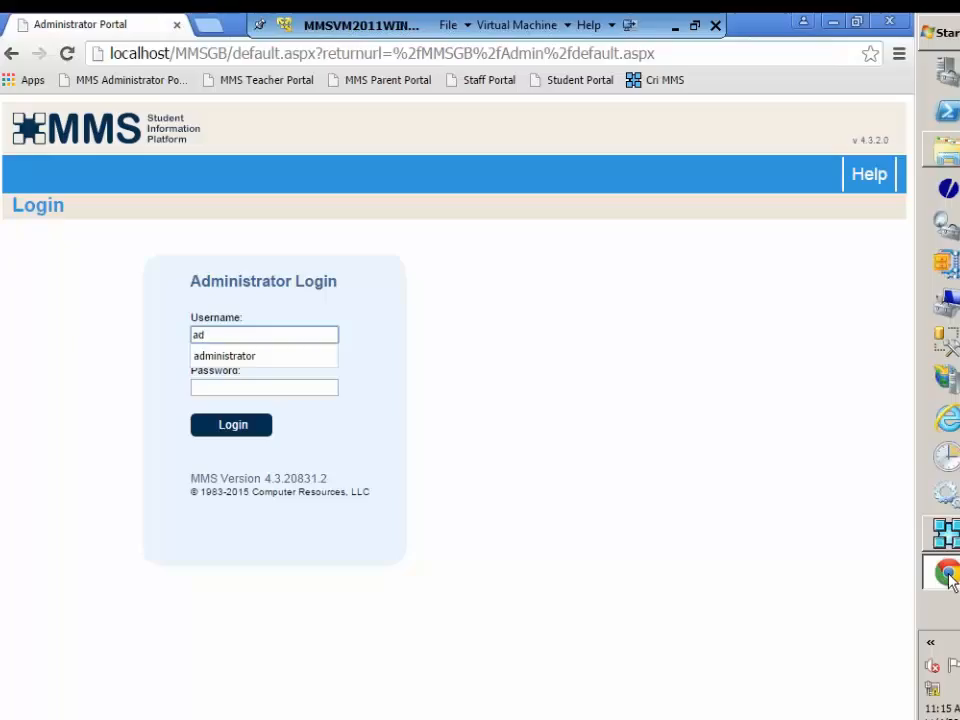
key(Down)
key(Return)
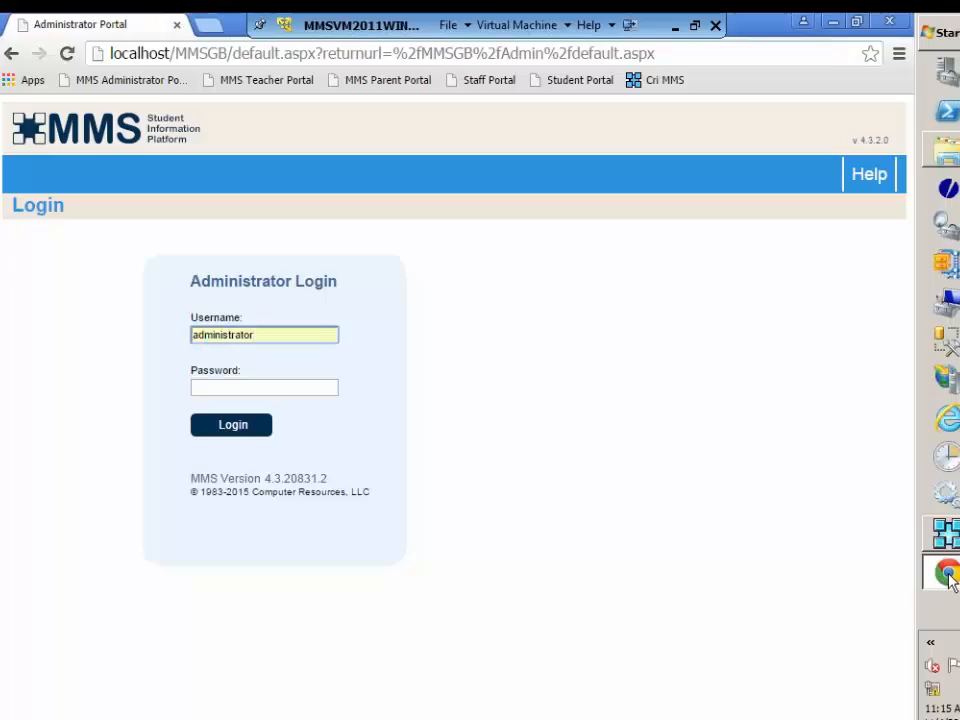
text(h)
key(BackSpace)
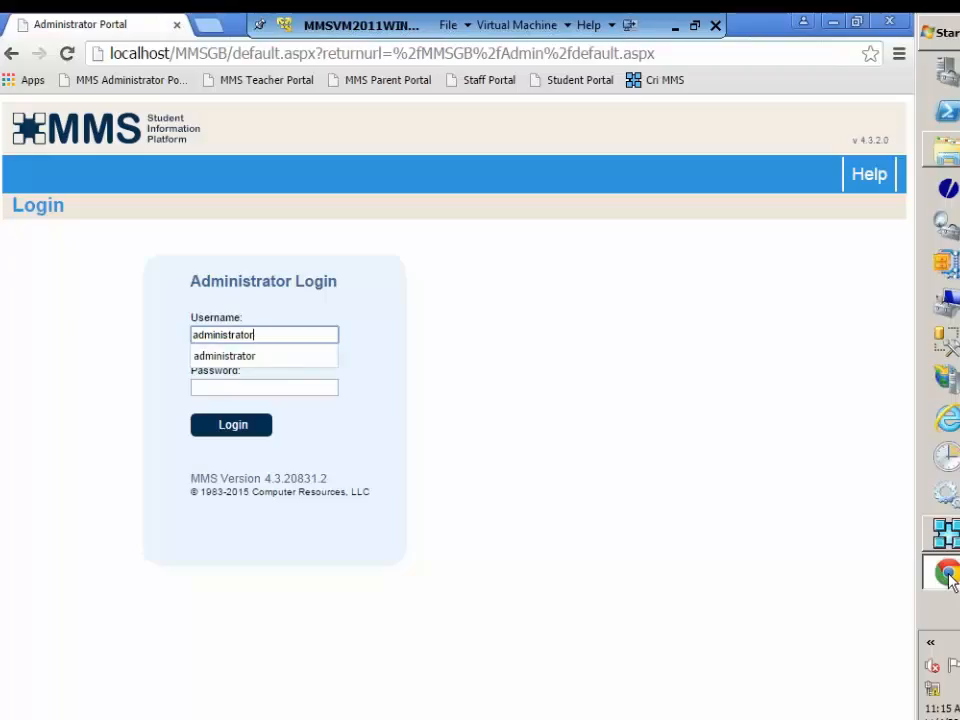
key(Escape)
key(Tab)
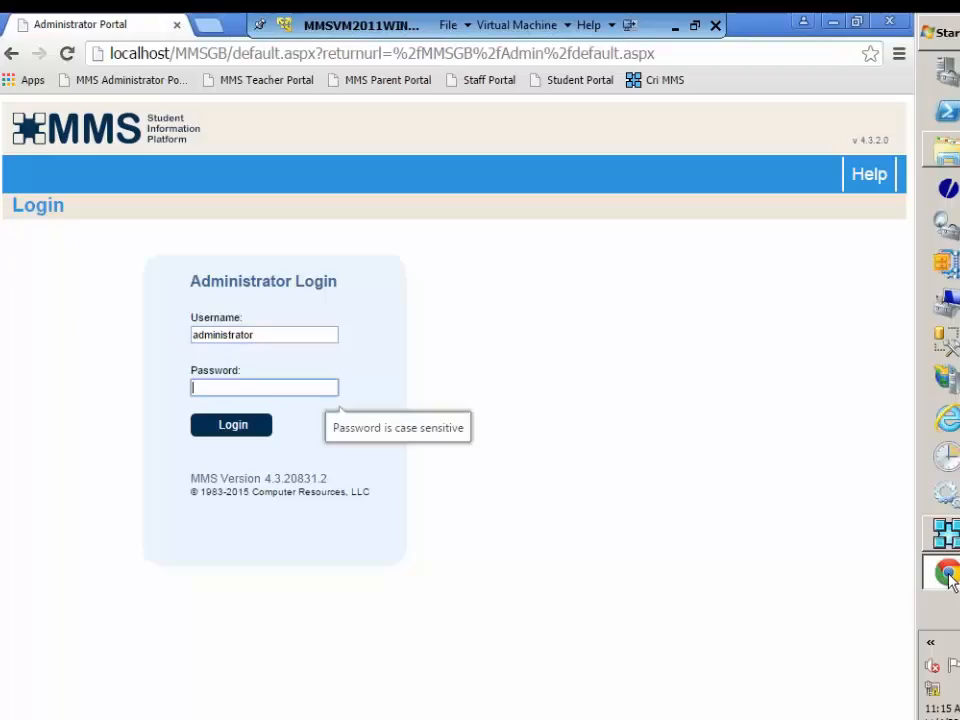
text(a)
key(Return)
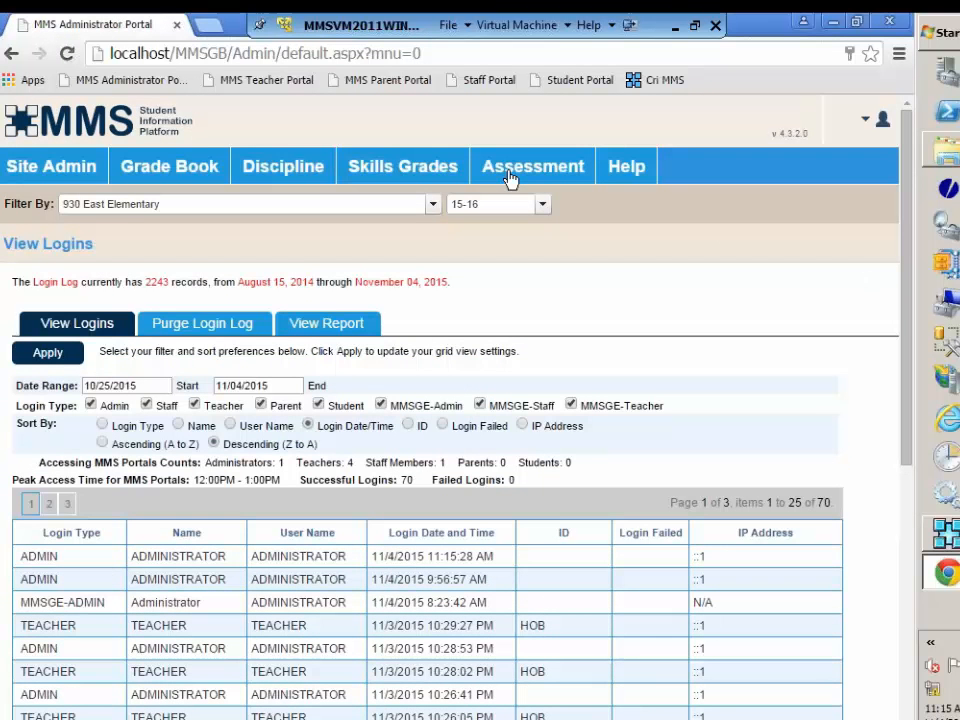
Step: Open the assessment report configuration for 910 High School and save it with Staff and Teacher Portal reports active for all students
mouse_move(512, 179)
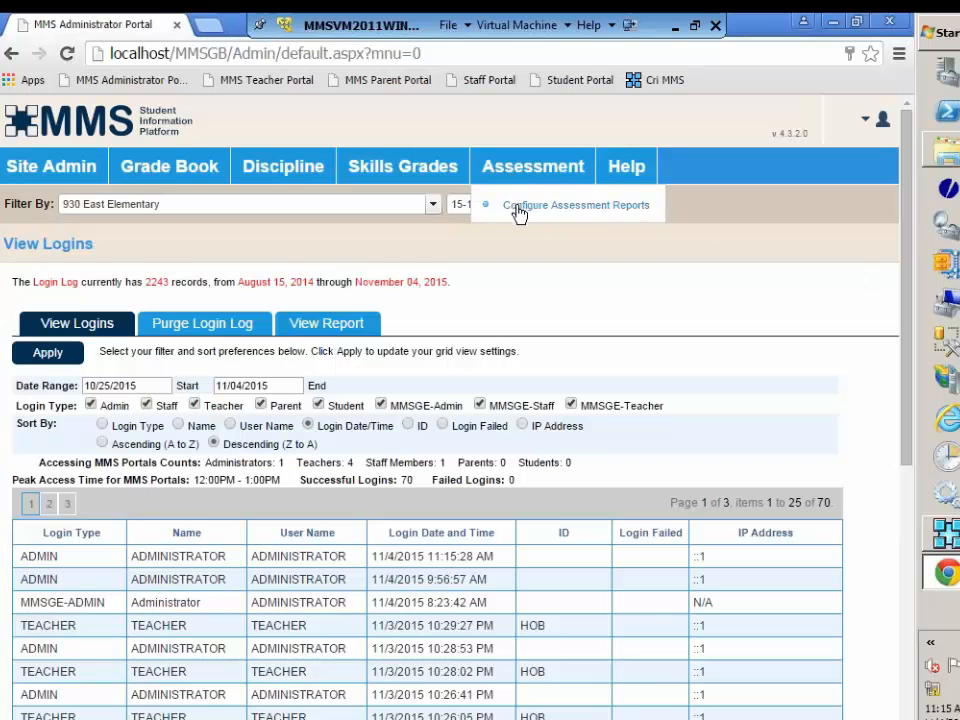
click(517, 206)
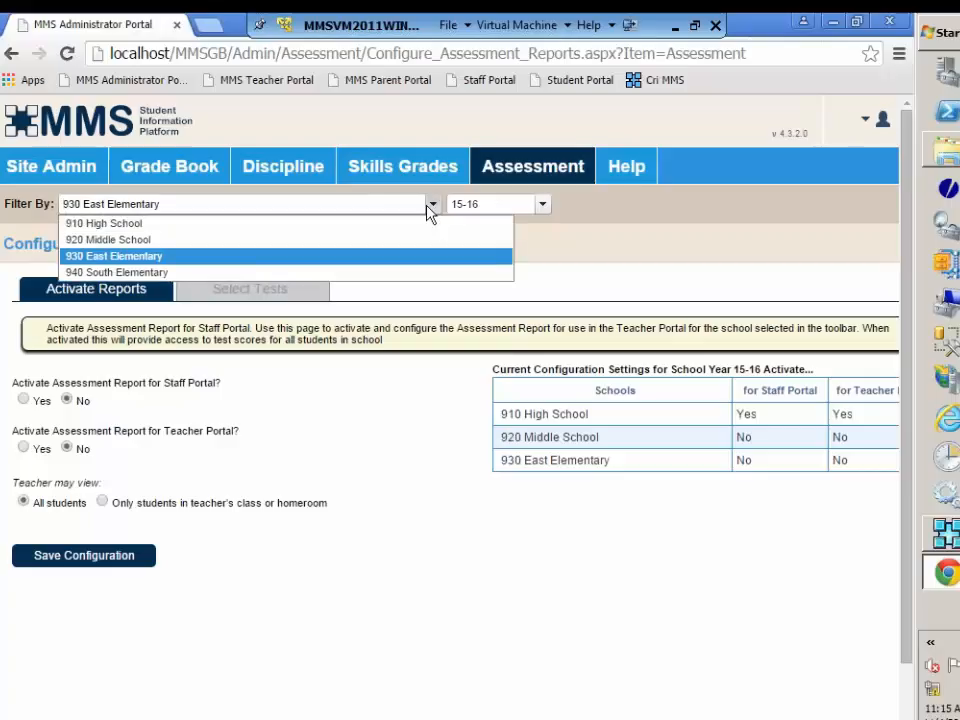
click(414, 224)
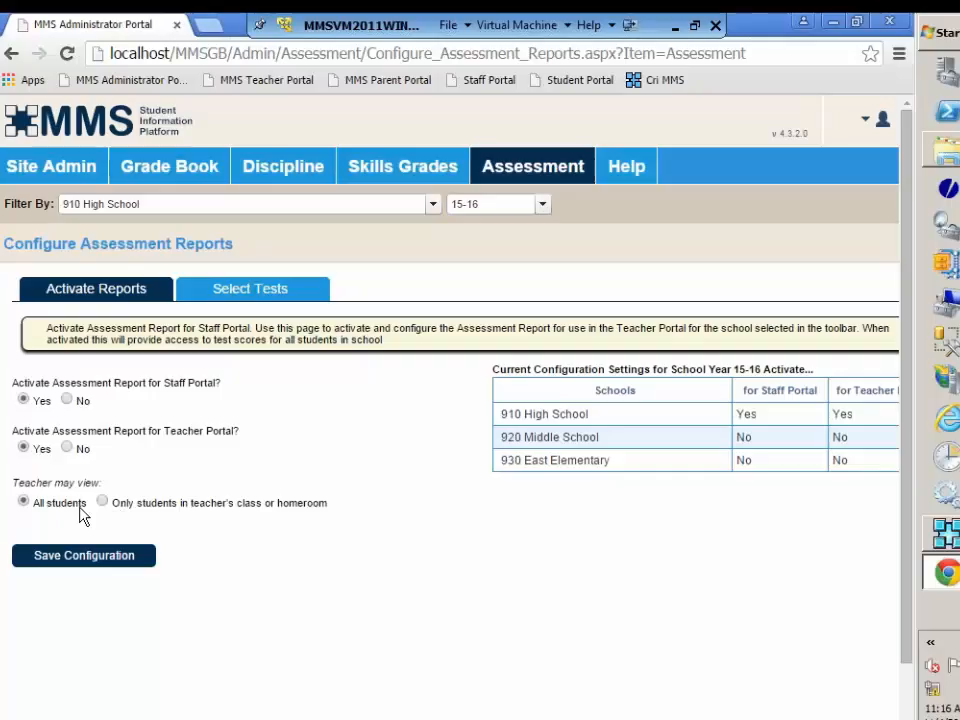
click(82, 566)
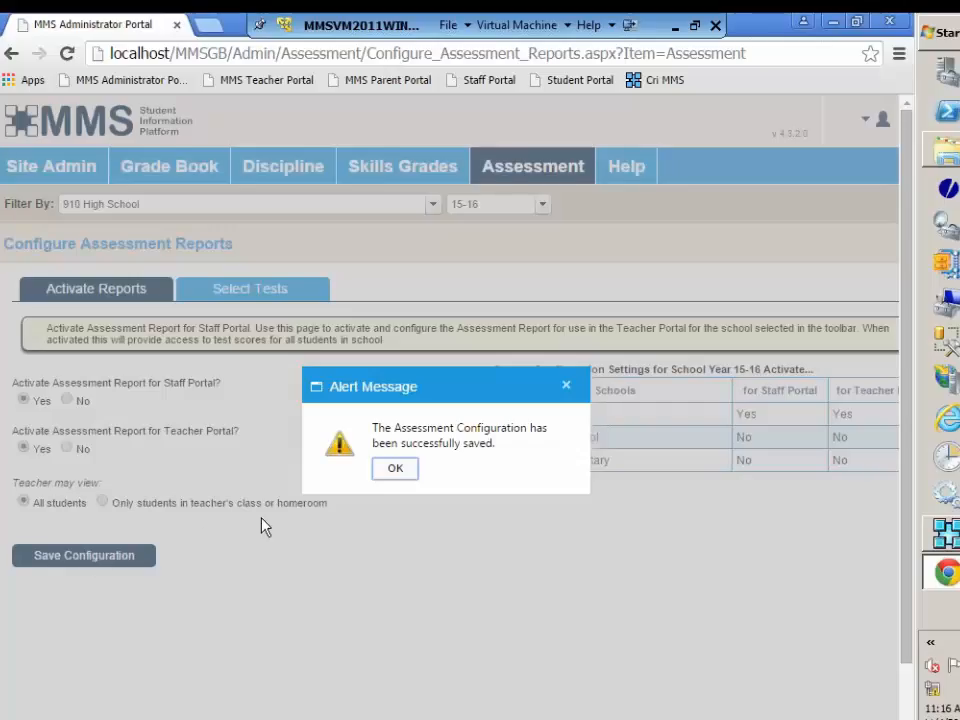
click(393, 468)
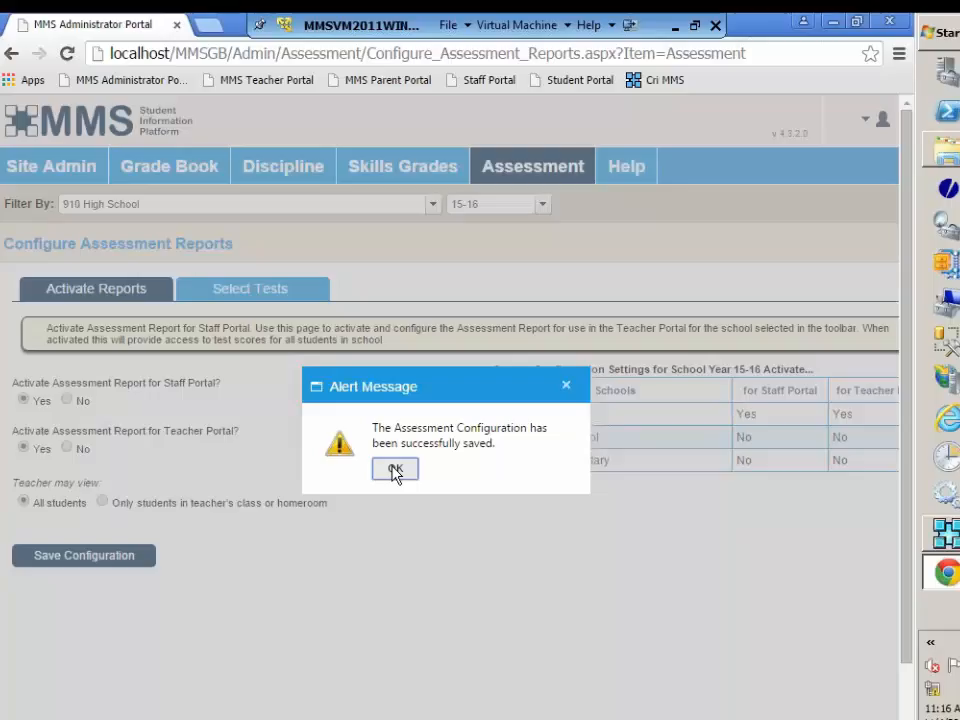
click(393, 468)
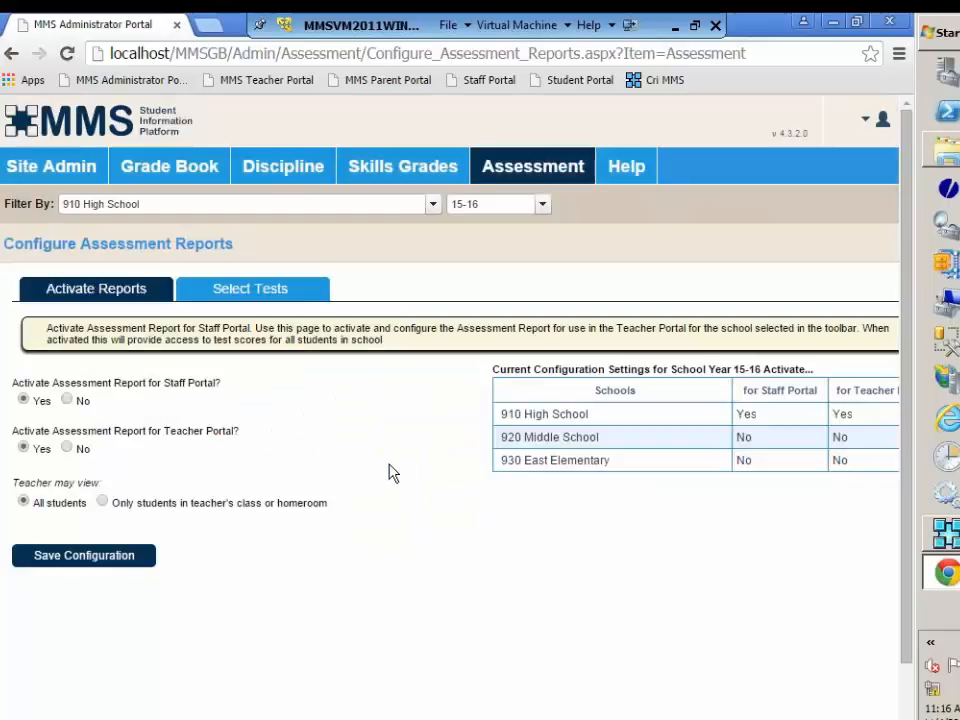
Step: Clear every selection in the list of tests available to teachers
click(257, 294)
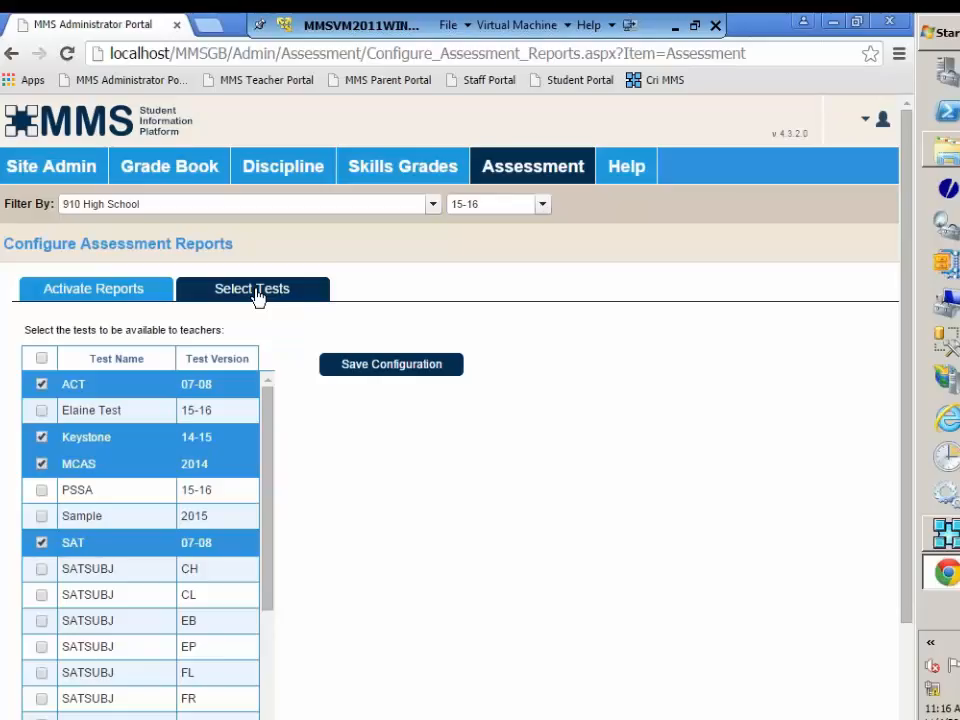
click(41, 360)
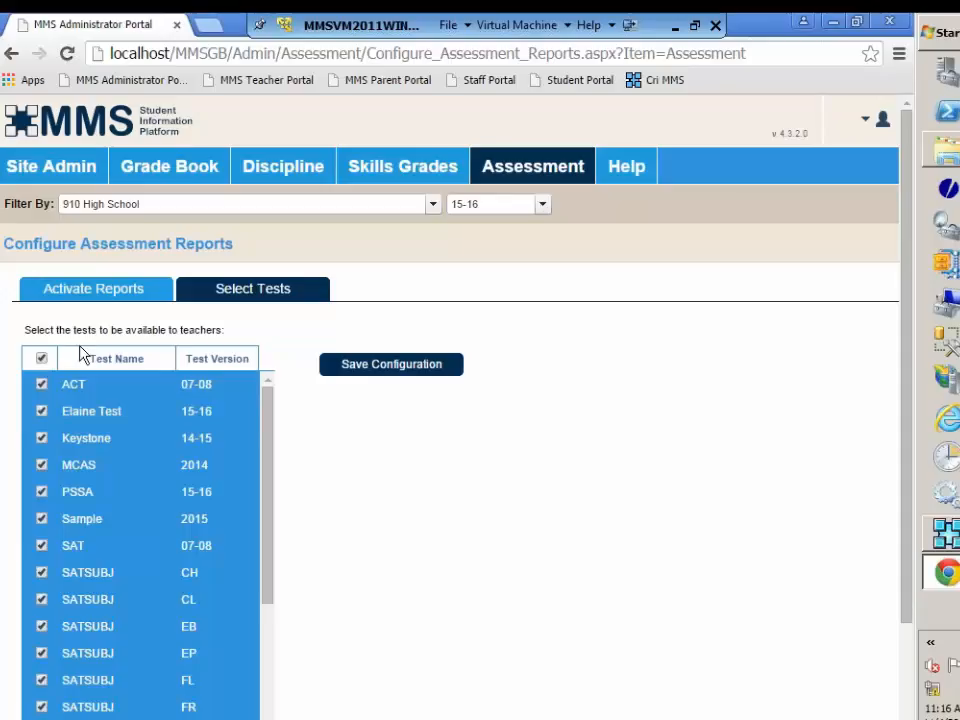
click(41, 359)
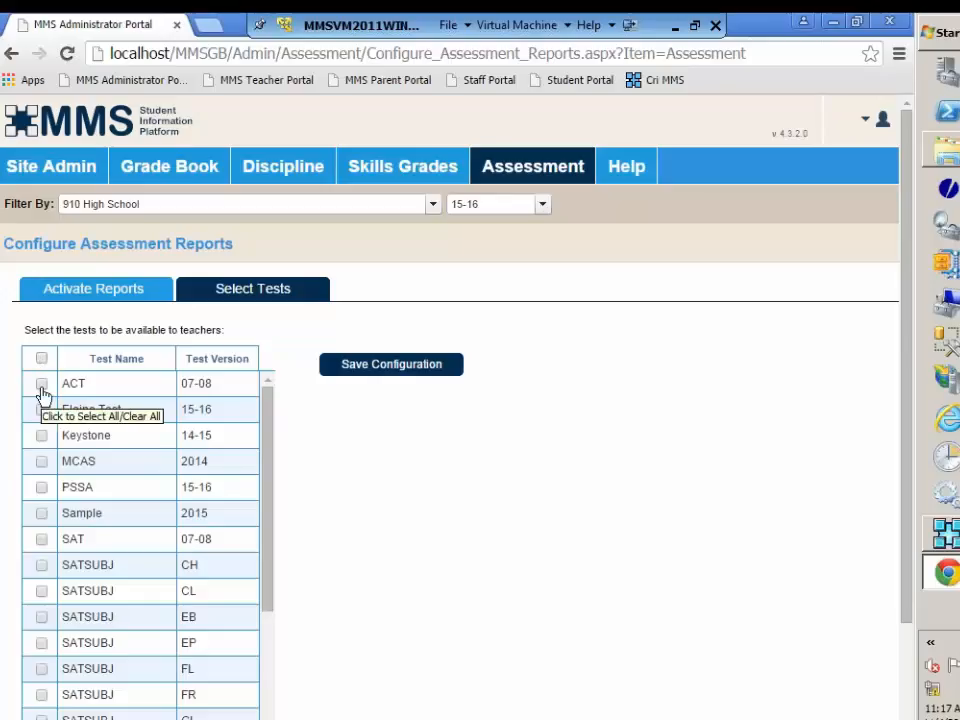
Step: Make ACT, Keystone, SAT and the SATSUBJ versions CH, CL, EB and EP available to teachers, and save the configuration
click(41, 386)
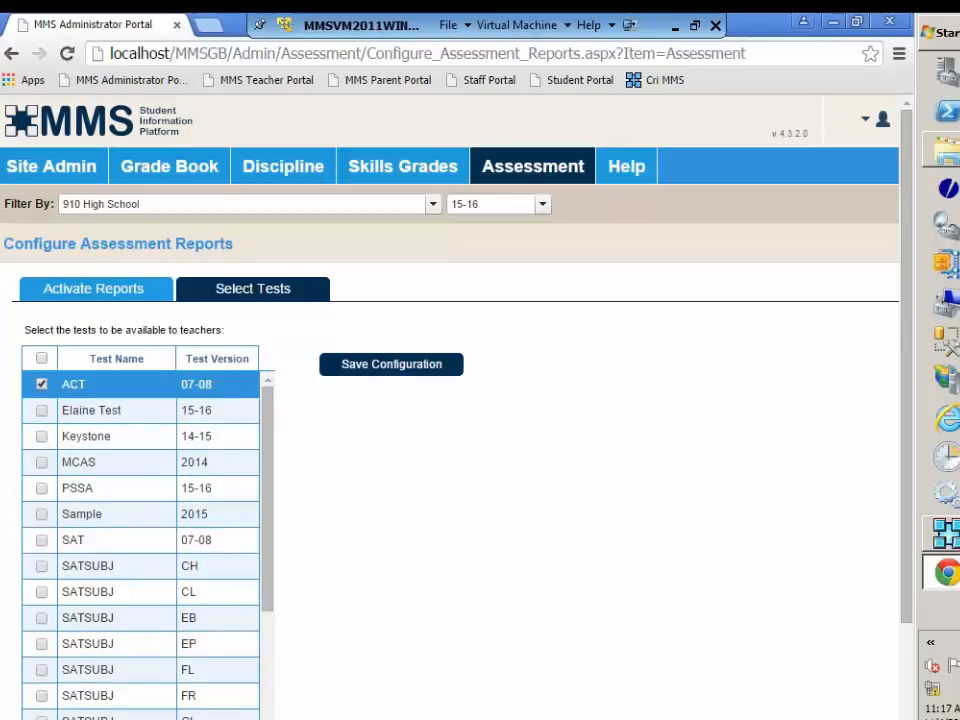
click(42, 437)
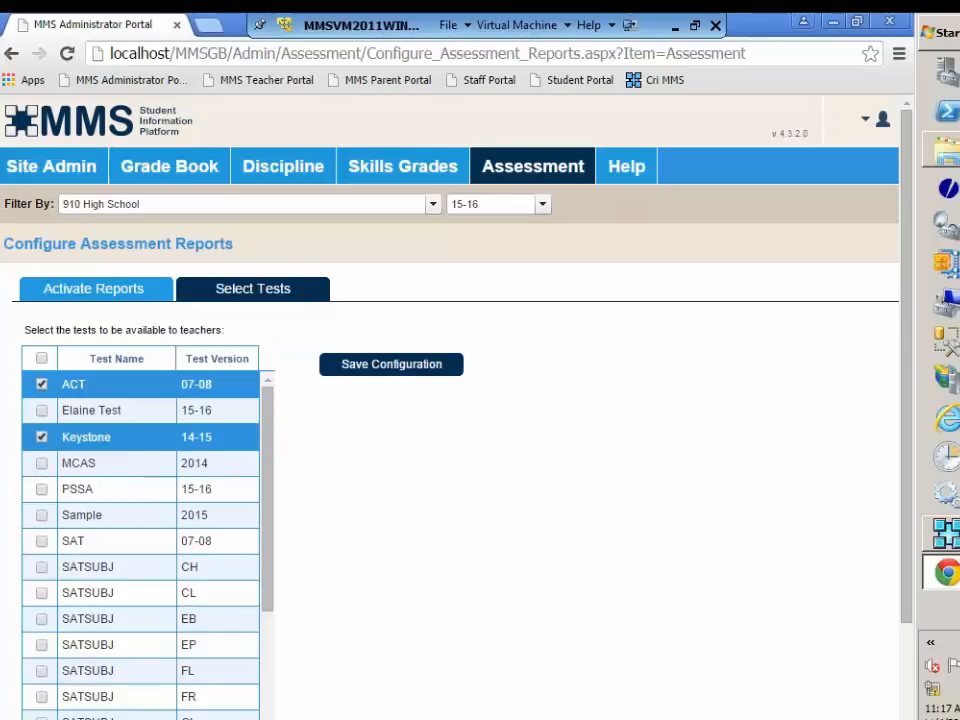
click(42, 542)
click(42, 568)
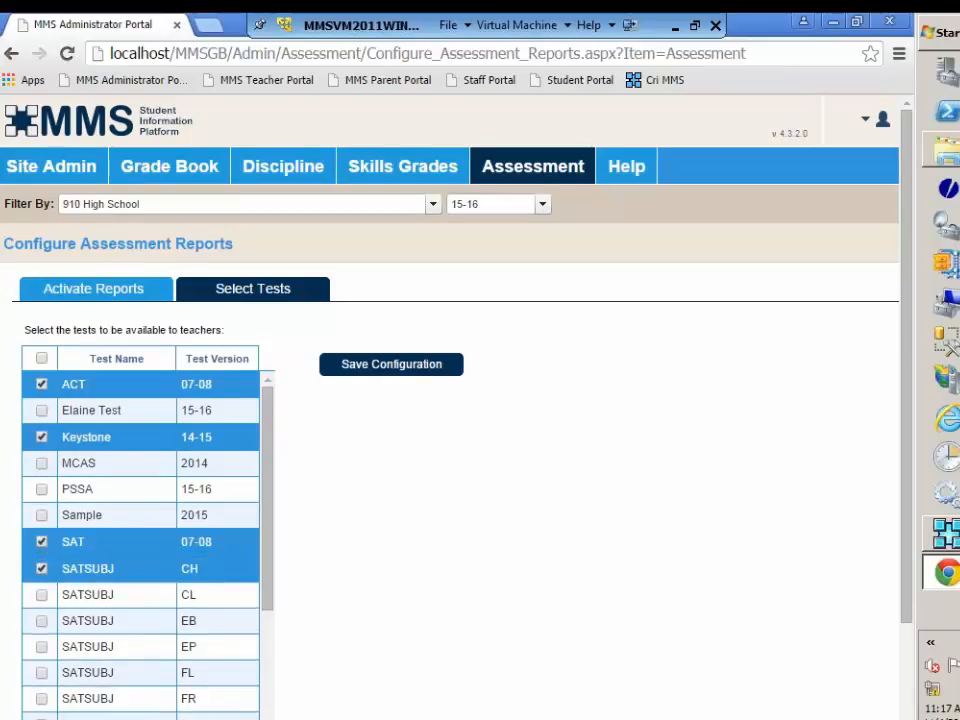
click(42, 597)
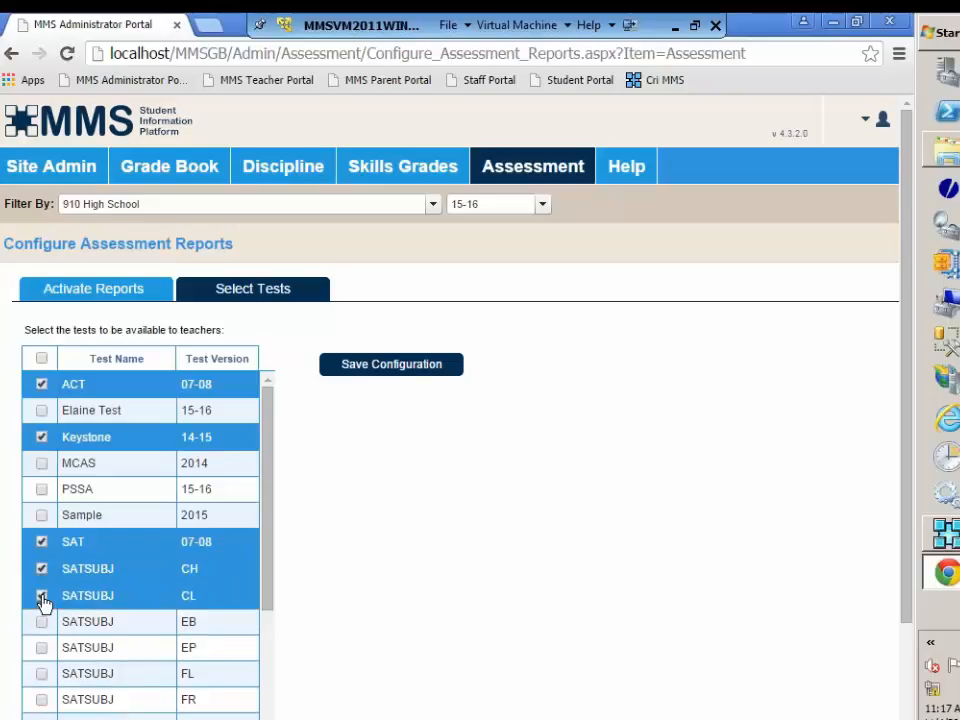
click(42, 624)
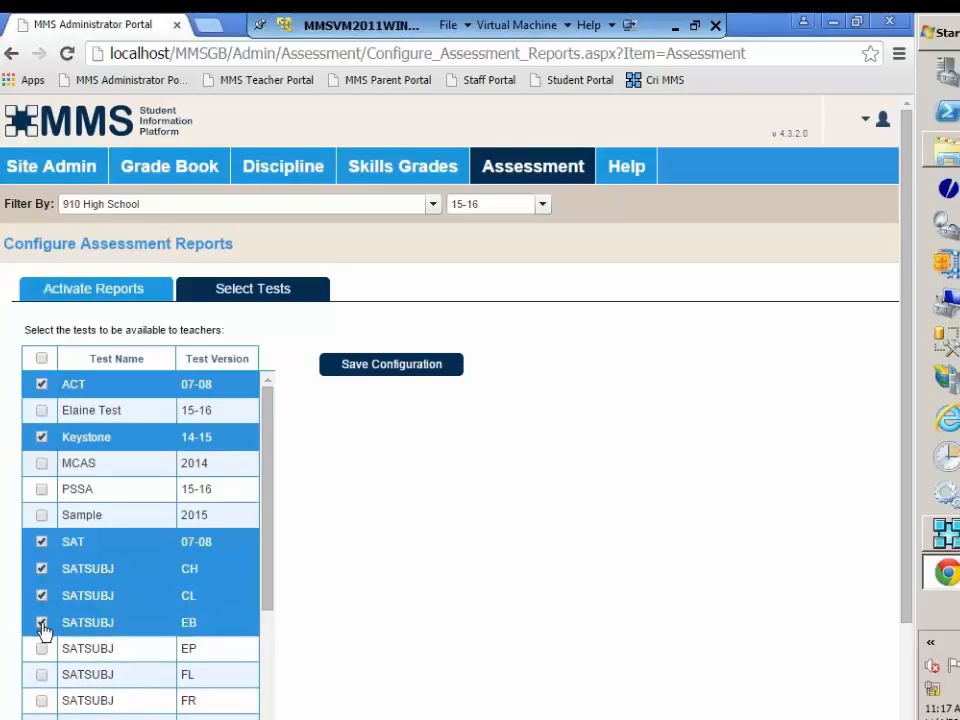
click(42, 650)
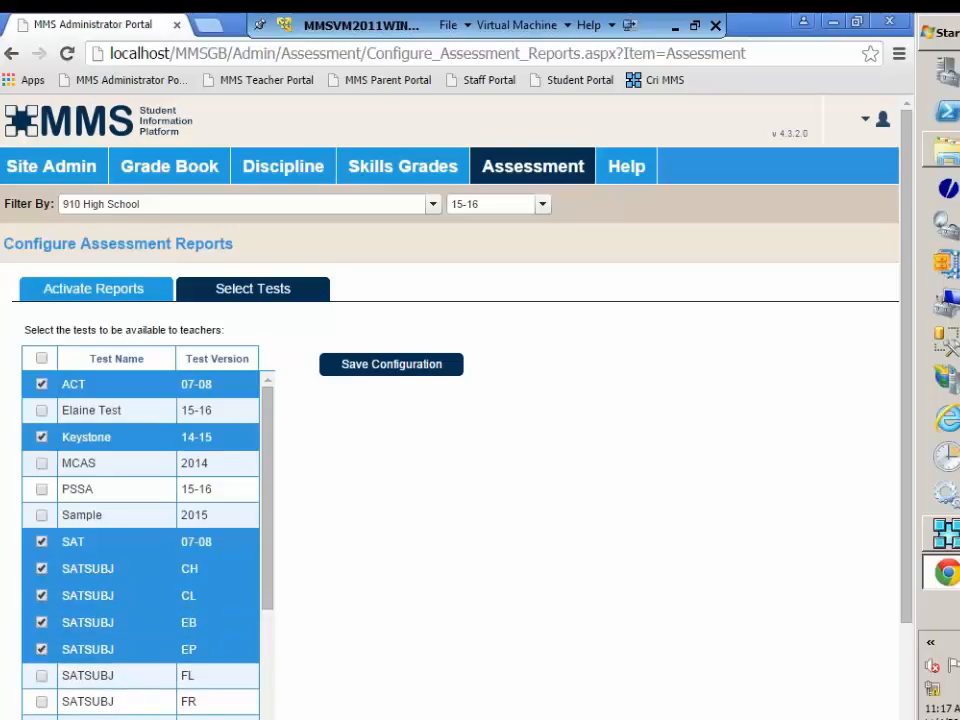
click(386, 373)
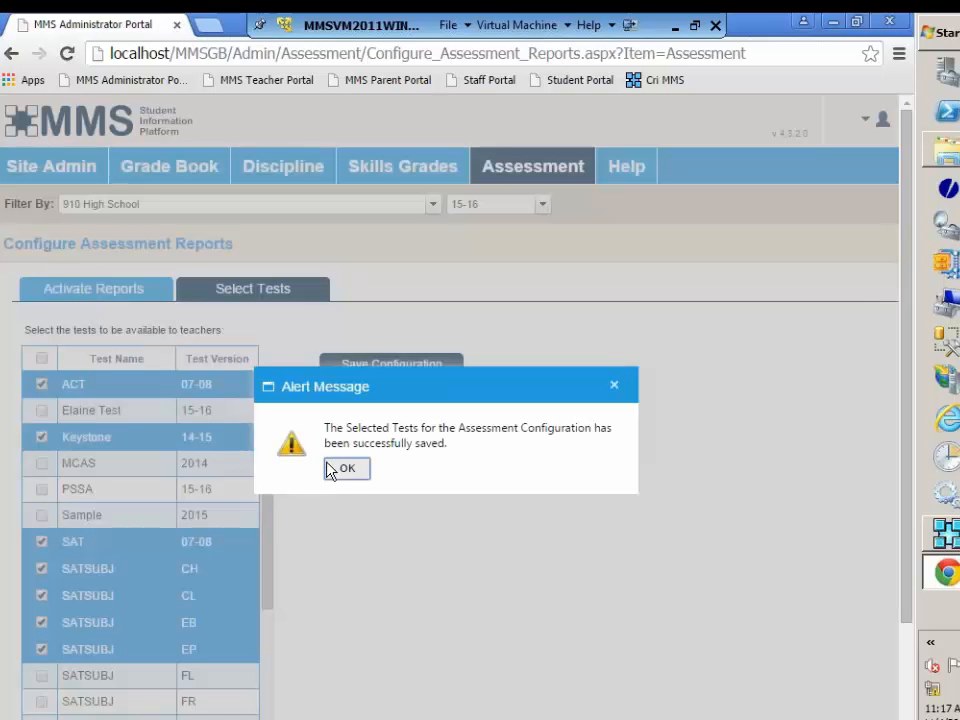
Step: Dismiss the saved-configuration alert and sign out of the Administrator Portal
click(346, 470)
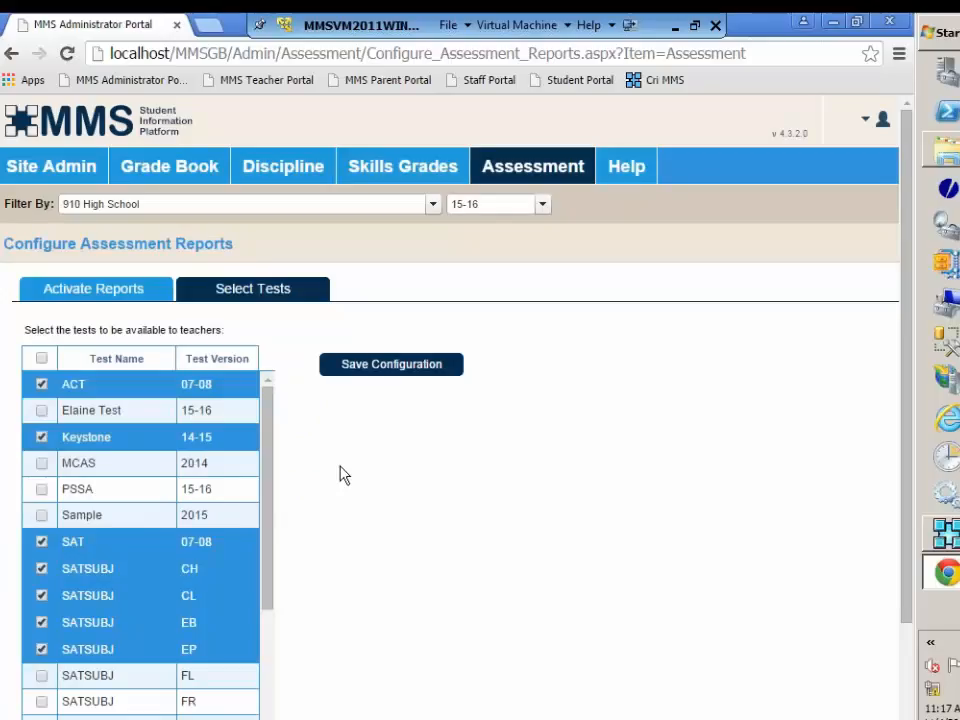
click(882, 120)
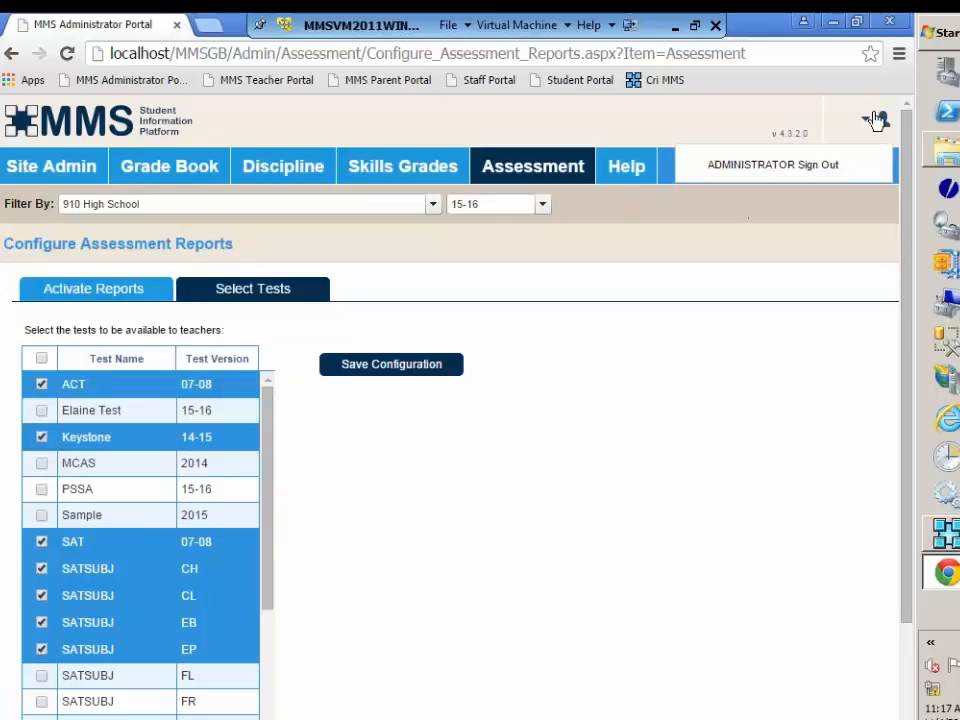
click(825, 167)
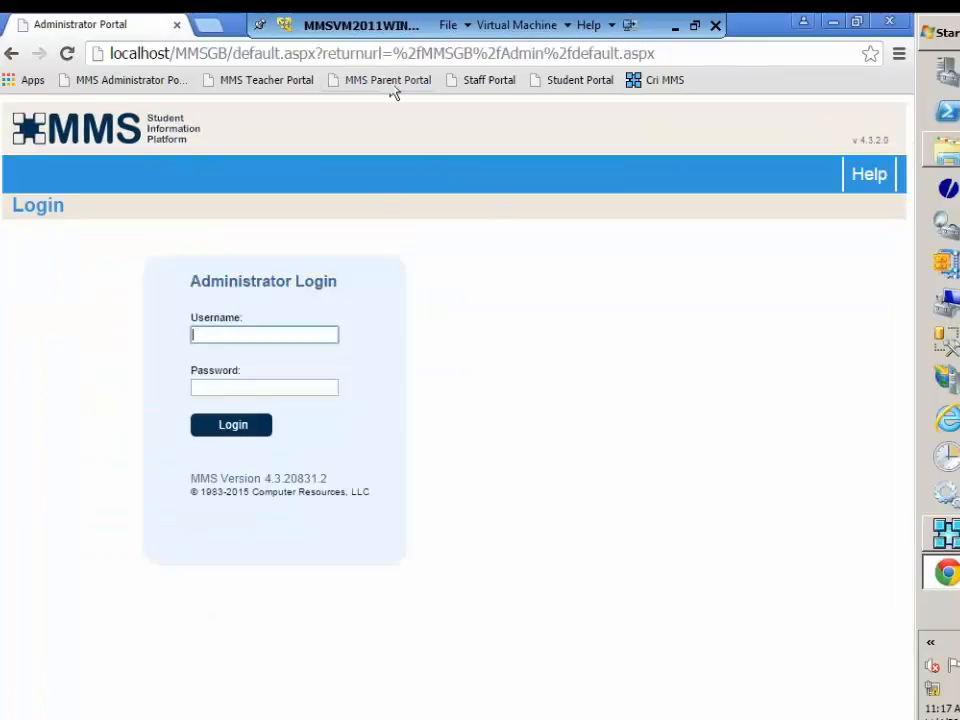
Step: Open the Staff Portal and log in with the staff username and account password
click(467, 89)
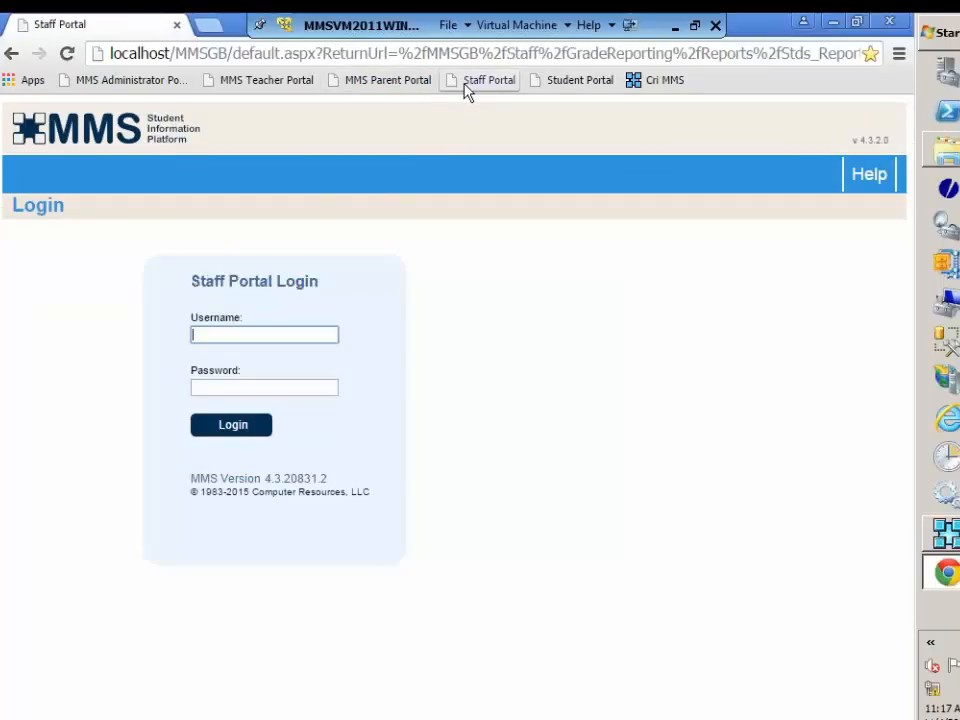
click(298, 341)
text(staff)
key(Tab)
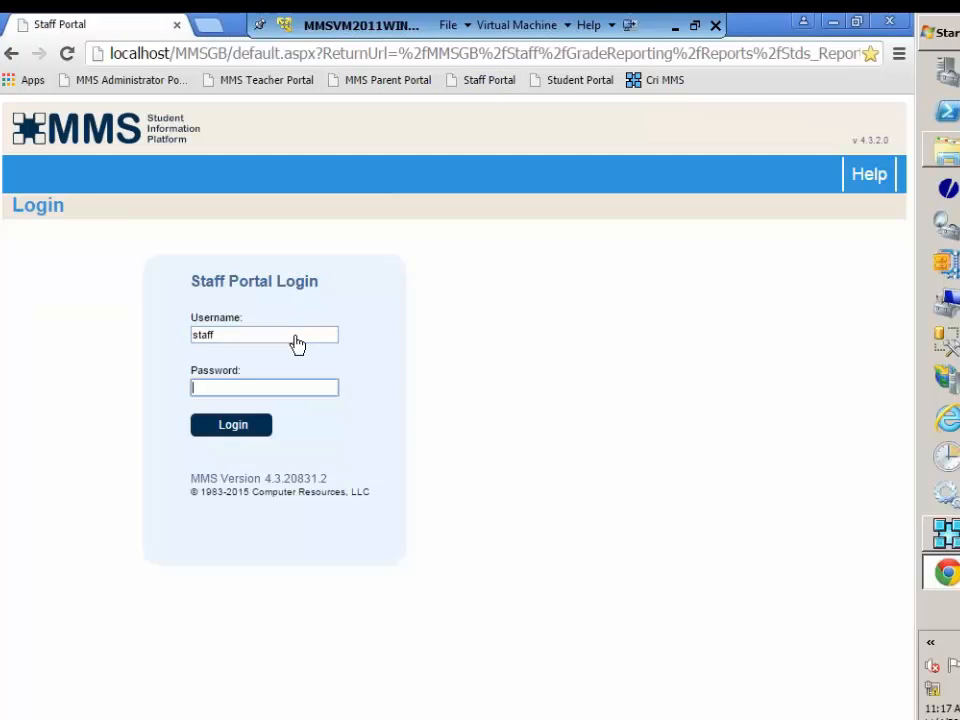
text(s)
key(Return)
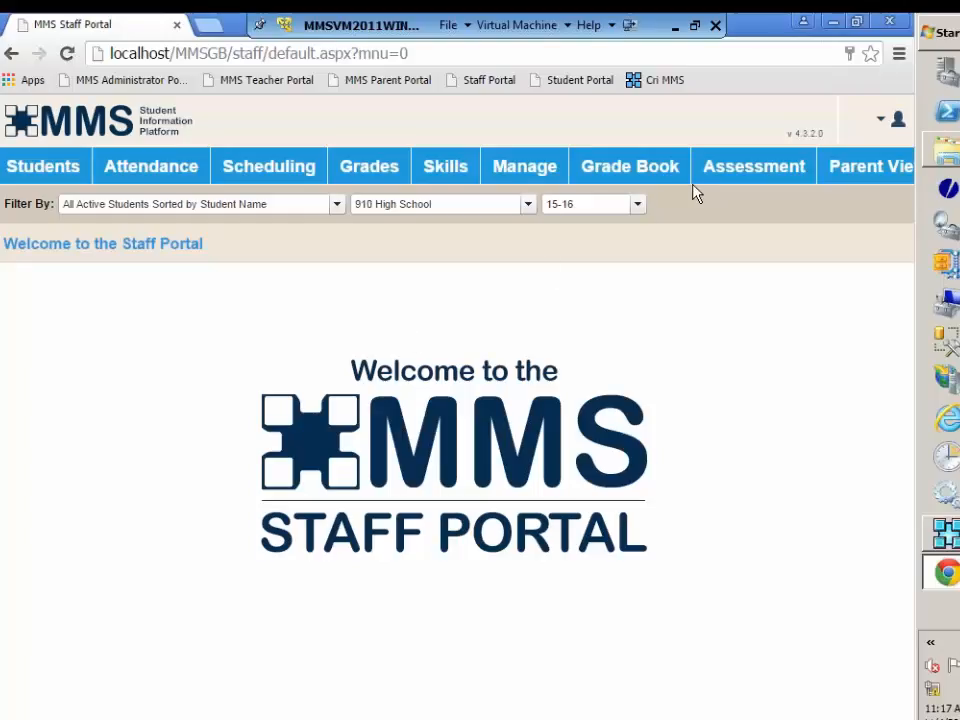
Step: Open the Assessment Scores Report and limit its student range to the first eight students in the list
mouse_move(724, 178)
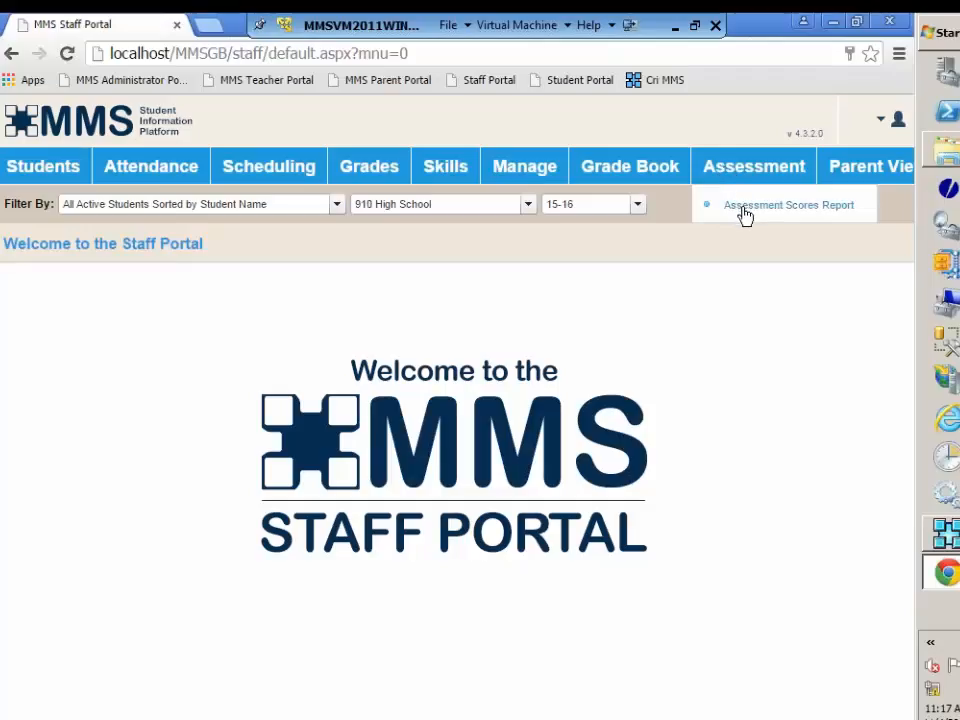
click(745, 210)
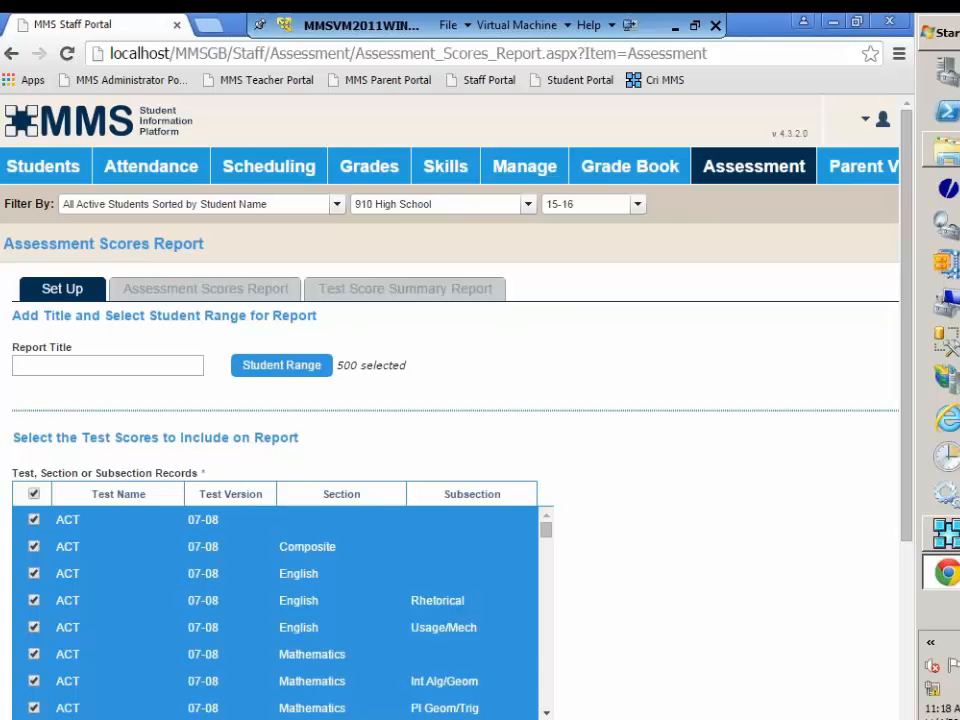
click(282, 366)
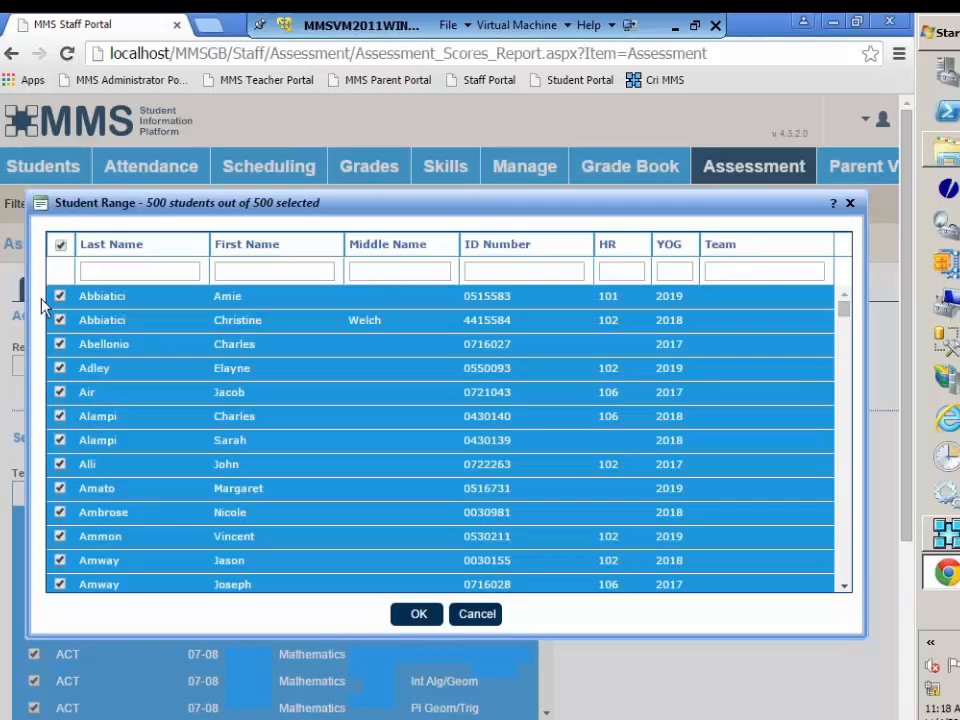
click(60, 247)
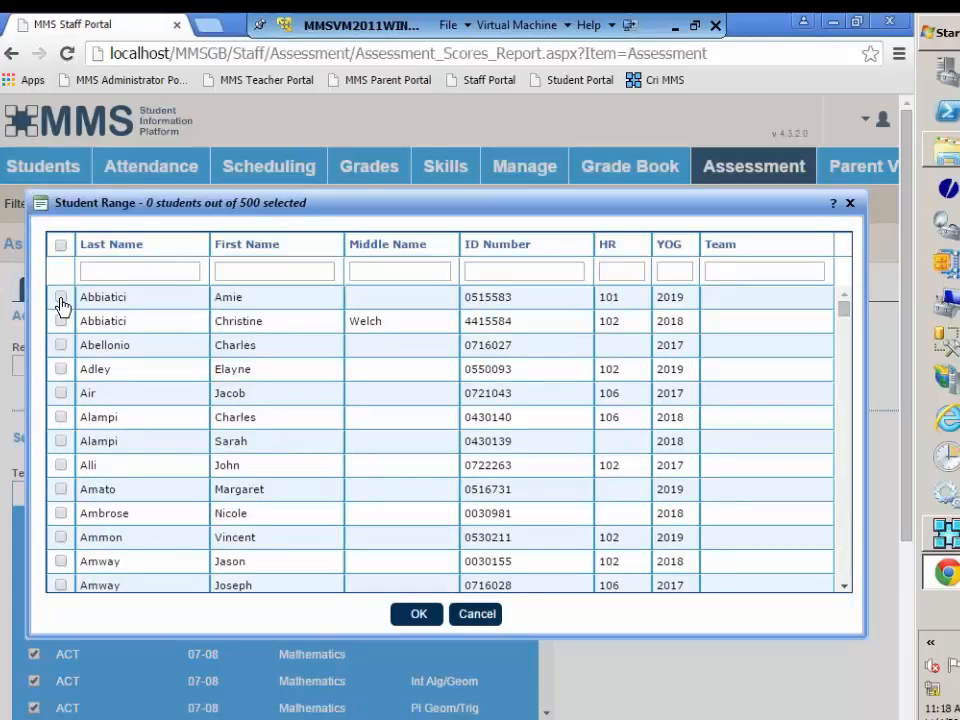
click(61, 299)
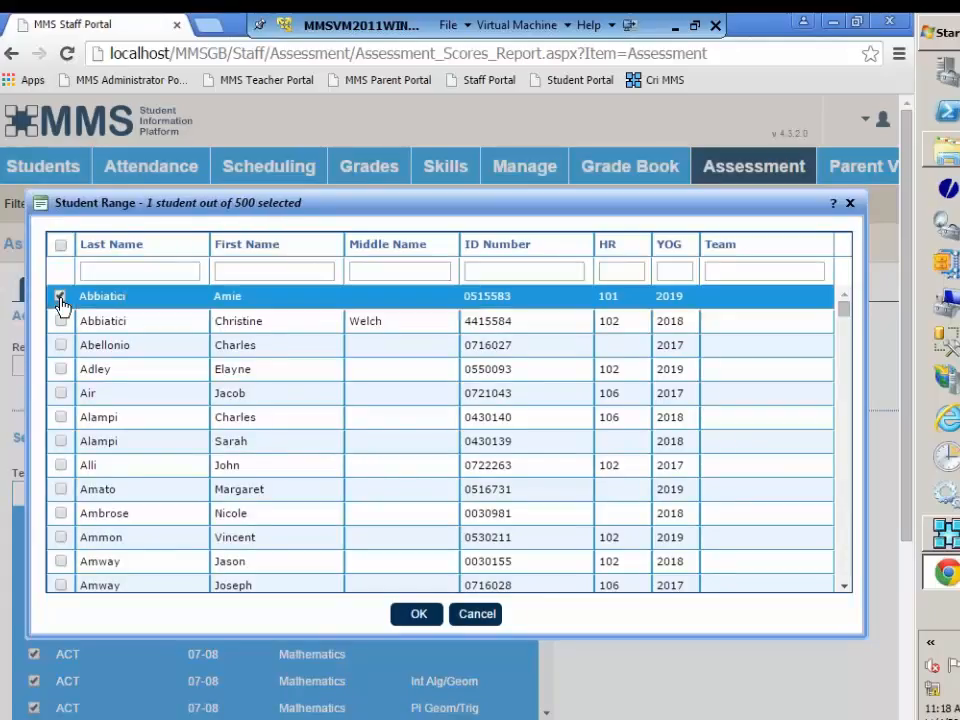
click(61, 299)
click(61, 300)
shift+click(61, 465)
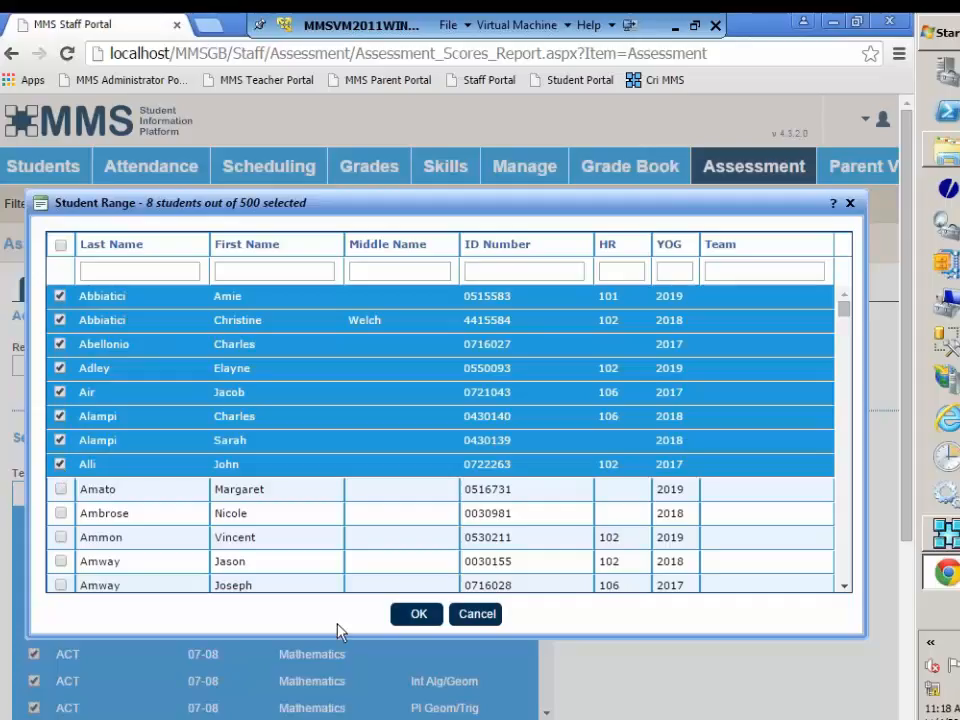
click(419, 616)
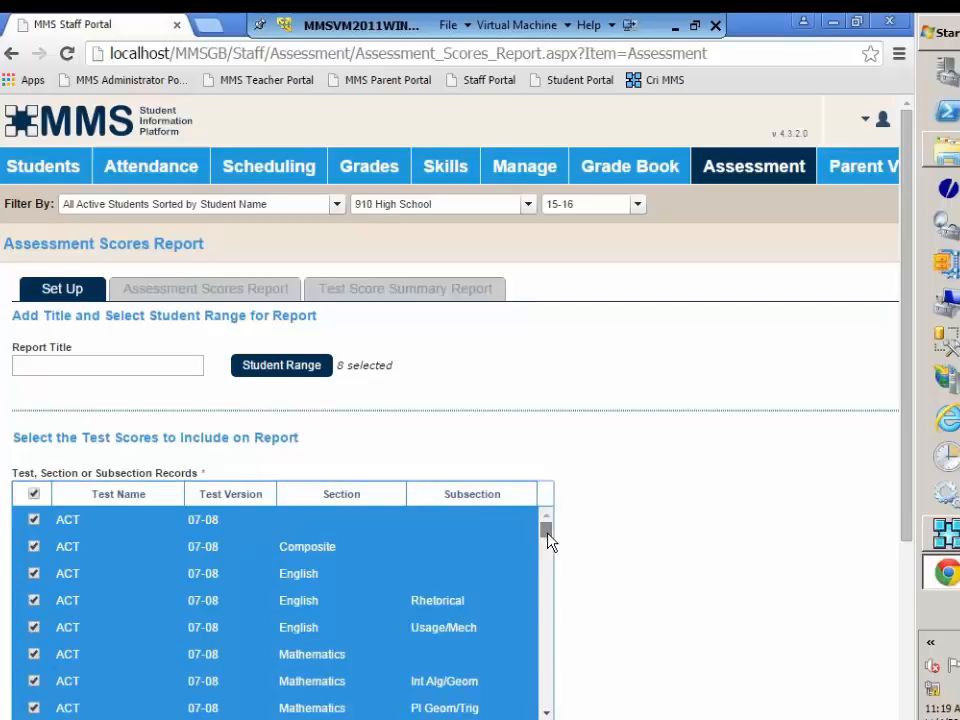
Step: Restrict the report to tests taken during a date range starting 09/27/2007, and print it
drag(548, 538, 550, 716)
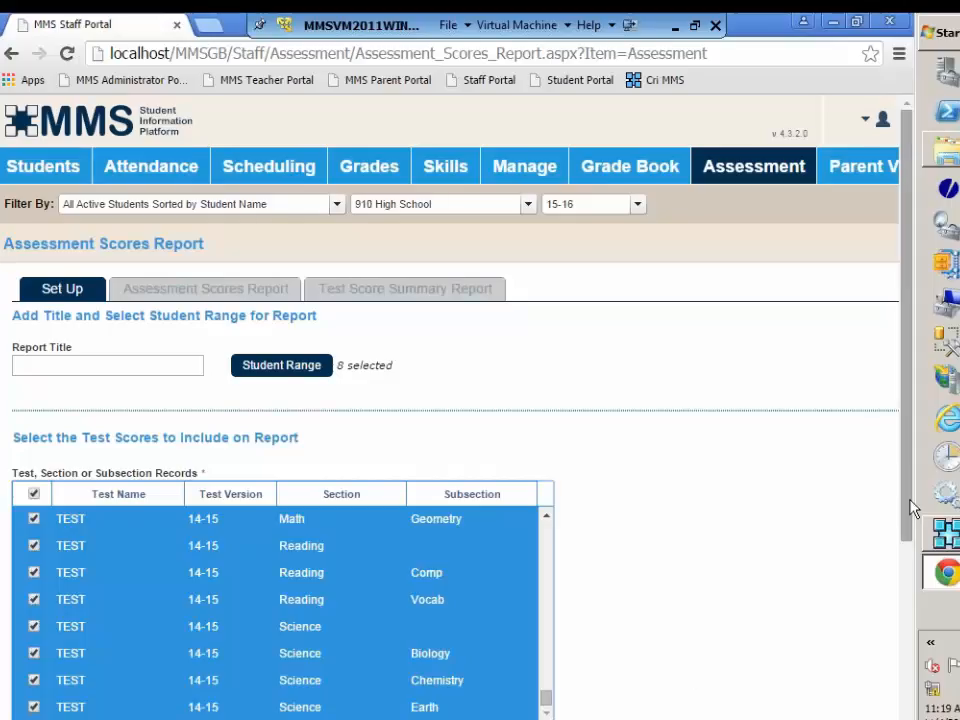
drag(906, 510, 915, 700)
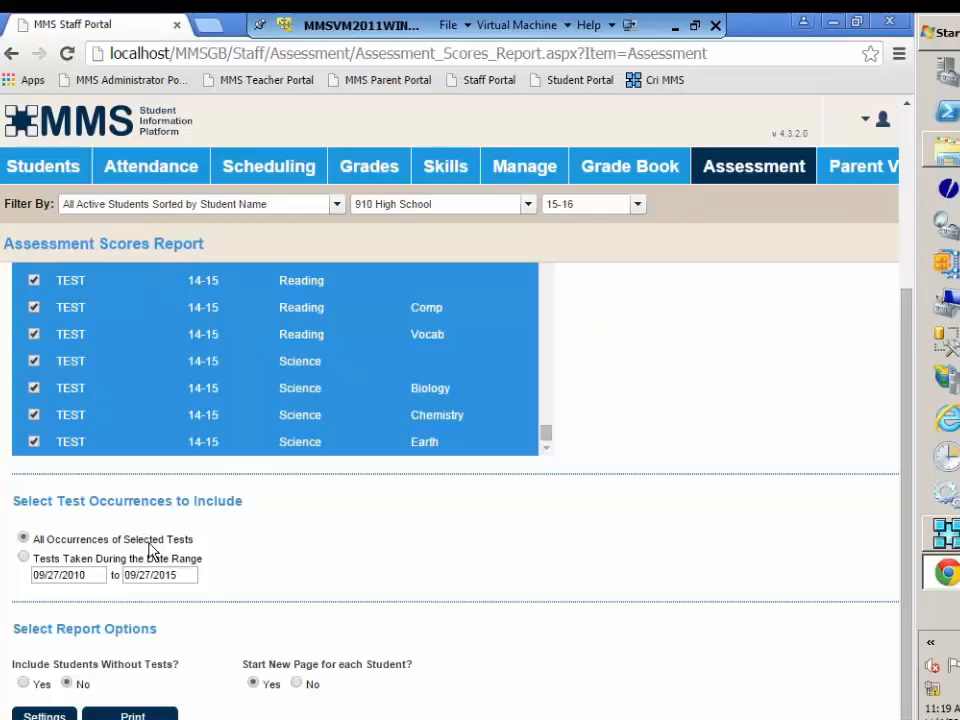
click(24, 559)
click(95, 585)
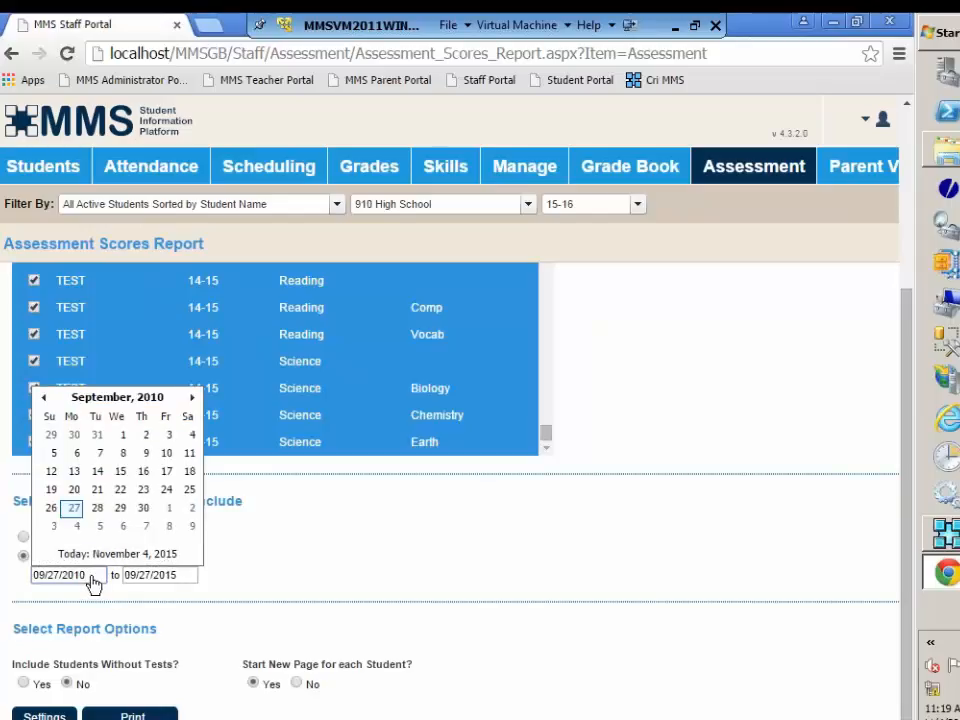
key(BackSpace)
key(BackSpace)
text(07)
click(218, 593)
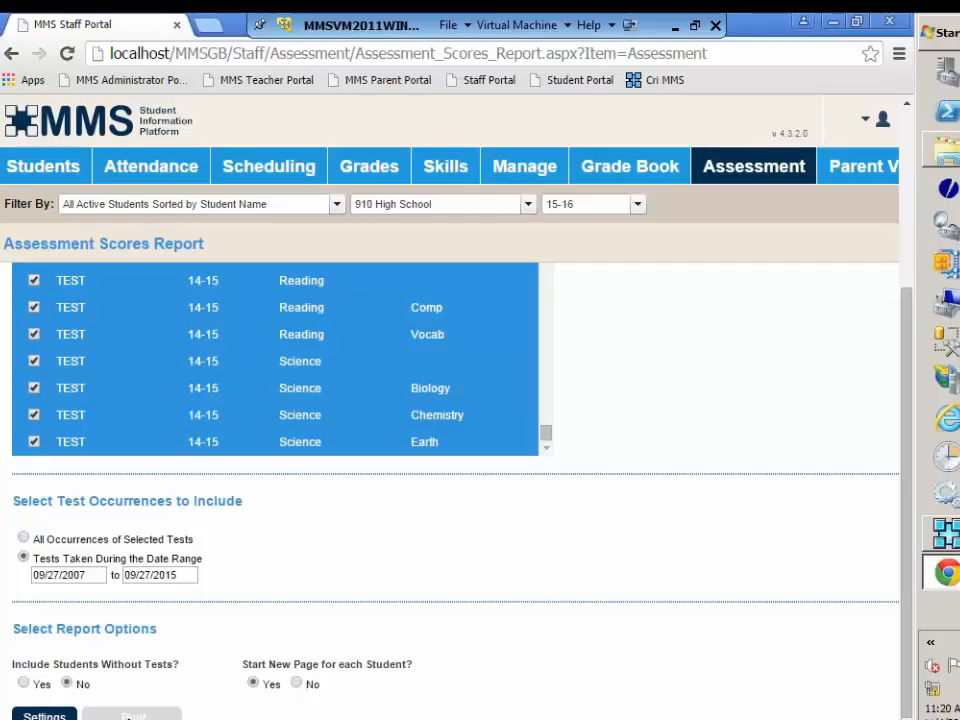
click(133, 716)
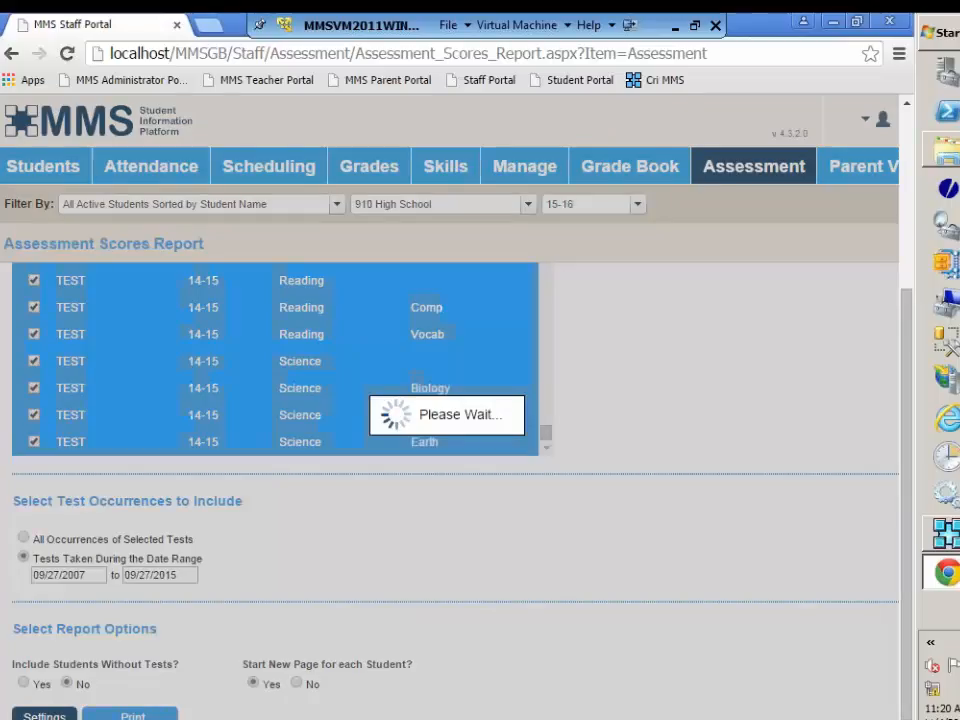
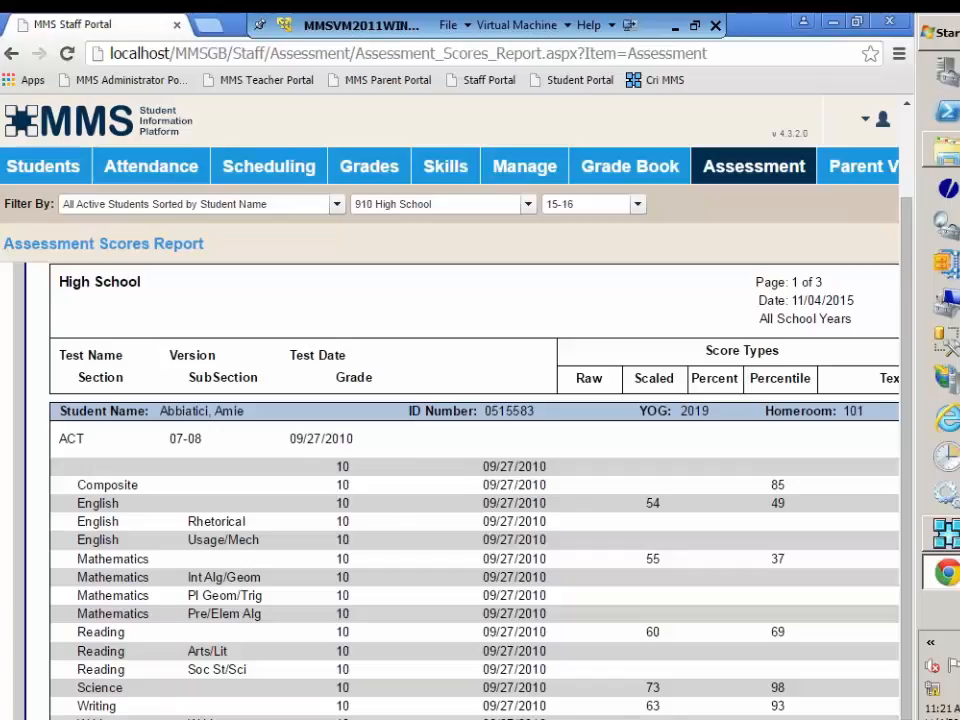
Step: Examine the first student's ACT and Keystone results across all score type columns of the printed Assessment Scores Report
scroll(450, 490, right, 4)
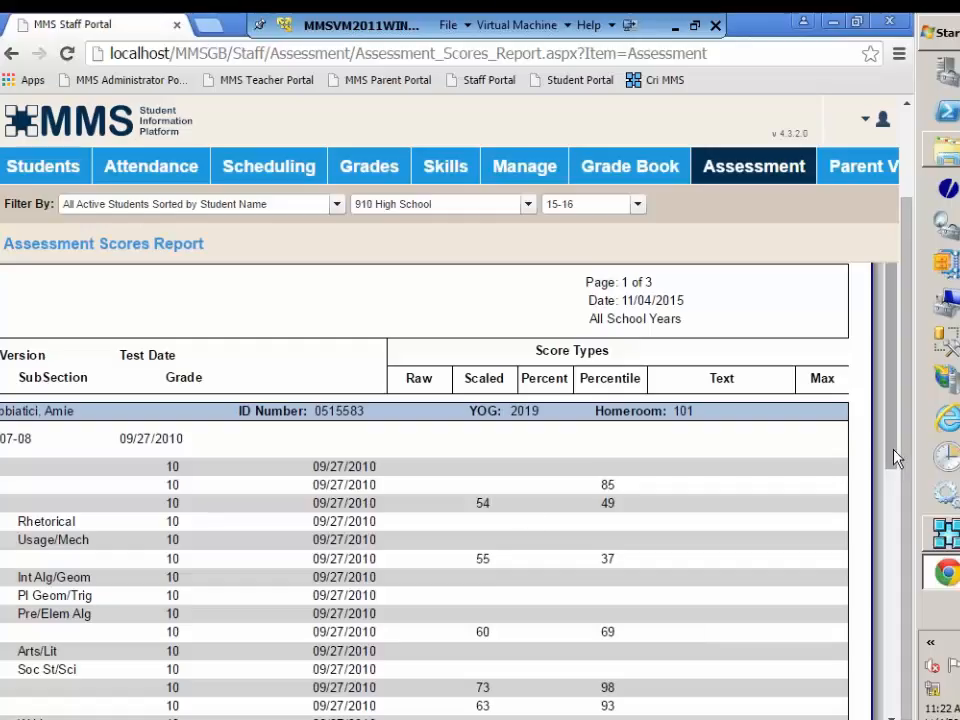
drag(895, 458, 900, 565)
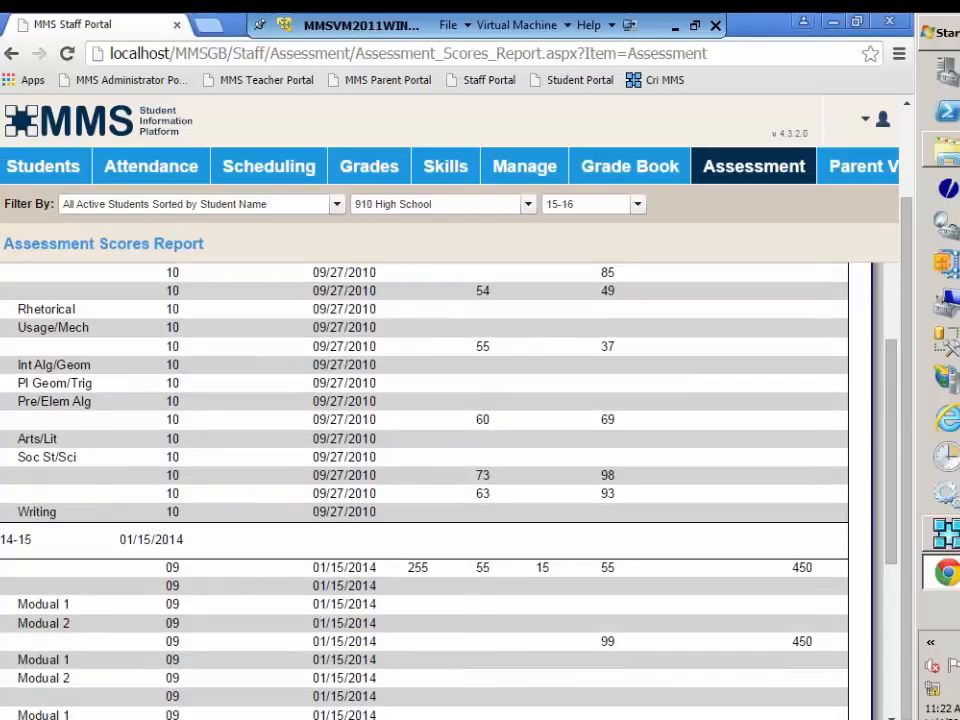
scroll(450, 490, left, 1)
scroll(450, 490, left, 1)
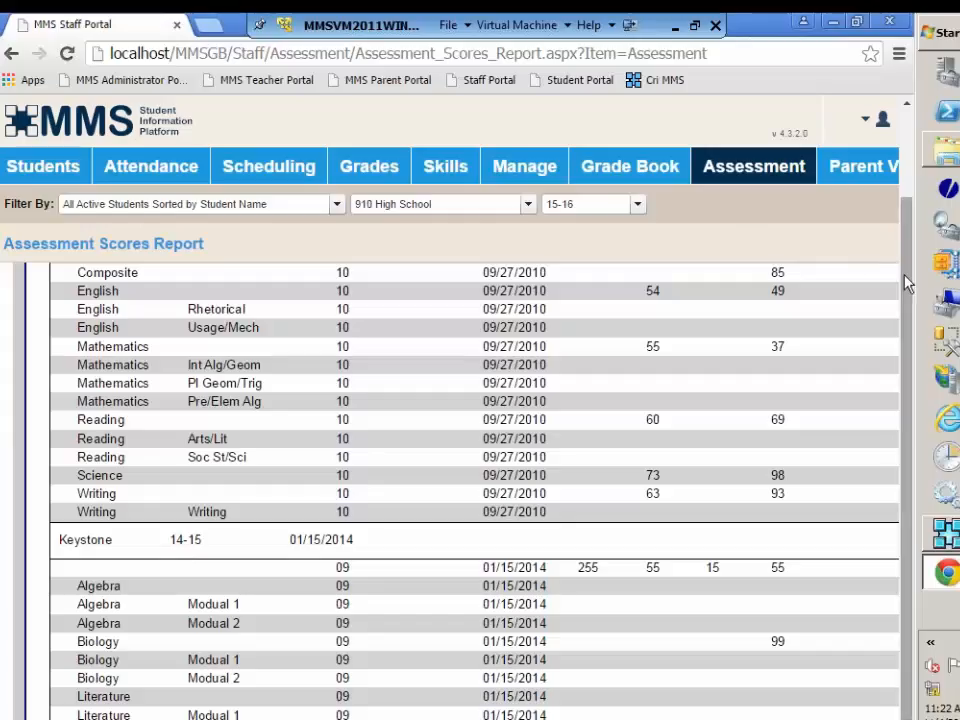
scroll(906, 284, up, 1)
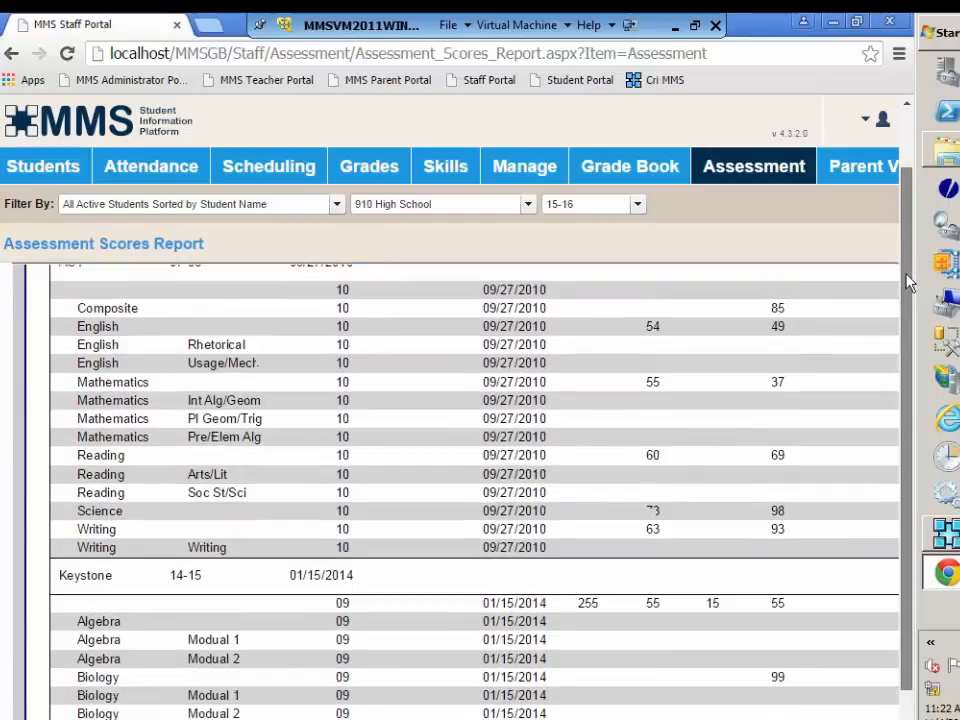
scroll(906, 284, down, 1)
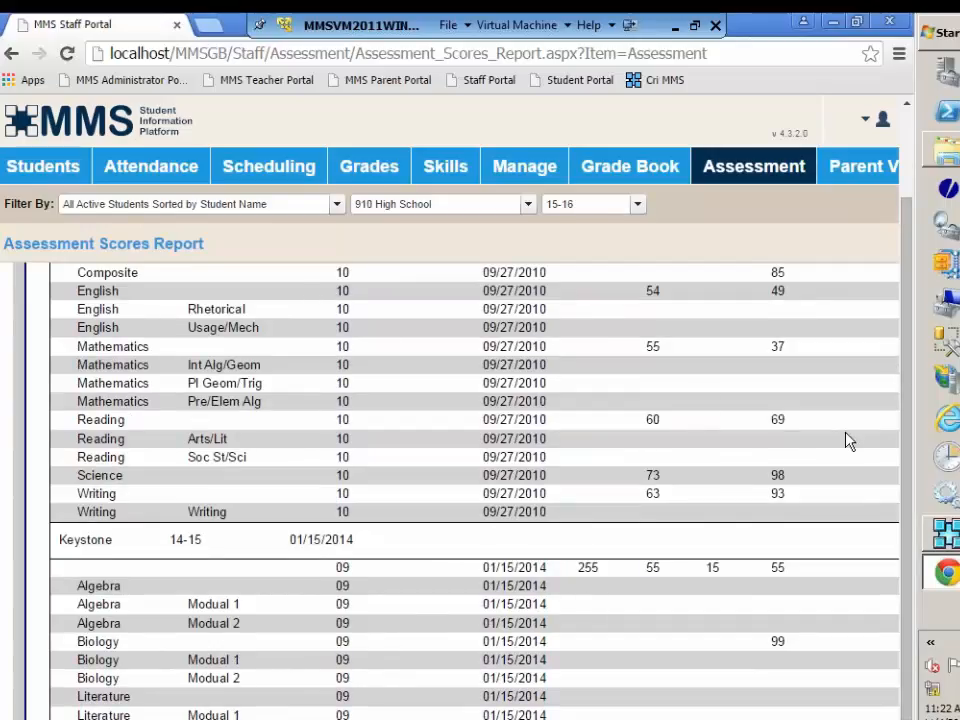
drag(720, 716, 865, 716)
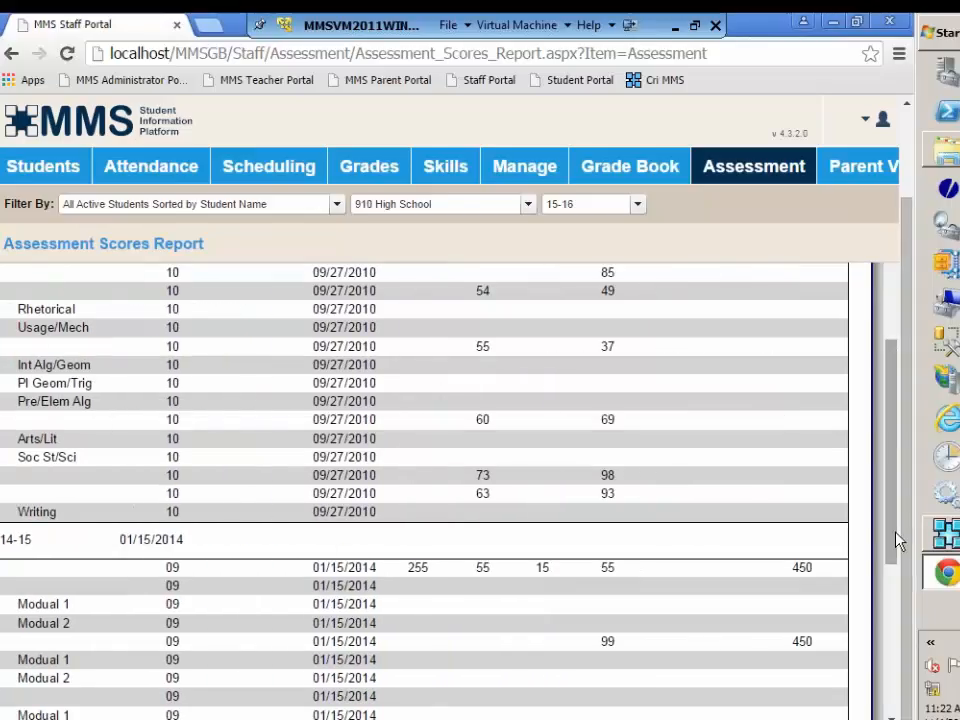
drag(897, 540, 900, 388)
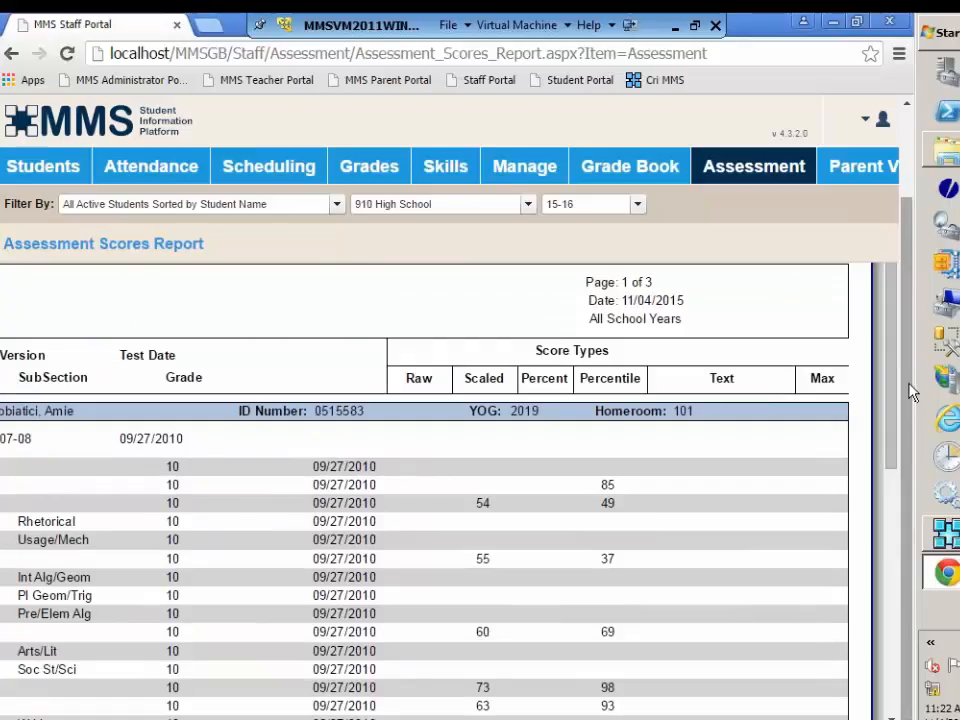
Step: Open the Test Score Summary Report and review the mean and median scores for each test section
drag(910, 393, 922, 285)
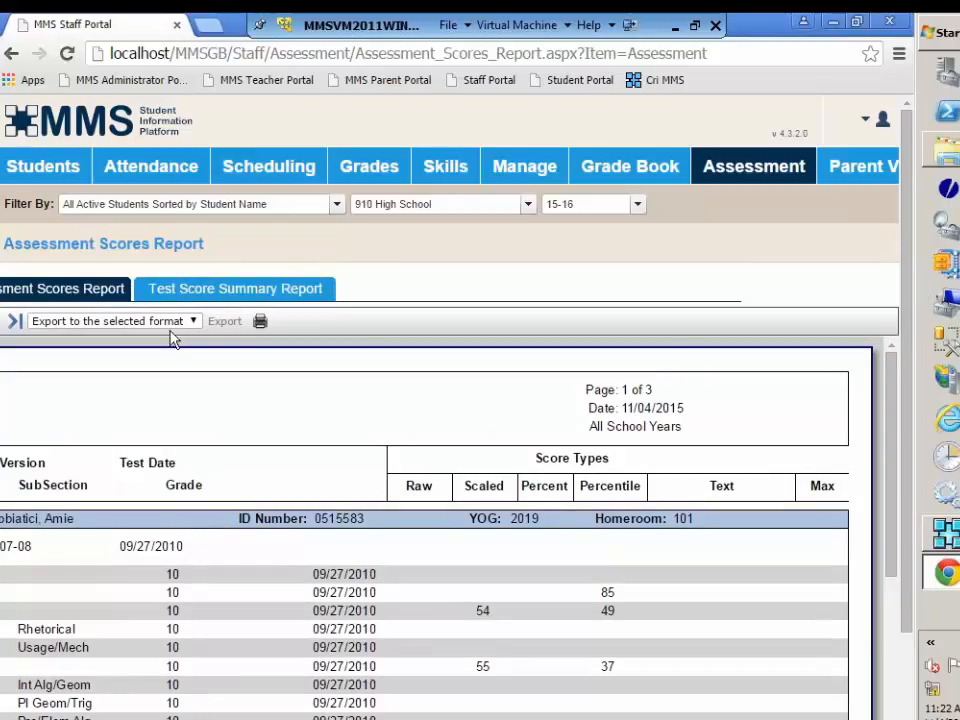
click(224, 290)
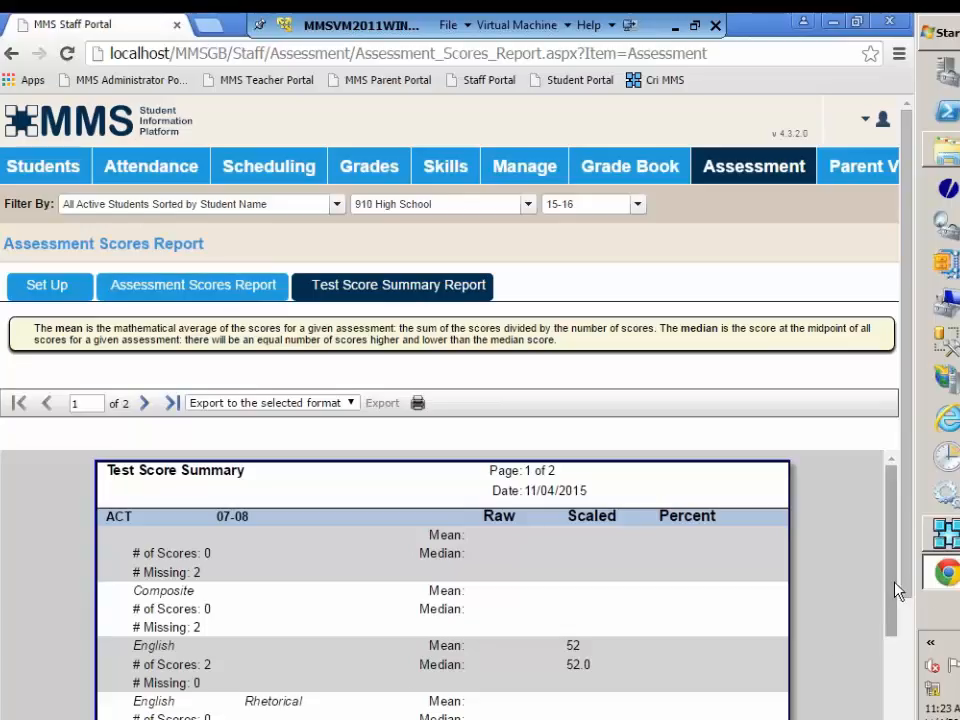
mouse_move(896, 586)
mouse_down()
mouse_move(898, 719)
mouse_move(911, 681)
mouse_move(906, 570)
mouse_up()
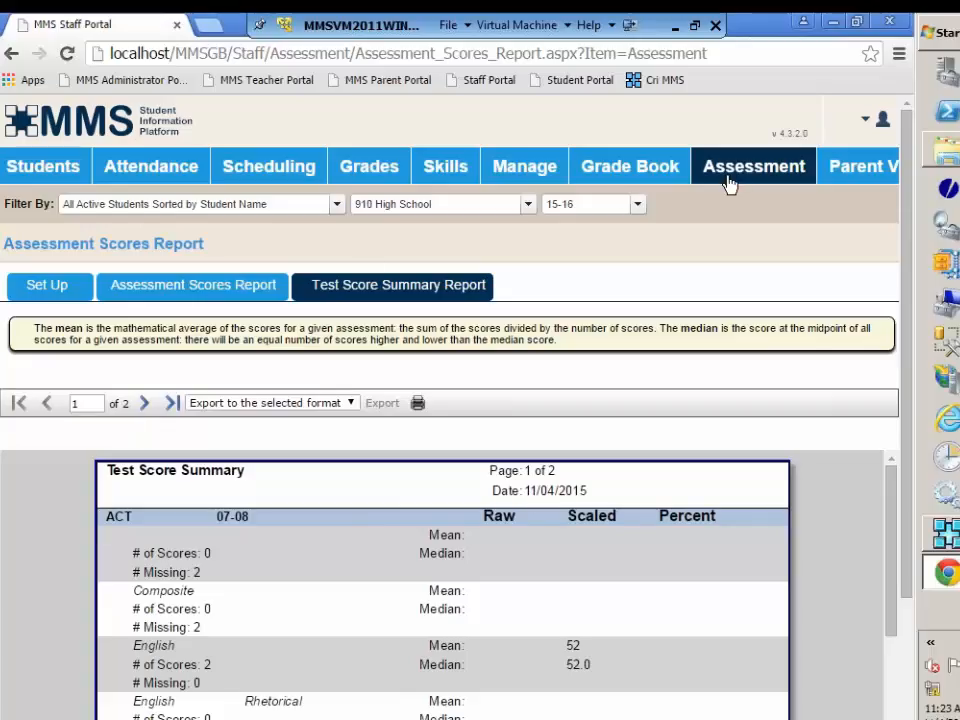
Step: Sign out of the Staff Portal
mouse_move(772, 181)
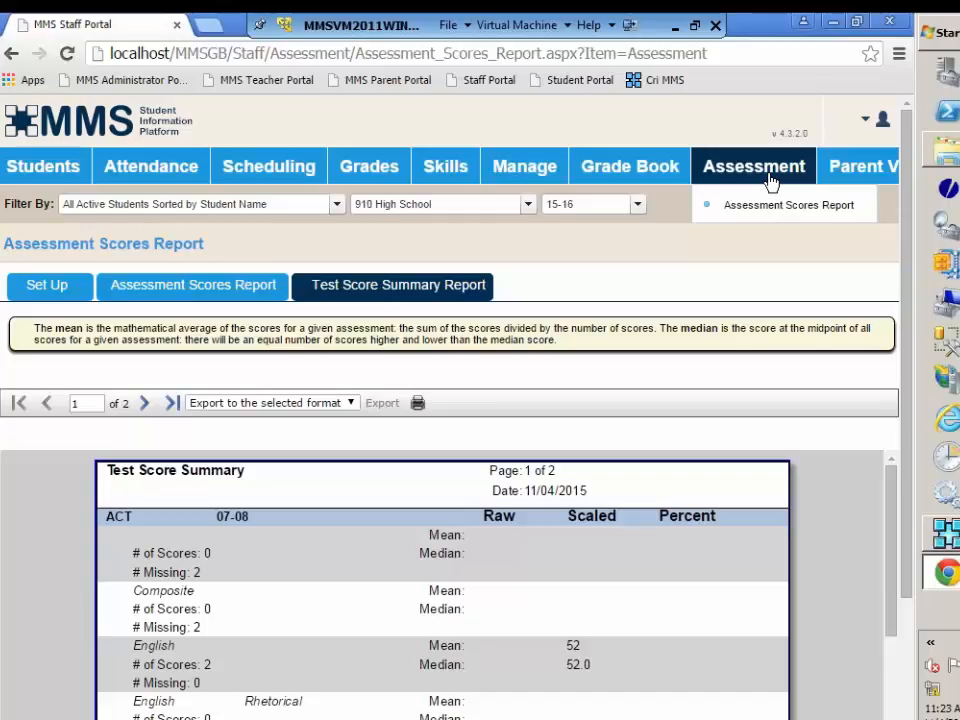
mouse_move(883, 121)
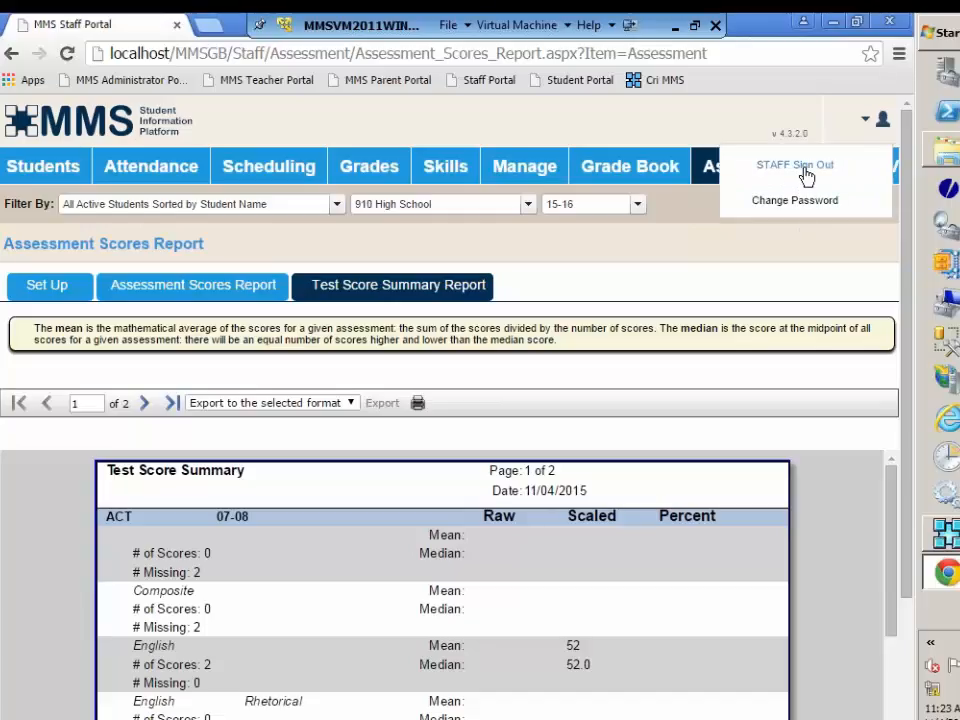
click(806, 168)
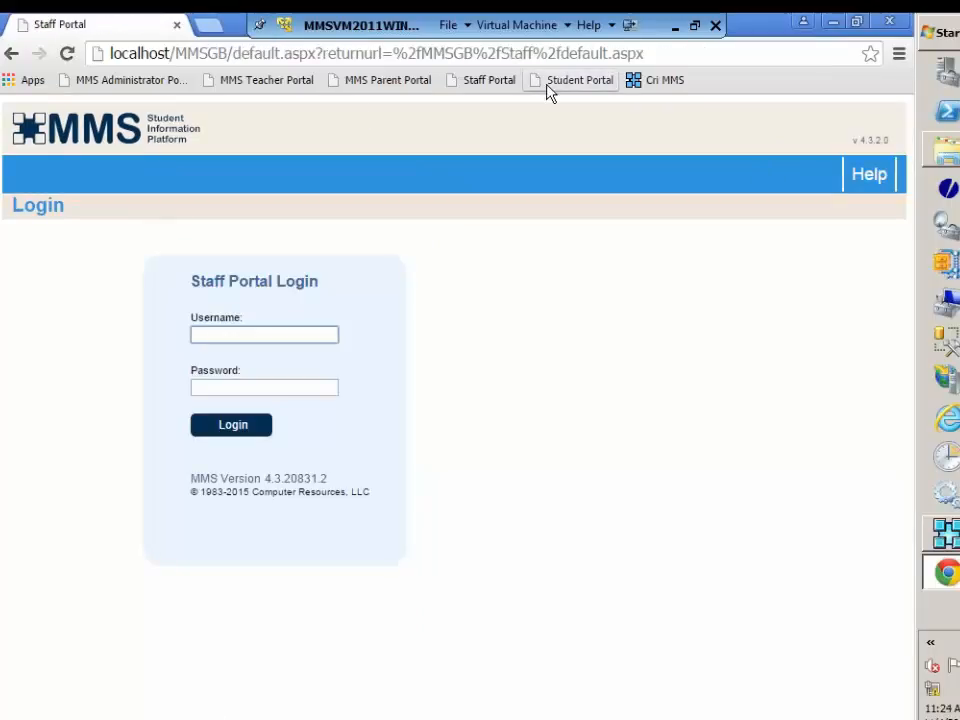
Step: Open the Teacher Portal and log in with the teacher username and account password
click(302, 88)
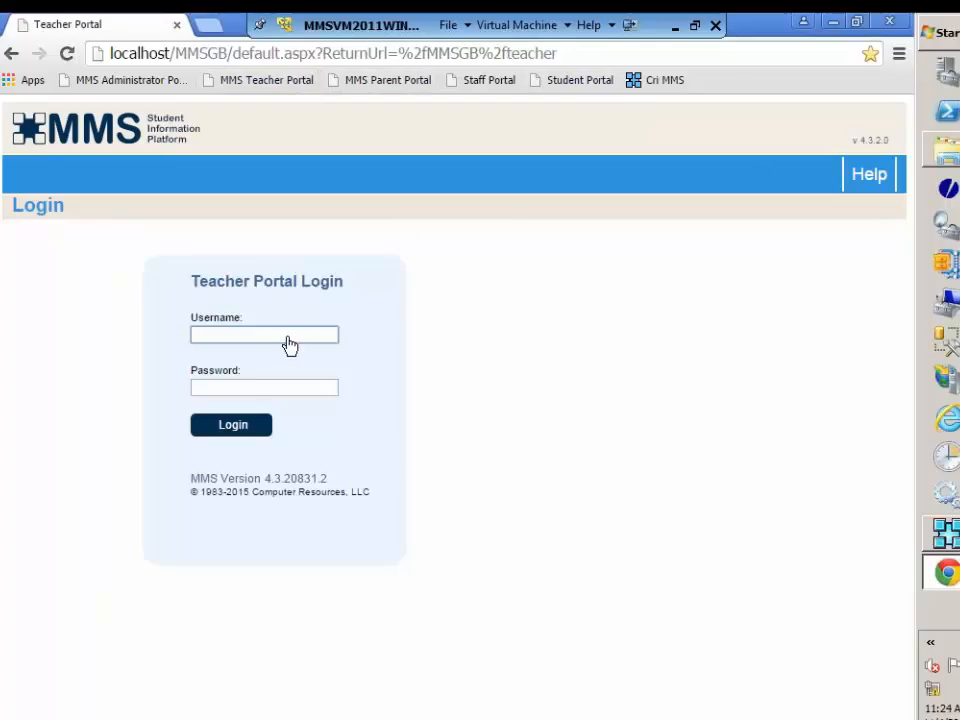
text(tea)
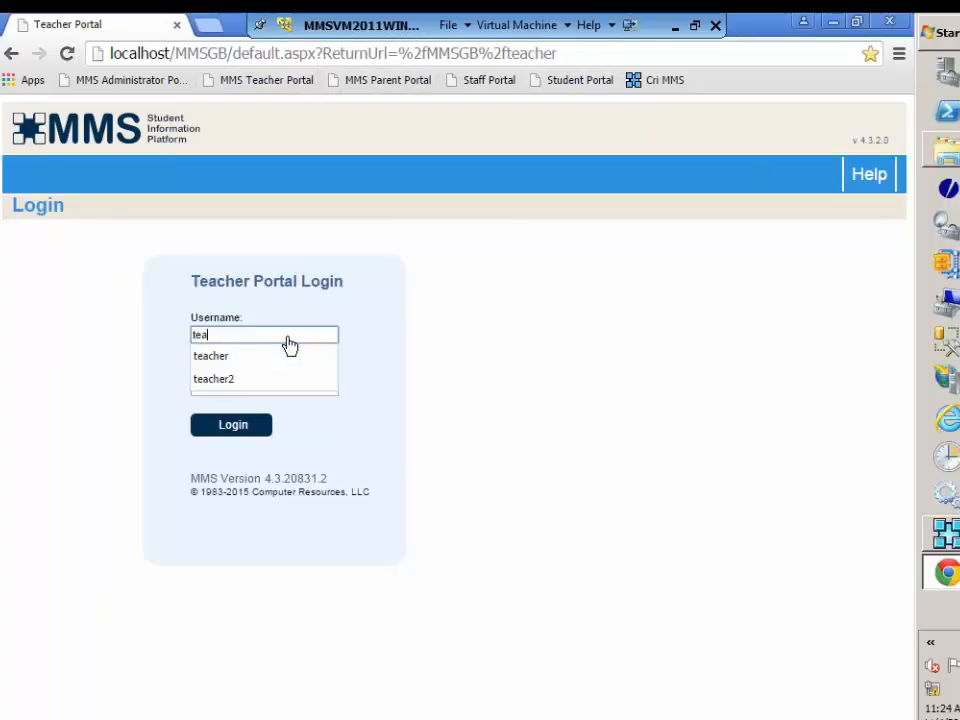
text(cher)
key(Tab)
text(t)
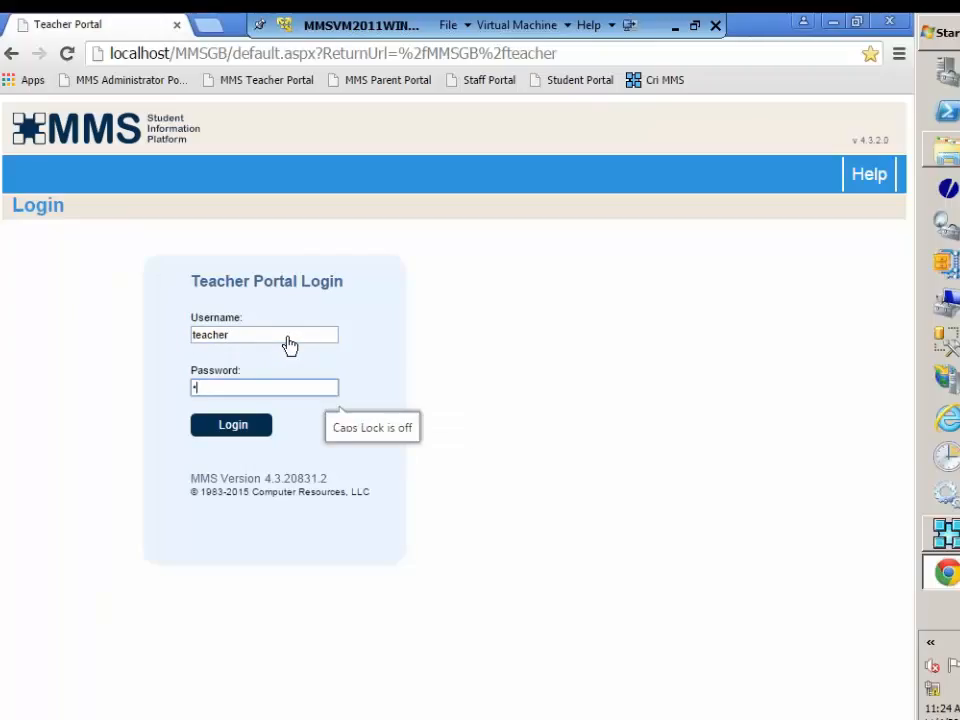
key(Return)
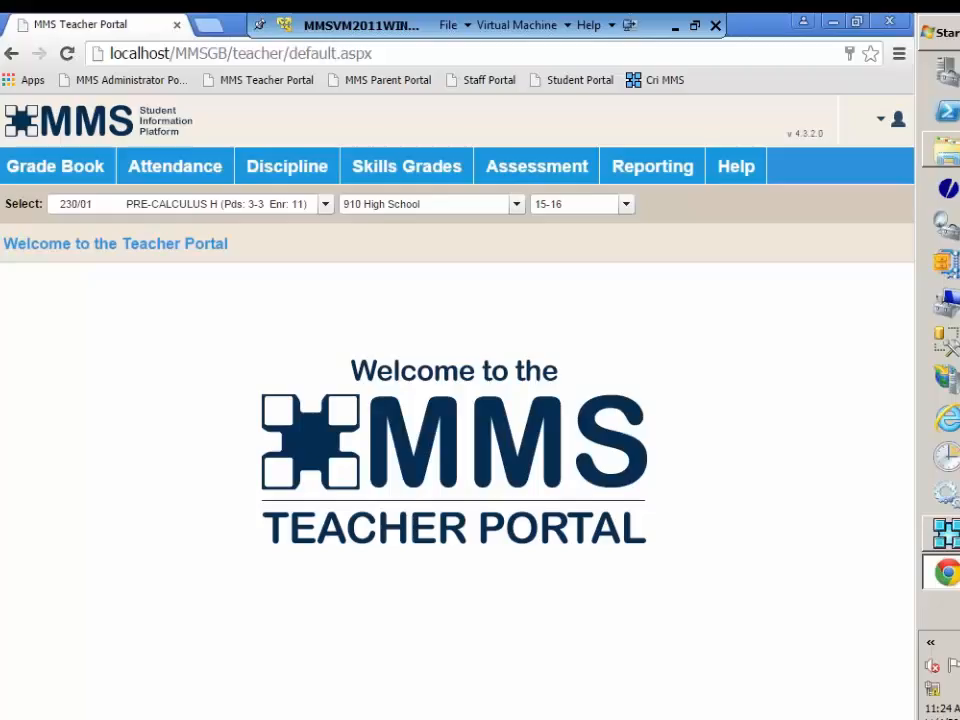
Step: Open the Assessment Scores Report from the Grade Book reports and review its setup options for the PRE-CALCULUS H class
click(81, 172)
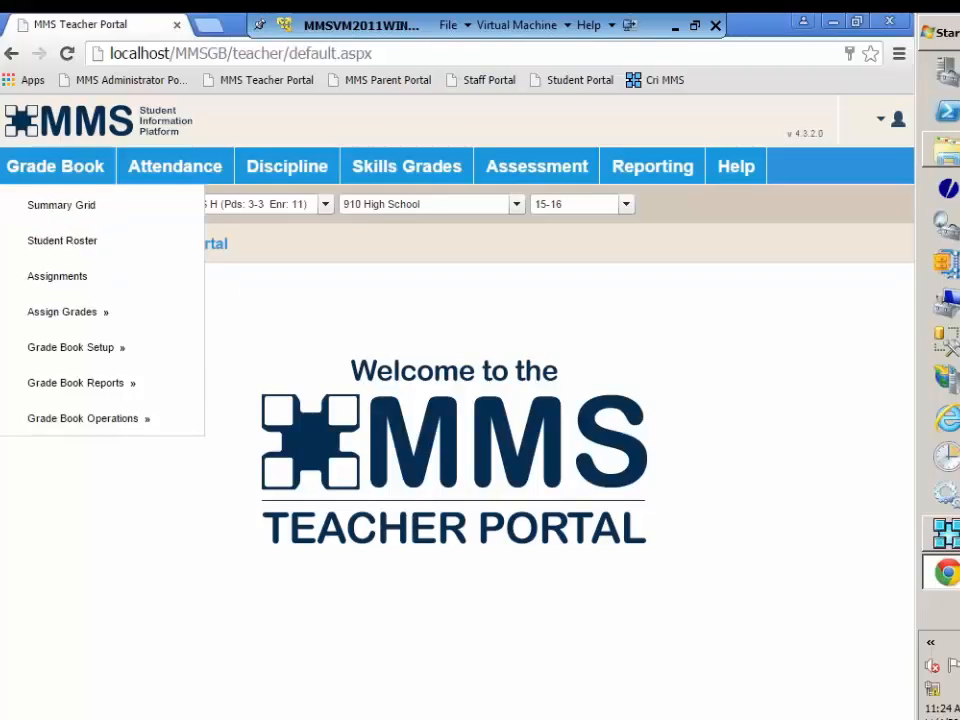
mouse_move(72, 392)
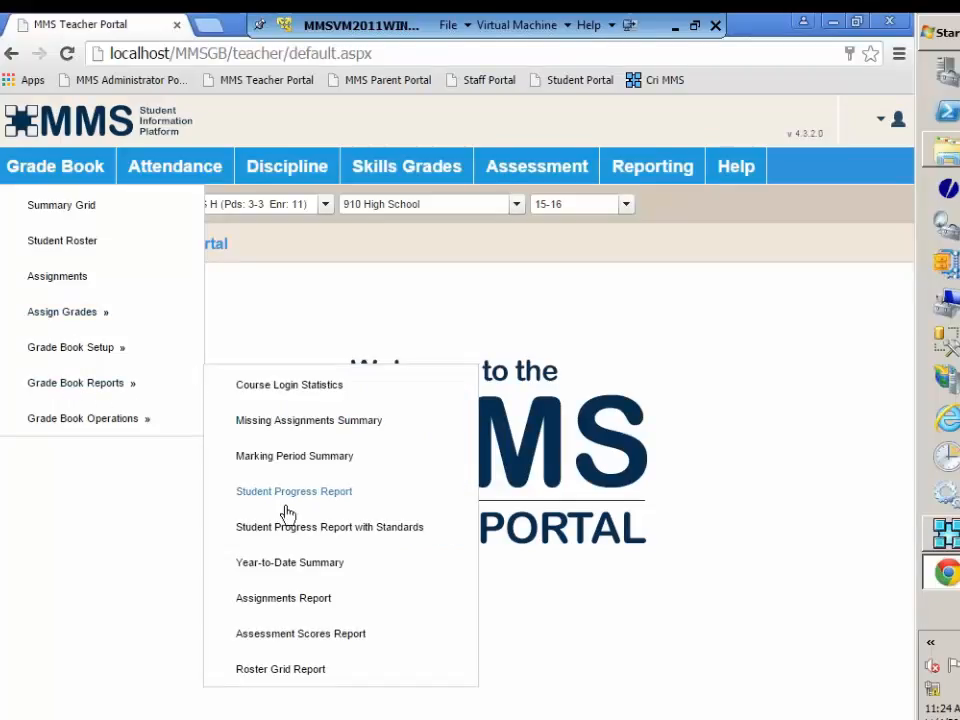
click(282, 636)
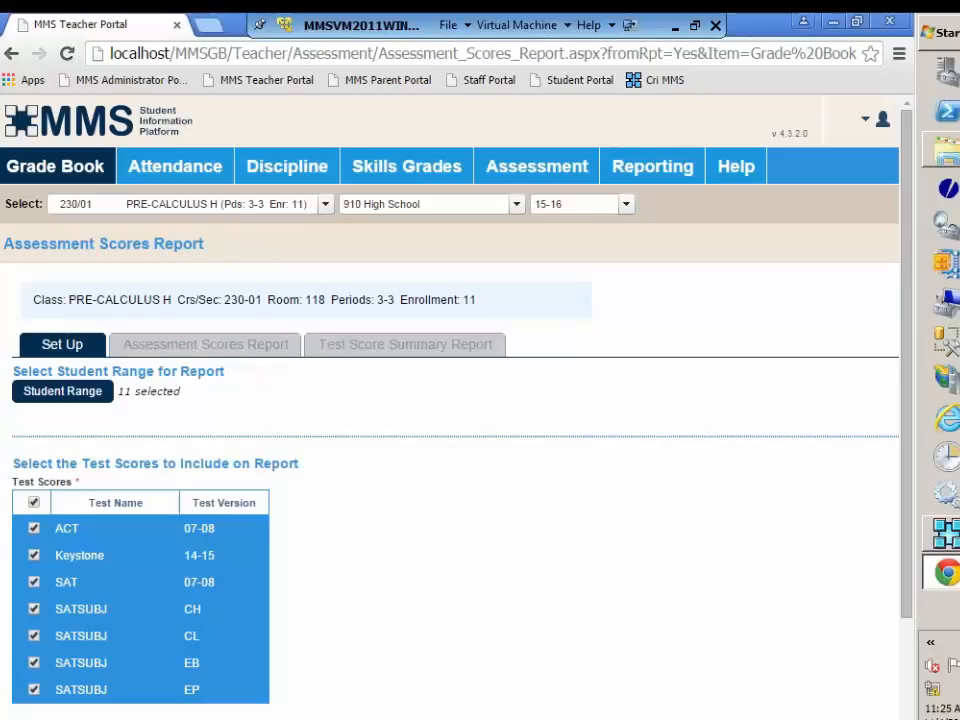
drag(907, 493, 909, 621)
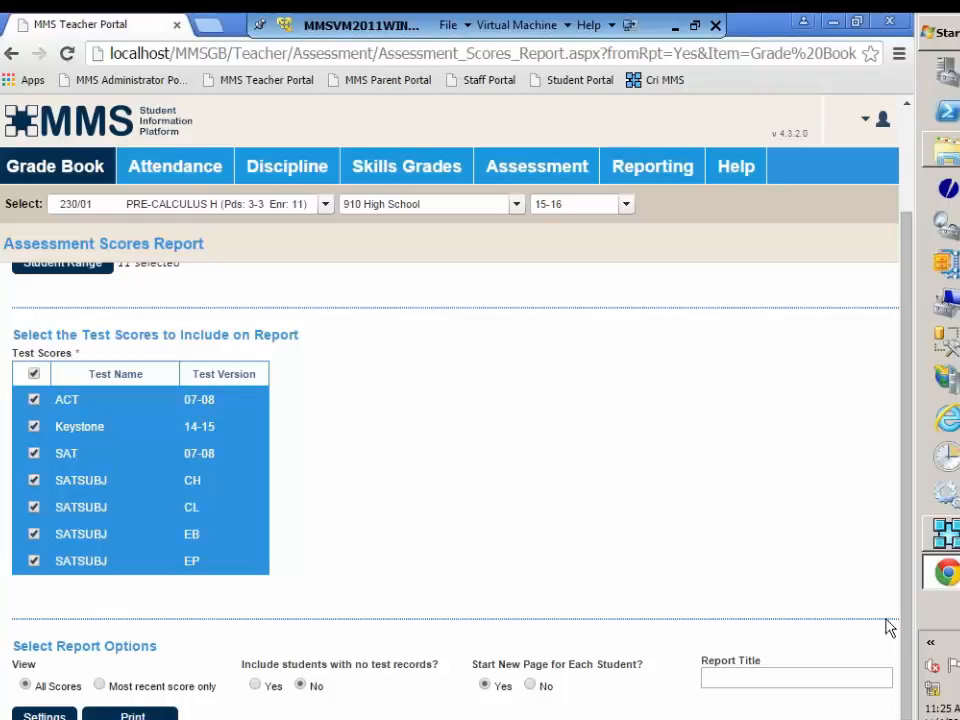
drag(904, 628, 898, 528)
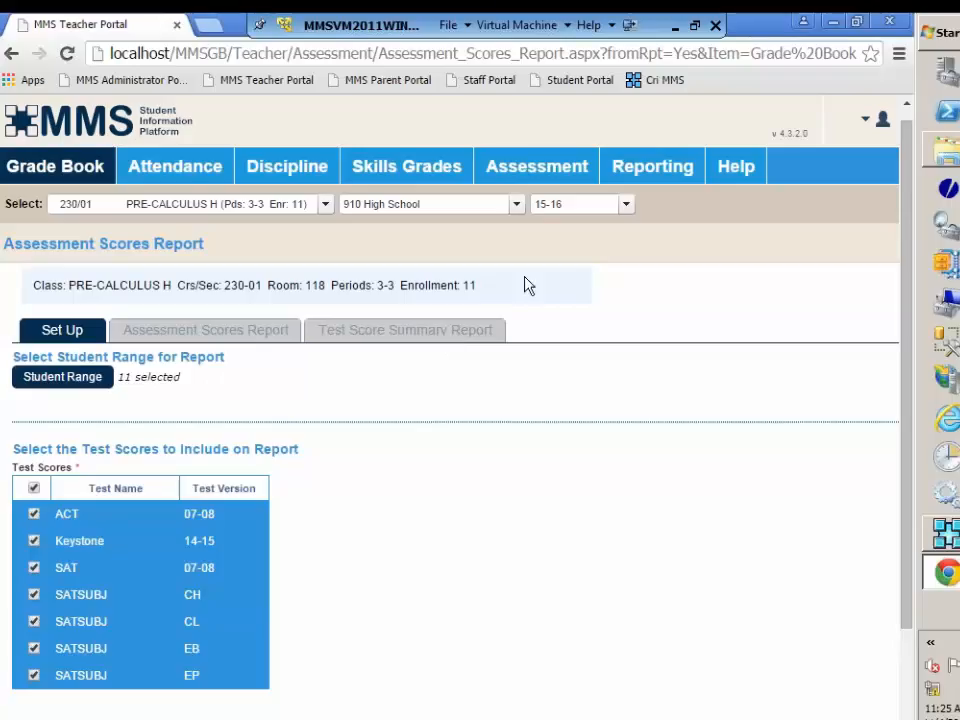
Step: Open the Assessment area's own Assessment Scores Report and include only the ACT 07-08 test scores
mouse_move(525, 177)
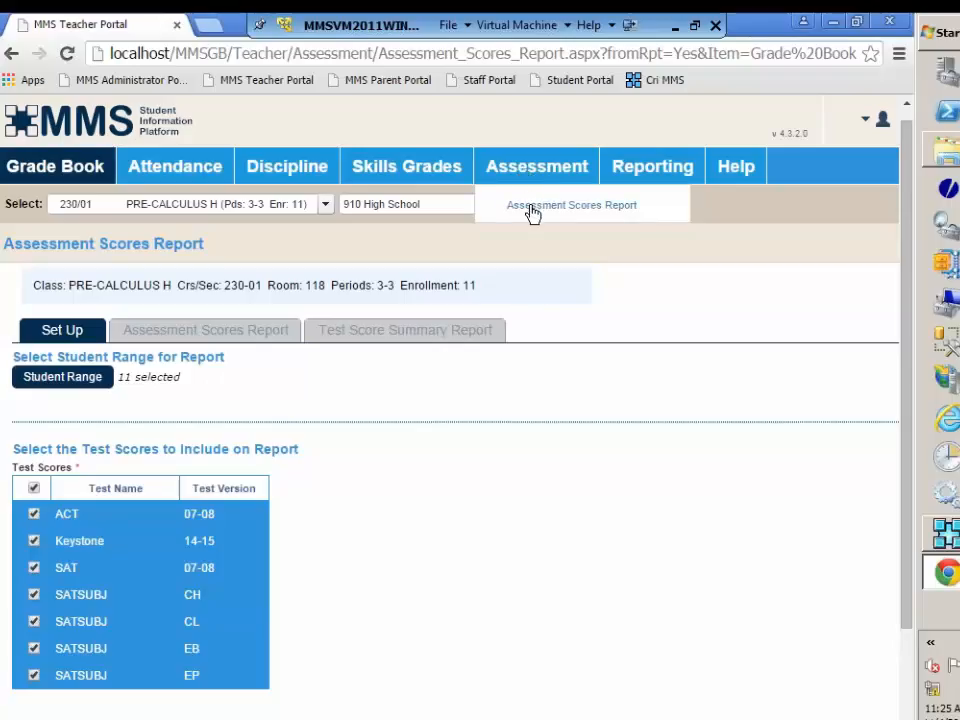
click(532, 212)
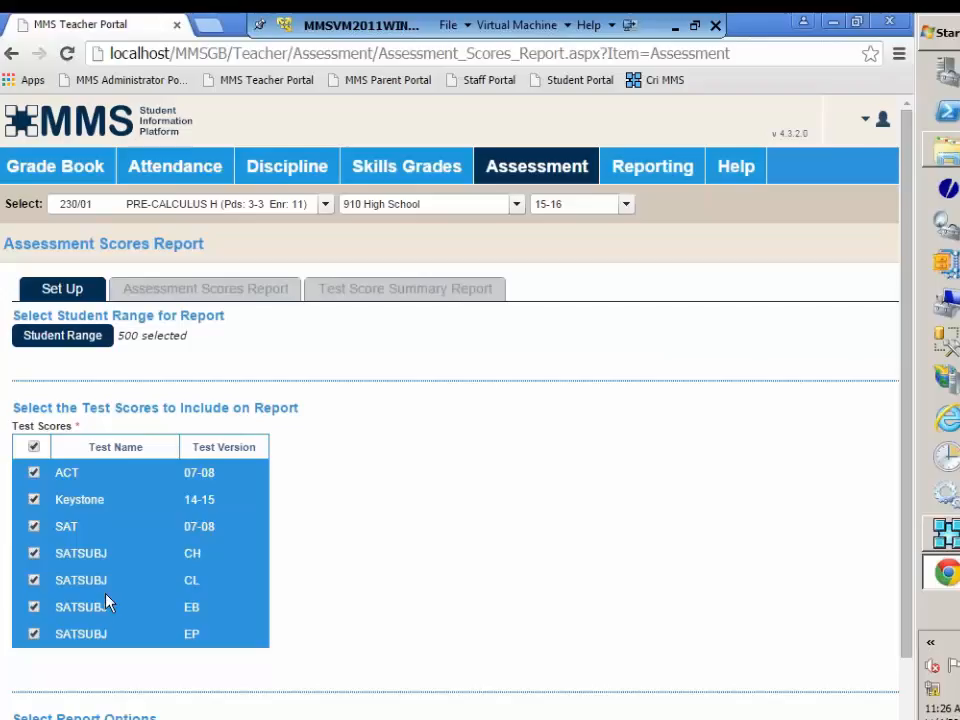
click(34, 447)
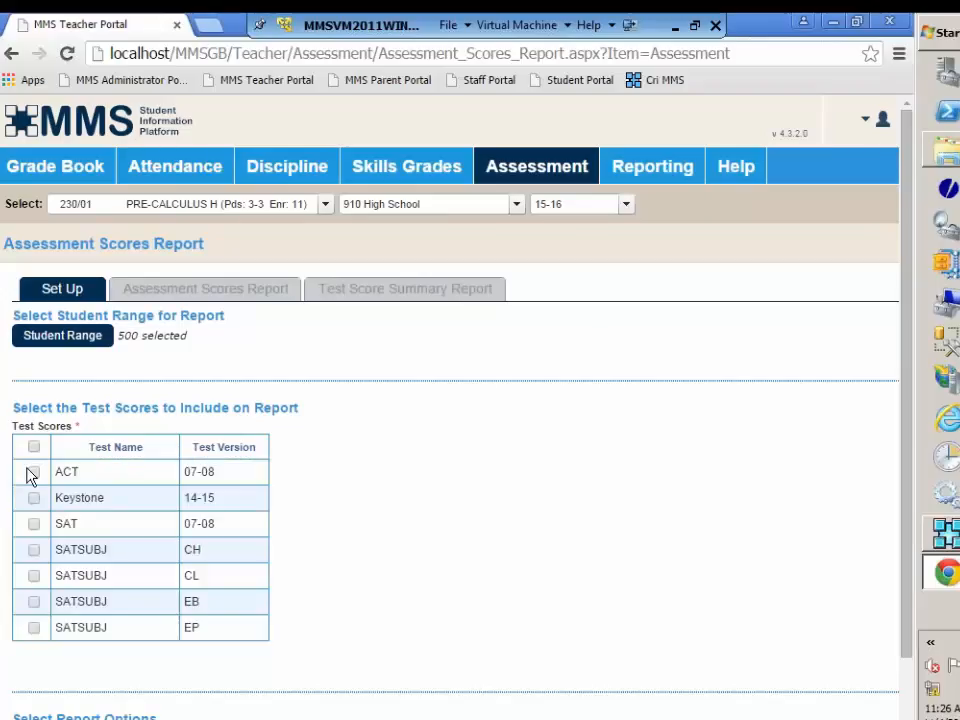
click(34, 473)
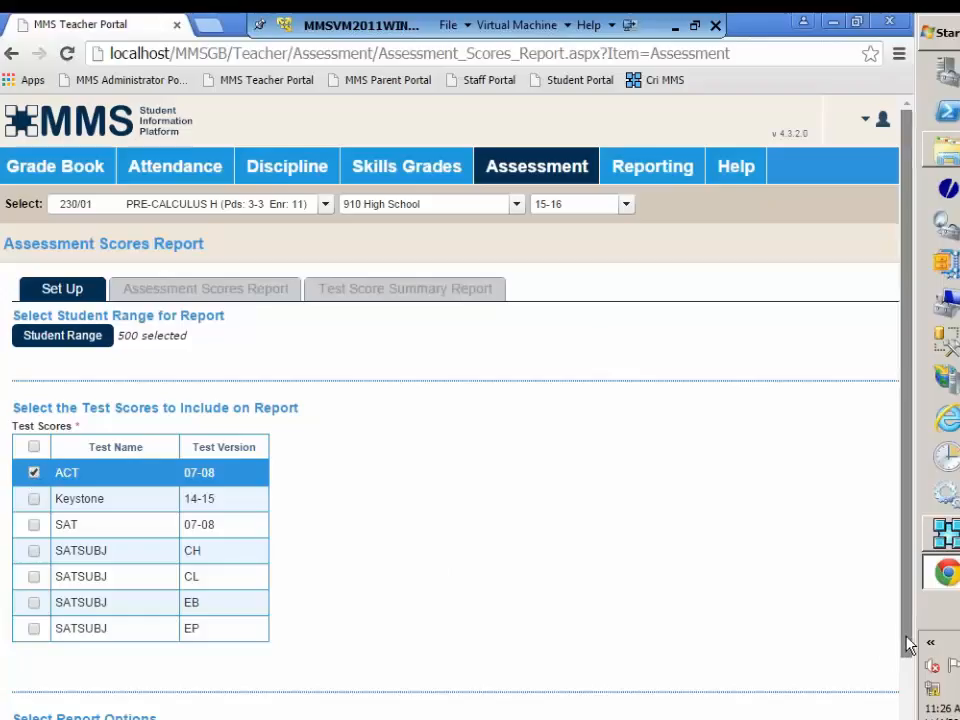
drag(908, 643, 912, 708)
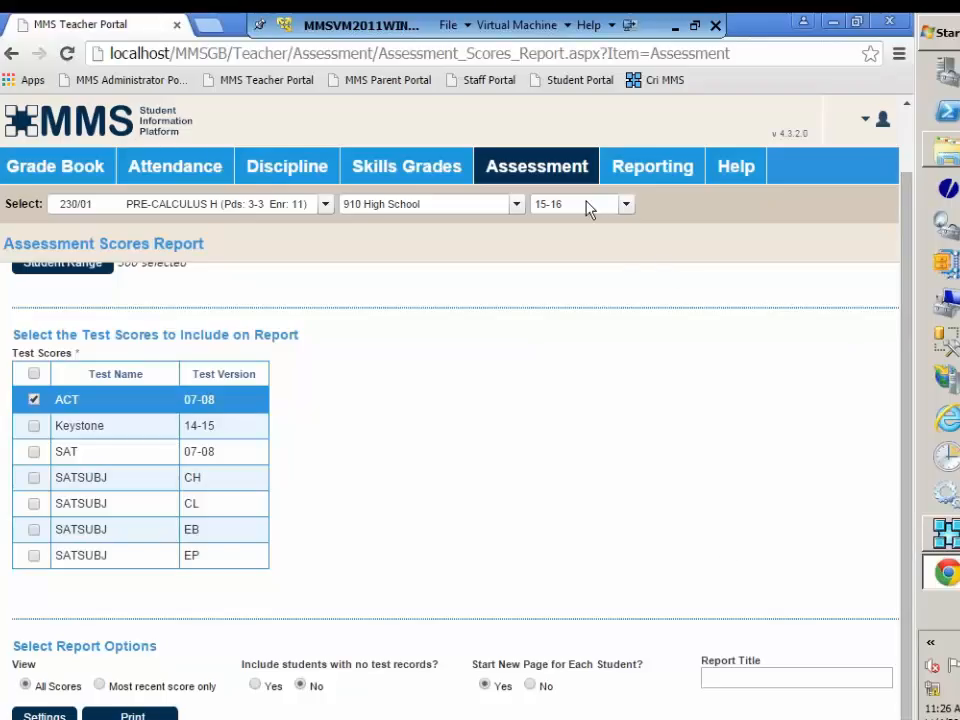
mouse_move(555, 172)
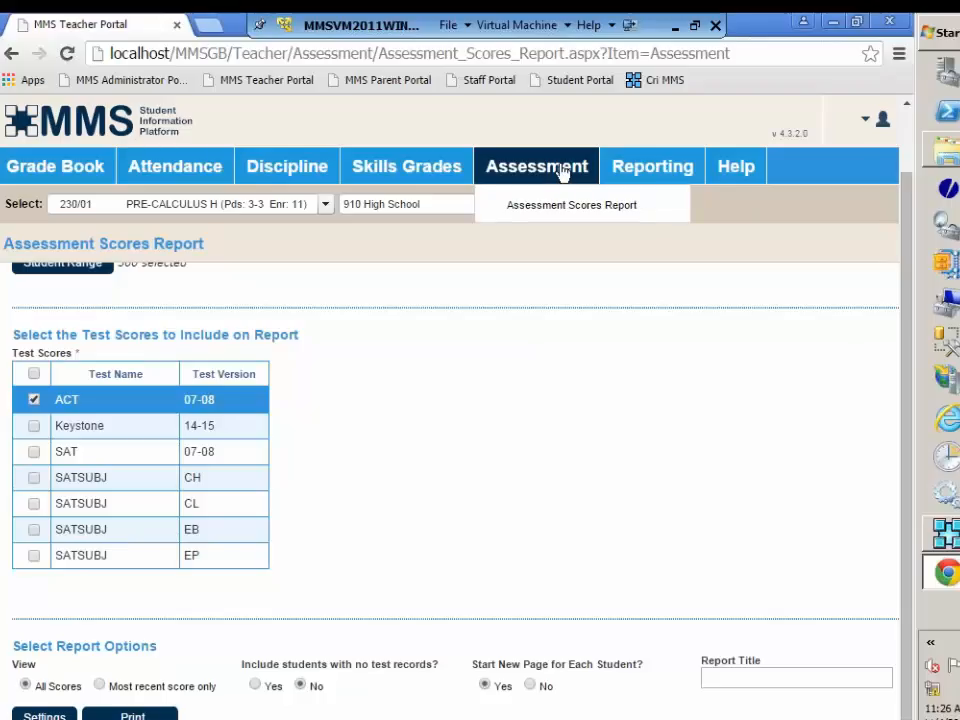
mouse_move(60, 172)
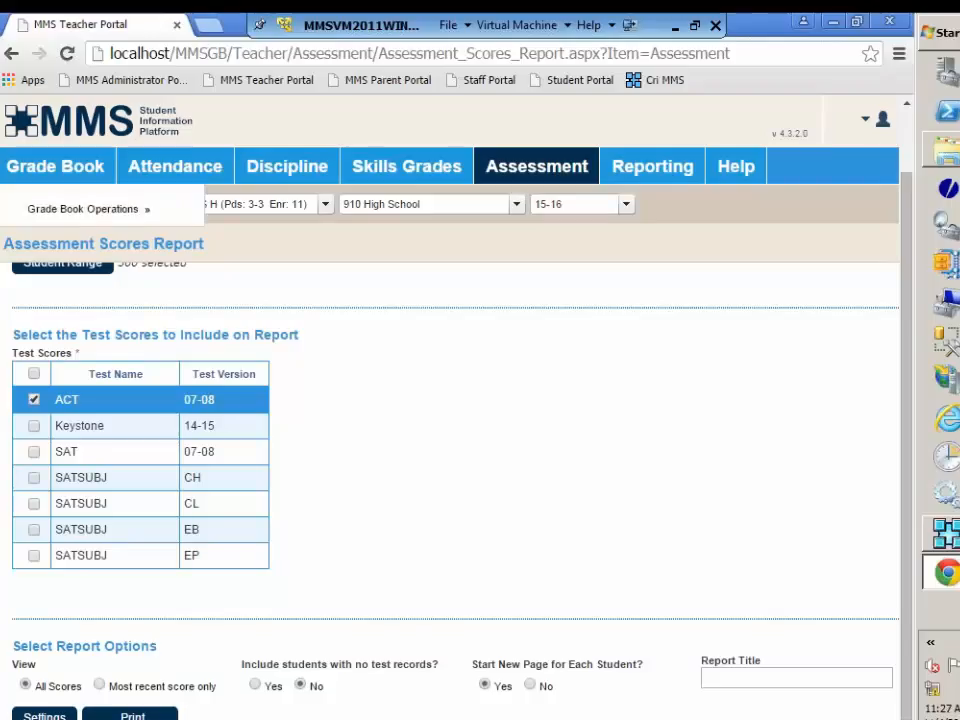
mouse_move(85, 378)
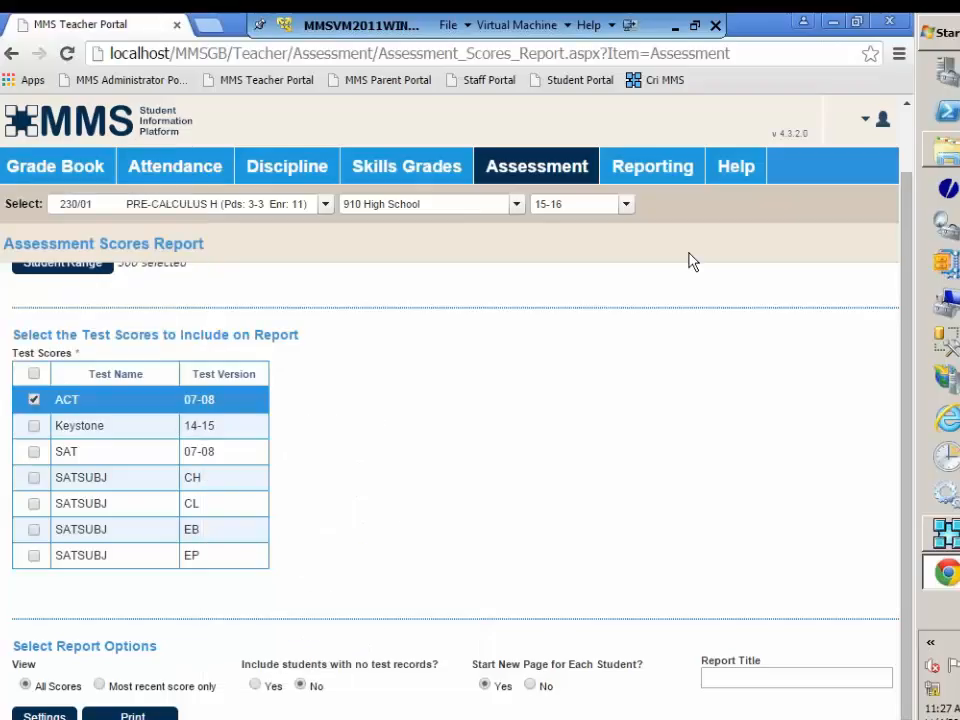
Step: Switch to MMS Generations, open the Print Student Assessment Record Listing job to review its options, and exit it
click(833, 22)
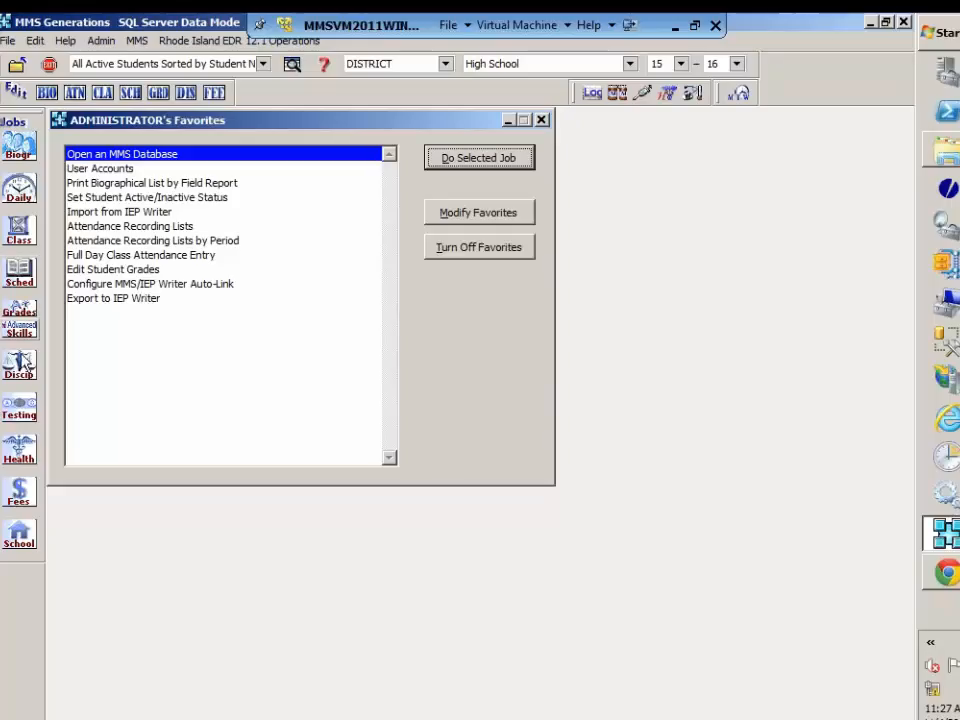
click(20, 405)
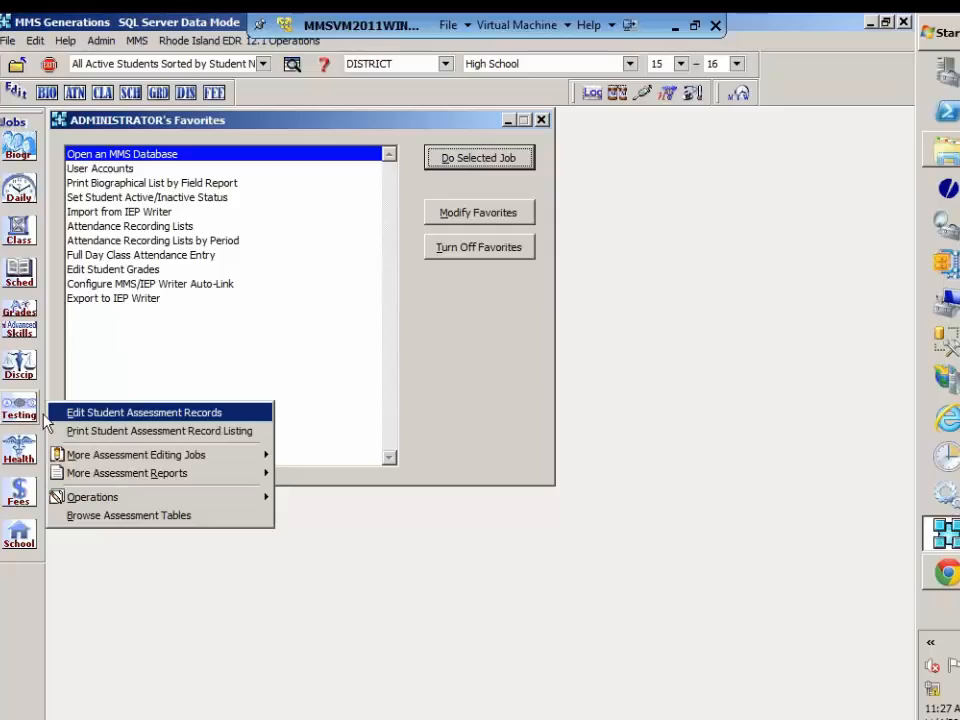
mouse_move(76, 480)
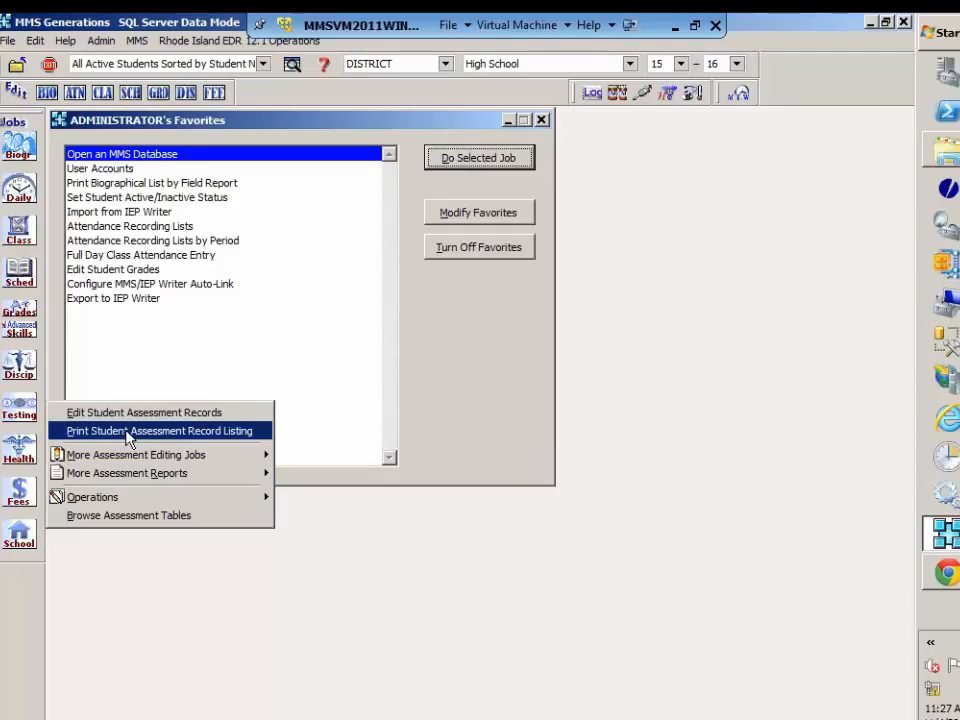
click(128, 436)
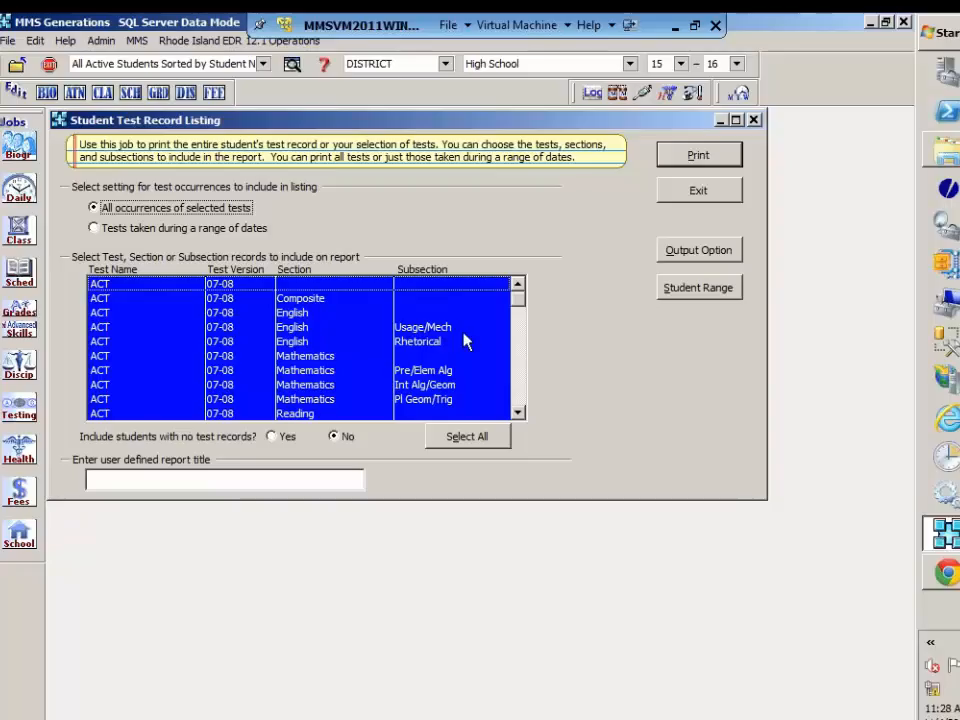
click(700, 191)
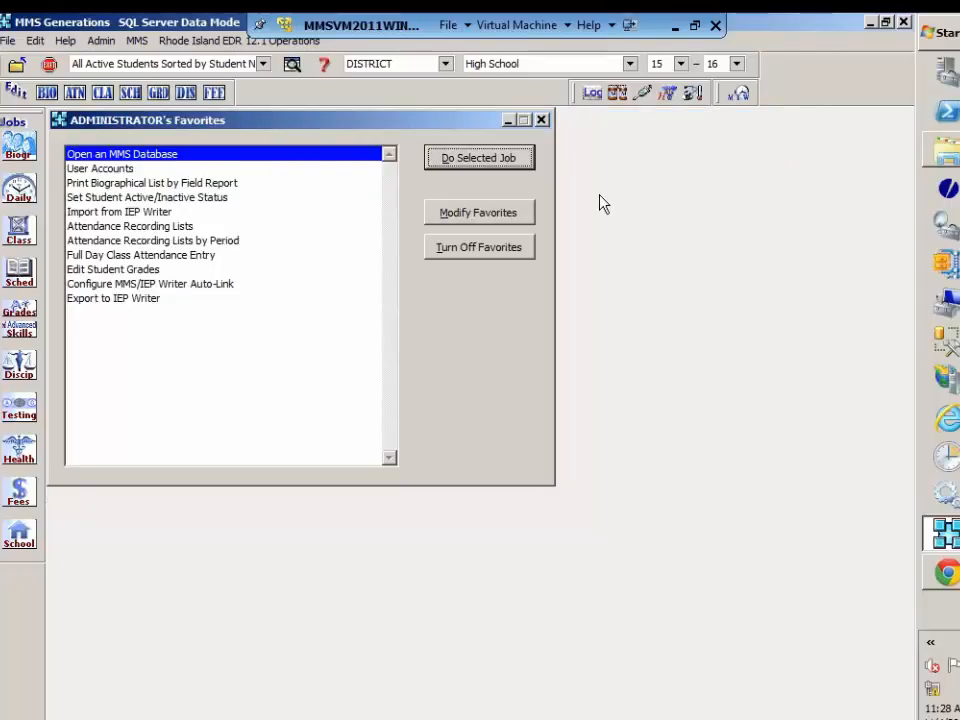
Step: Open the Report by Assessment job from the assessment reports and recall its saved NCLB settings
click(24, 412)
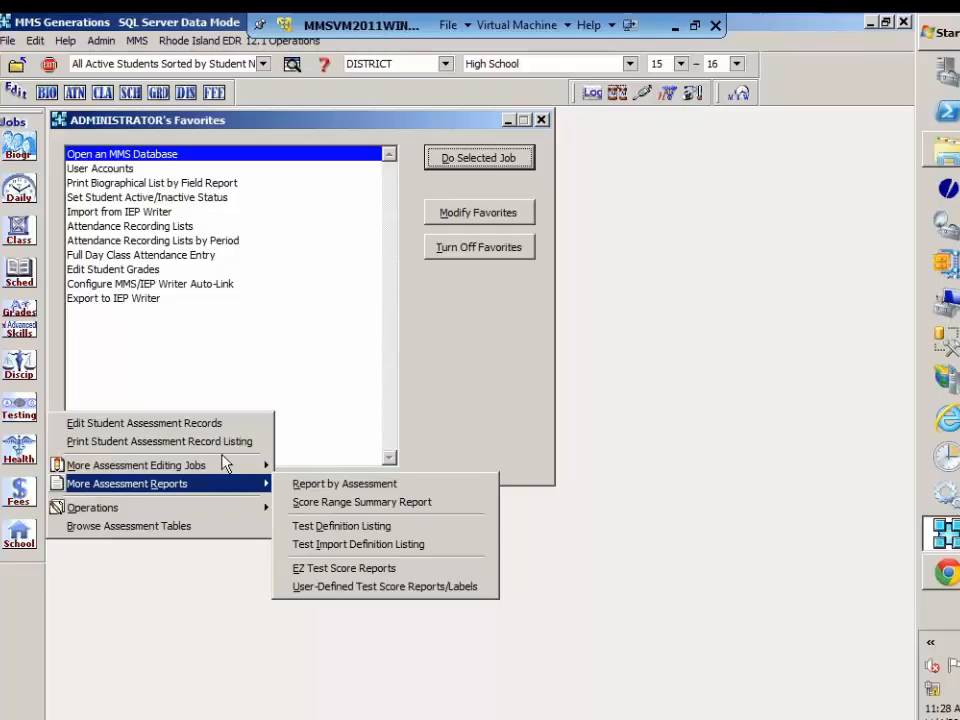
click(358, 486)
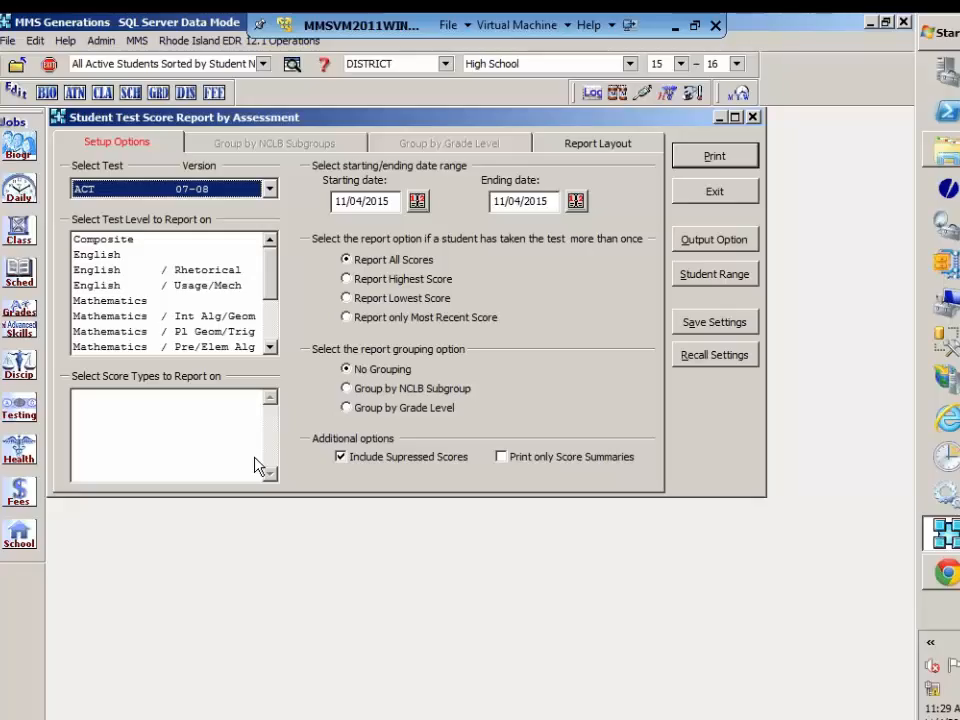
click(715, 358)
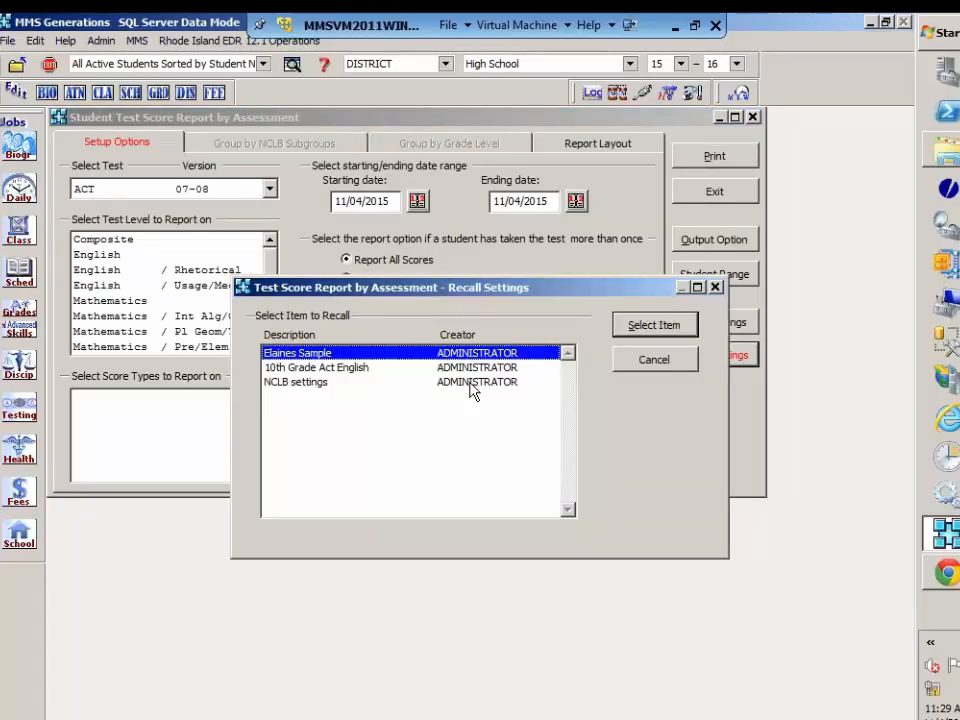
click(473, 383)
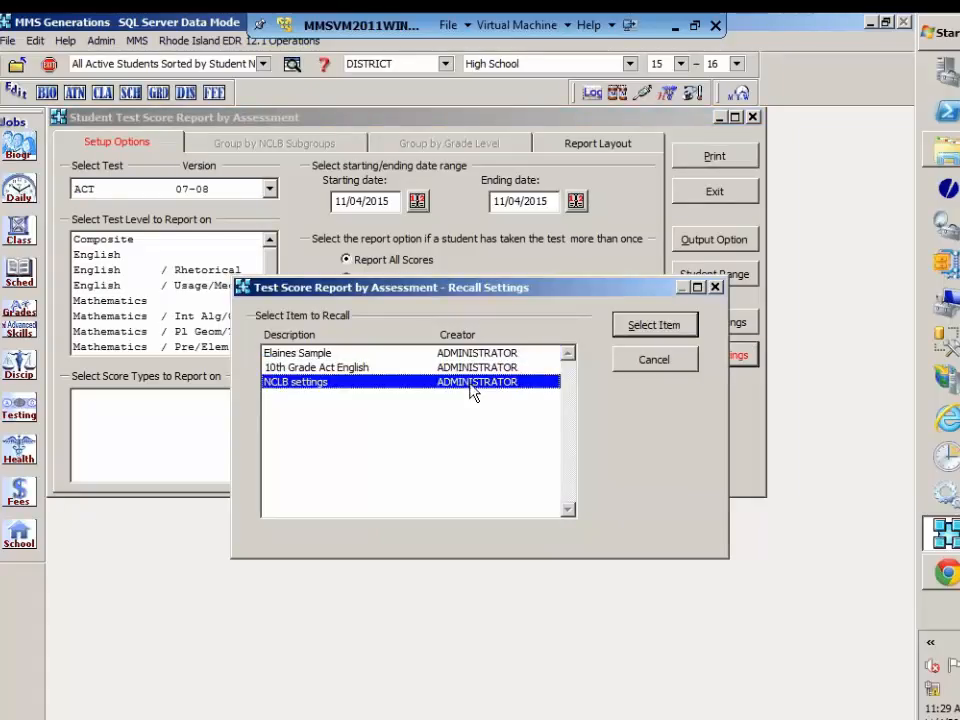
click(660, 326)
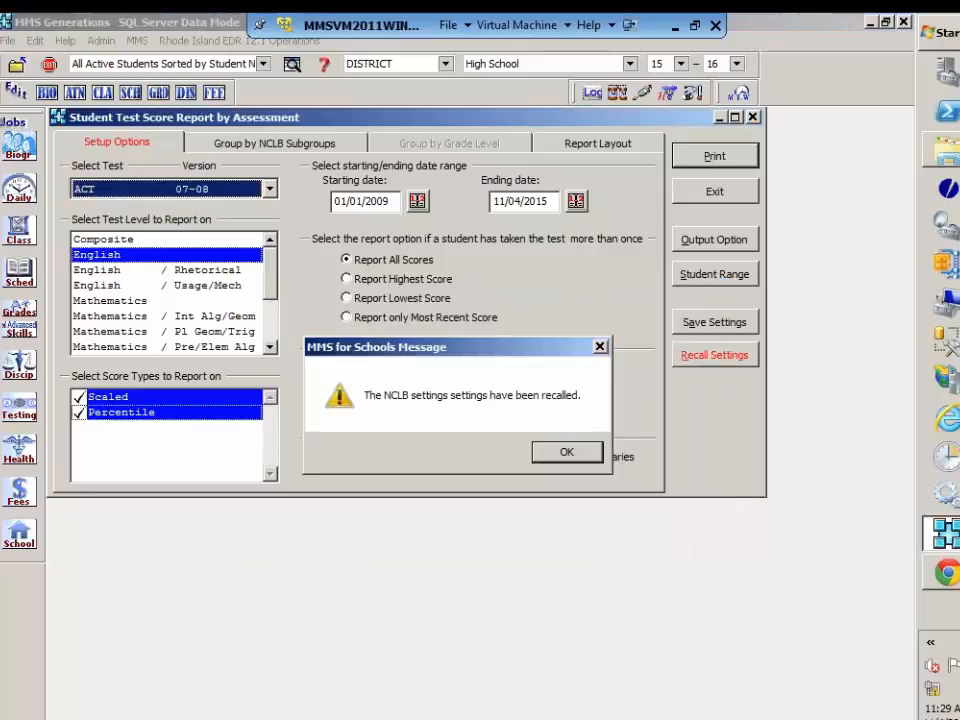
click(549, 459)
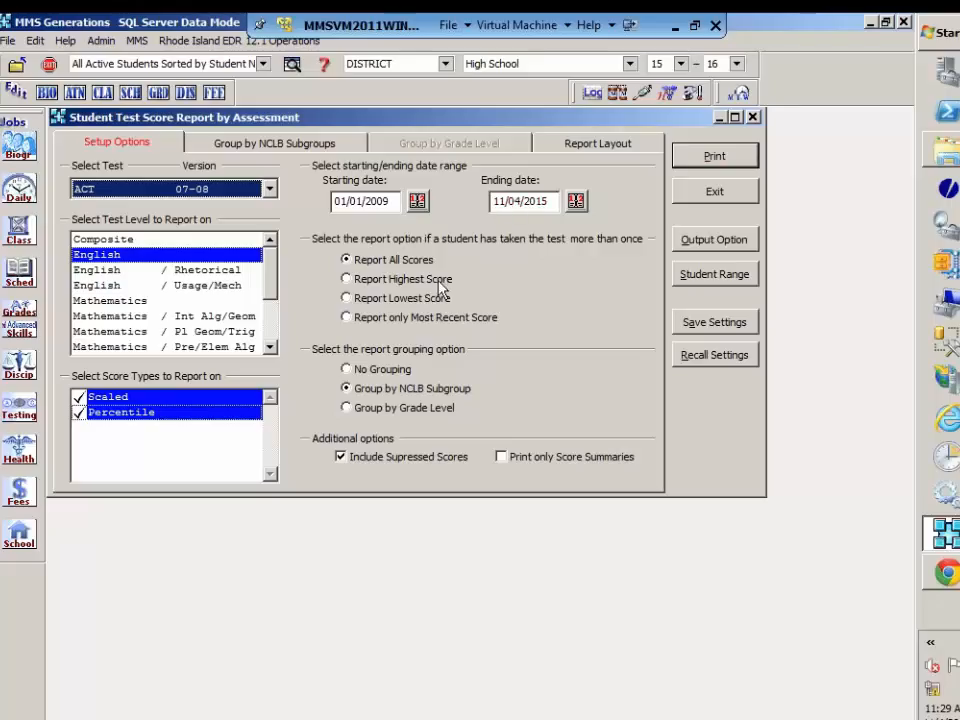
Step: Report only the most recent score, exclude suppressed scores, and review the NCLB ethnic codes and subgroup fields
click(437, 318)
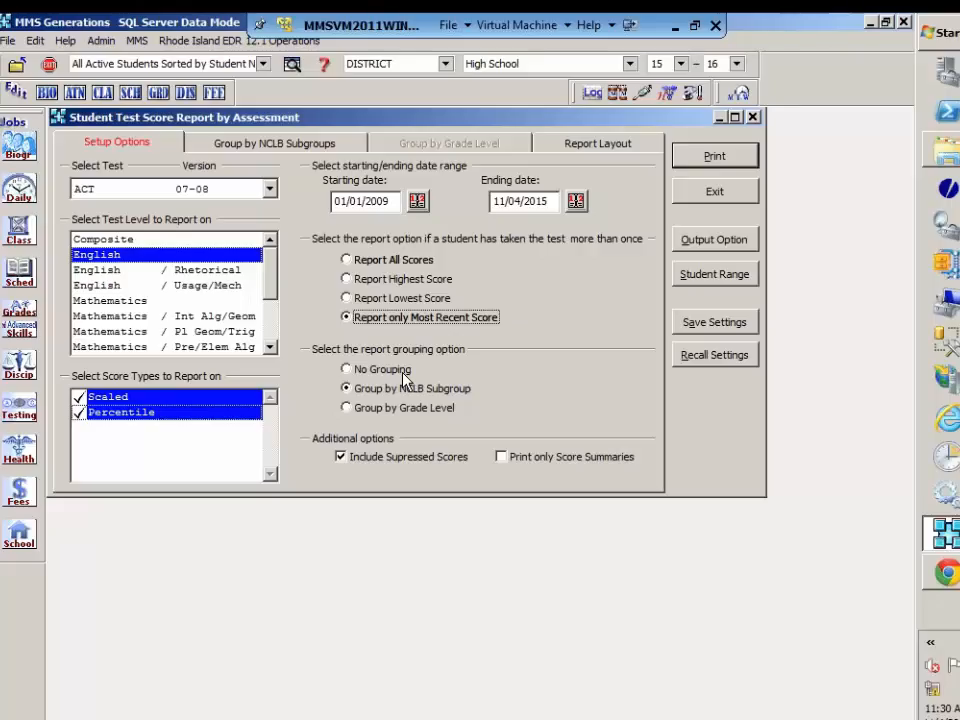
click(340, 456)
click(309, 146)
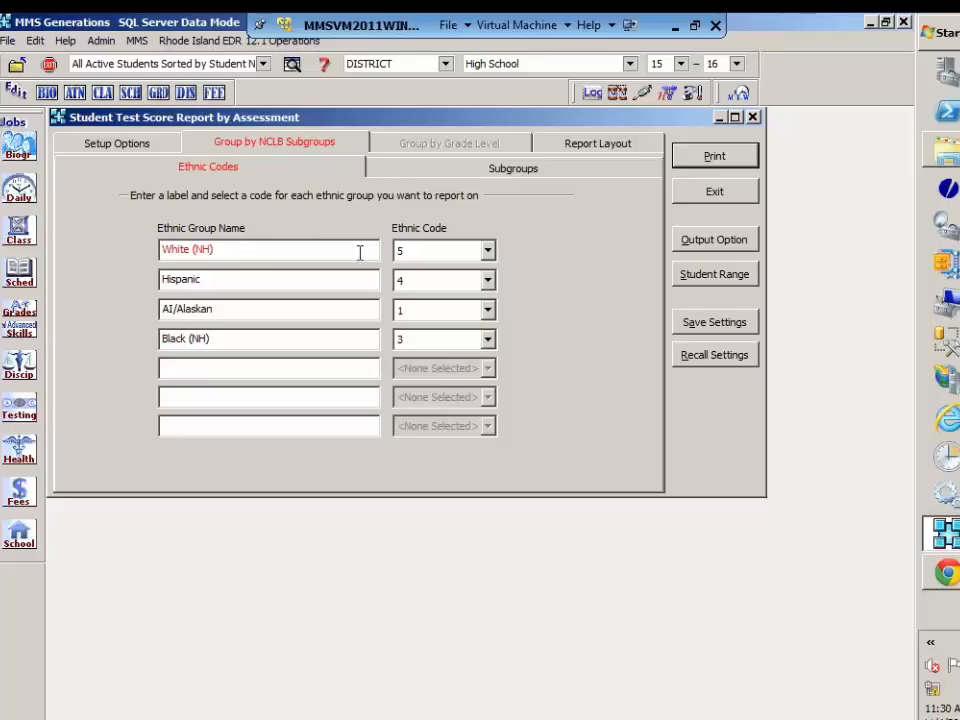
click(506, 176)
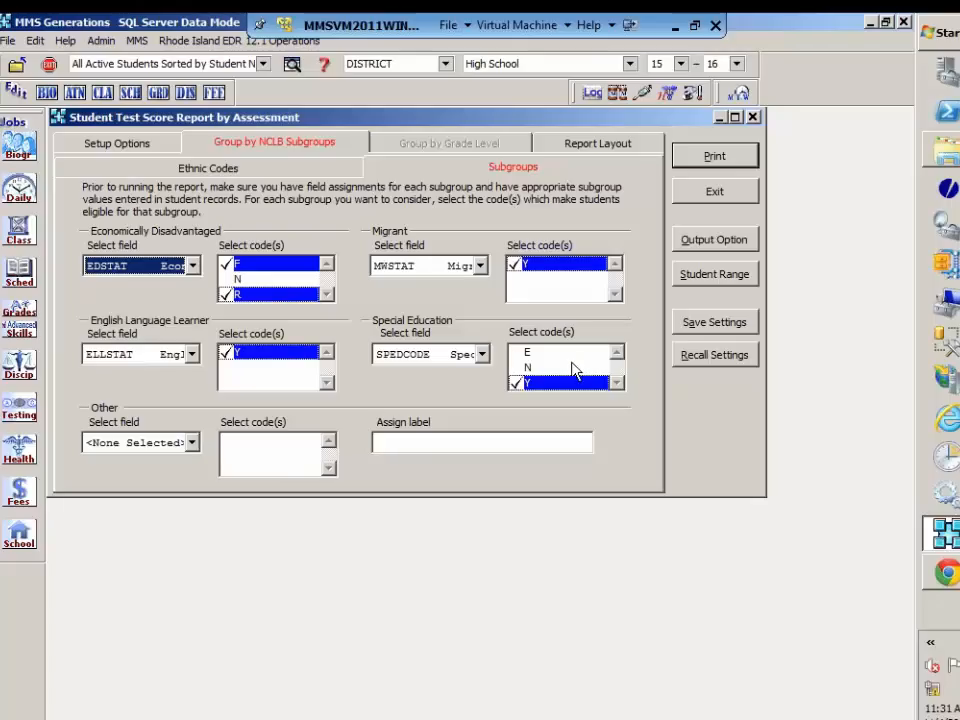
Step: In the report layout, browse the additional fields available without adding any, and set the orientation to Landscape
click(643, 148)
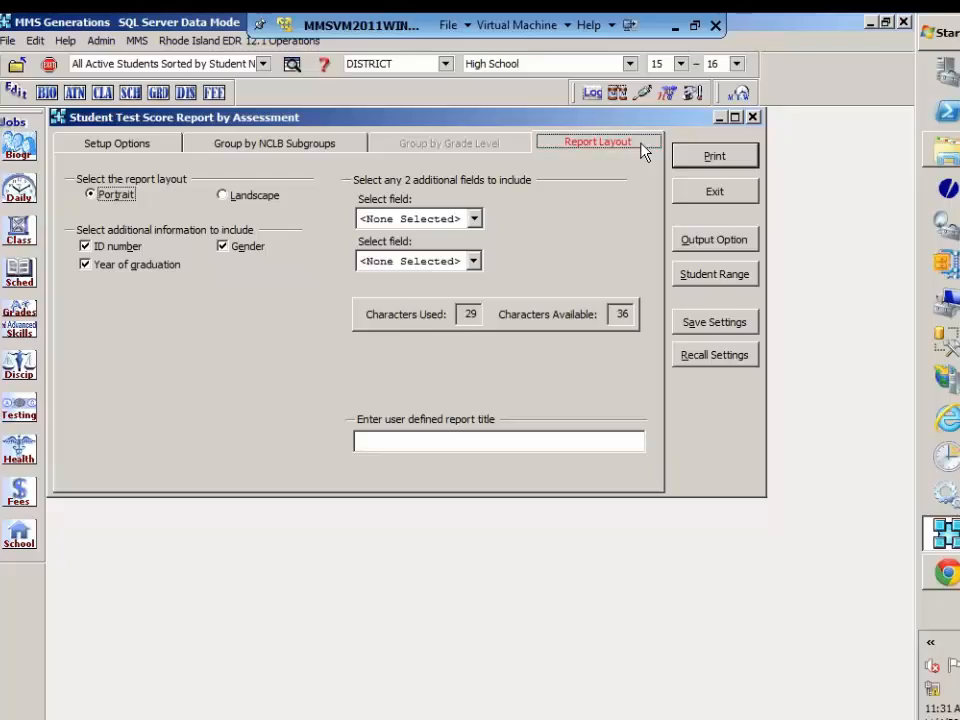
click(475, 219)
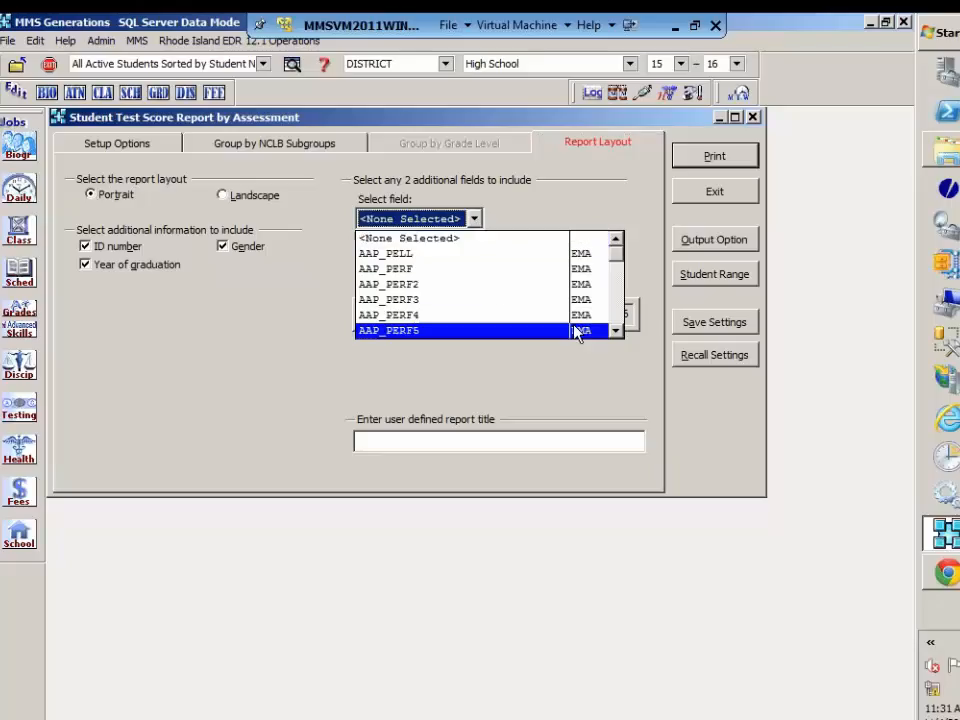
click(616, 331)
drag(617, 334, 617, 334)
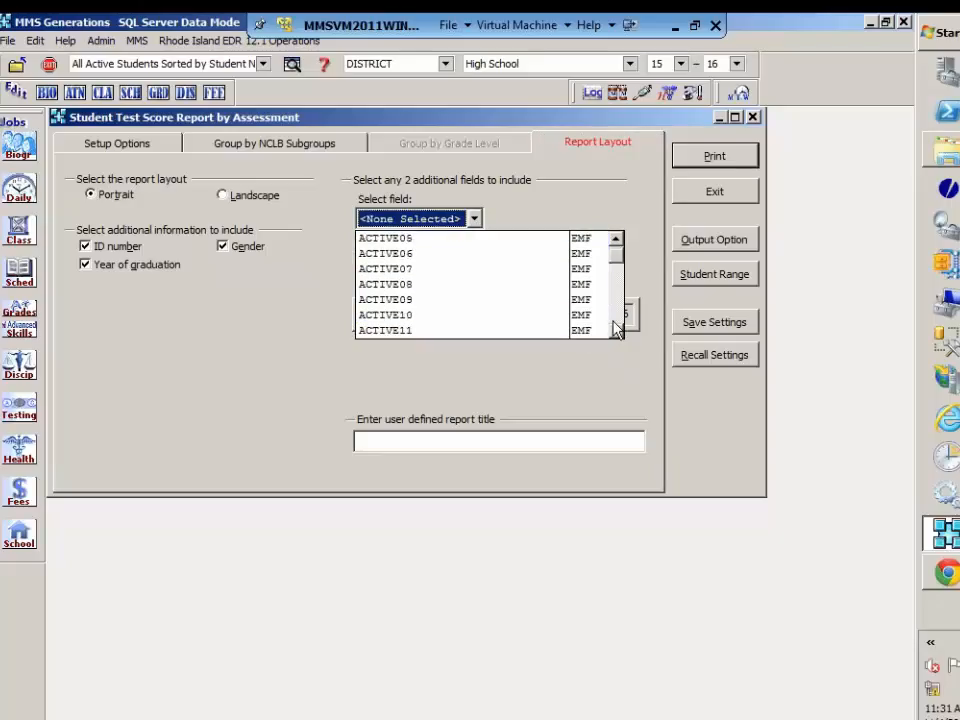
click(578, 196)
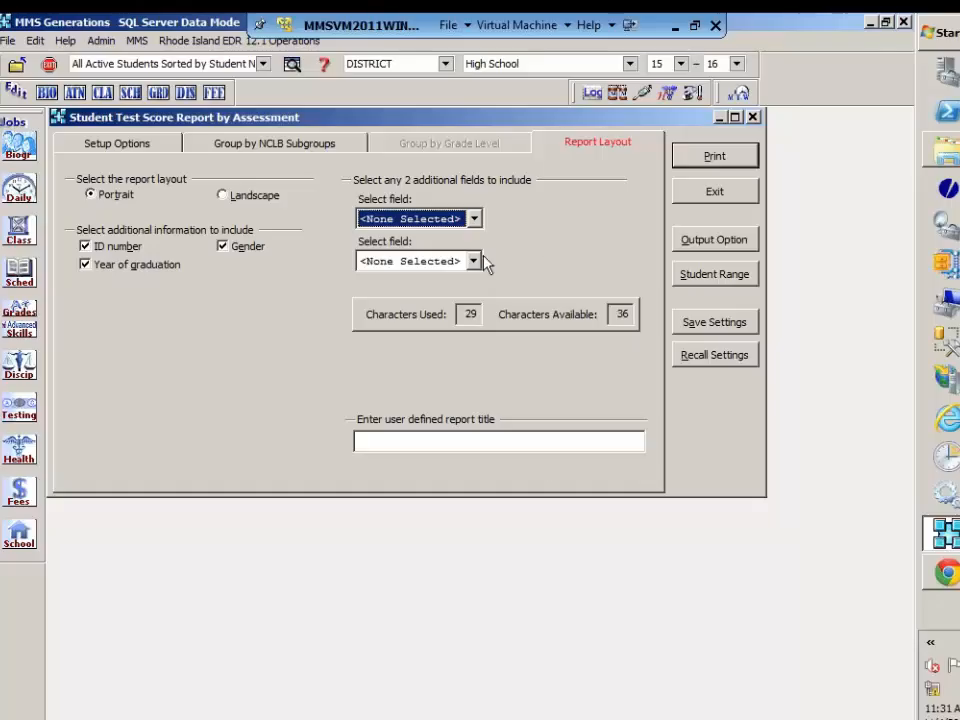
click(225, 198)
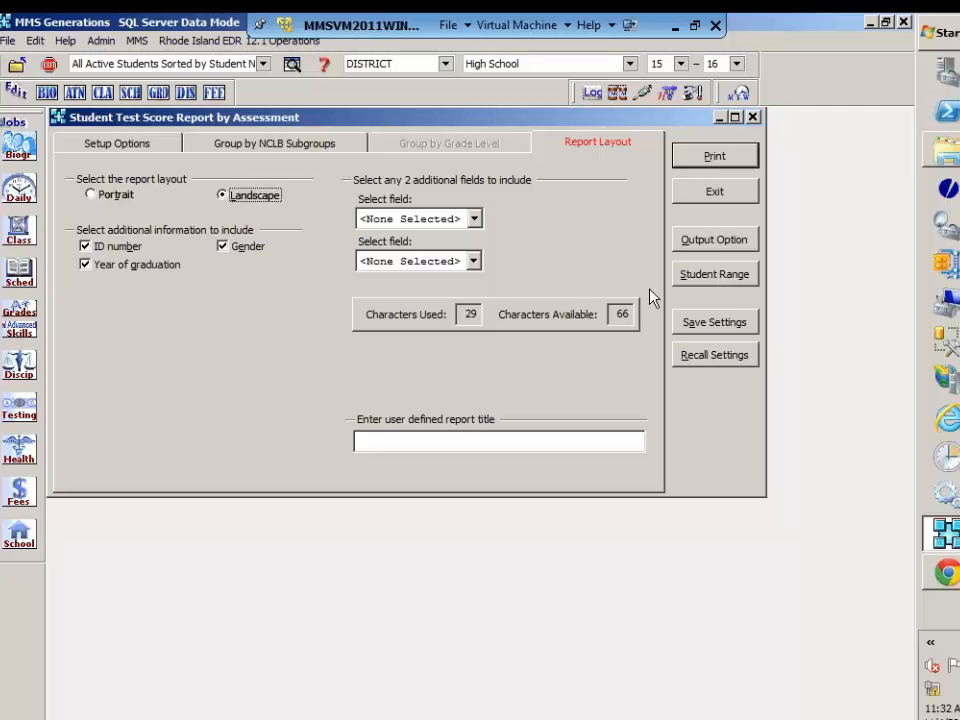
Step: Limit the report's student range to the first eight students in the list
click(701, 278)
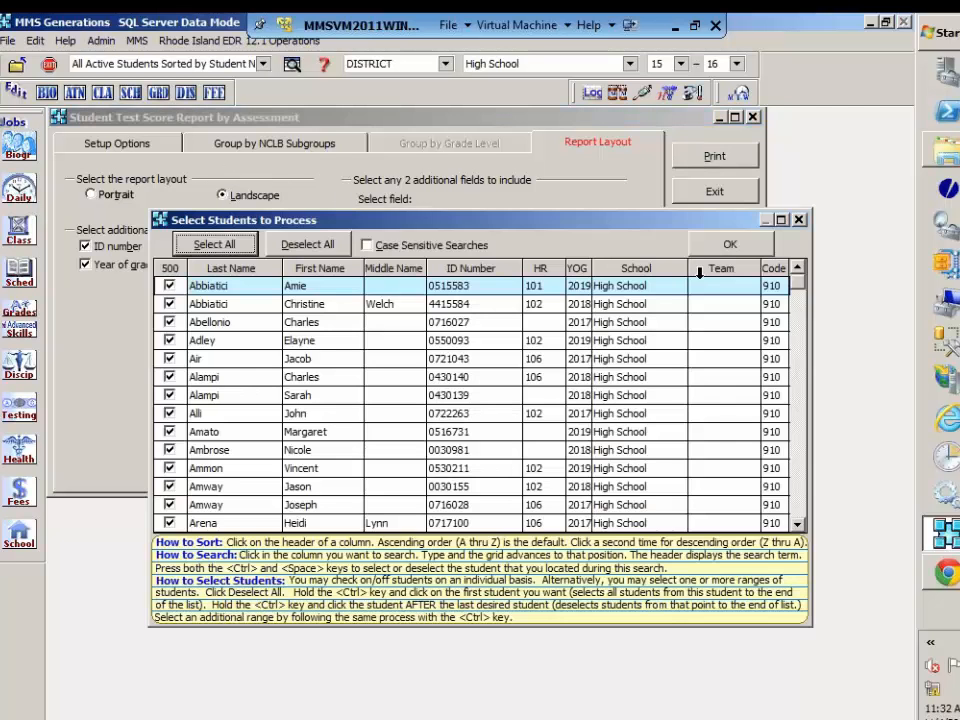
click(168, 436)
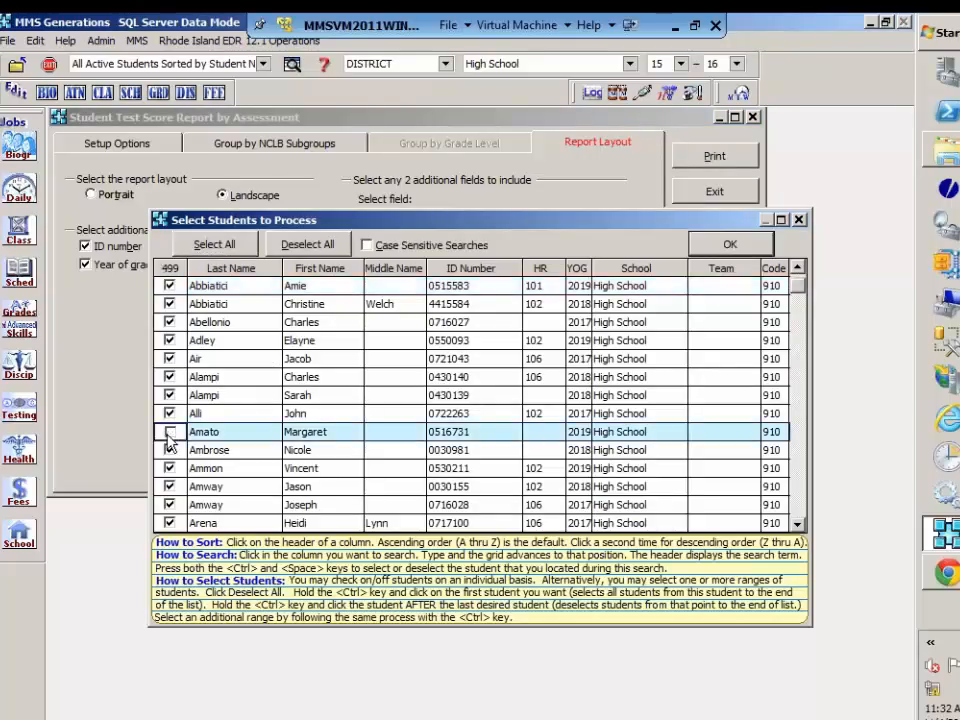
click(169, 436)
ctrl+click(169, 432)
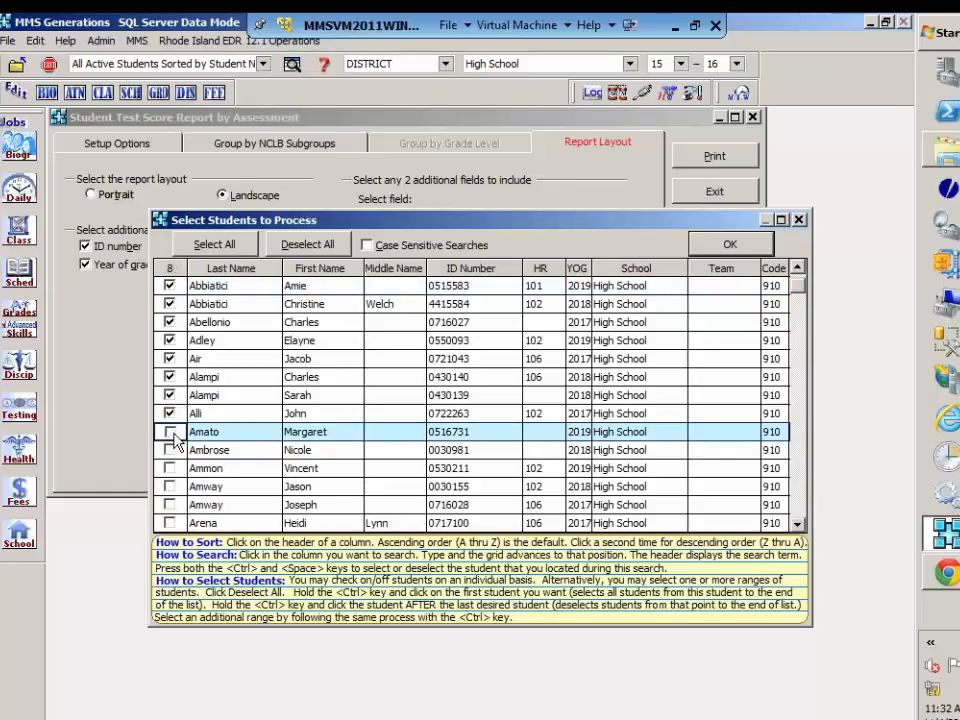
click(730, 244)
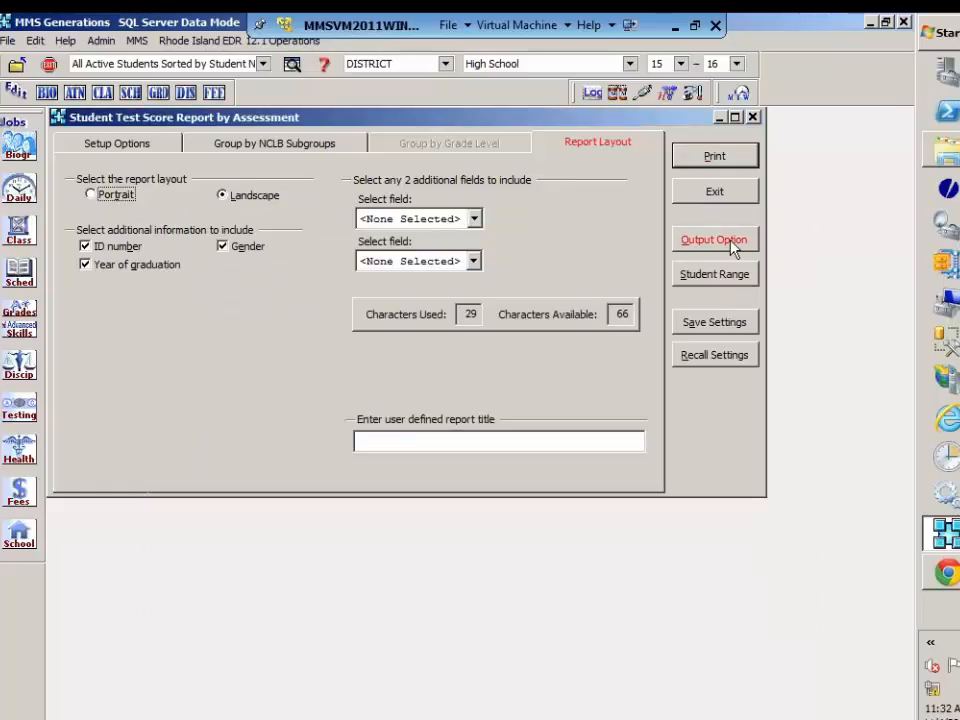
Step: Preview the ACT English score report, review its student detail and NCLB subgroup summary, and exit the job
click(715, 157)
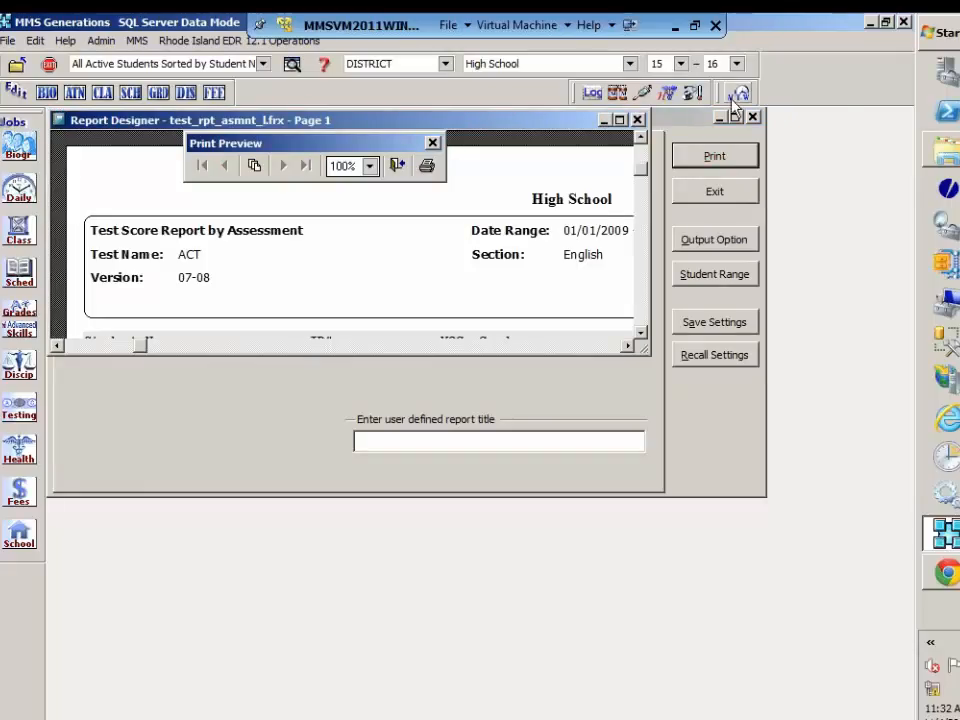
click(619, 121)
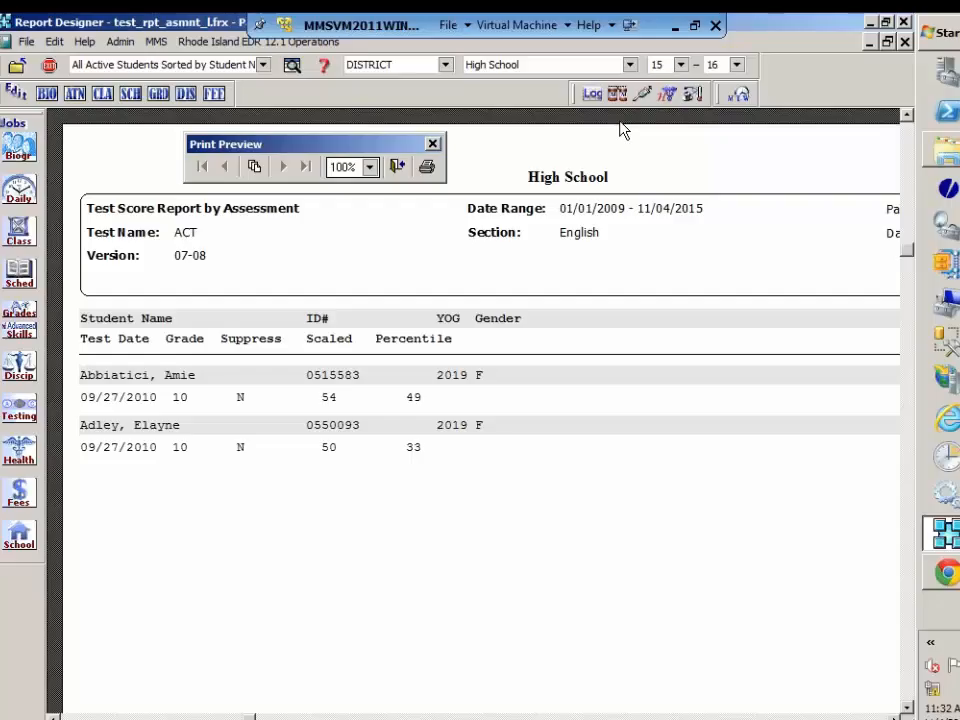
click(398, 170)
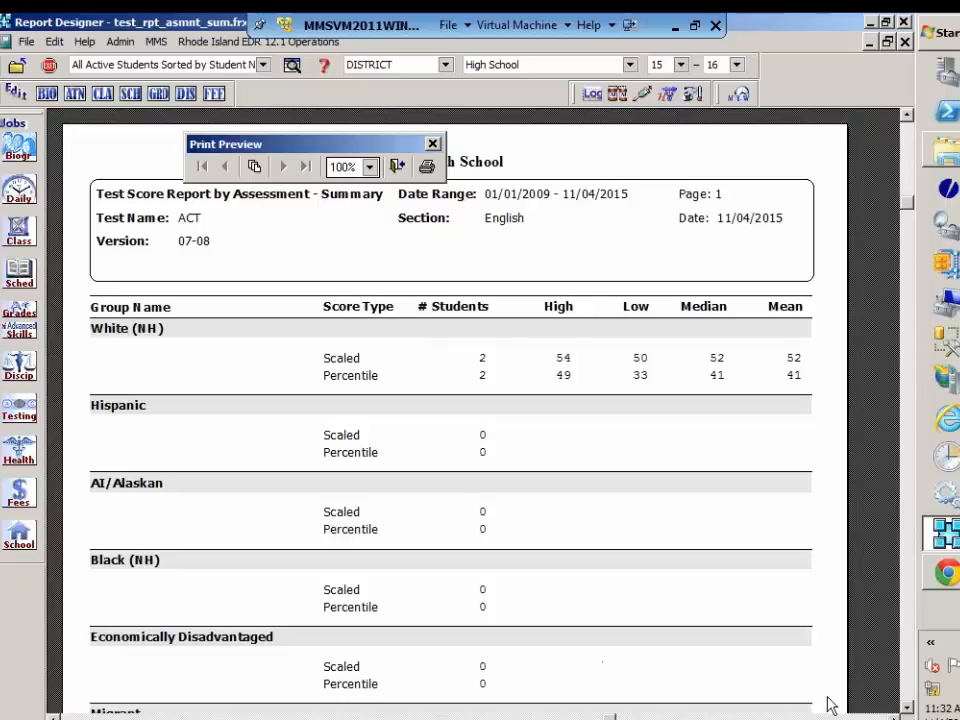
click(906, 708)
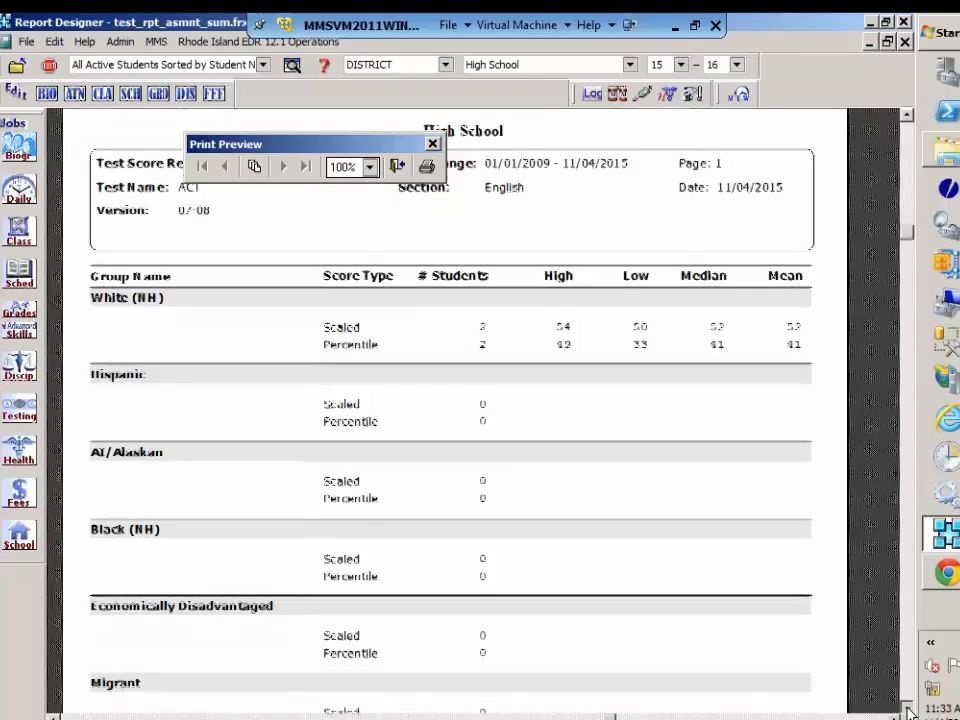
click(906, 708)
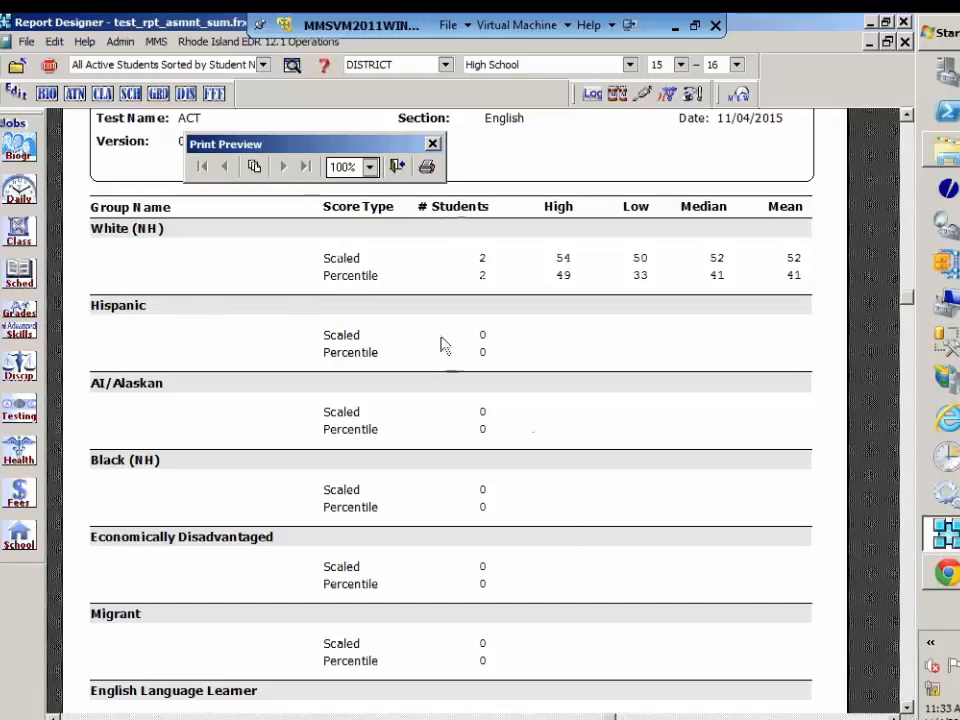
click(400, 168)
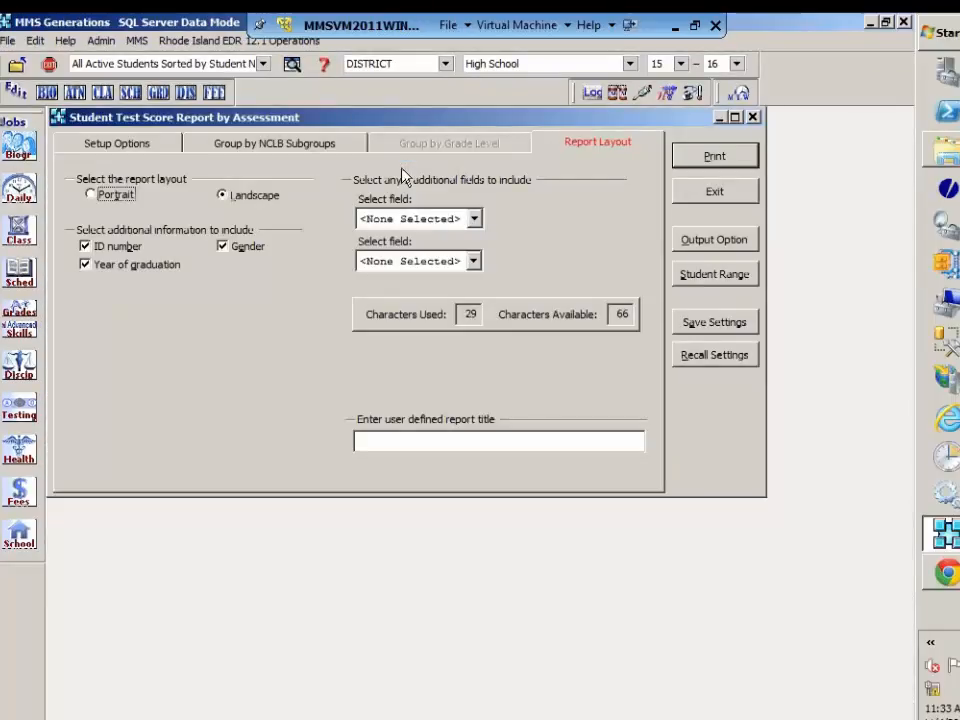
click(698, 199)
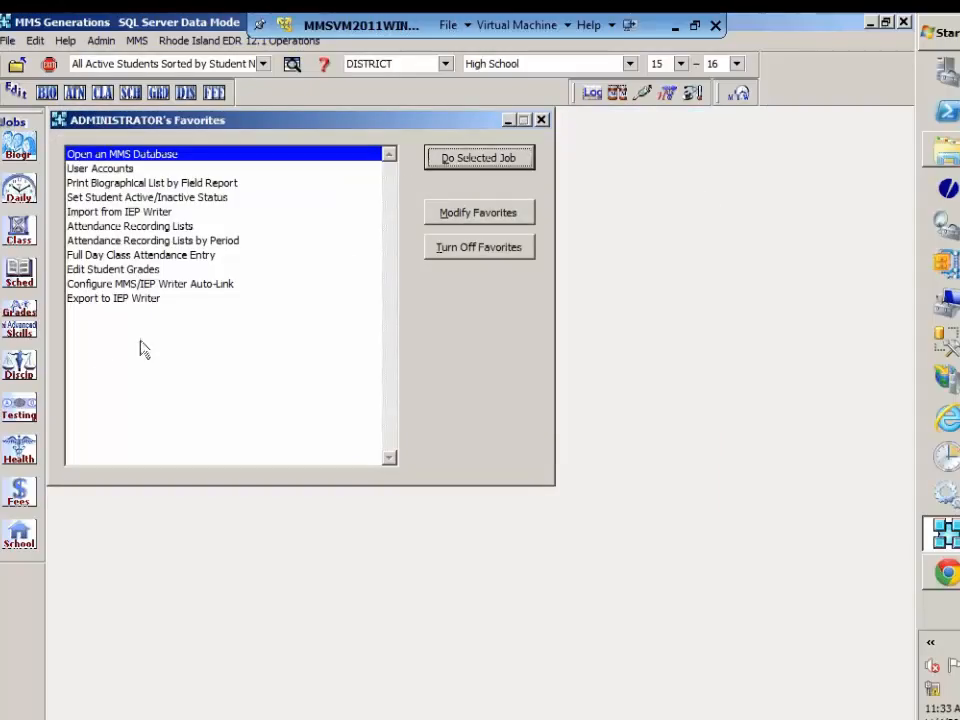
Step: Preview the Test Definition Listing for only the Sample 2015 test, review it, and exit the job
click(15, 415)
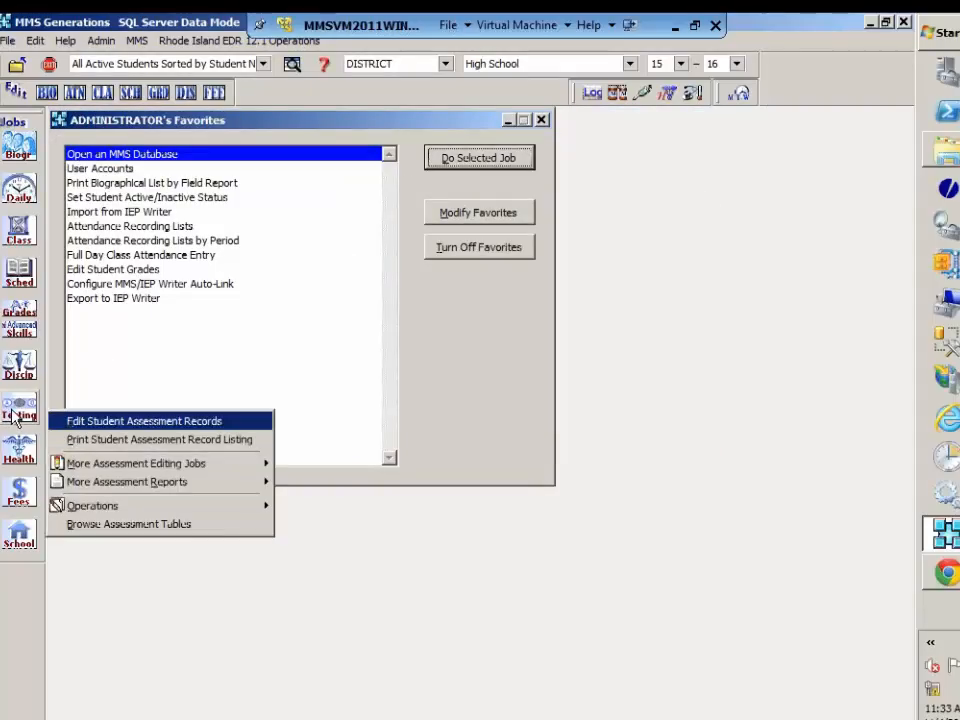
mouse_move(107, 486)
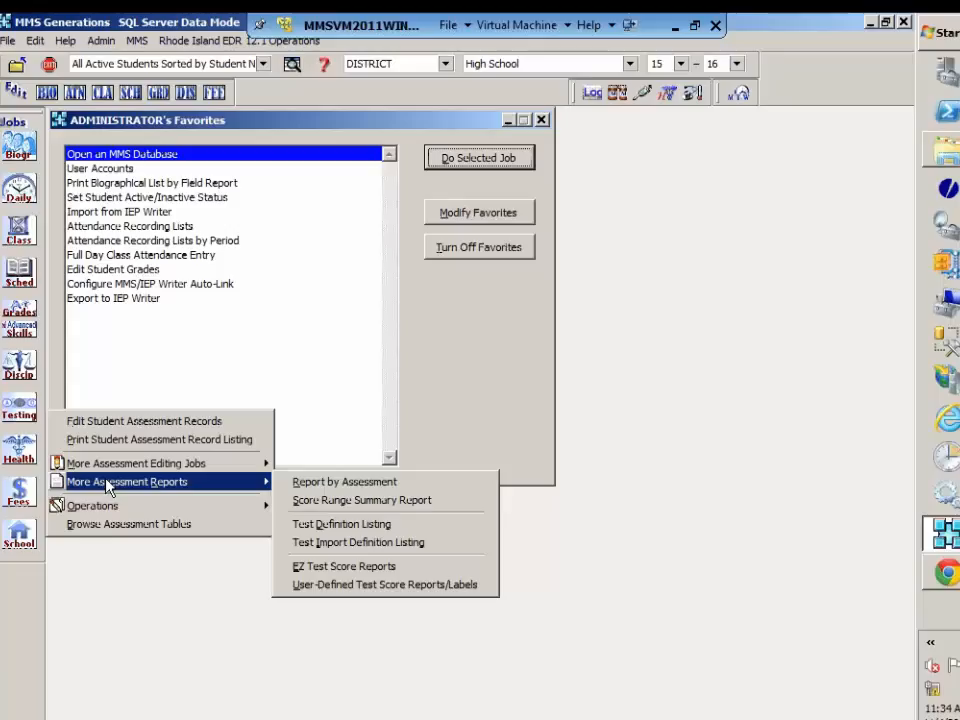
click(343, 525)
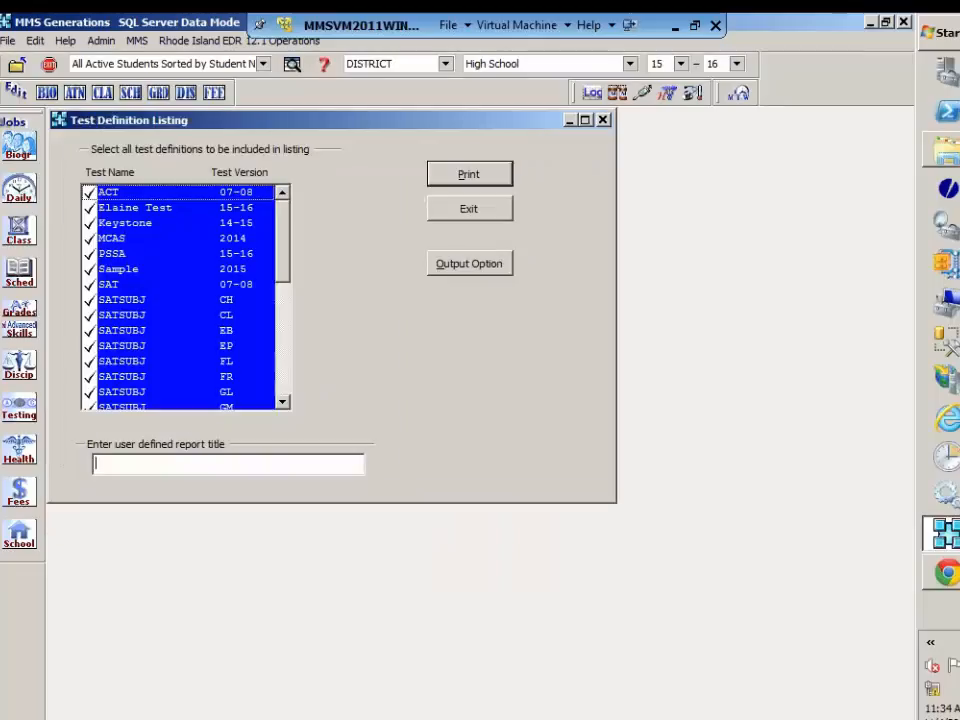
click(143, 270)
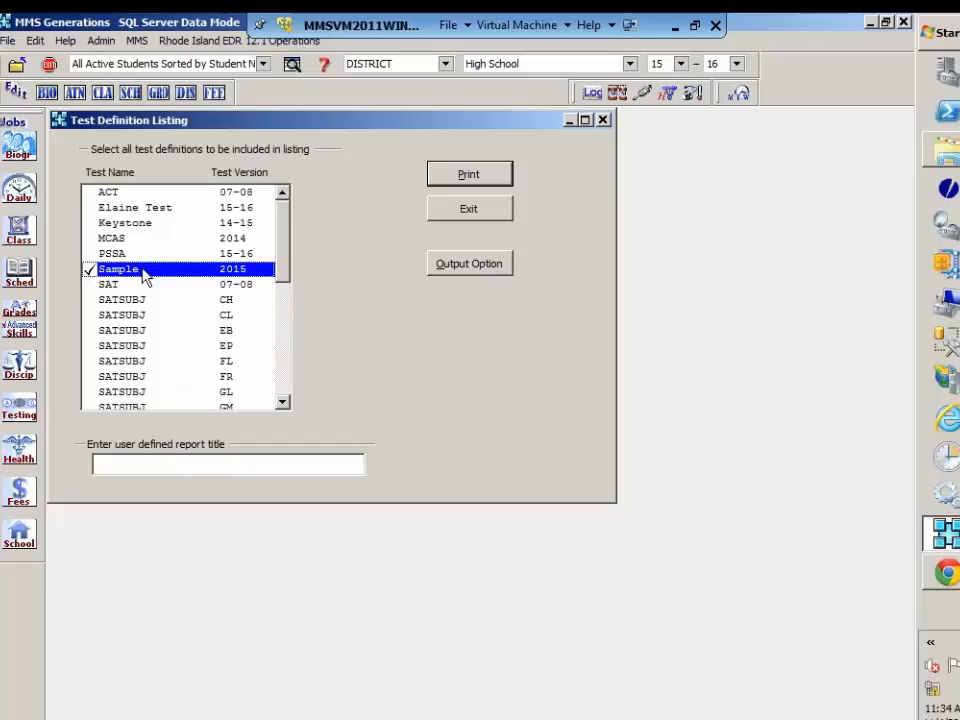
click(470, 176)
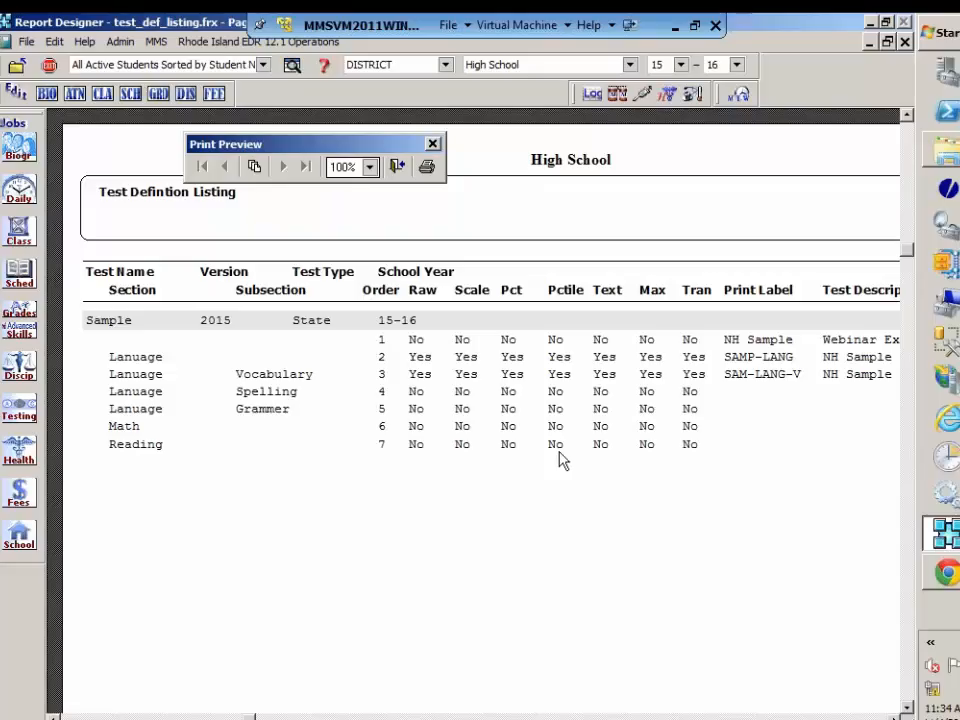
click(398, 167)
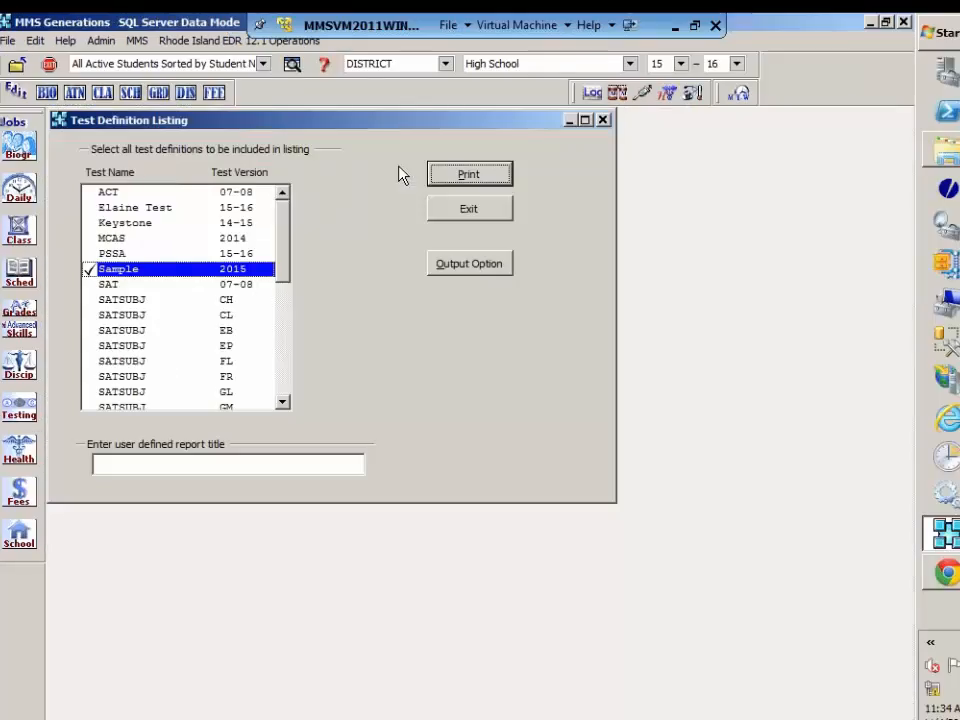
click(455, 210)
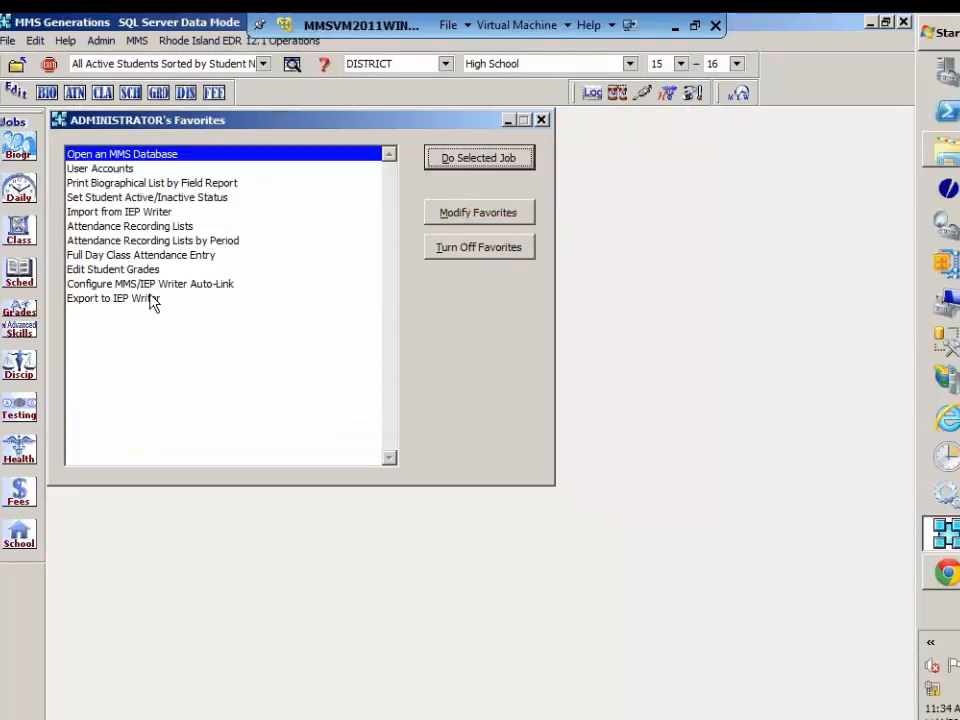
click(19, 412)
mouse_move(133, 505)
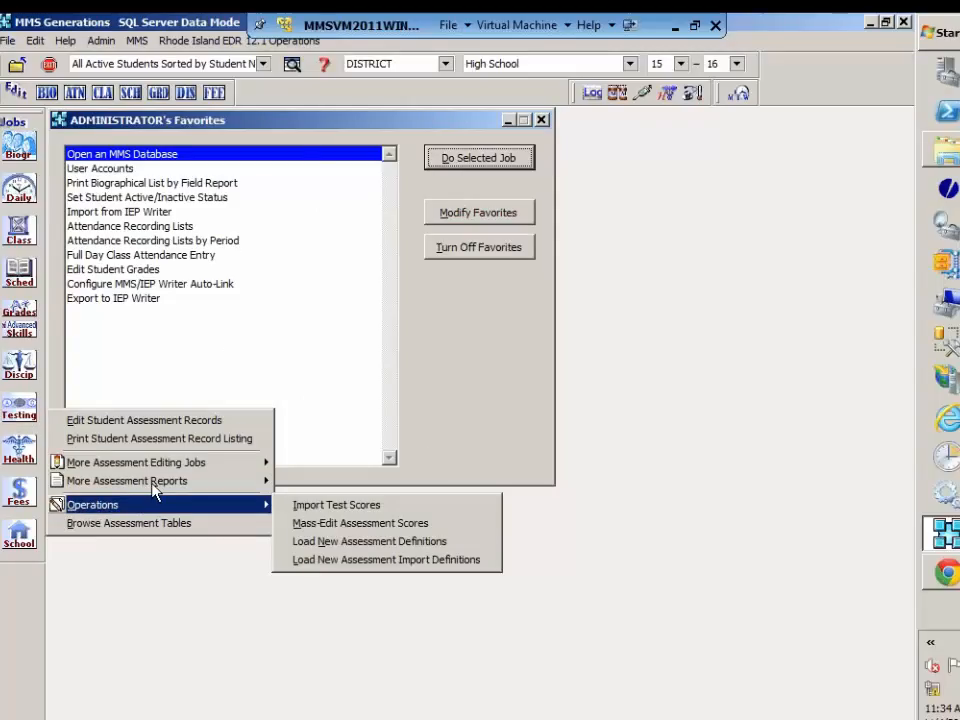
mouse_move(158, 484)
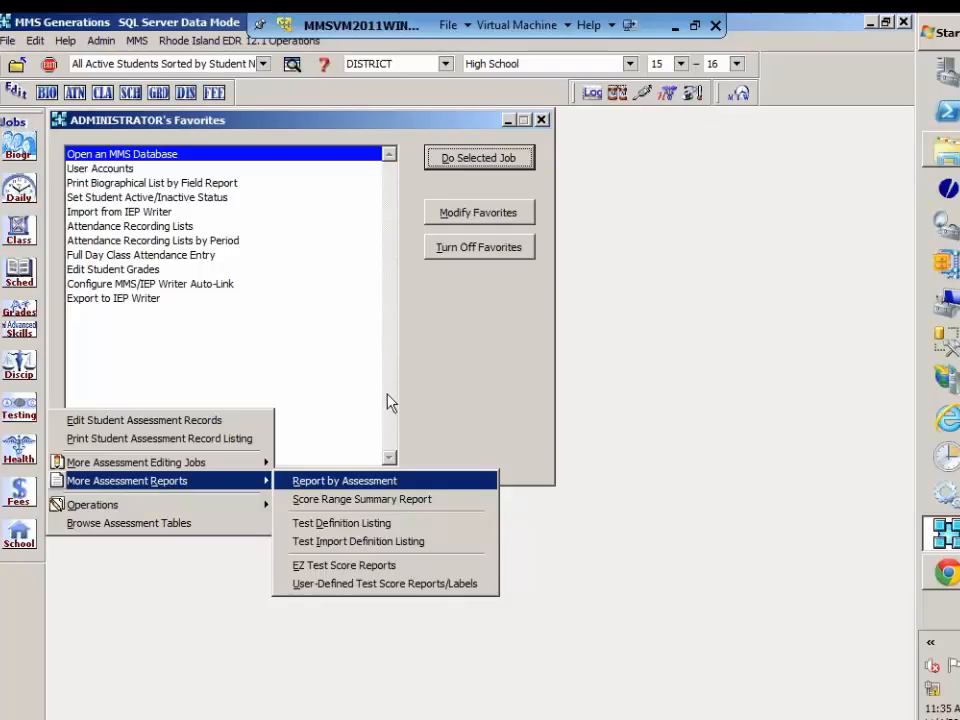
click(448, 377)
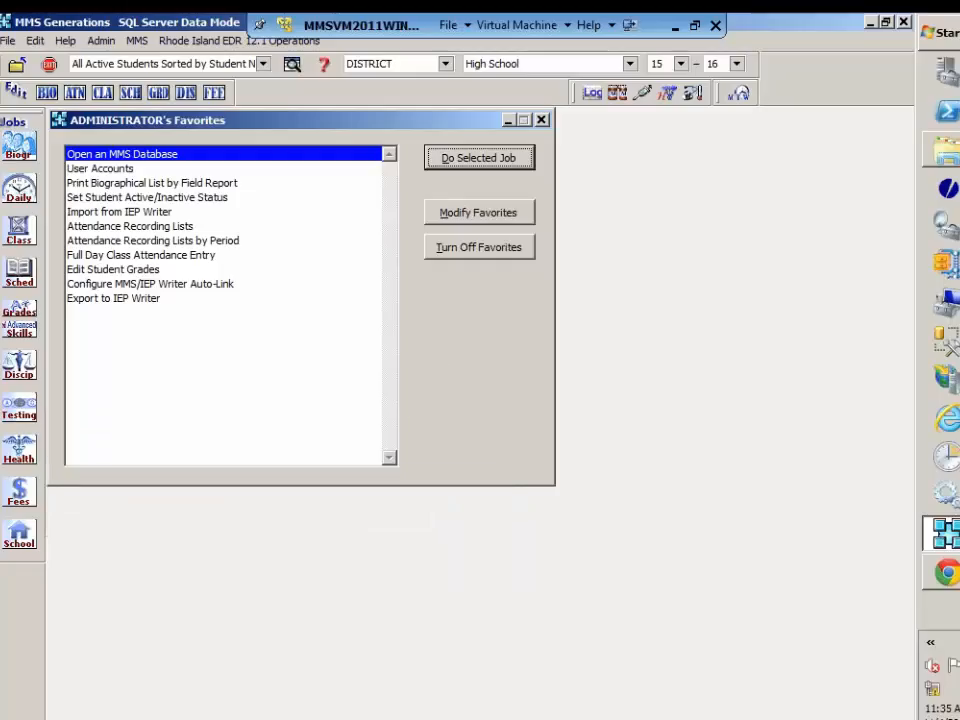
Step: Open the Permanent Transcripts job from the grades reports and include student assessment records on a separate page
click(21, 318)
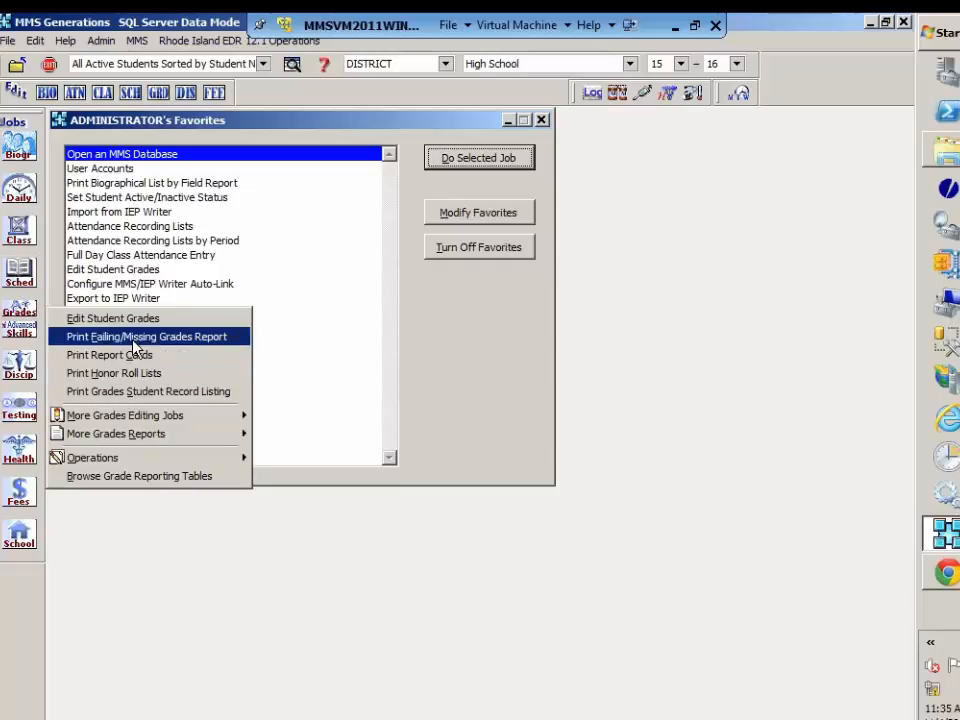
mouse_move(144, 440)
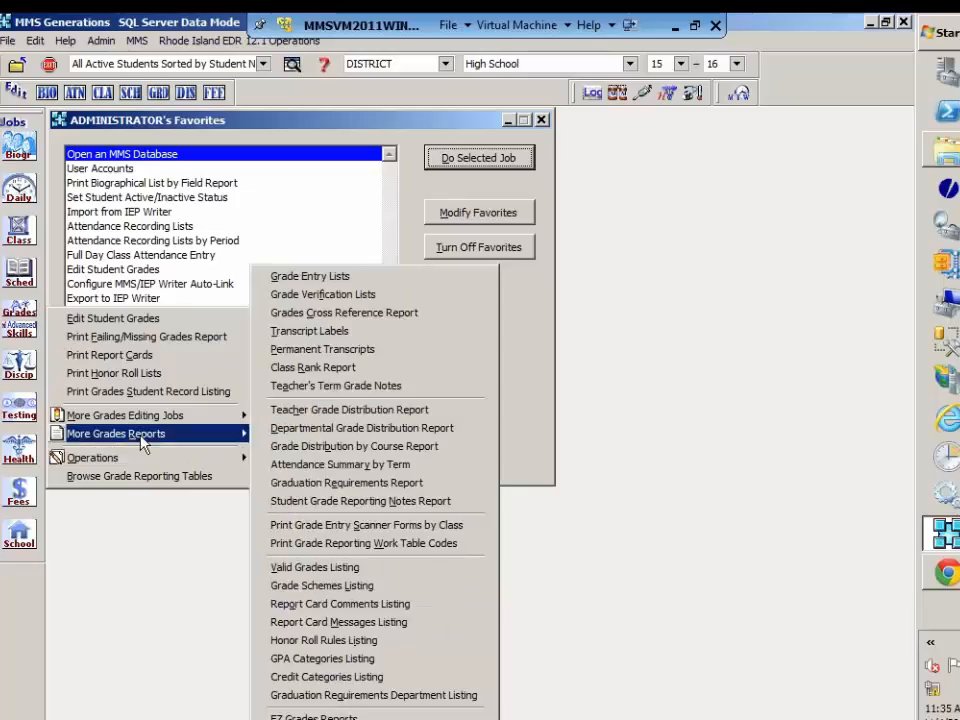
mouse_move(200, 415)
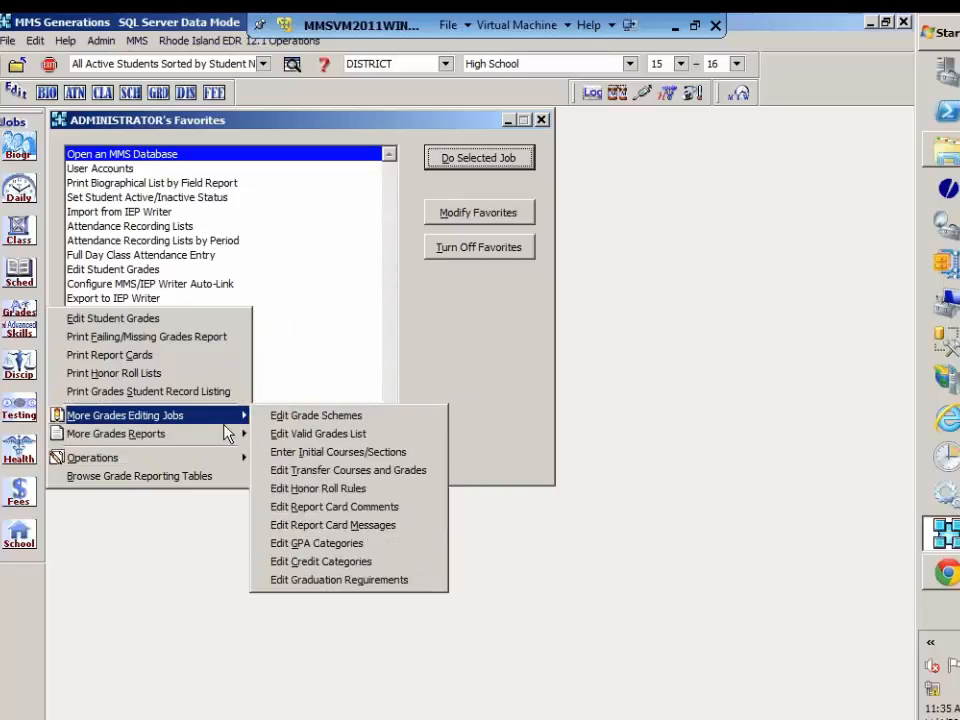
mouse_move(226, 433)
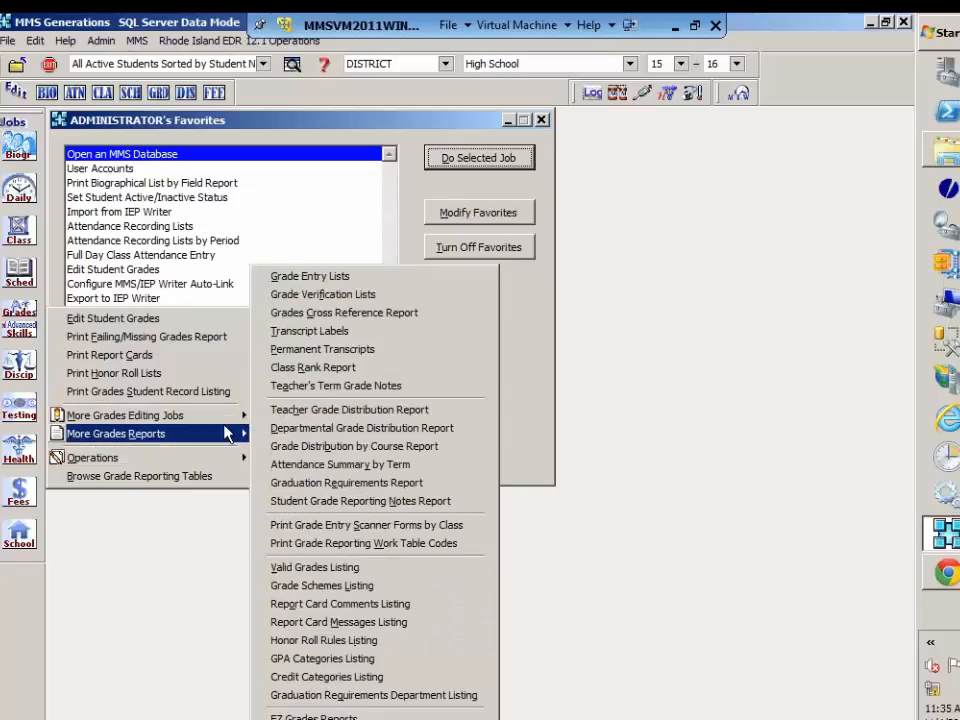
click(325, 350)
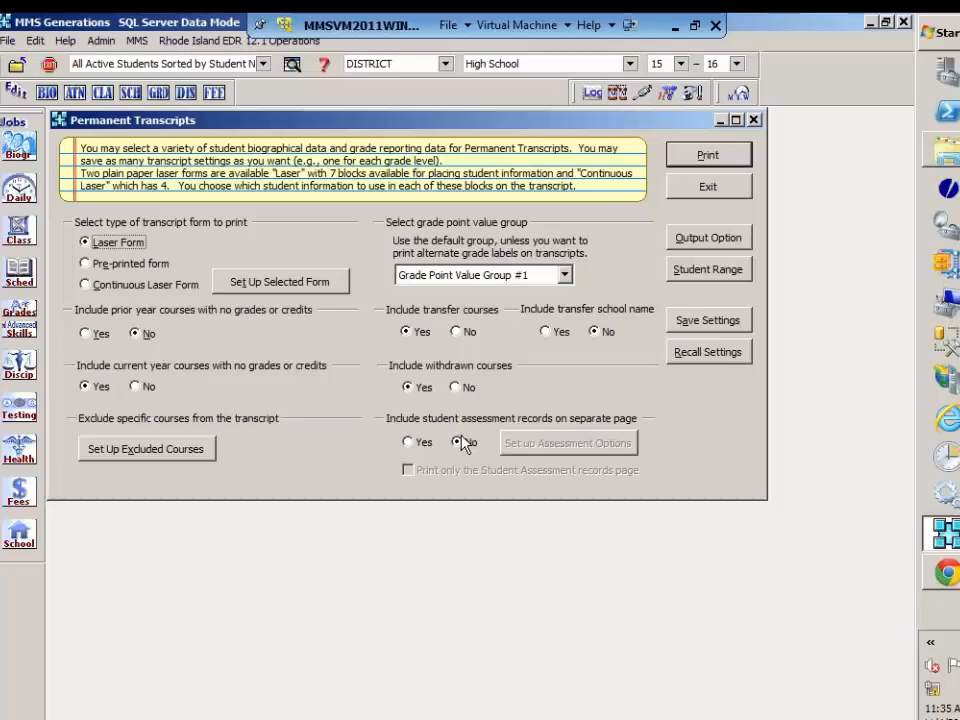
click(408, 442)
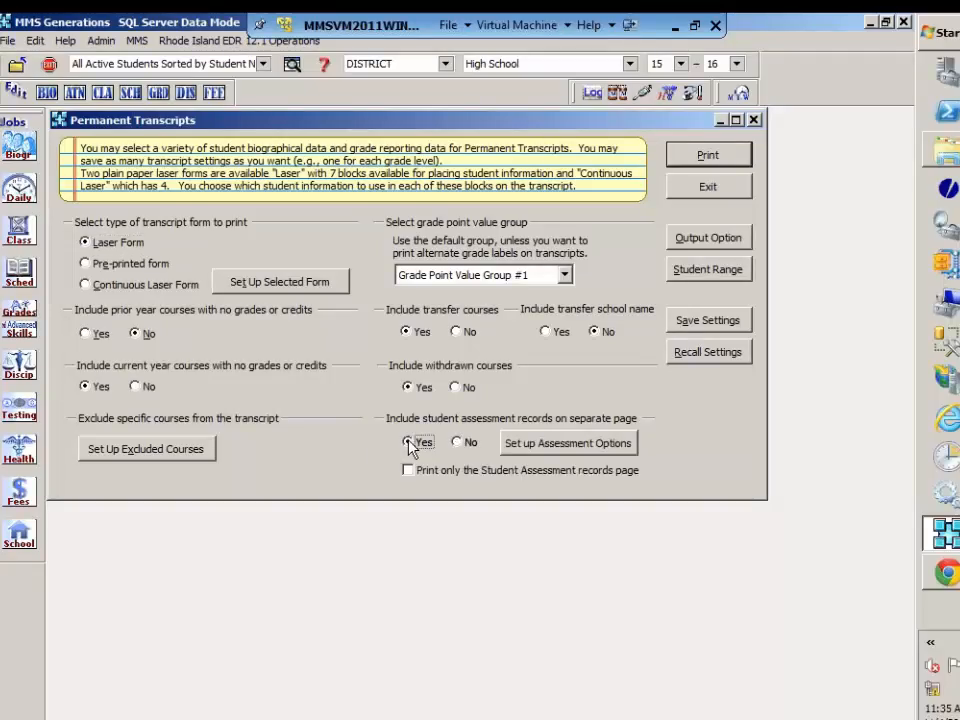
Step: Open the assessment options for the separate page and look through the full list of tests, versions and sections
click(546, 452)
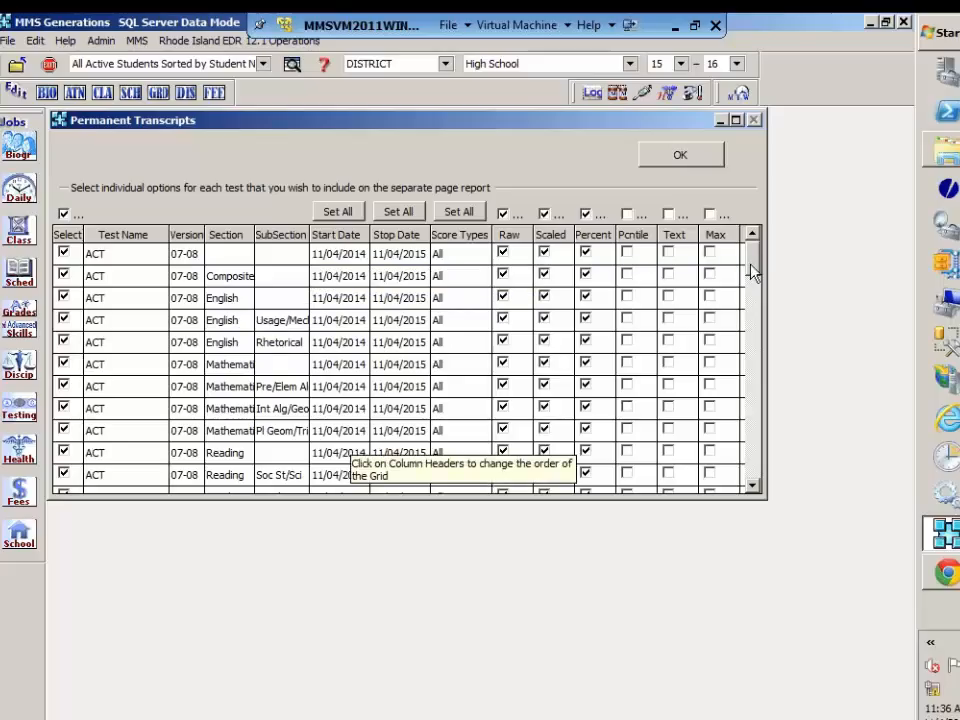
drag(753, 272, 764, 346)
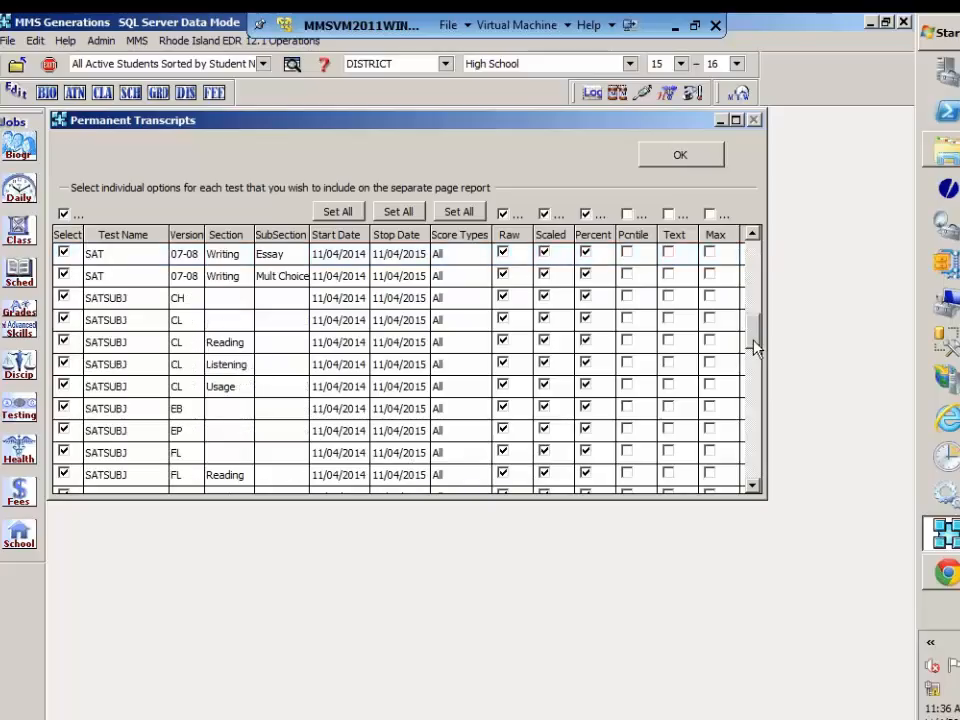
drag(755, 346, 760, 420)
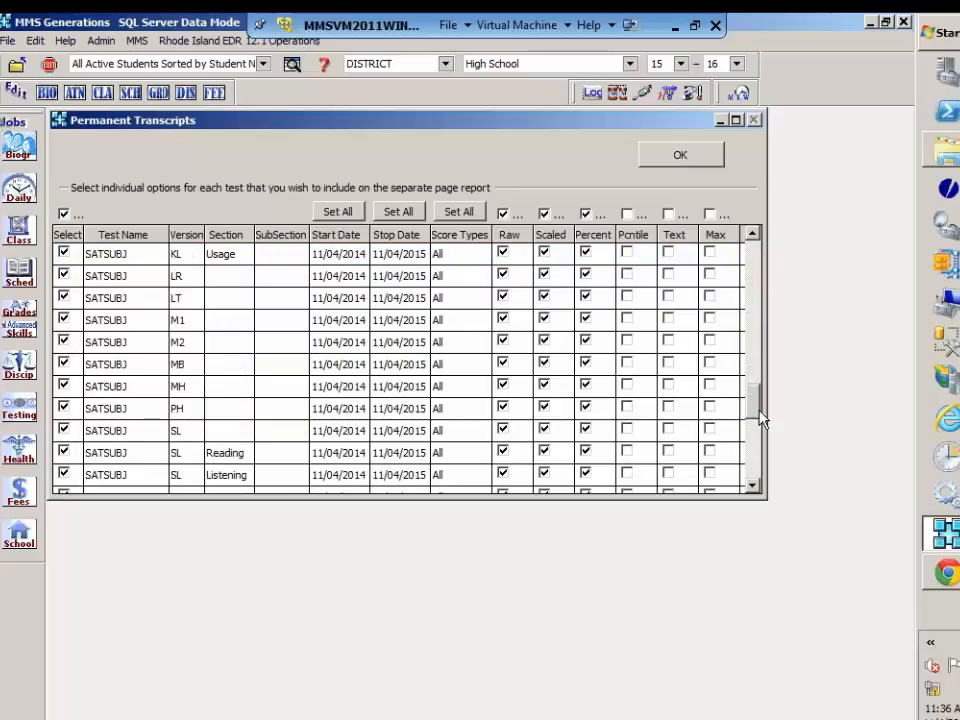
click(755, 487)
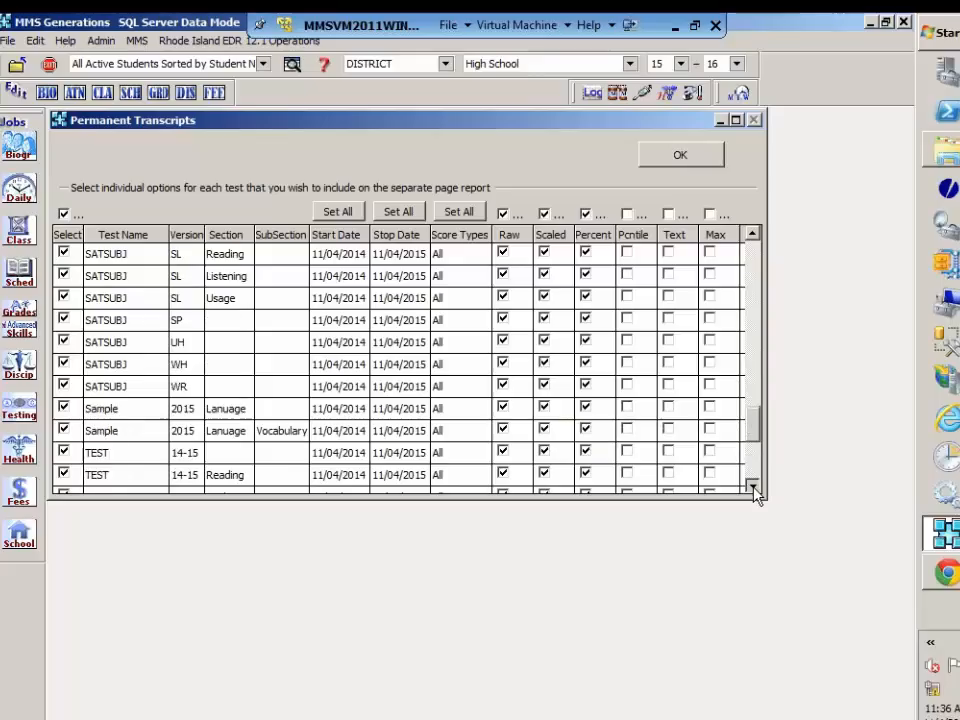
click(755, 487)
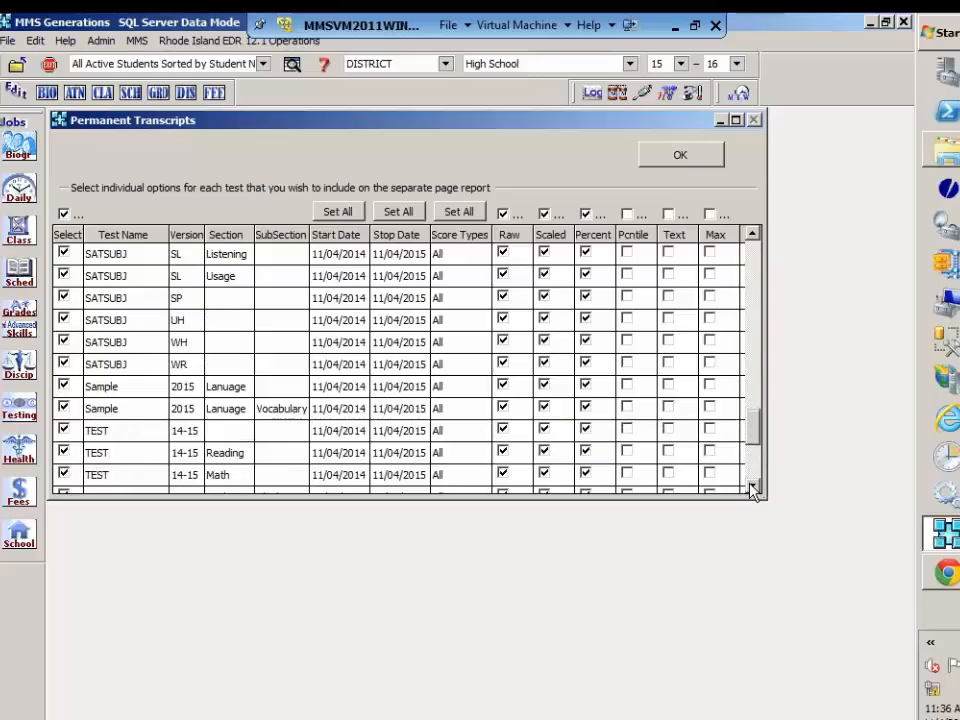
click(755, 487)
click(755, 487)
click(755, 487)
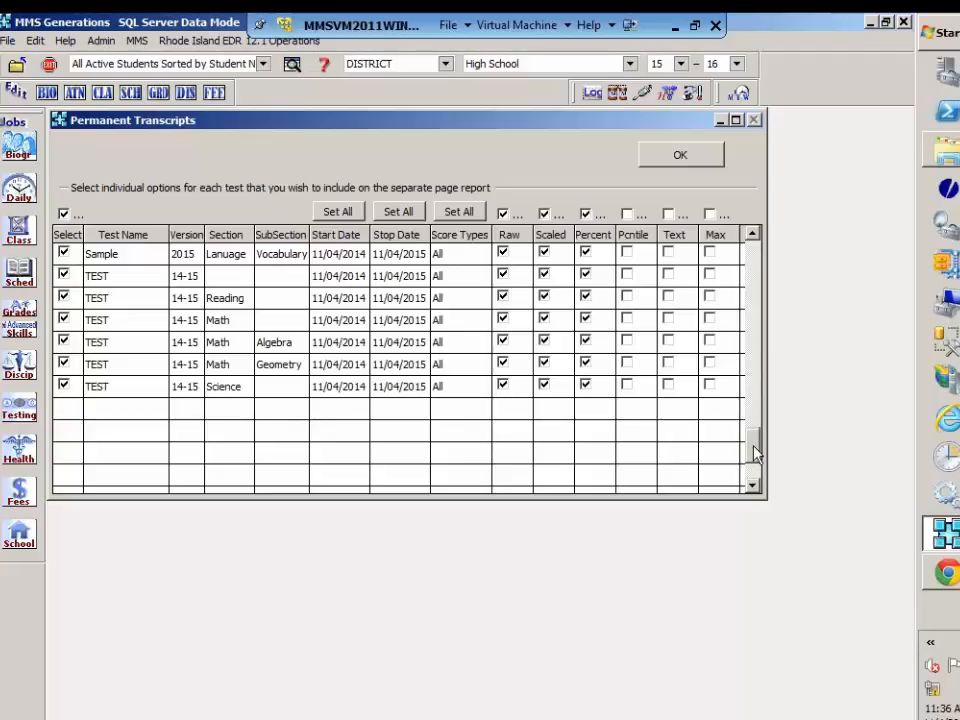
drag(752, 422, 750, 235)
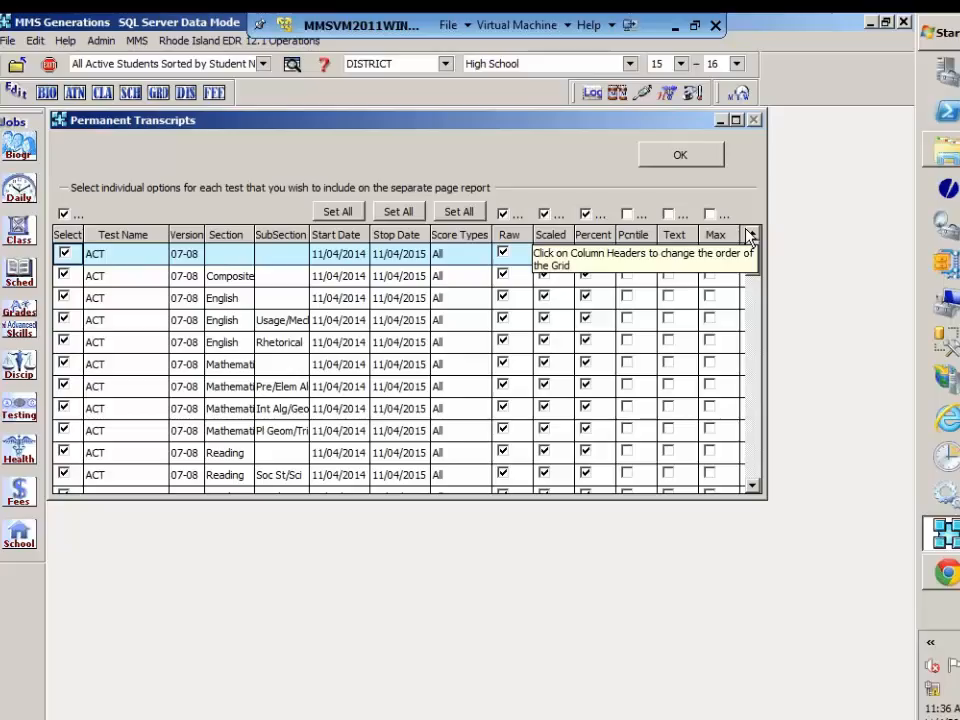
Step: Apply the first ACT record's start date to all tests and set the score type of every test to Most Recent
click(345, 213)
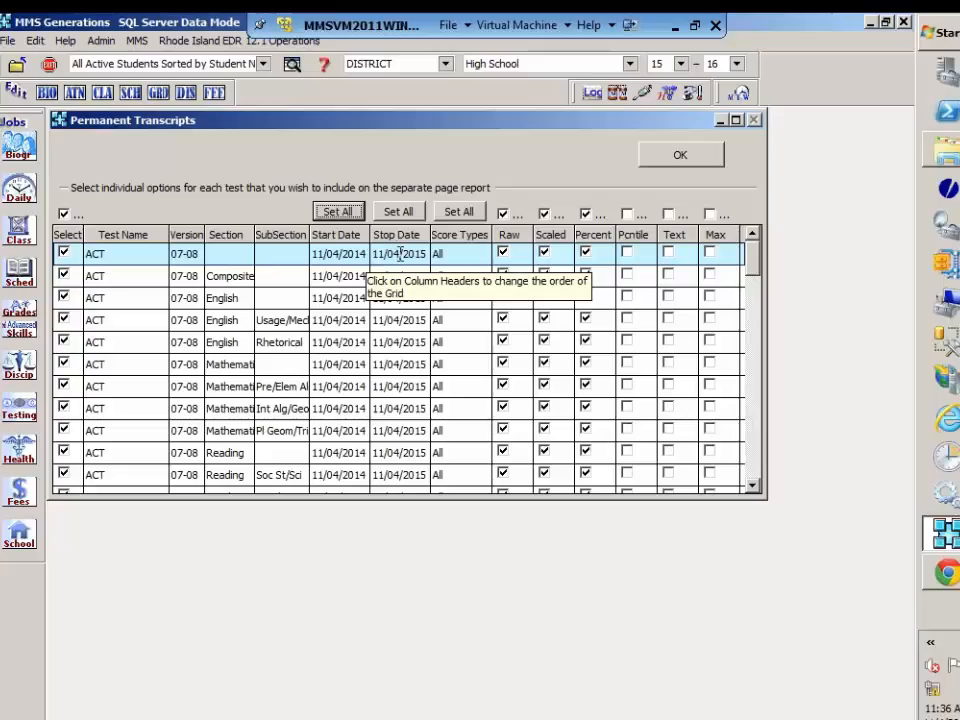
click(463, 254)
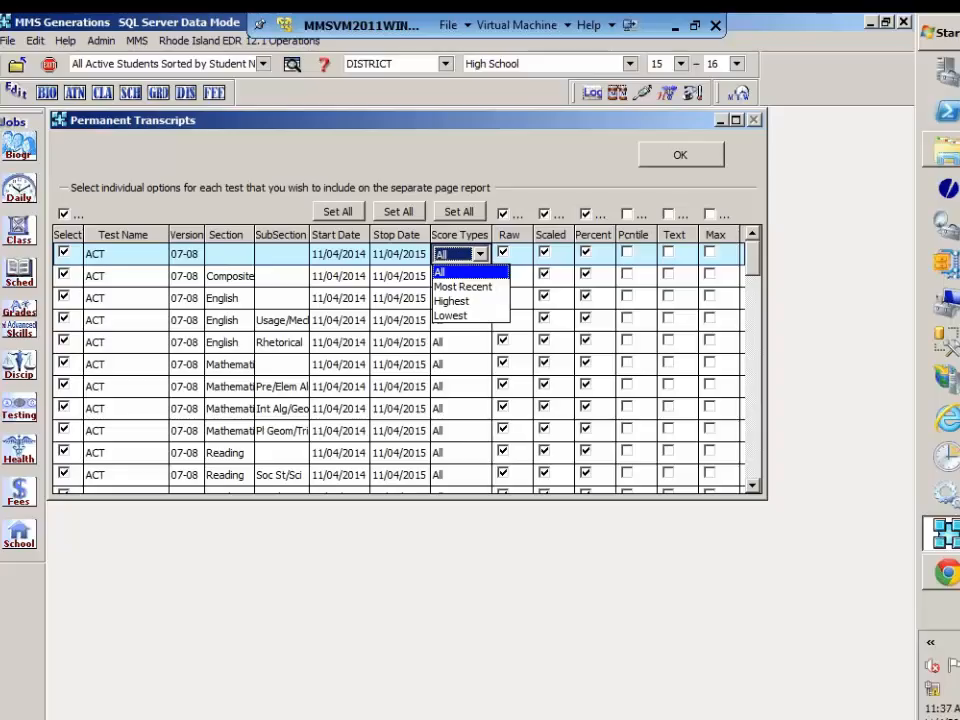
click(461, 288)
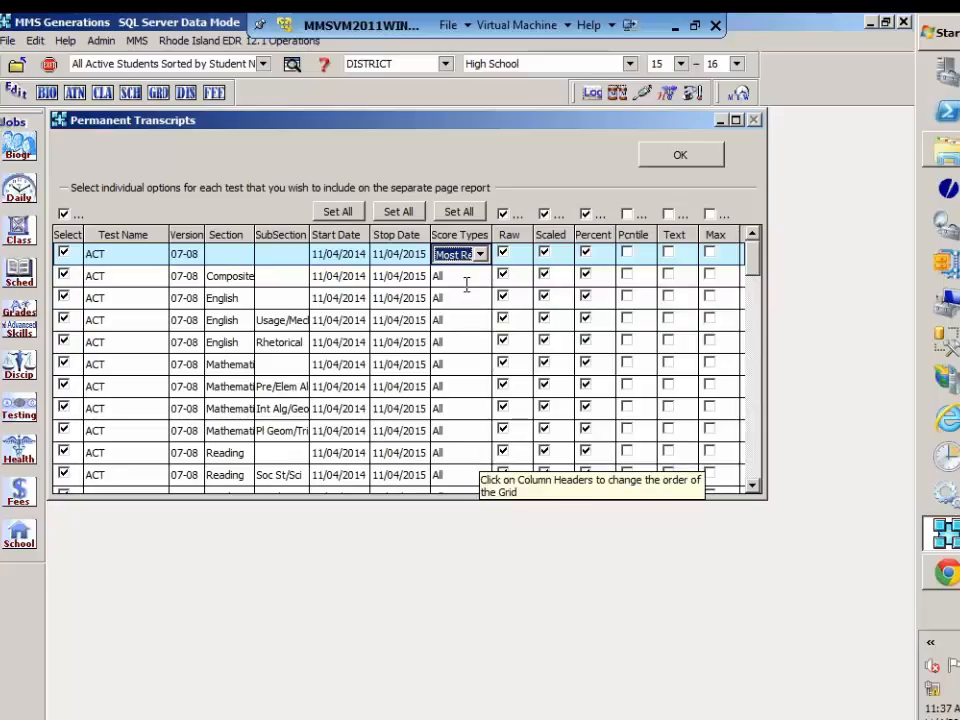
click(460, 212)
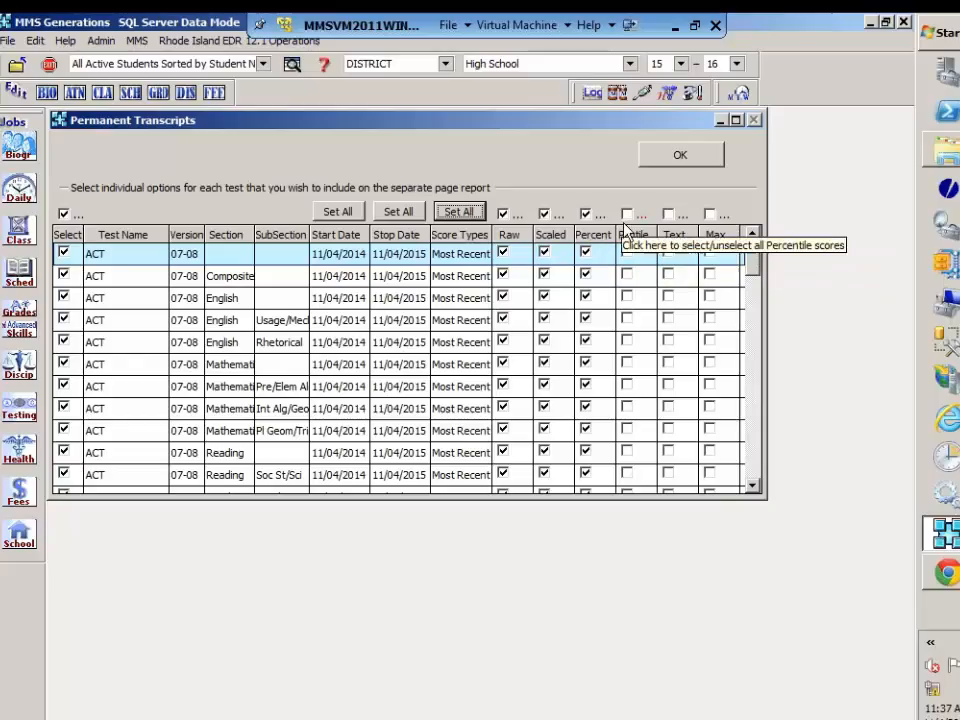
Step: Include percentile scores for all tests and accept the assessment options with every test selected
click(627, 277)
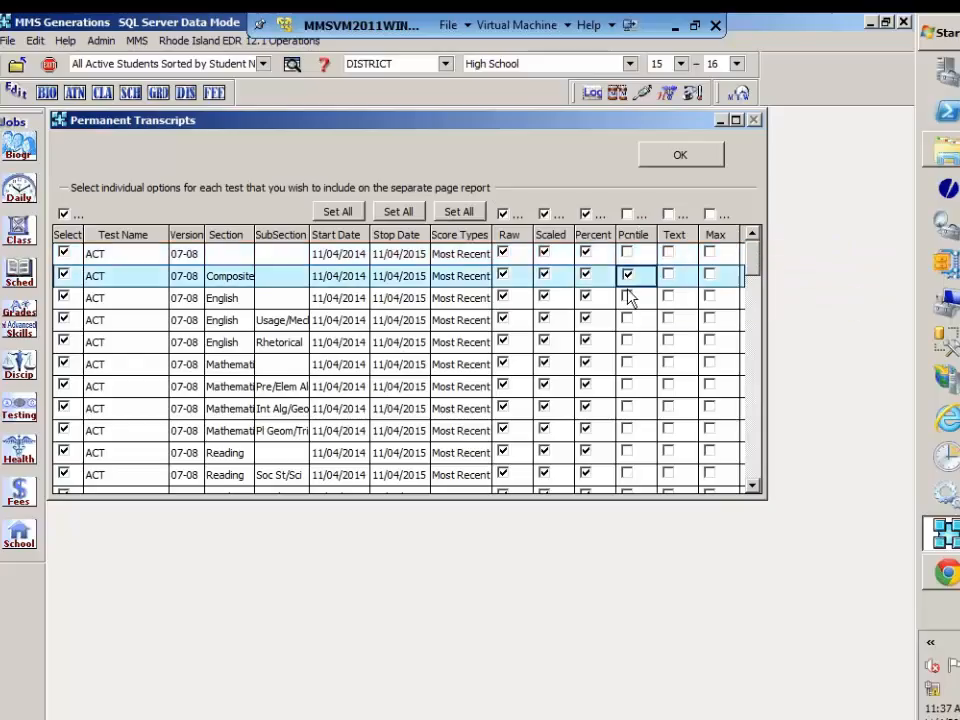
click(629, 302)
click(628, 298)
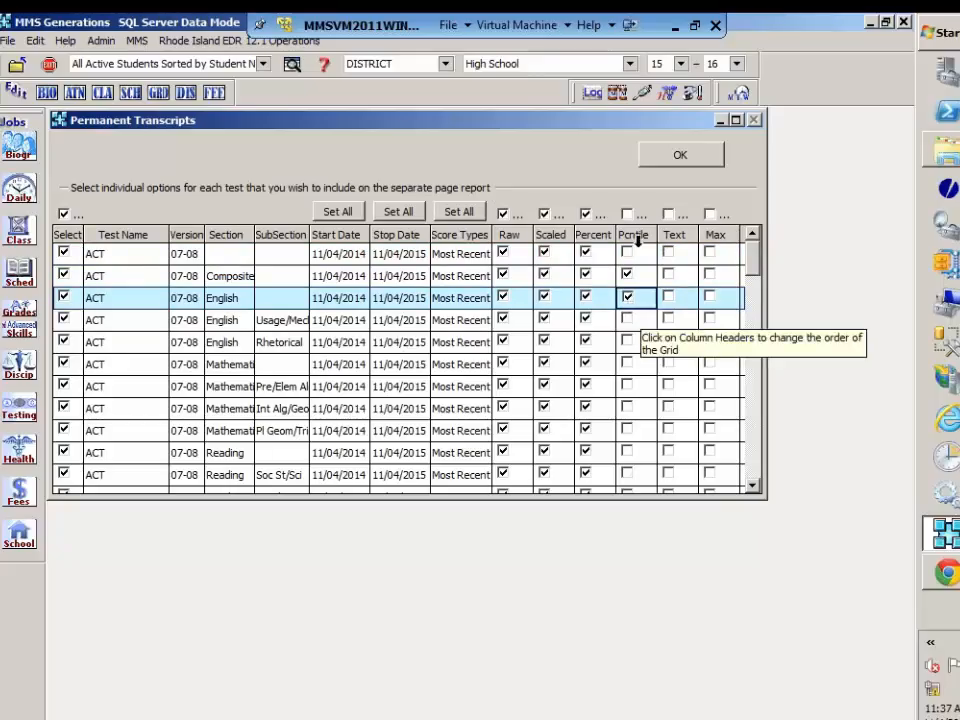
click(628, 215)
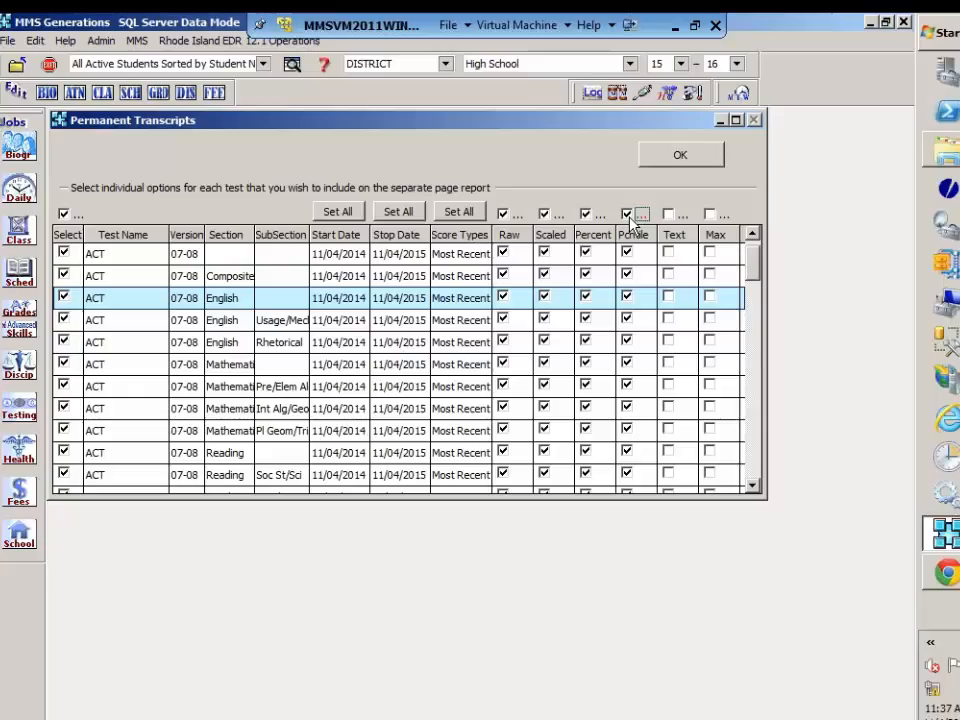
click(64, 215)
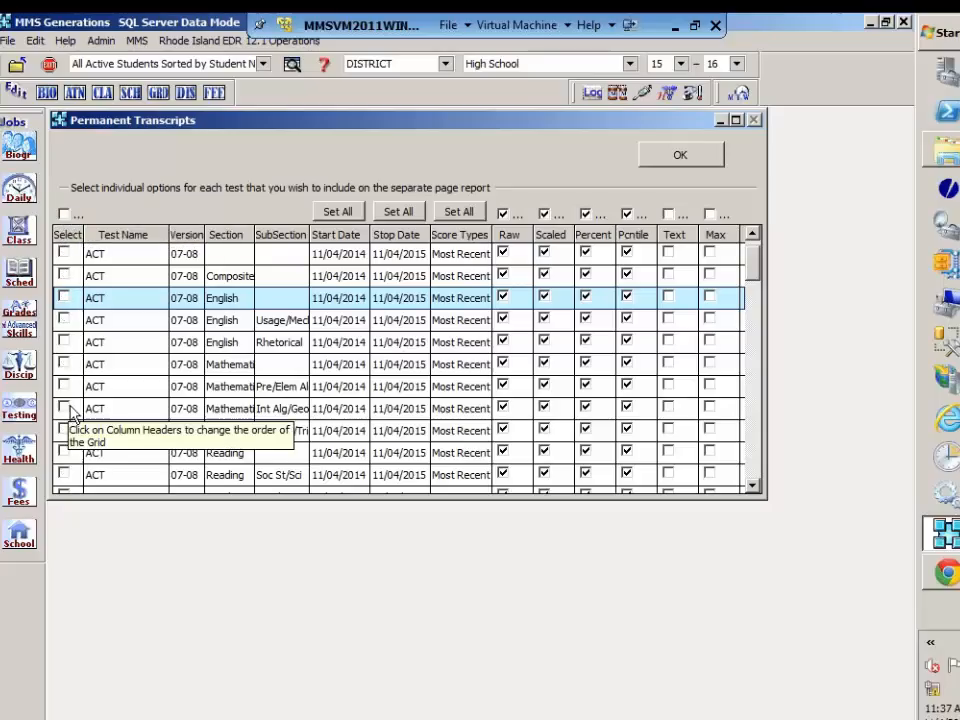
click(64, 215)
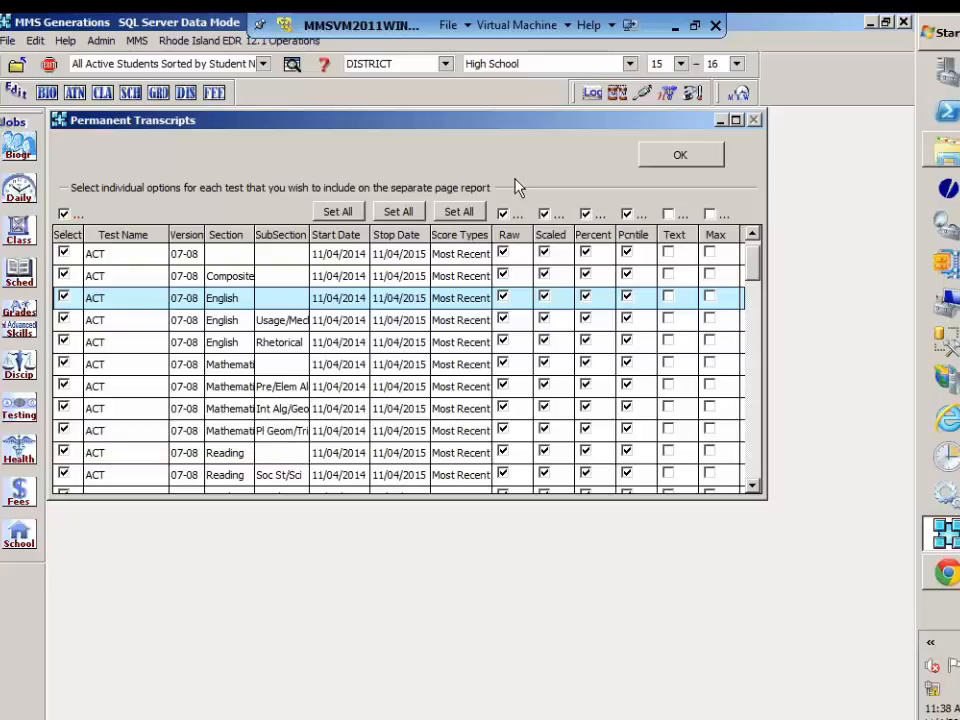
click(686, 155)
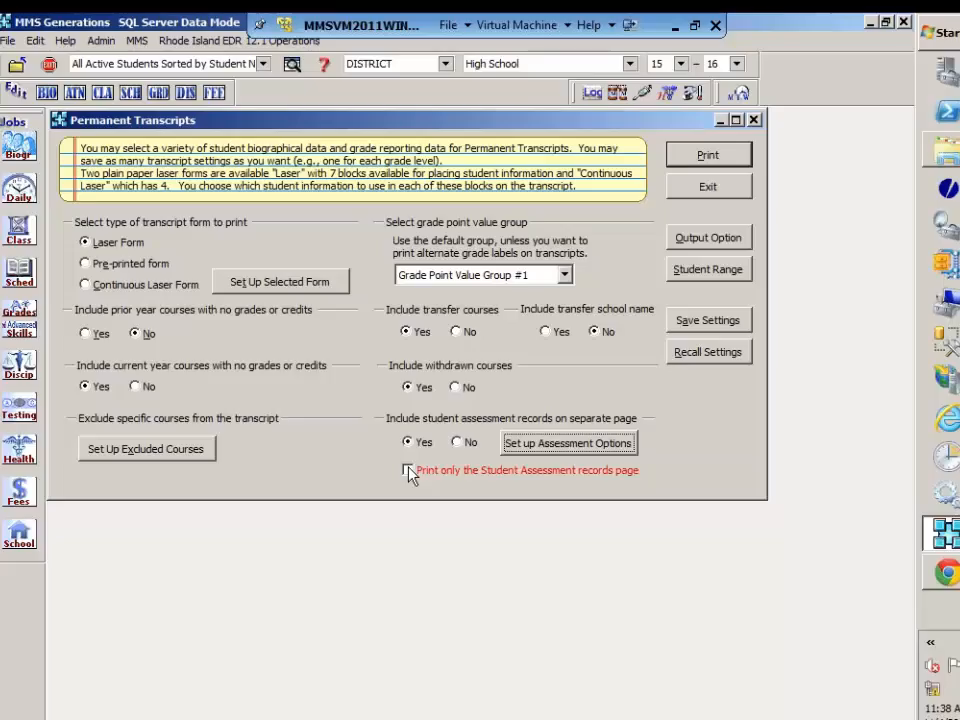
Step: Check the Laser Form's blocks, switch to Continuous Laser Form while carrying over the existing information, and open its Additional Information block
click(282, 290)
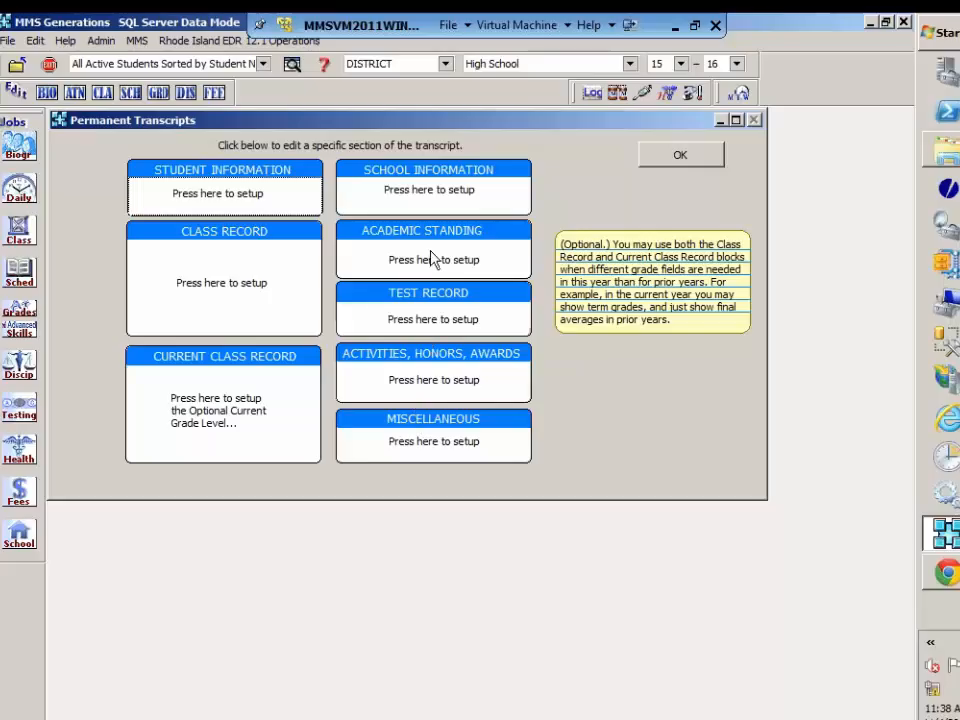
click(688, 158)
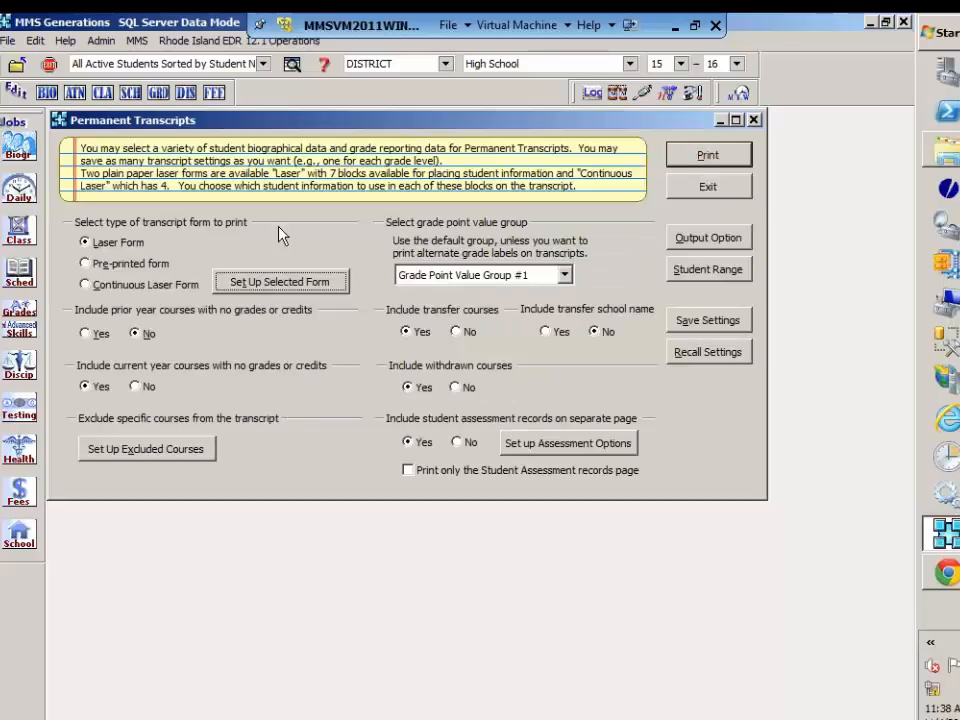
click(129, 285)
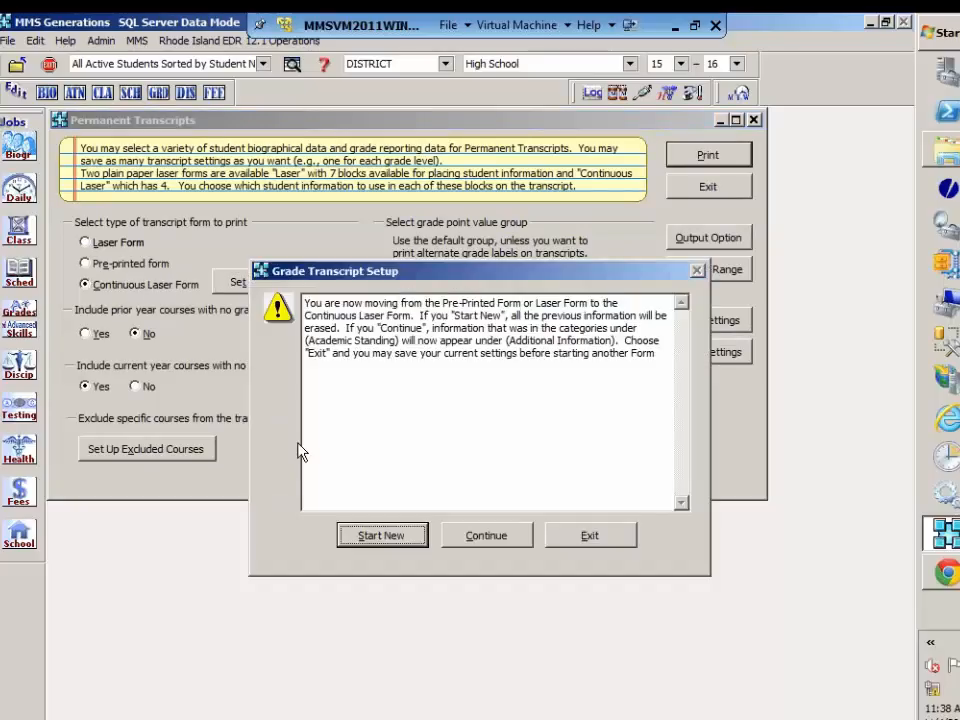
click(462, 540)
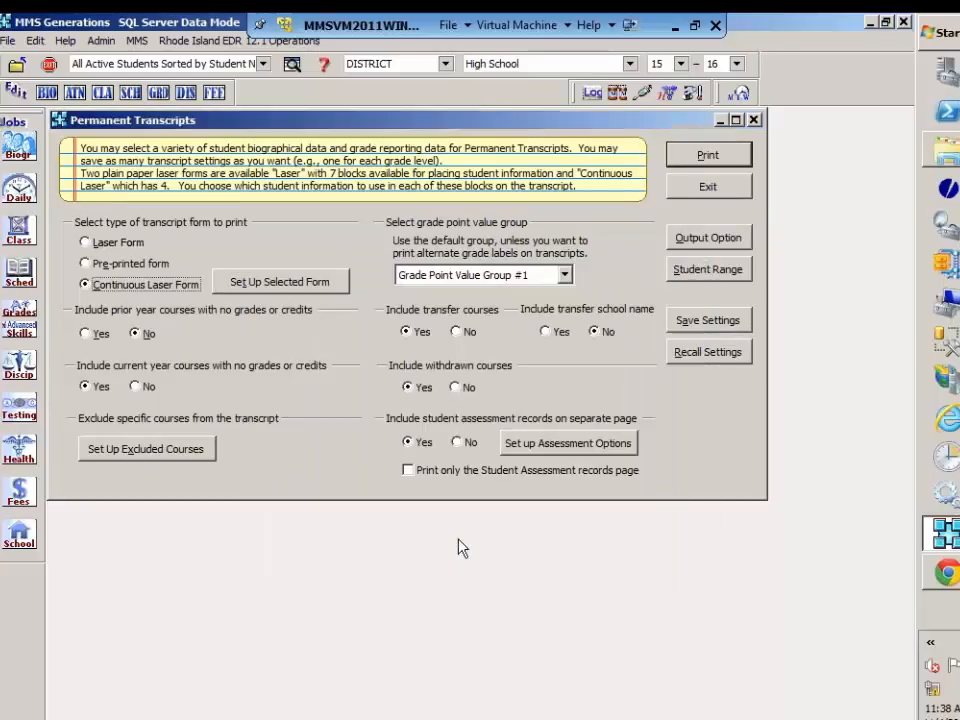
click(295, 288)
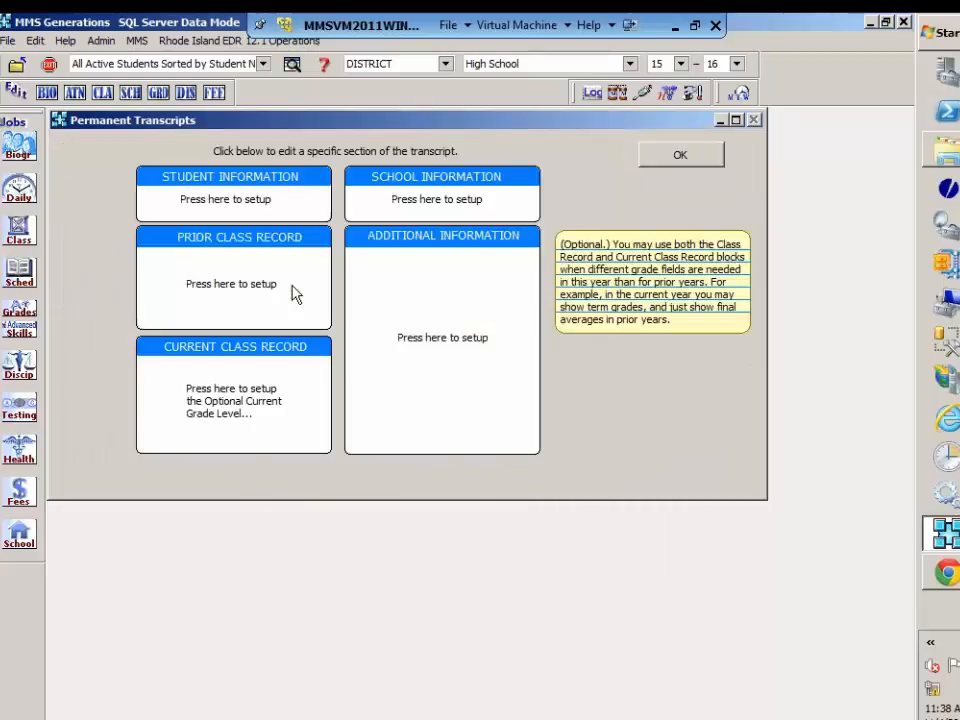
click(441, 306)
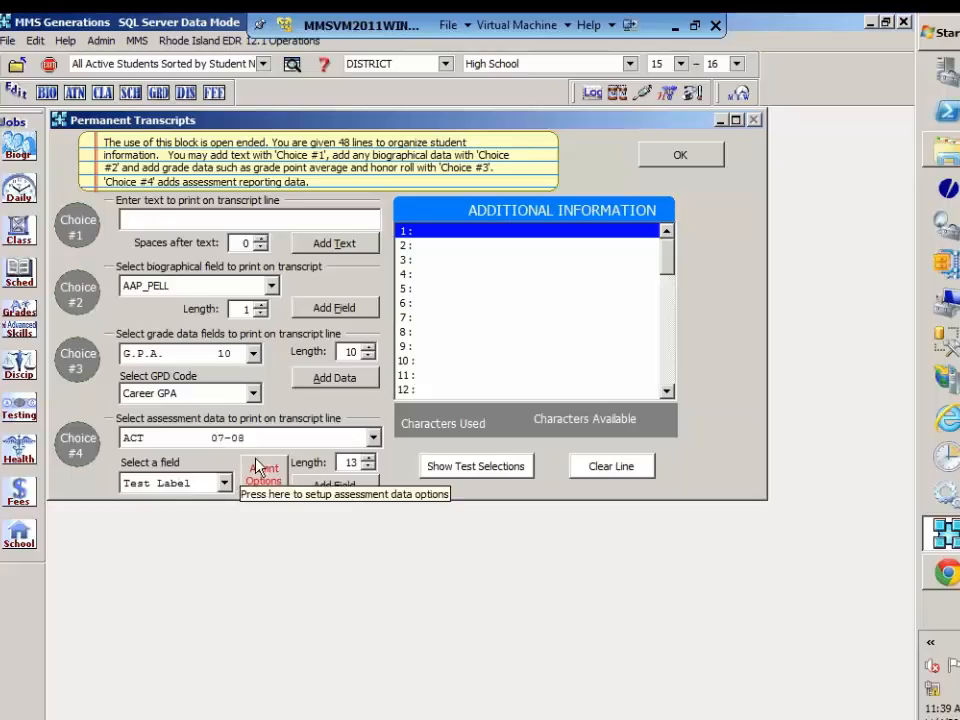
Step: Add the ACT 07-08 Composite Test Label to line 1 of Additional Information, with the assessment options set to Report Highest Score
click(373, 438)
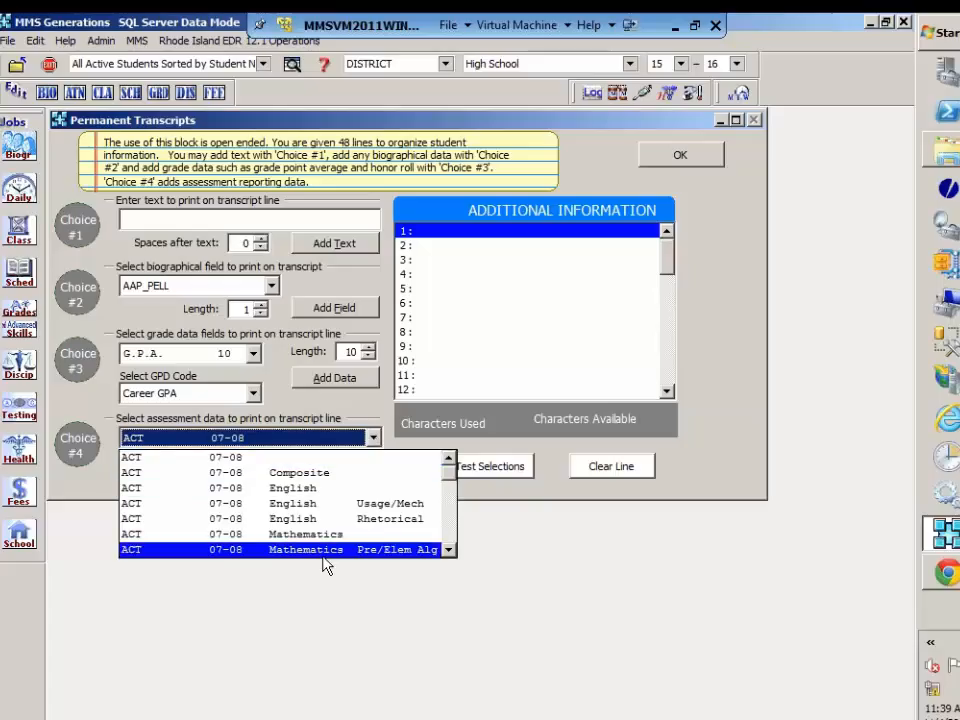
click(313, 473)
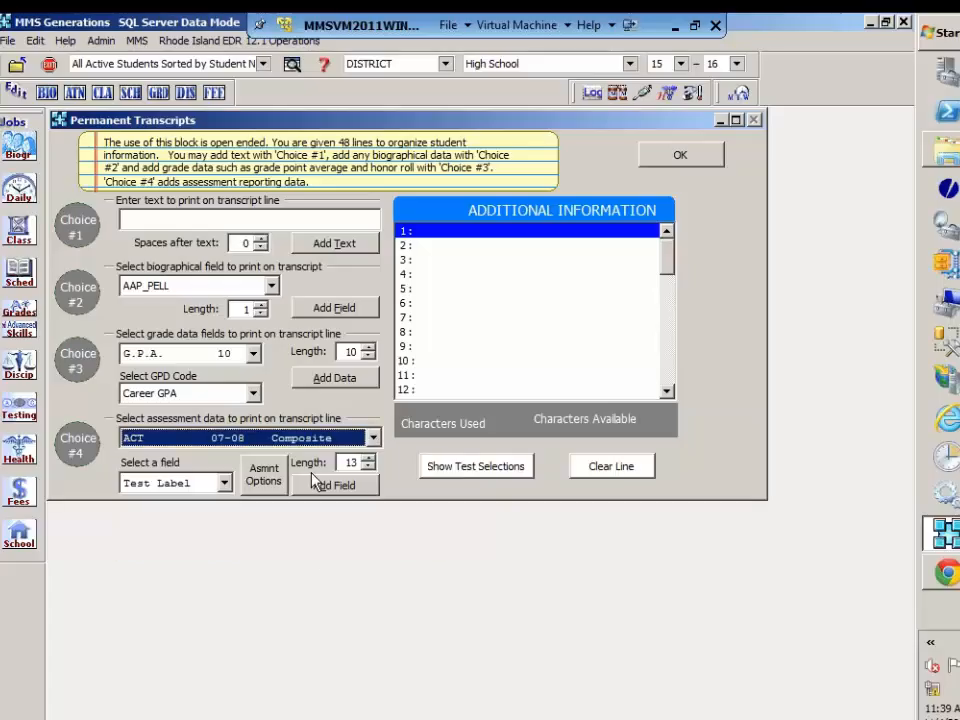
click(225, 484)
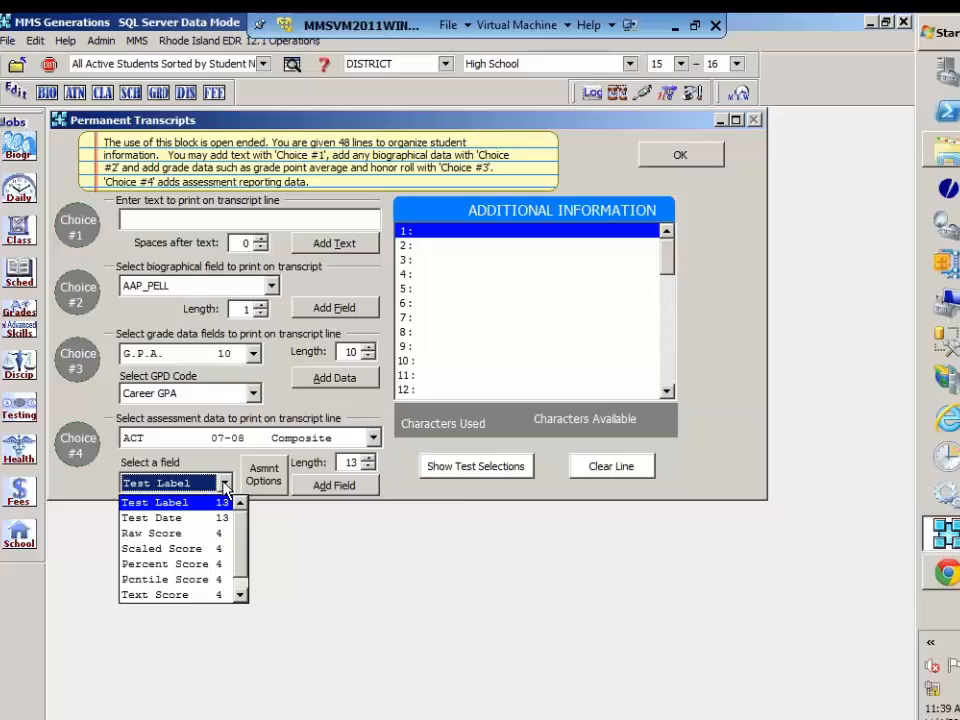
click(220, 506)
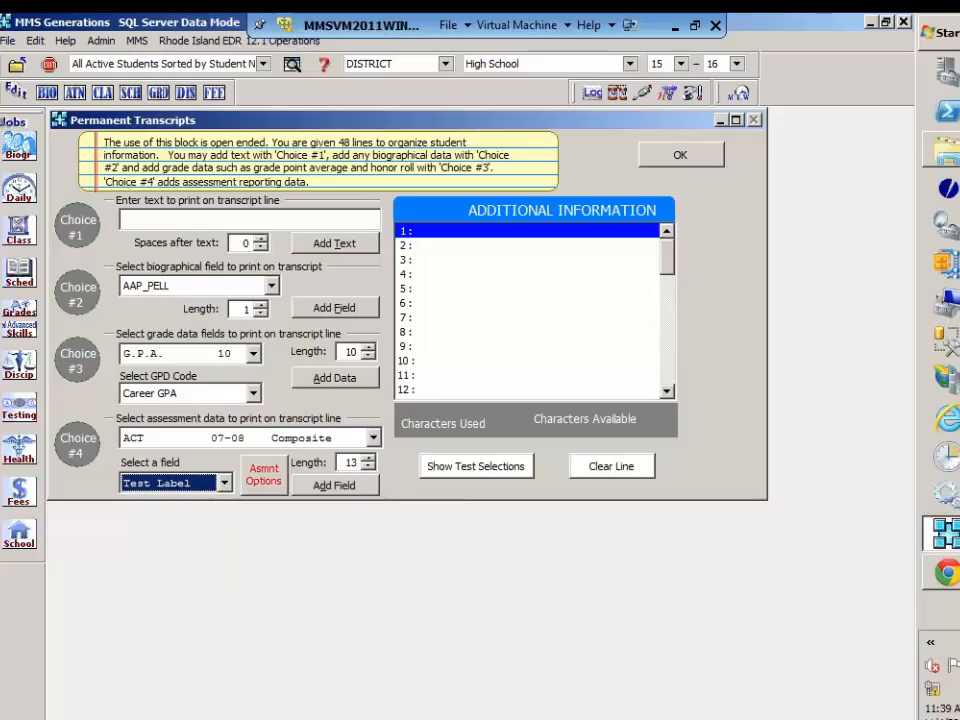
click(265, 483)
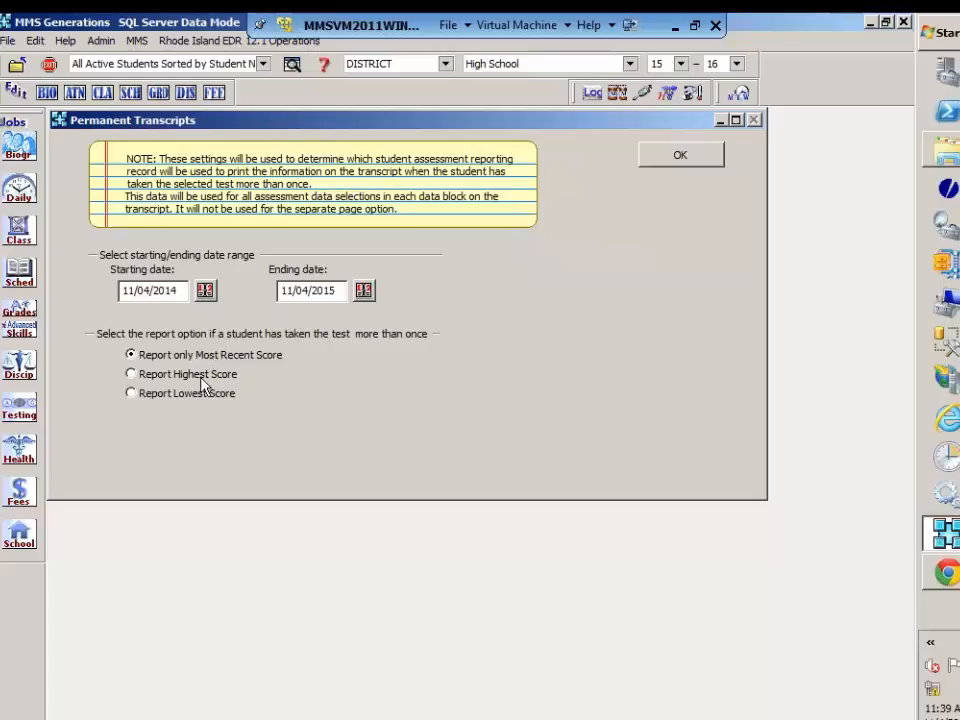
click(131, 375)
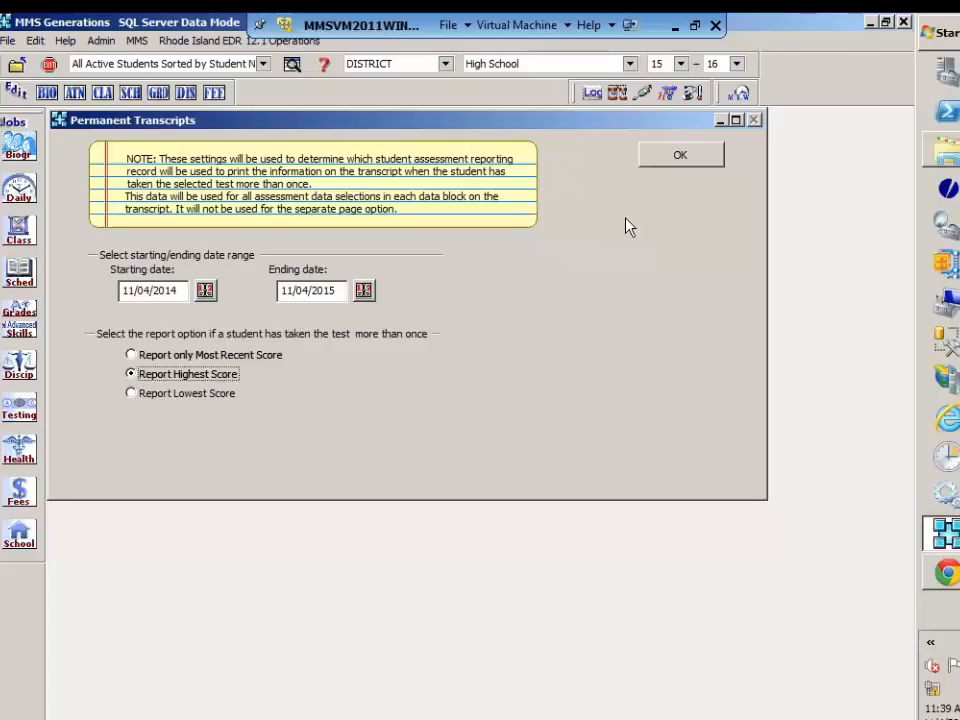
click(689, 157)
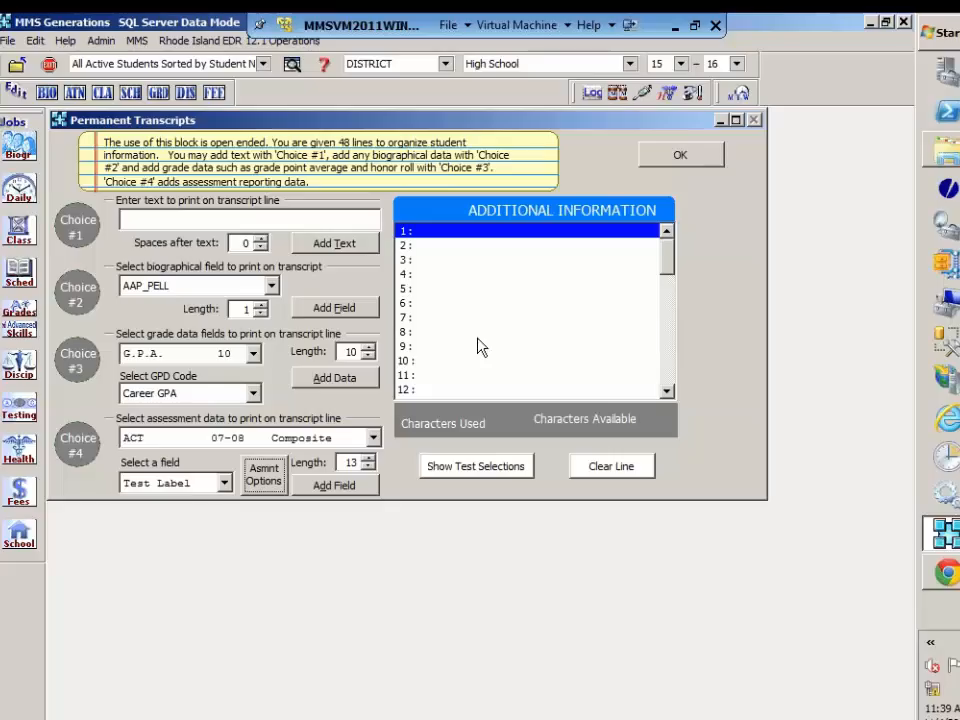
click(354, 490)
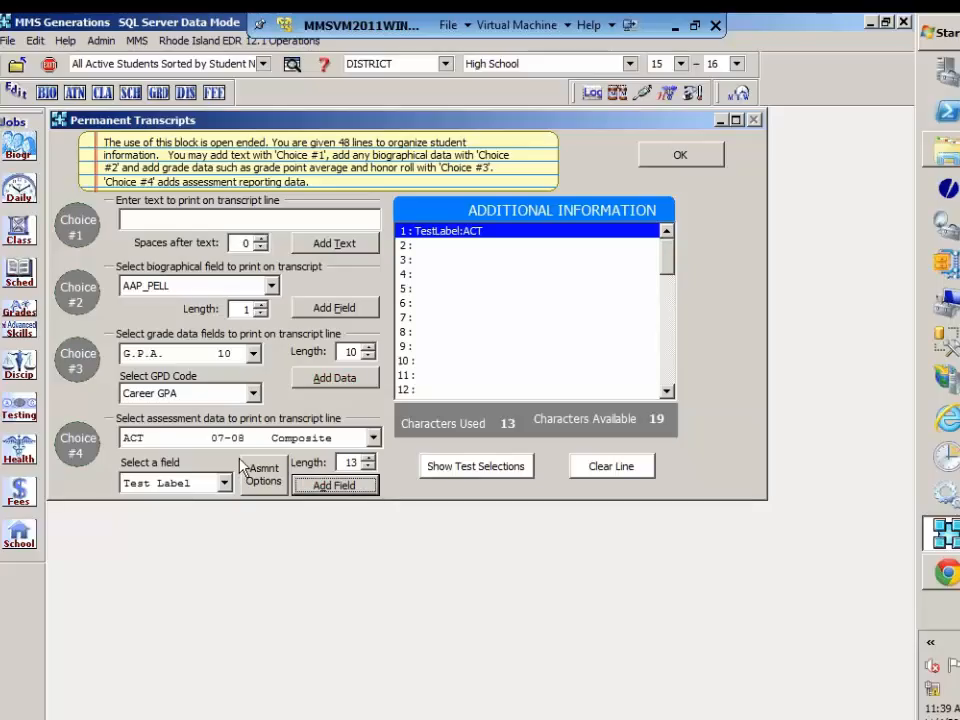
Step: Add the ACT 07-08 Composite Percent Score to line 1 of Additional Information and accept the Continuous Laser Form setup
click(226, 484)
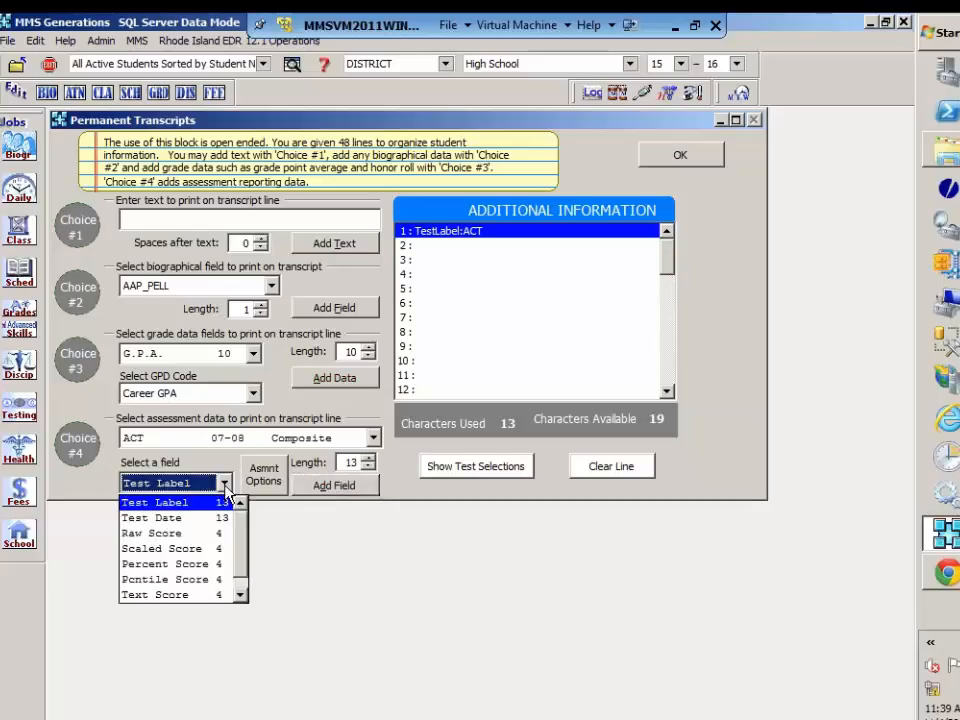
click(198, 565)
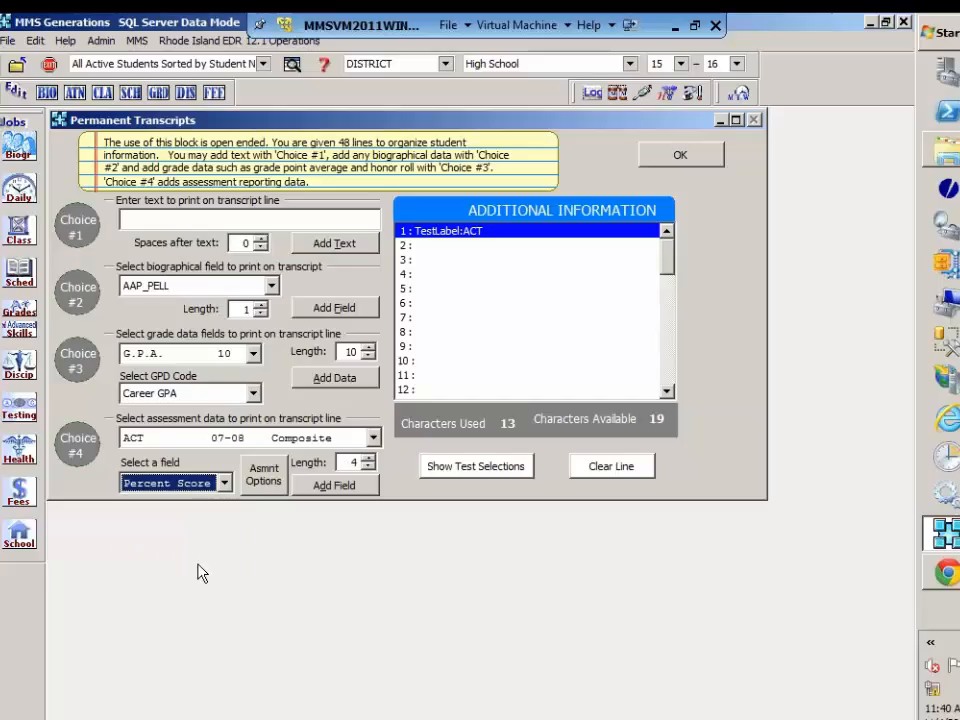
click(264, 473)
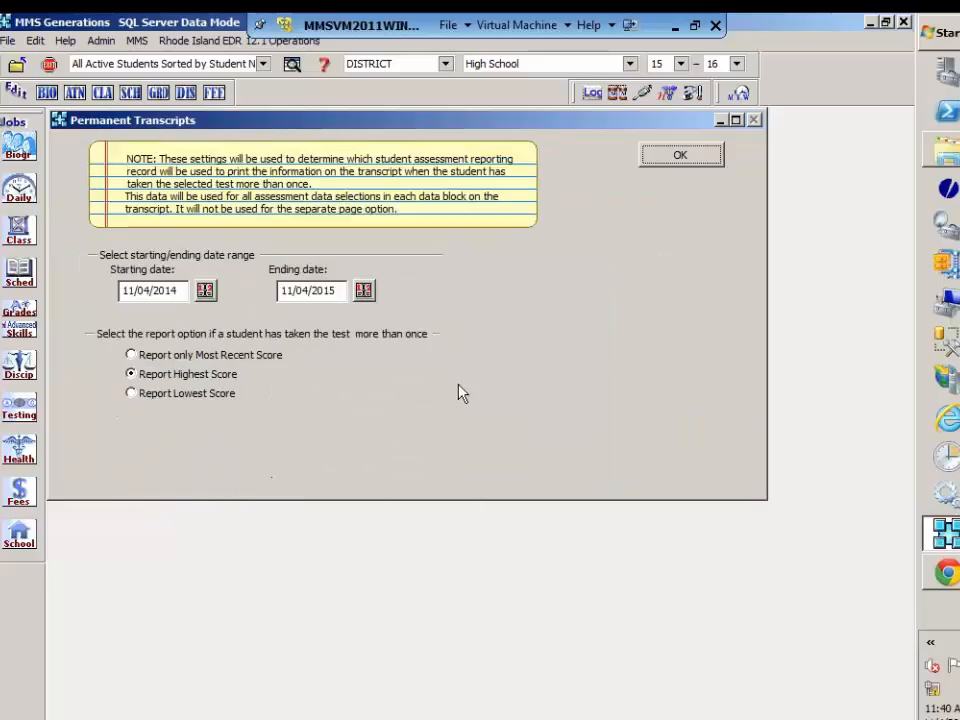
click(681, 158)
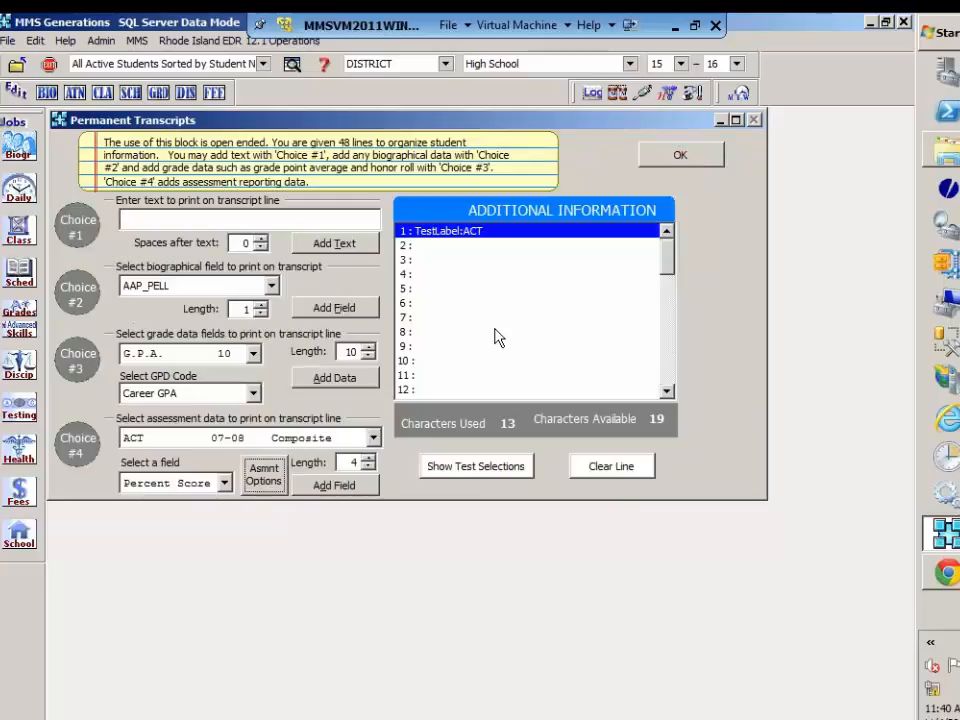
click(350, 490)
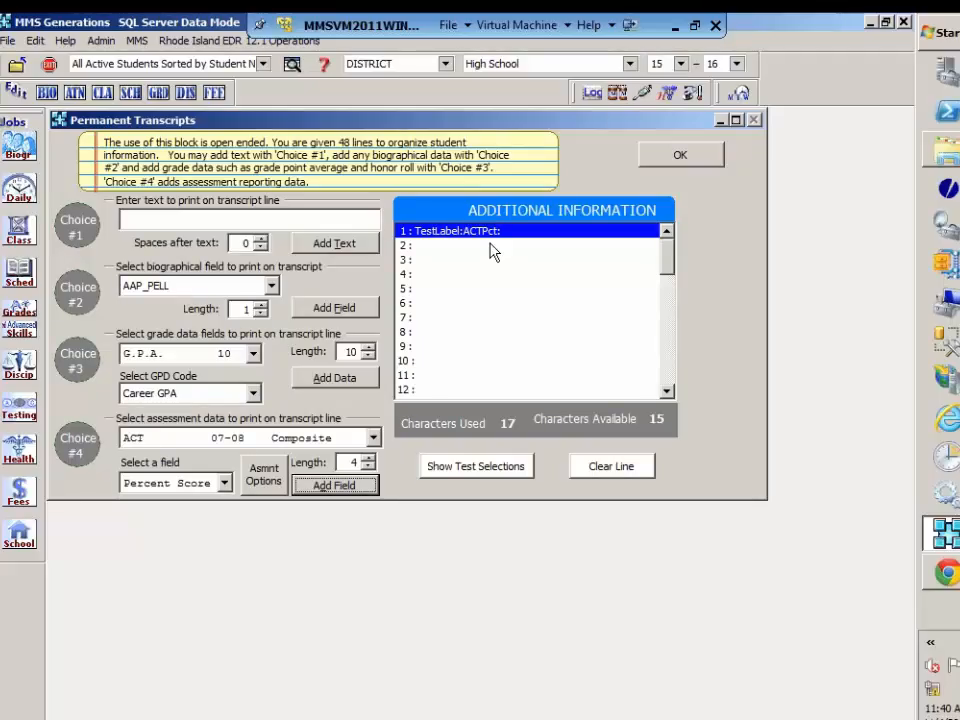
click(695, 158)
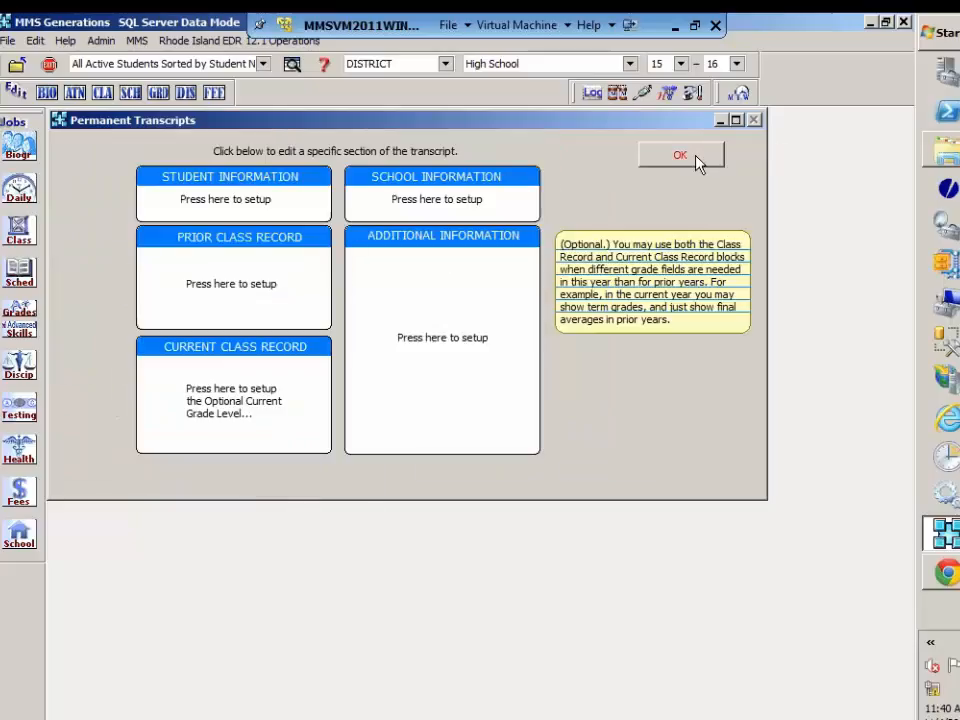
click(697, 158)
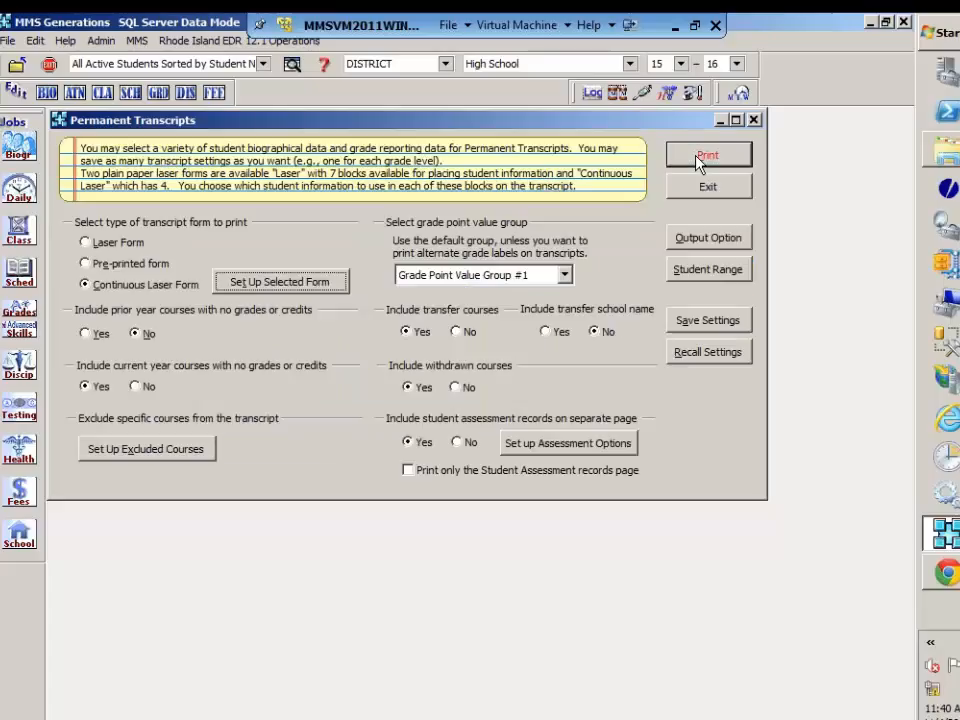
Step: Recall the saved Laser Transcript settings for the permanent transcripts
click(697, 356)
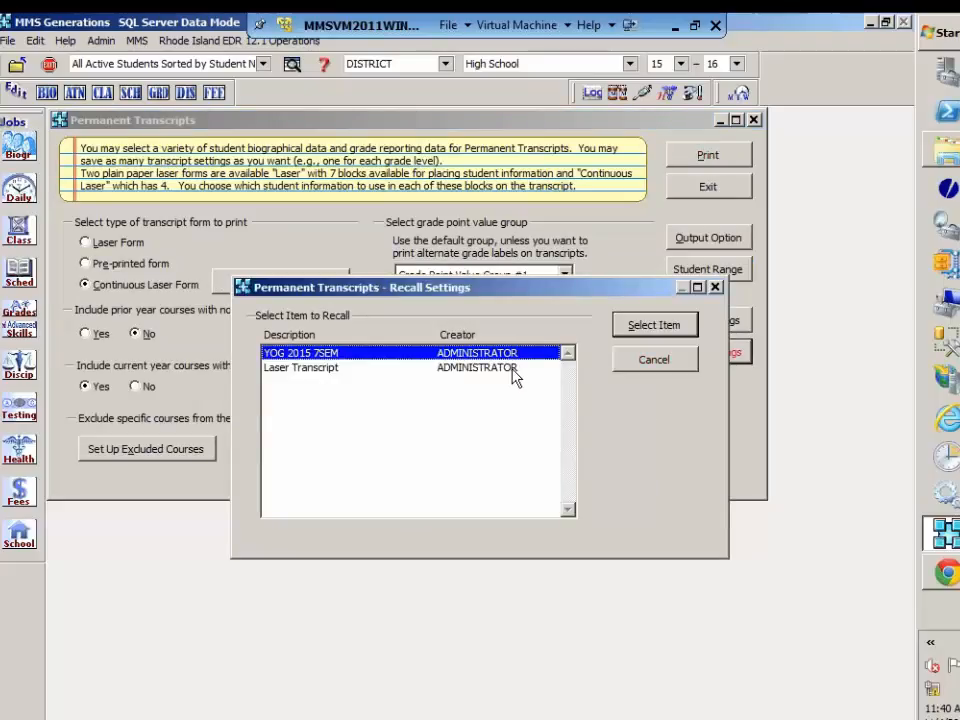
click(516, 370)
click(681, 327)
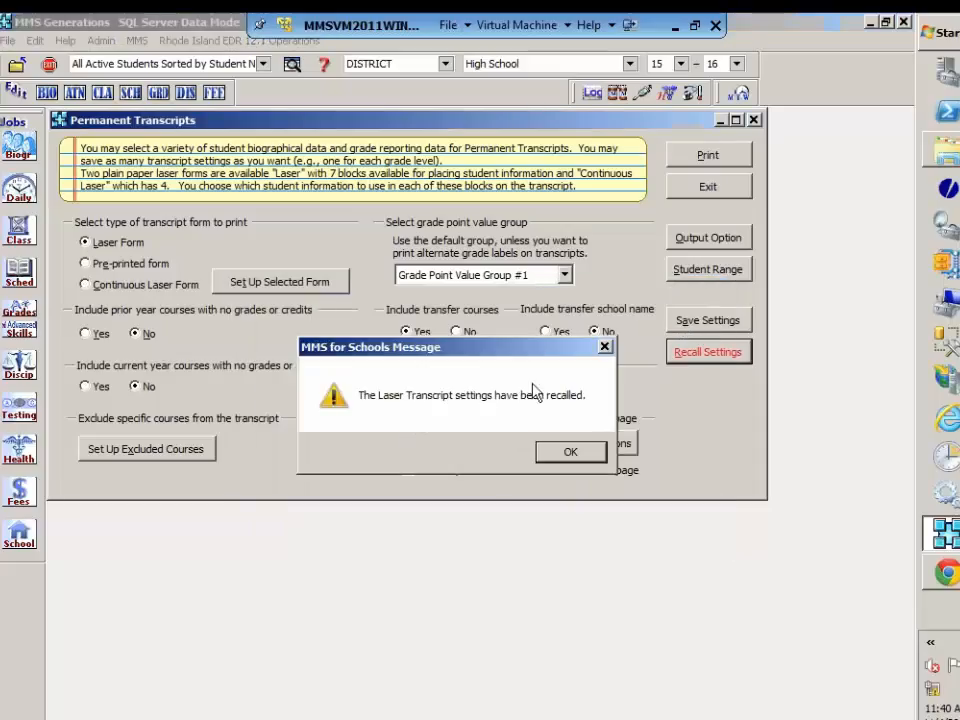
click(557, 458)
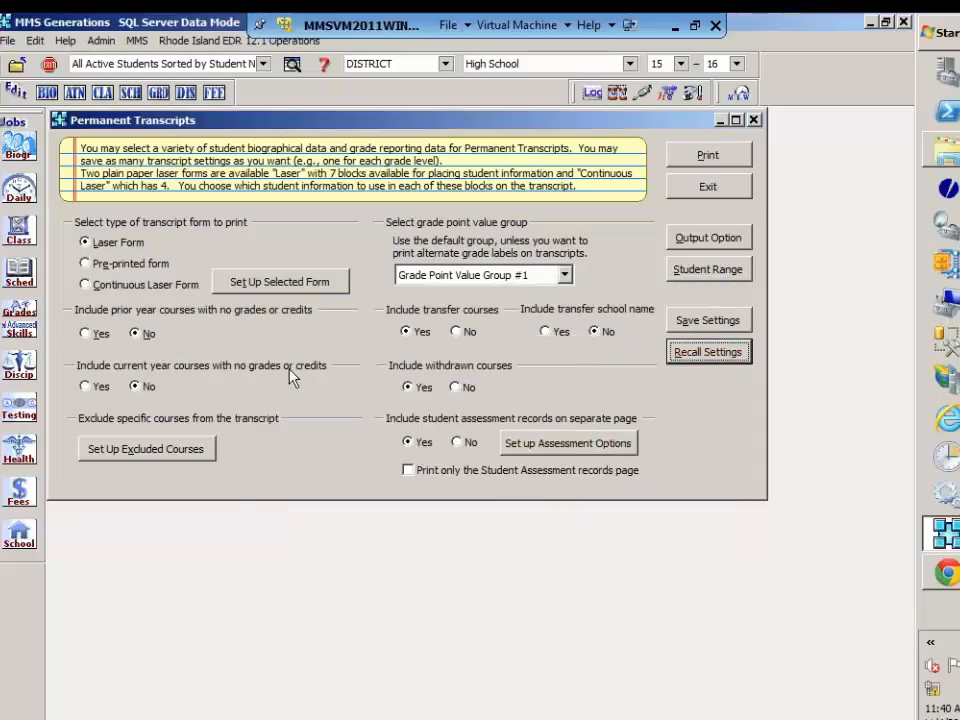
Step: For line 9 of the Laser Form's Test Record block, set the assessment options' starting date to 11/04/2007
click(281, 287)
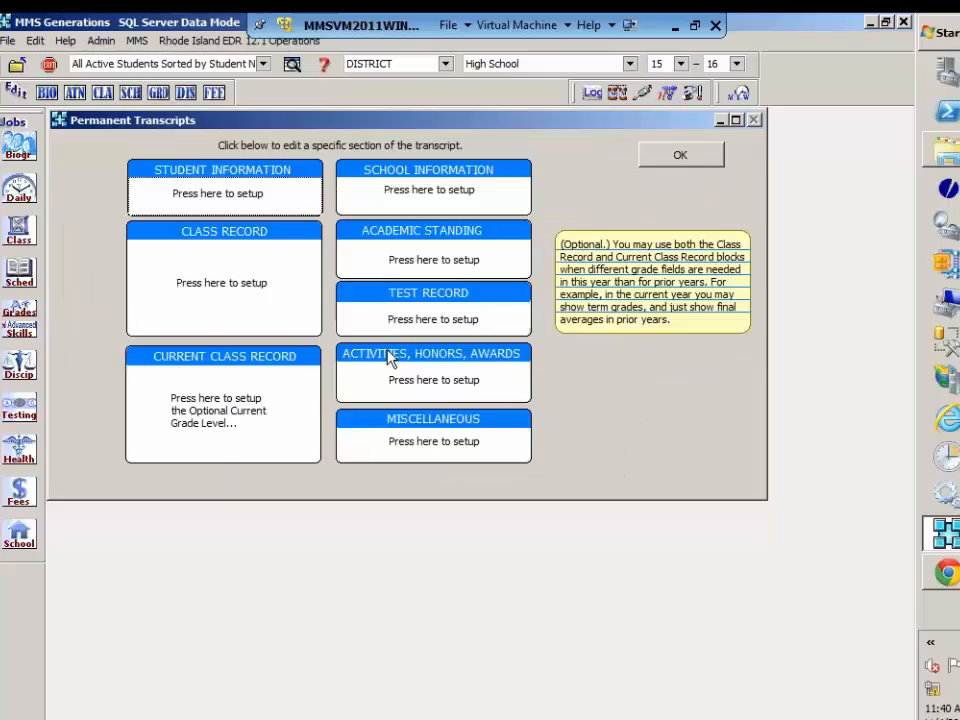
click(407, 324)
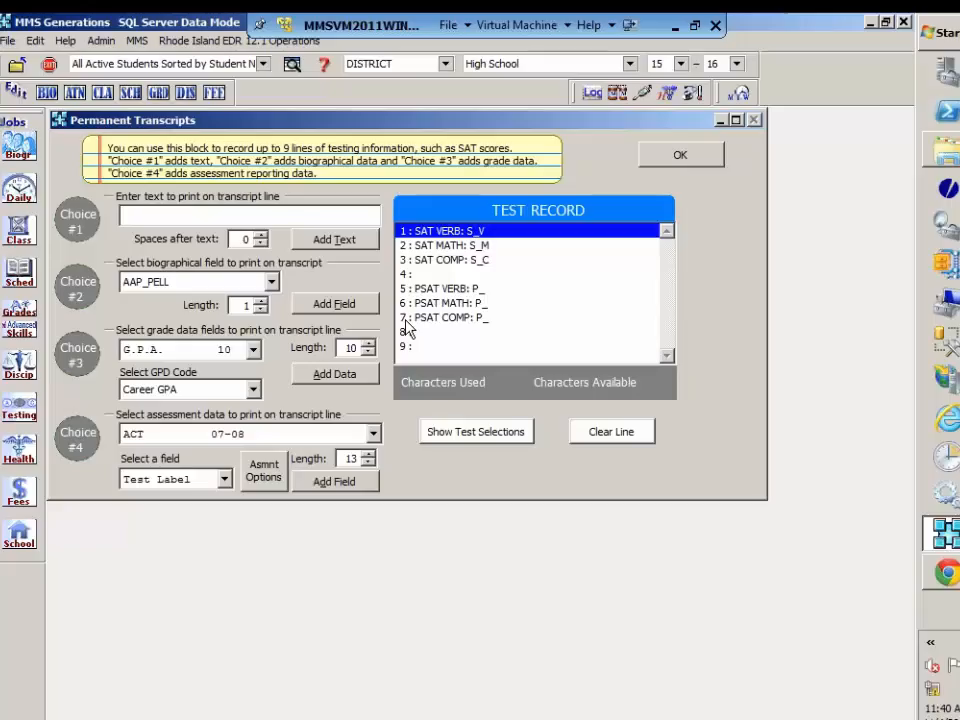
click(421, 349)
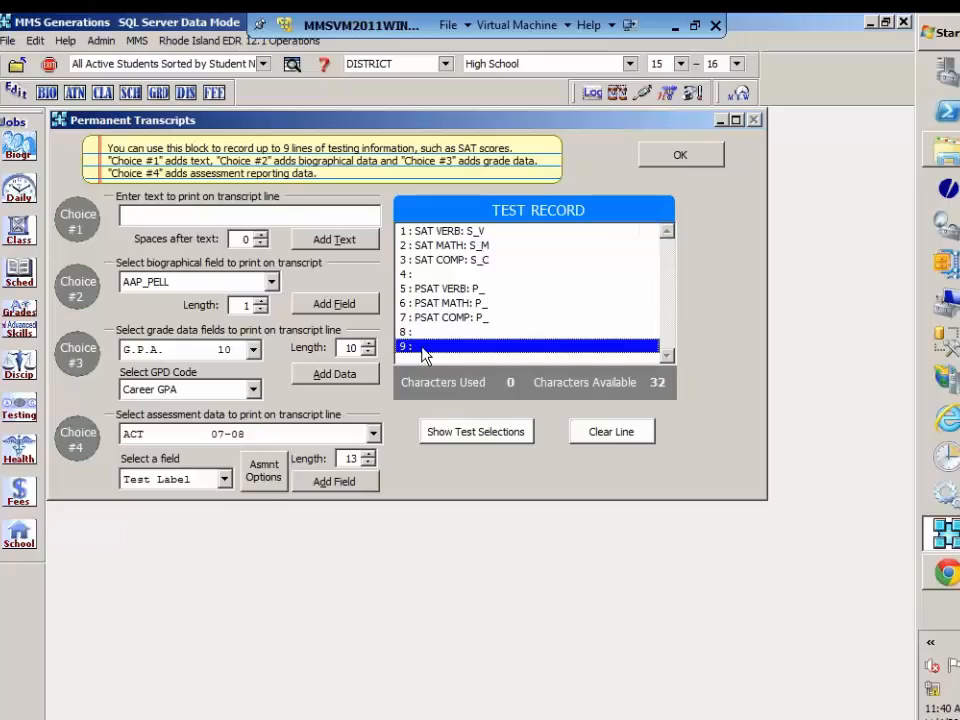
click(264, 478)
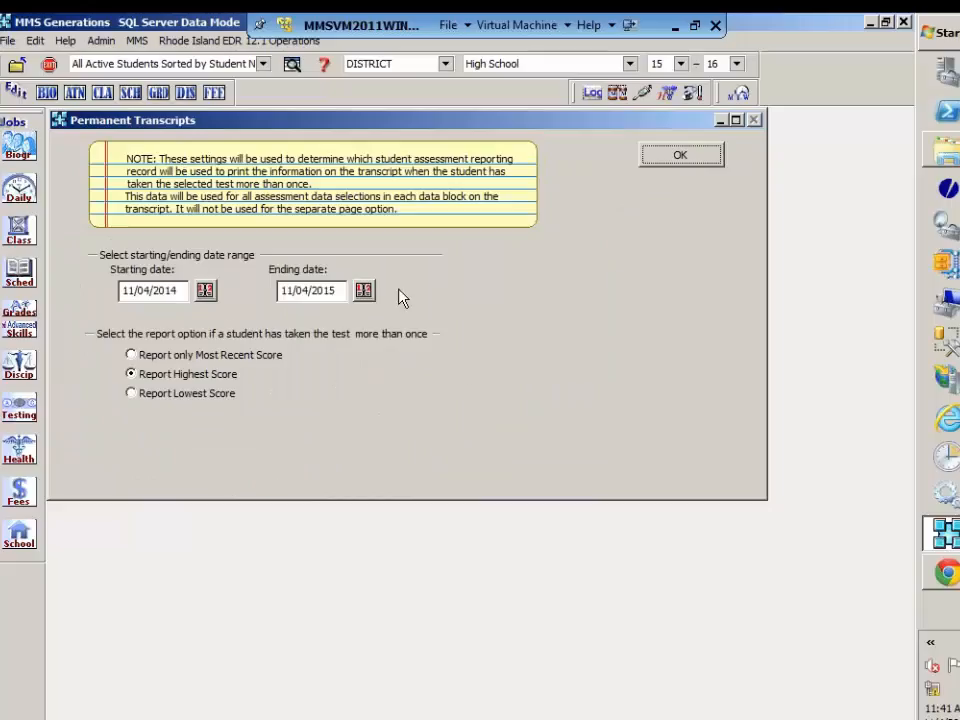
click(185, 292)
key(Left)
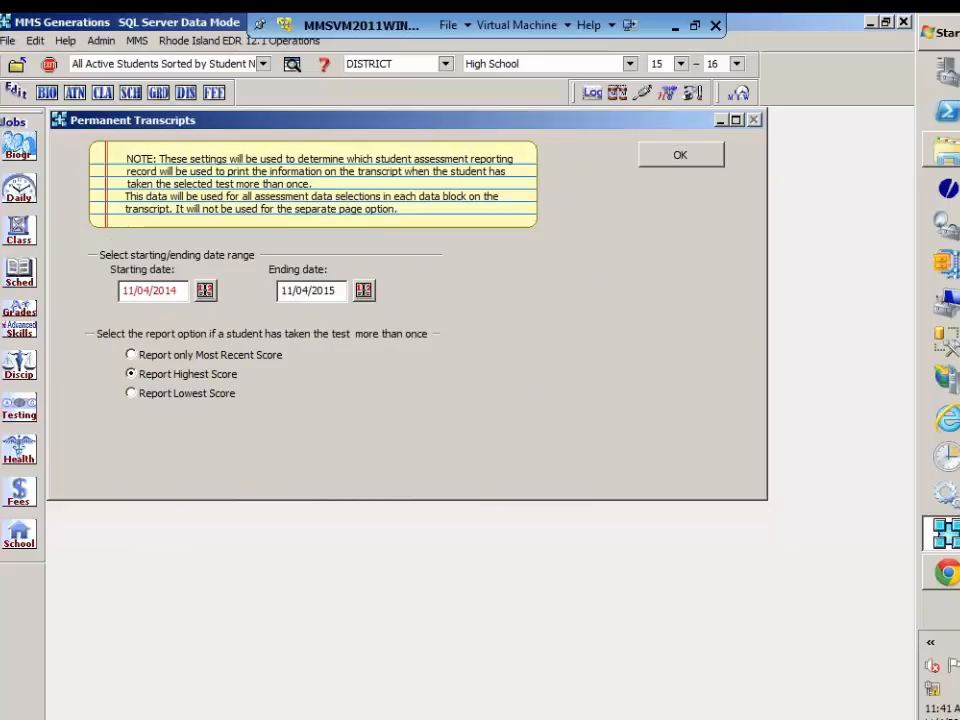
key(BackSpace)
key(BackSpace)
text(07)
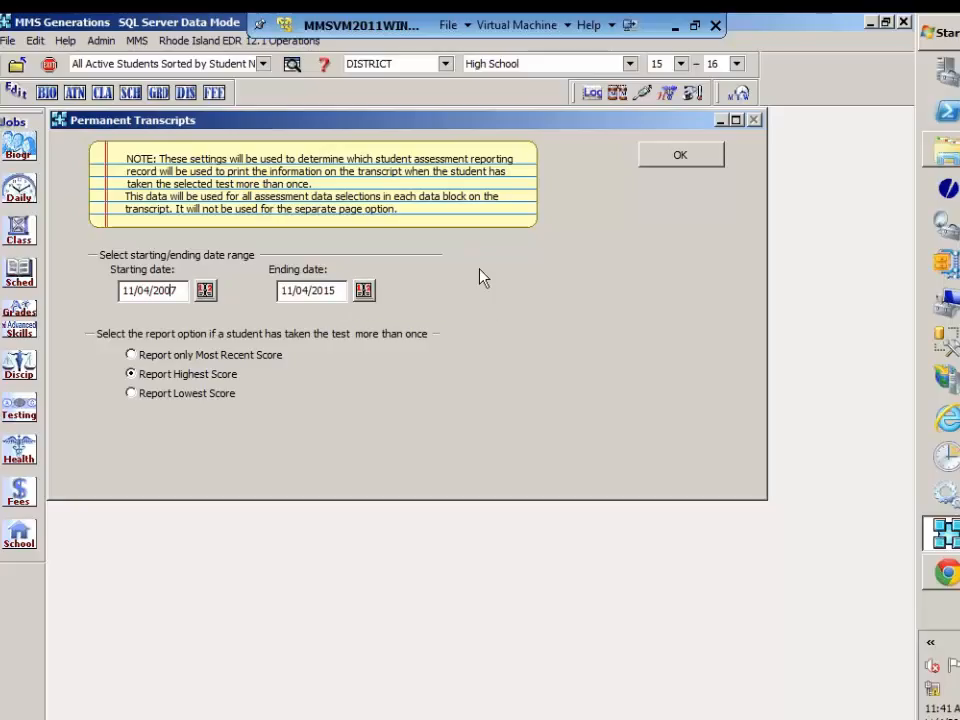
click(675, 158)
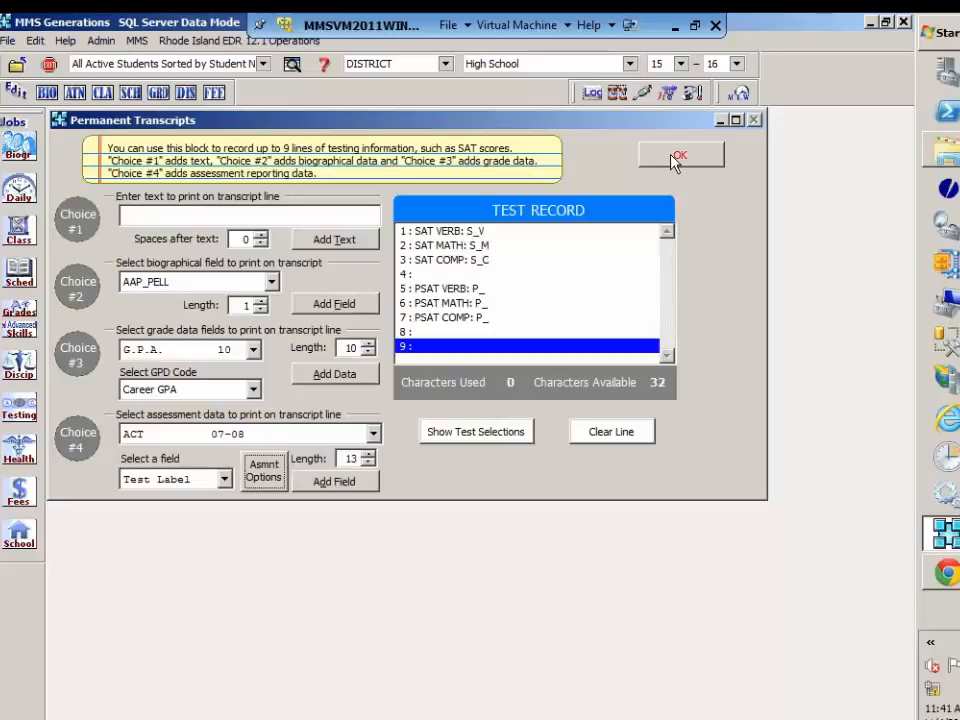
Step: Fill Test Record line 9 with the ACT 07-08 Test Label, two spaces and the Percent Score, and accept the block
click(347, 489)
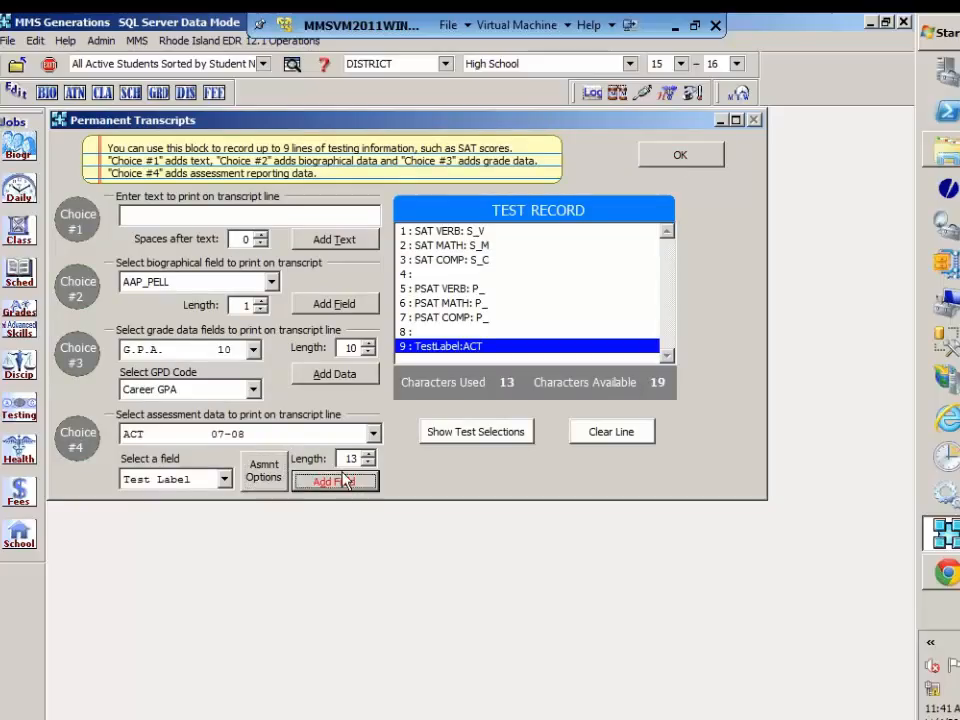
click(262, 236)
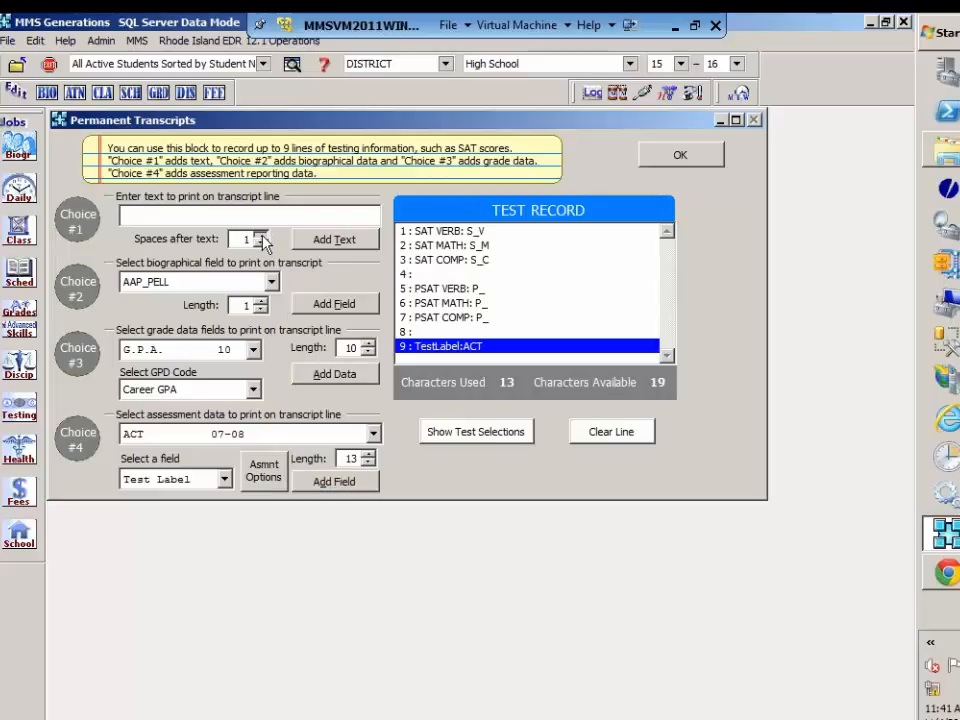
click(320, 244)
click(320, 244)
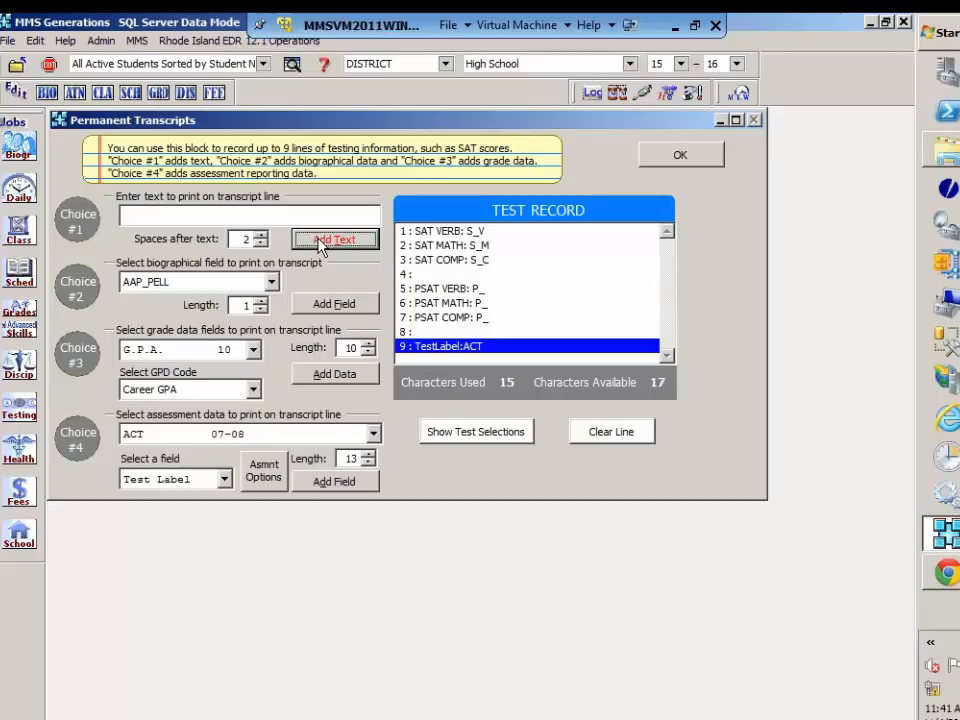
click(226, 481)
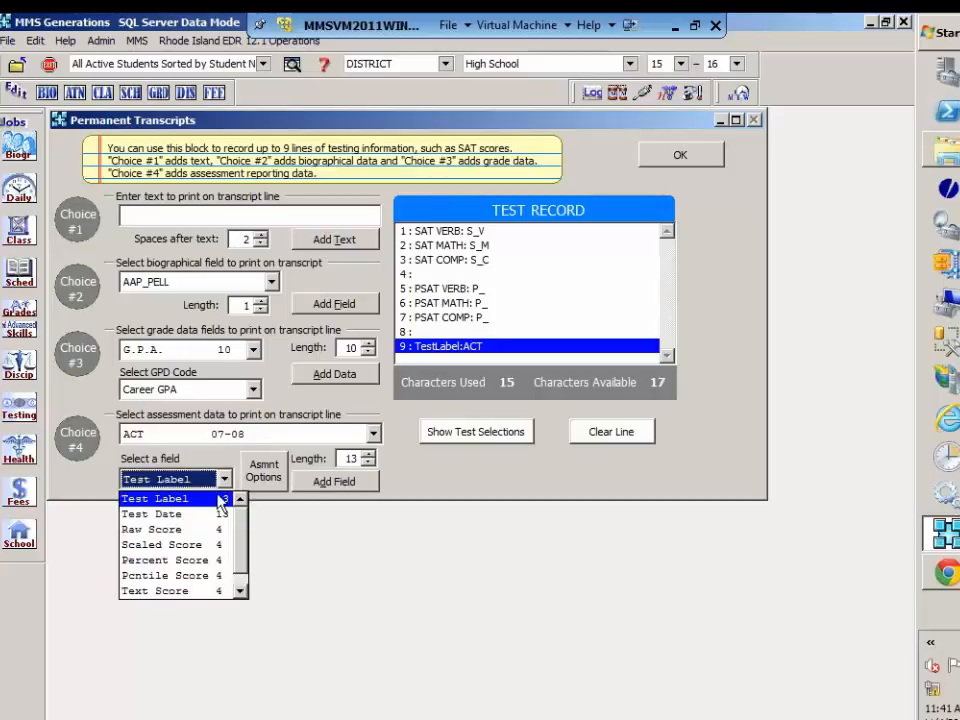
click(211, 562)
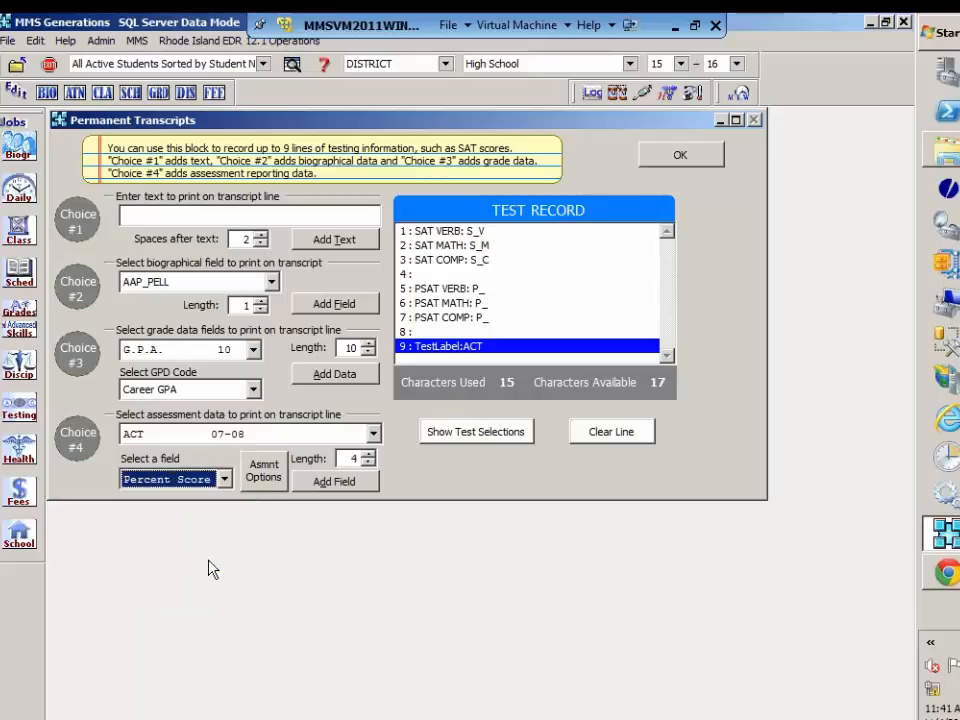
click(328, 484)
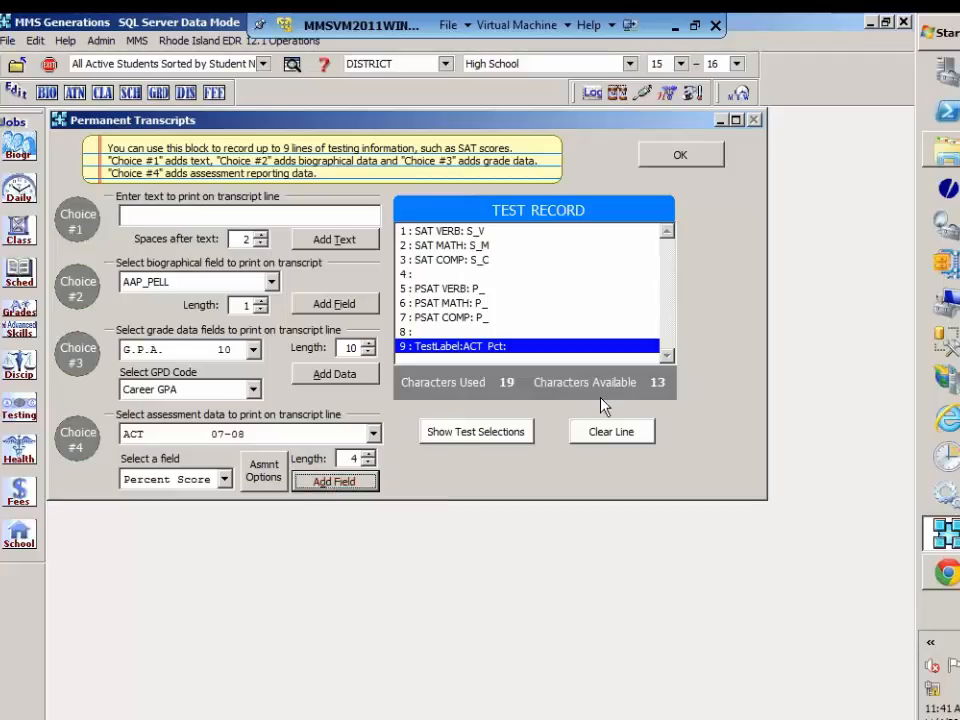
click(680, 158)
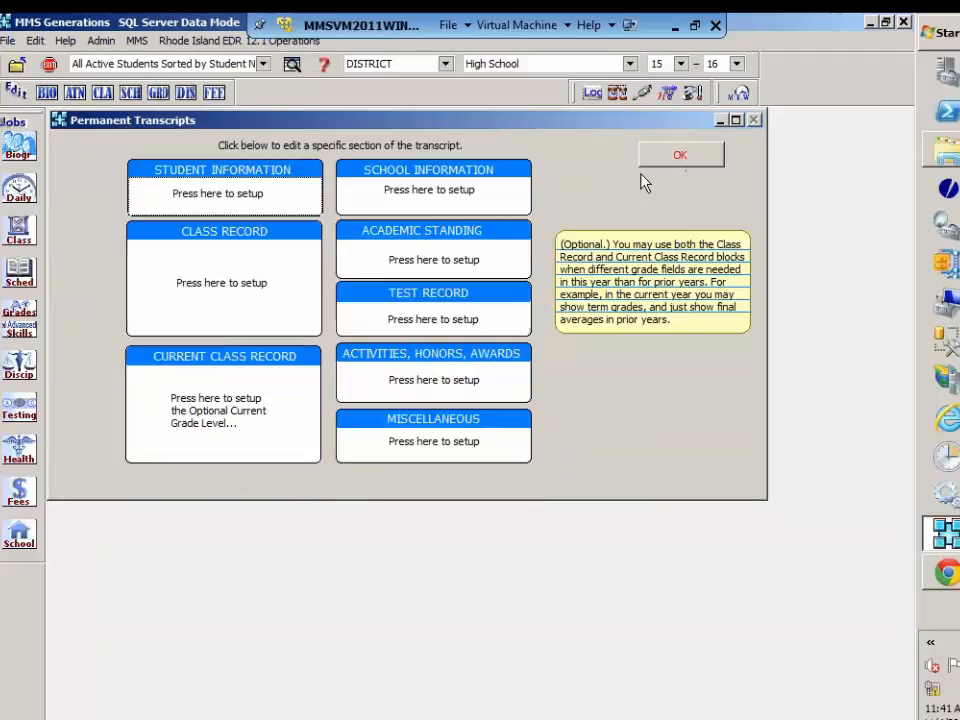
Step: Recheck the Test Record block's lines and return to the main transcript settings
click(446, 321)
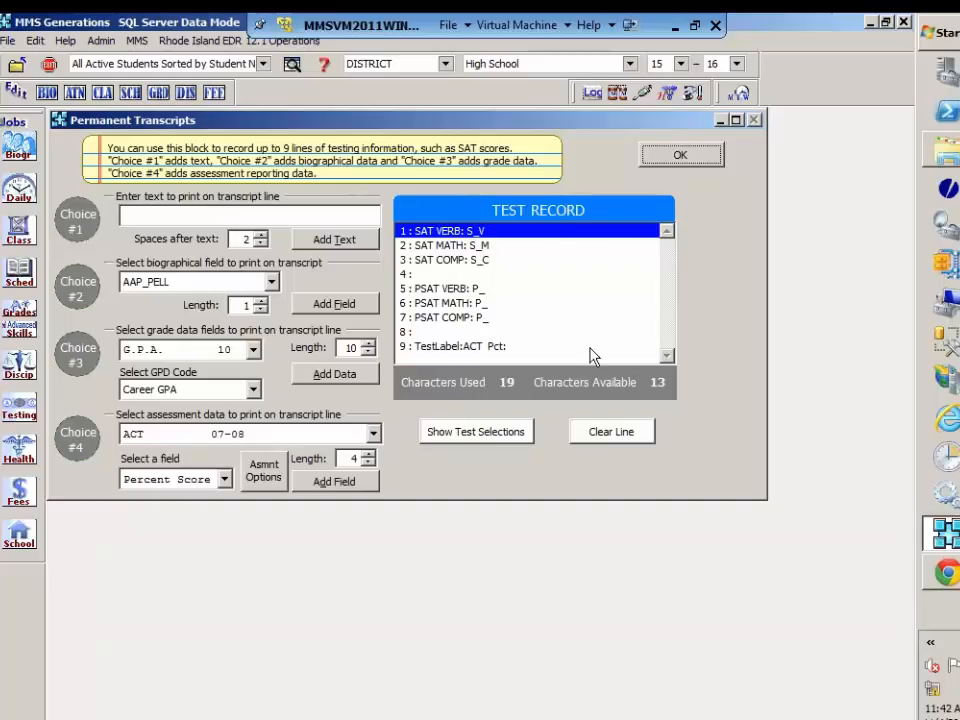
click(680, 155)
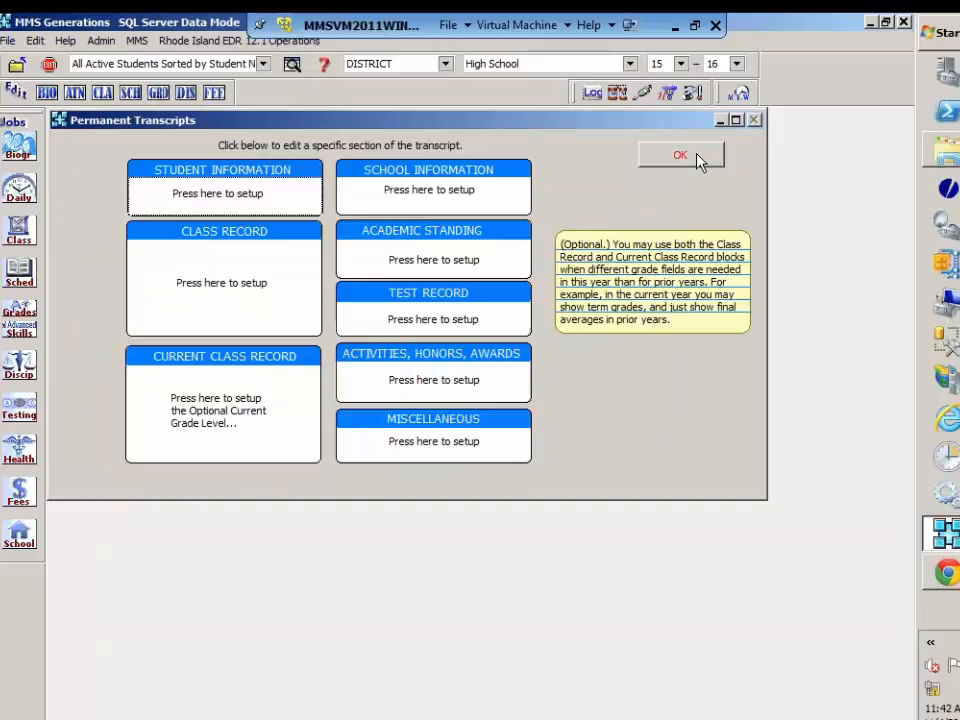
click(700, 162)
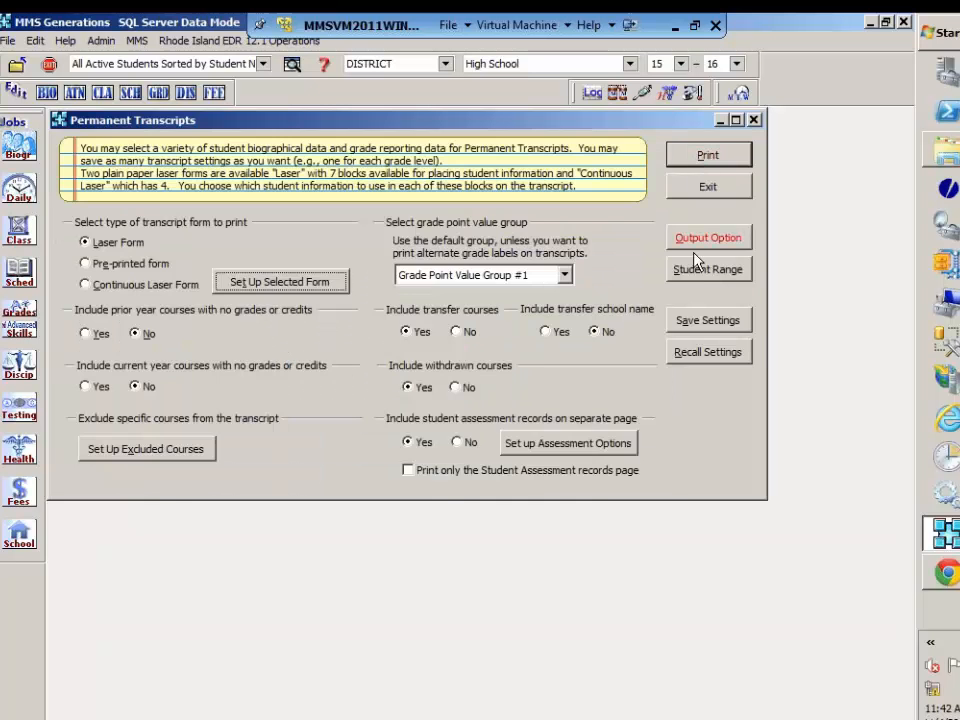
Step: Limit the student range to the first four students in the list
click(697, 270)
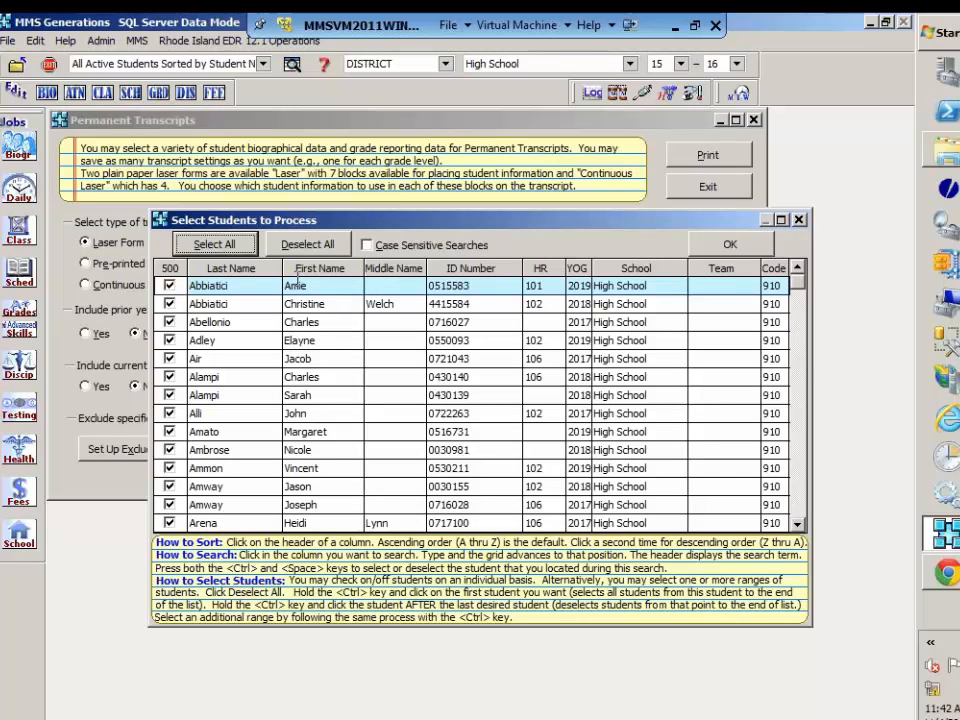
click(307, 247)
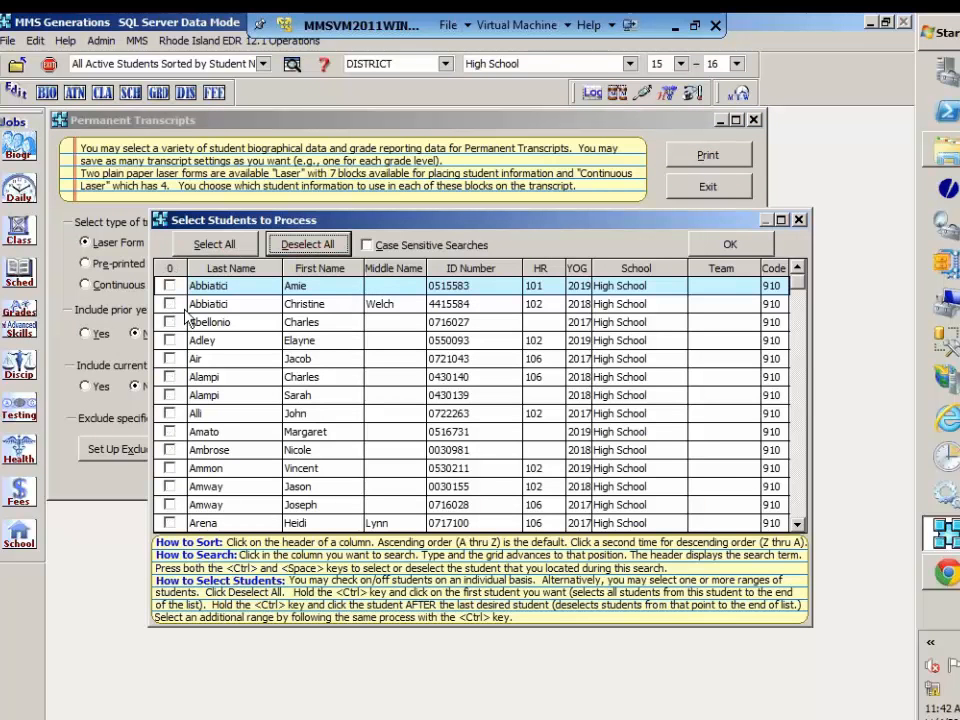
click(170, 286)
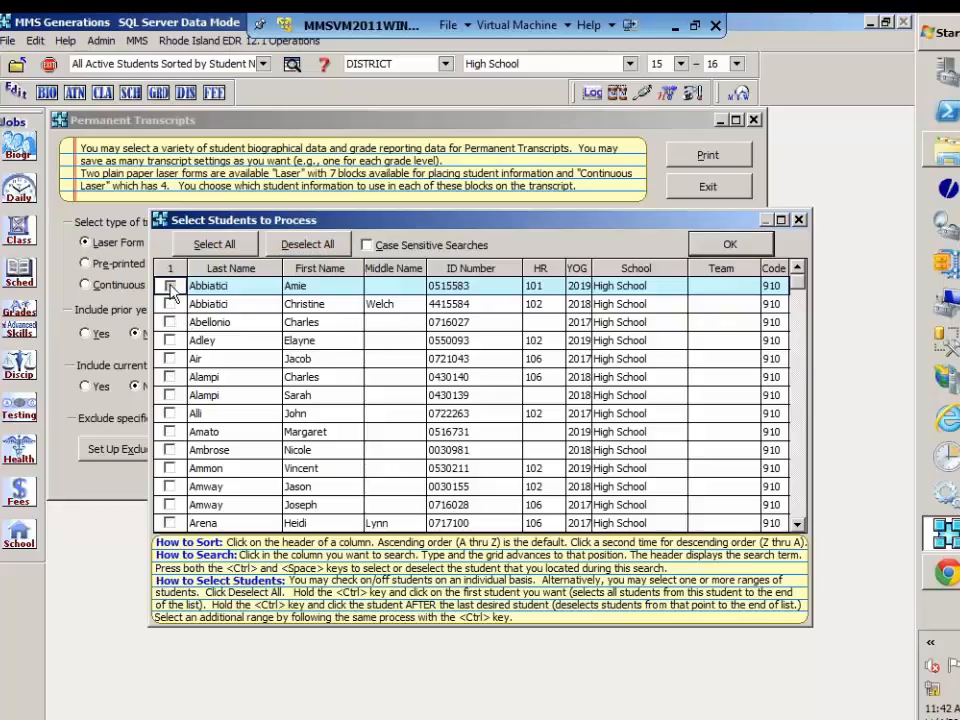
click(170, 304)
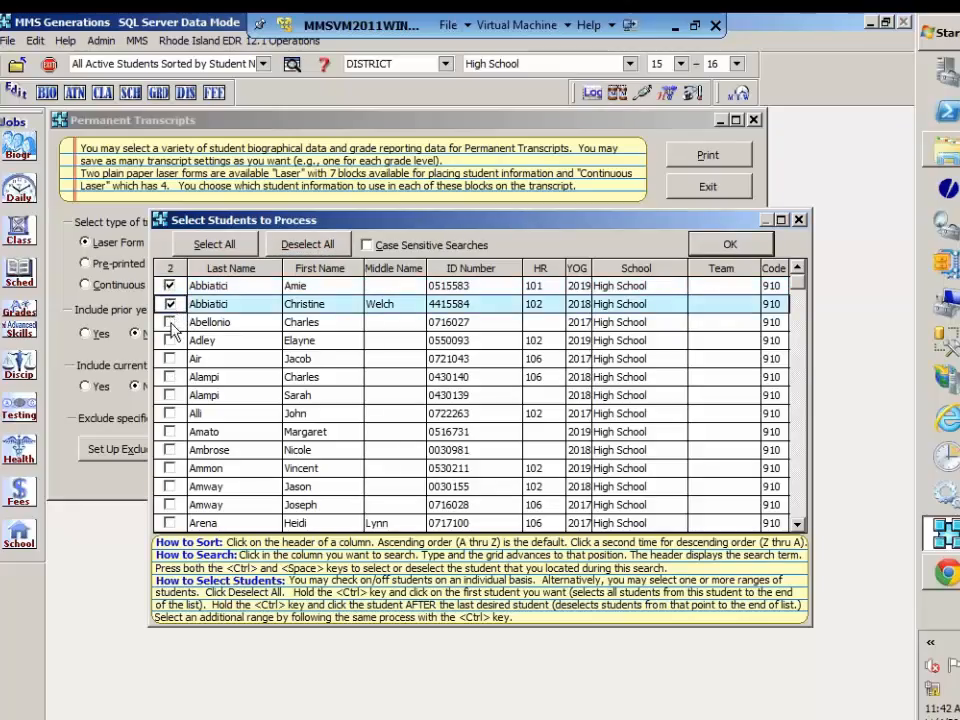
click(170, 322)
click(170, 341)
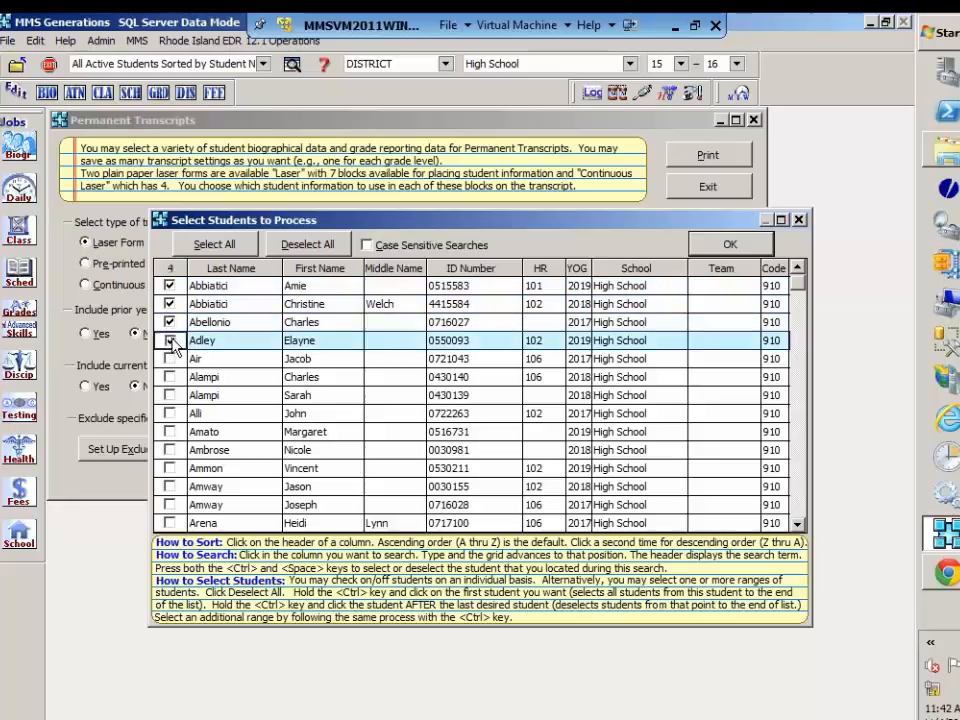
click(727, 248)
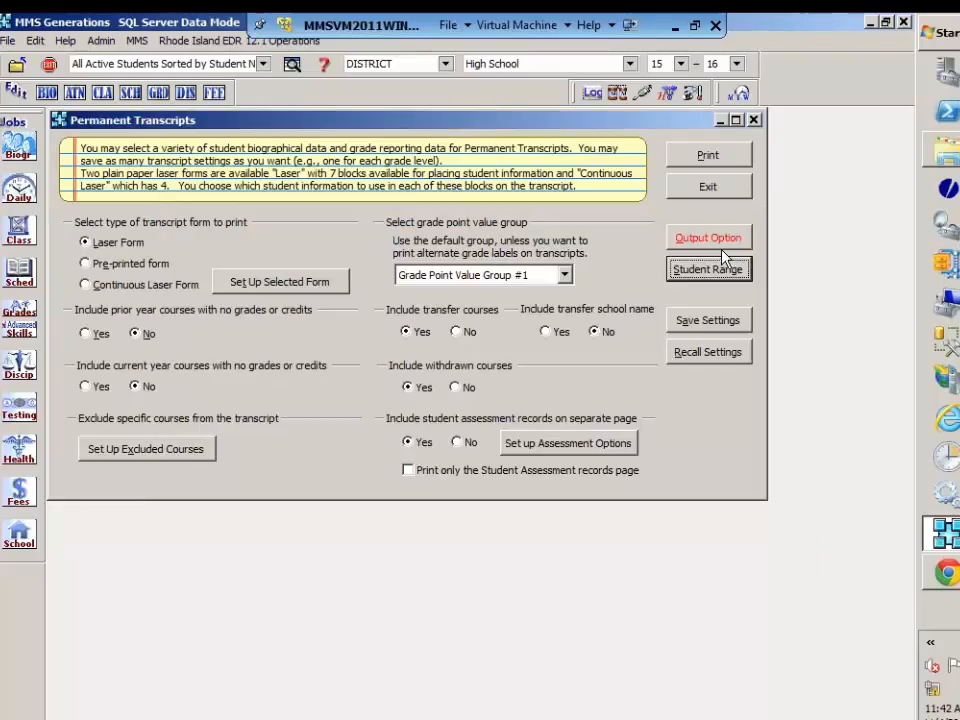
Step: Preview the transcripts, examine the Test Record block and the separate assessment page for several students, and close the preview
click(708, 156)
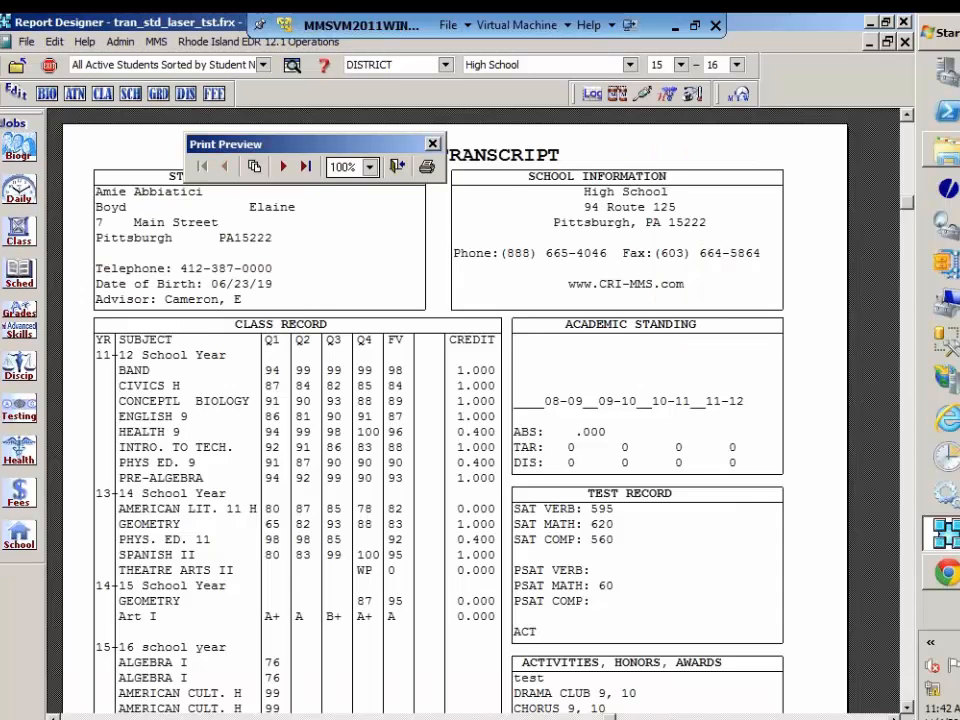
click(753, 261)
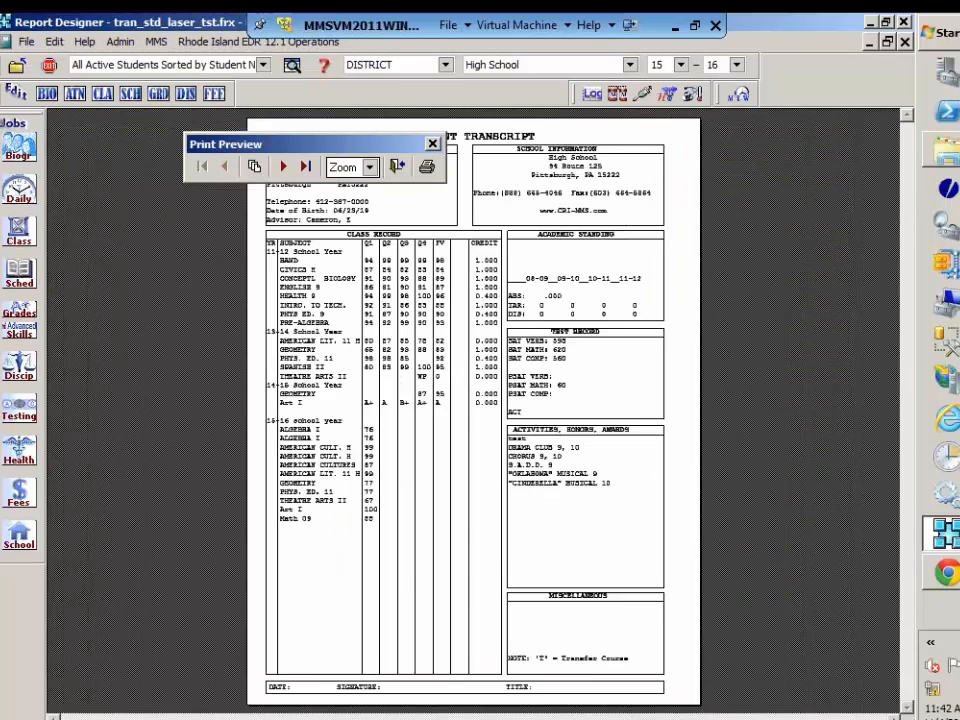
click(581, 395)
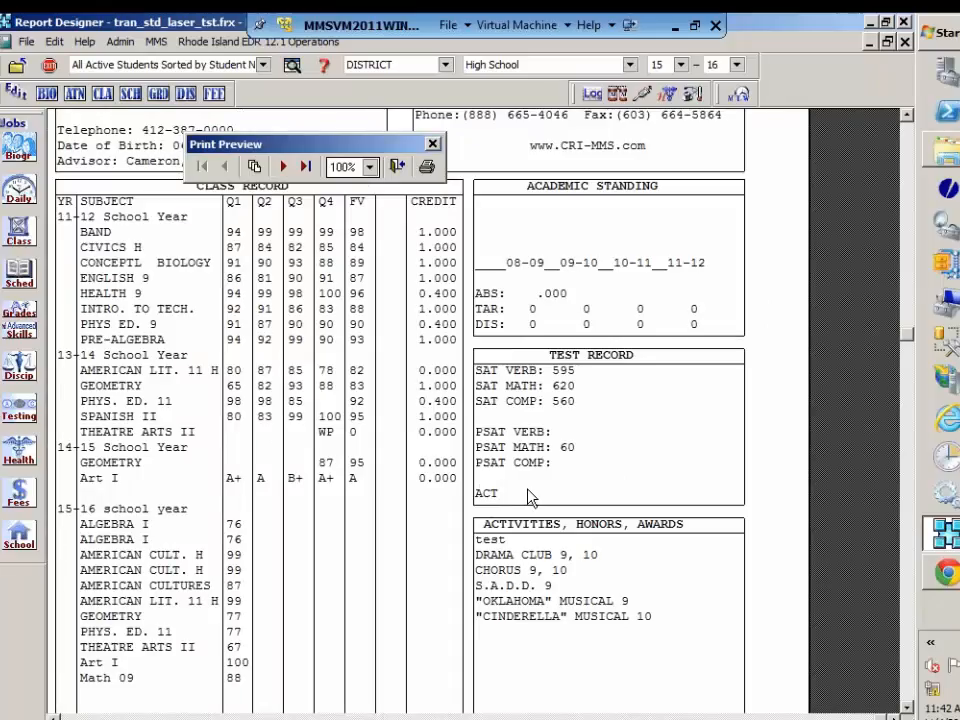
click(285, 168)
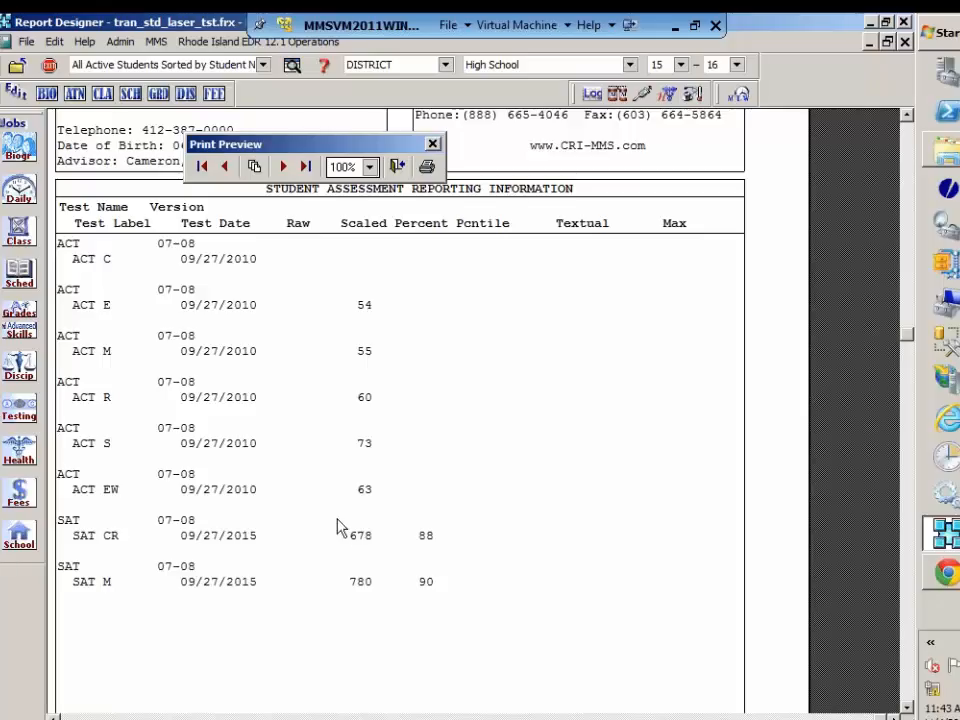
click(285, 167)
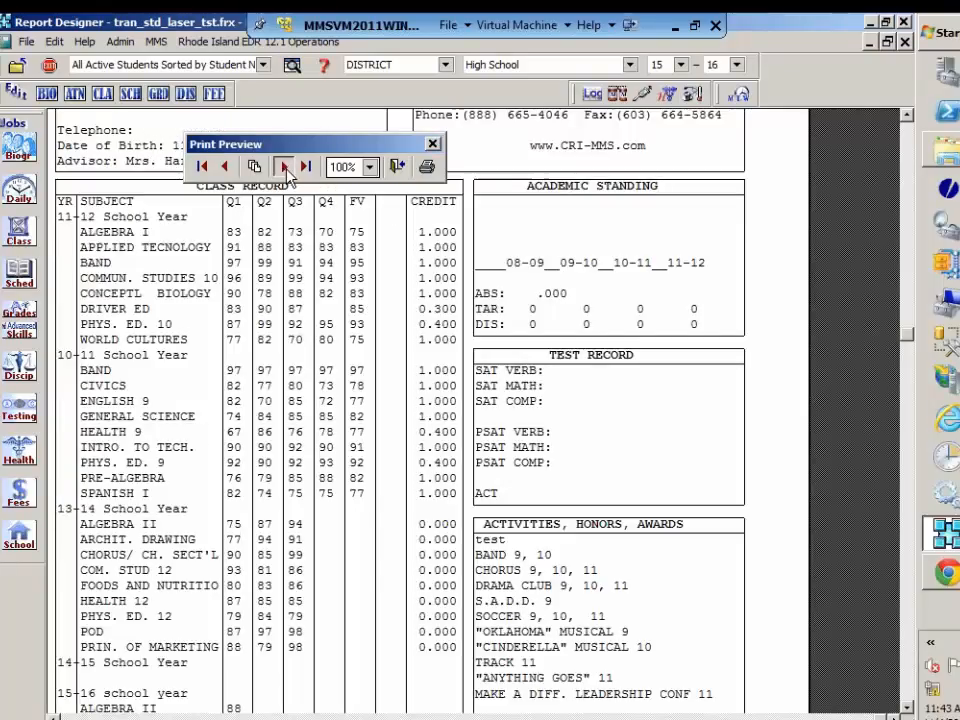
click(285, 168)
click(285, 167)
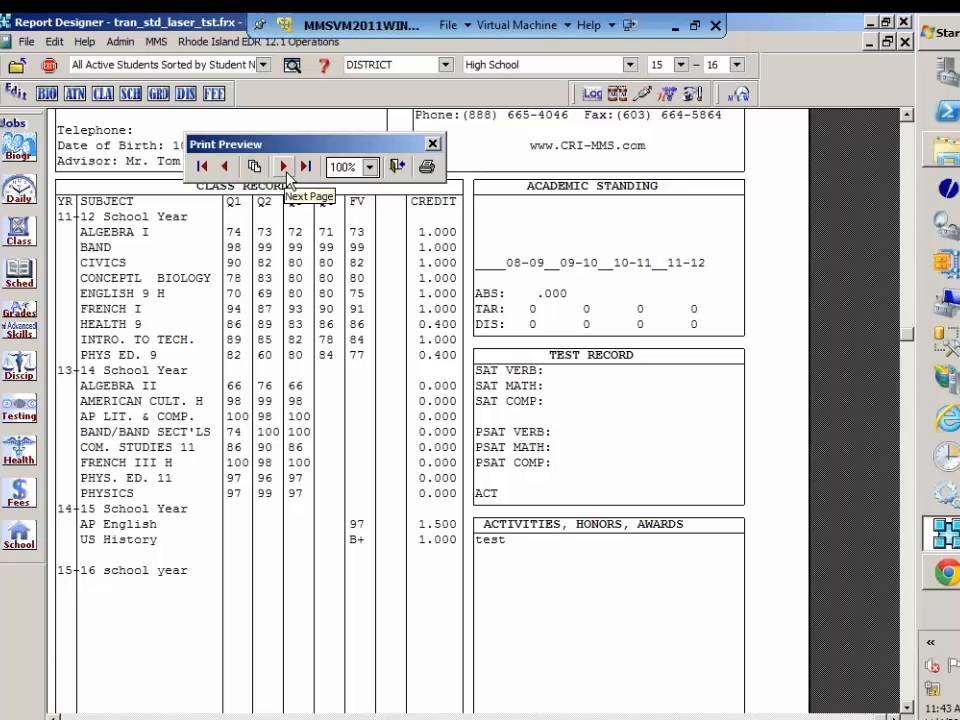
click(397, 166)
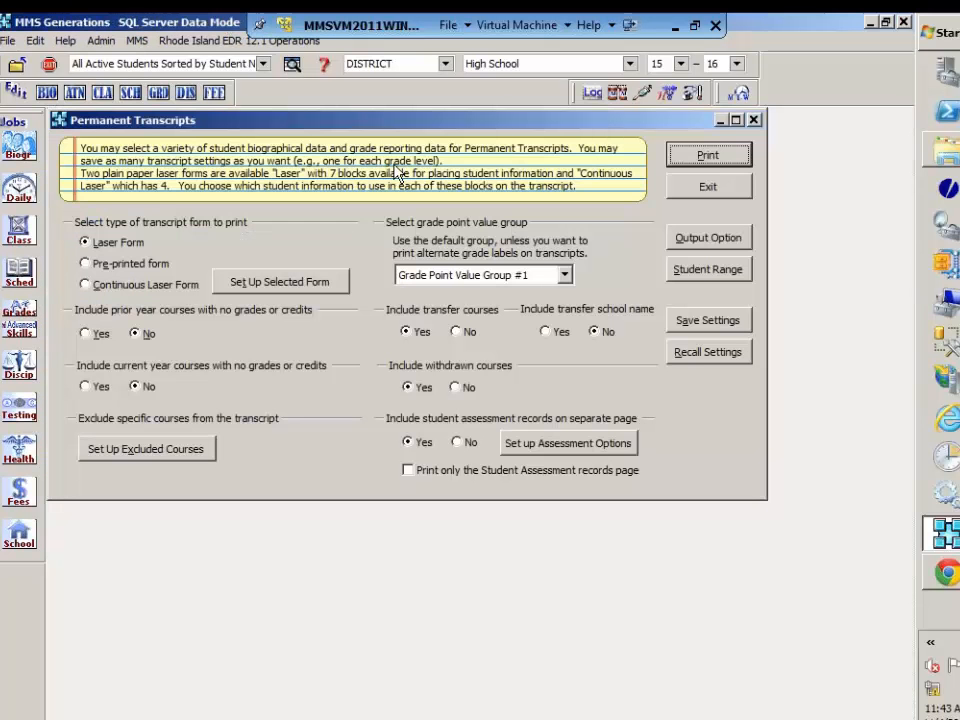